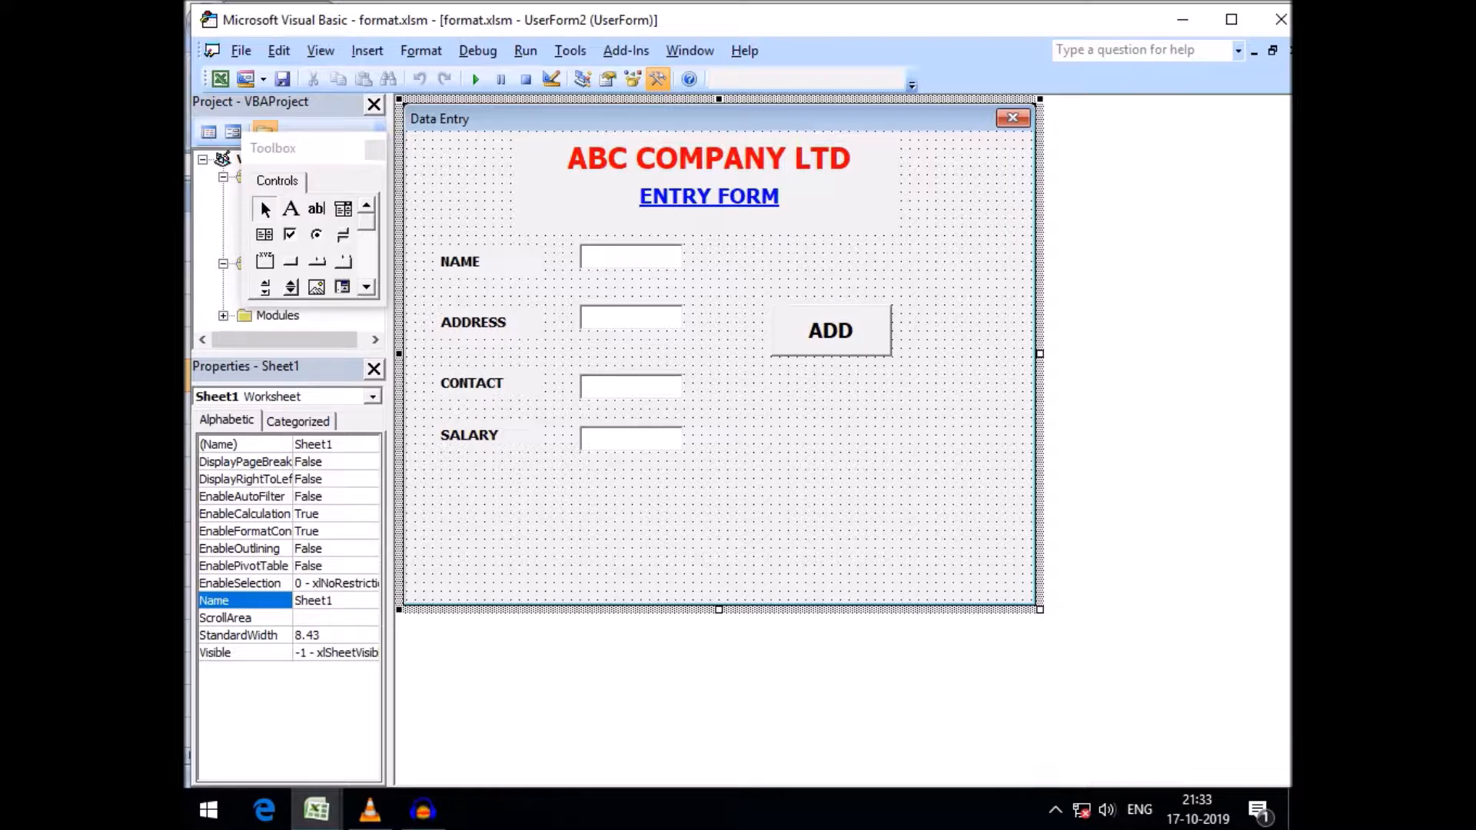
click(317, 809)
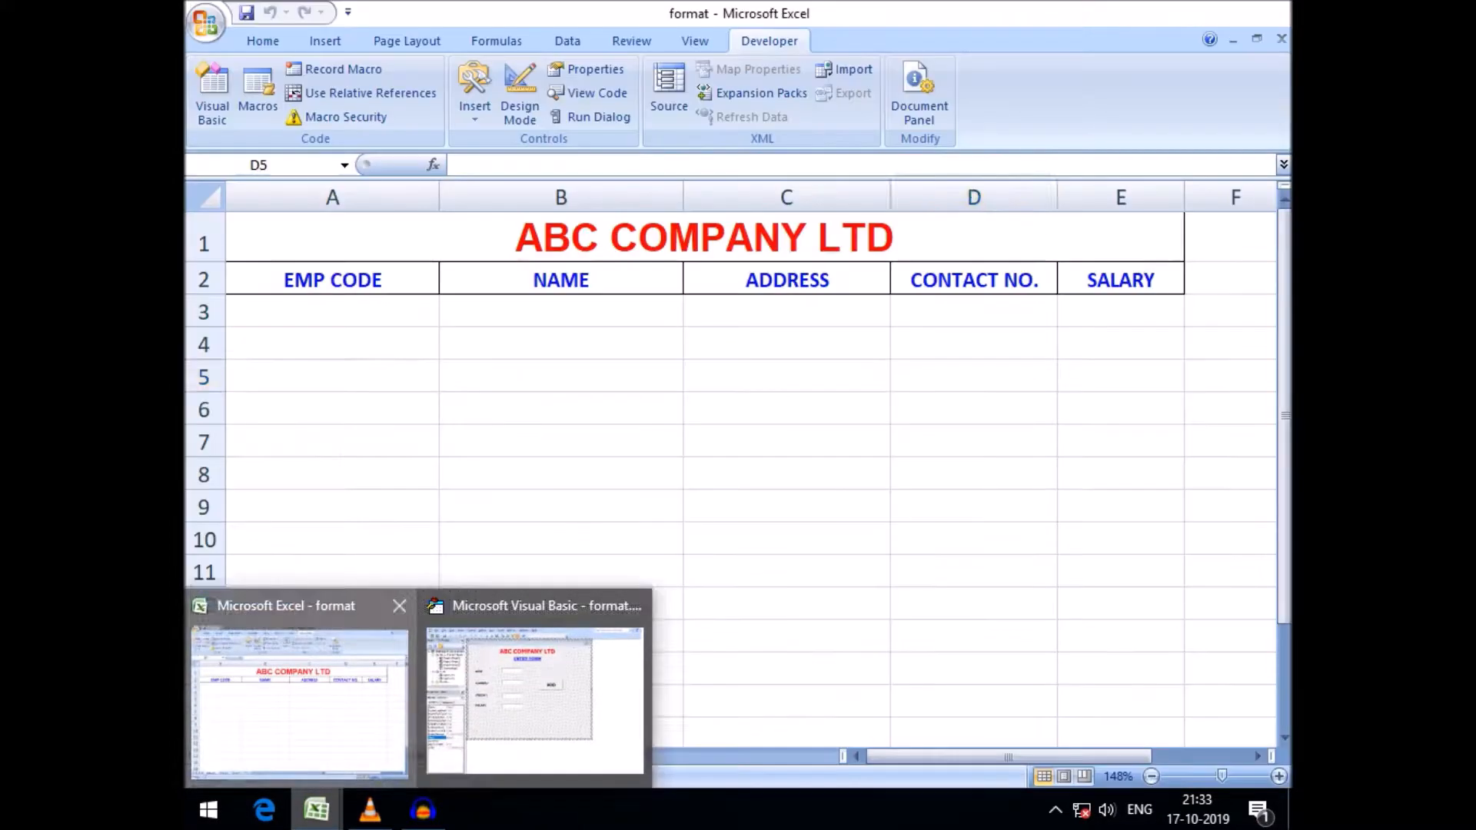
click(300, 696)
drag(332, 312, 974, 344)
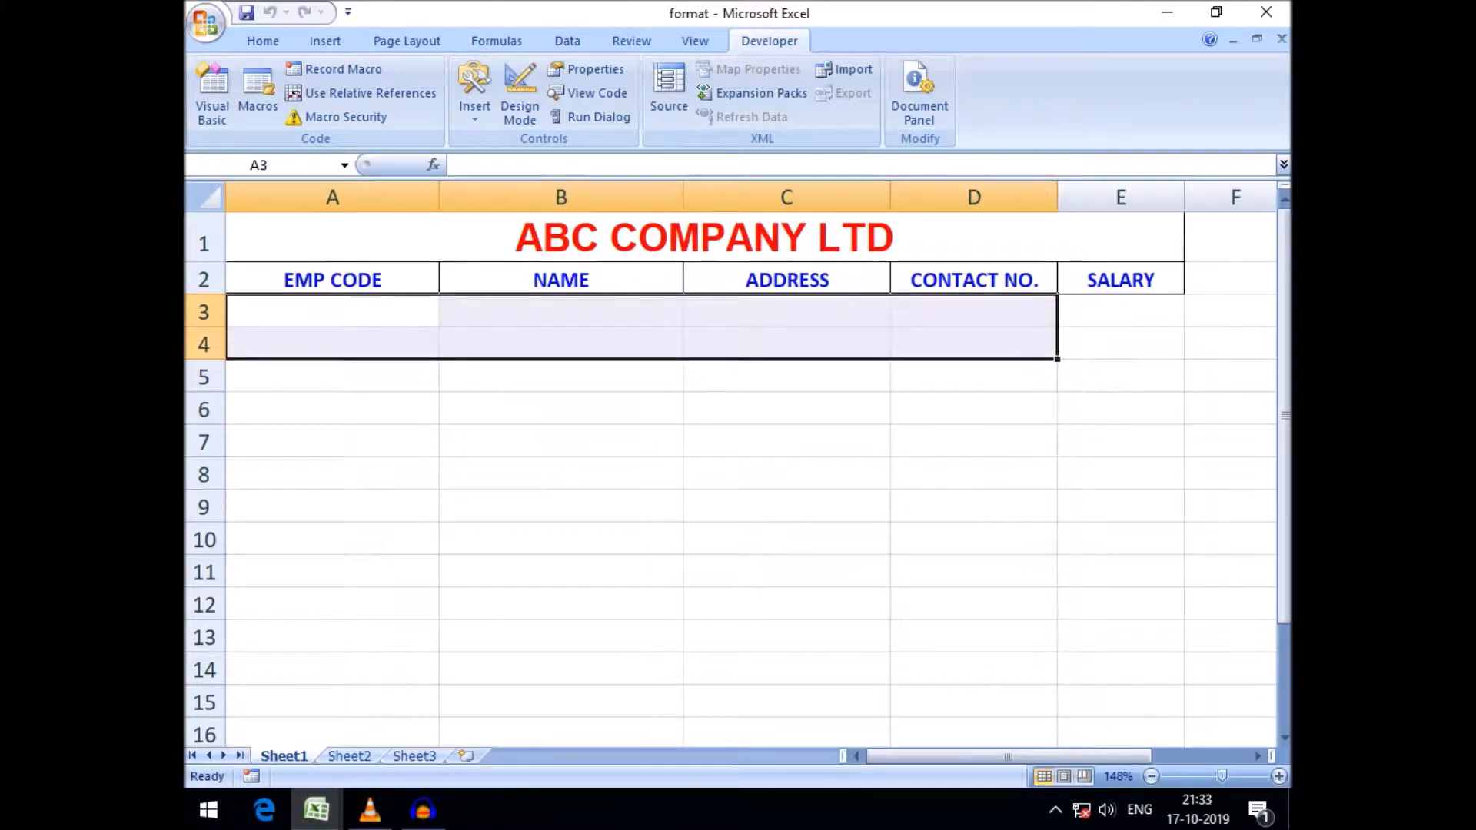
click(562, 507)
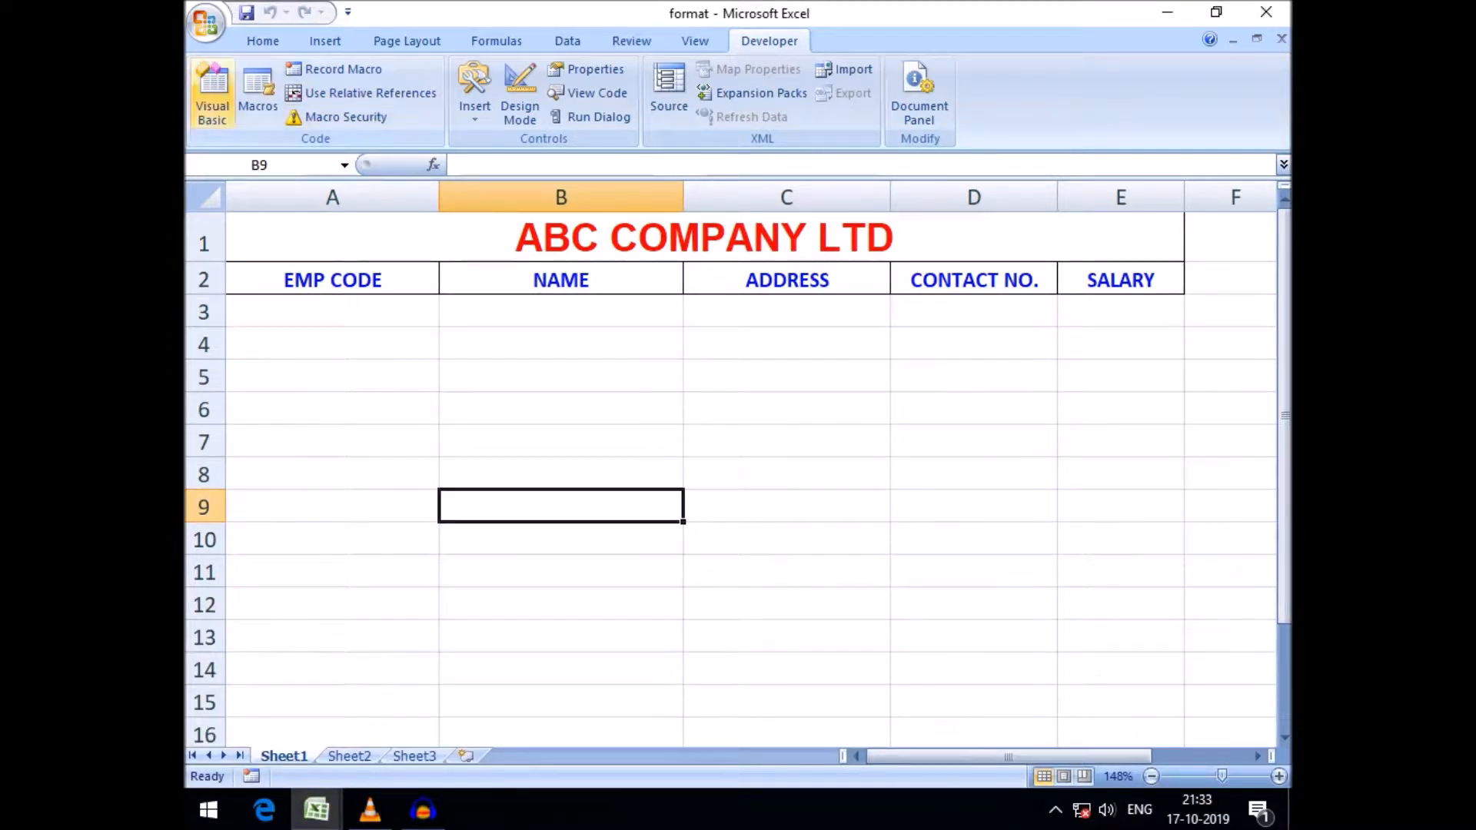
Open the ADD button's code and remove the UCase function from the line writing TextBox1 to column 2
click(212, 94)
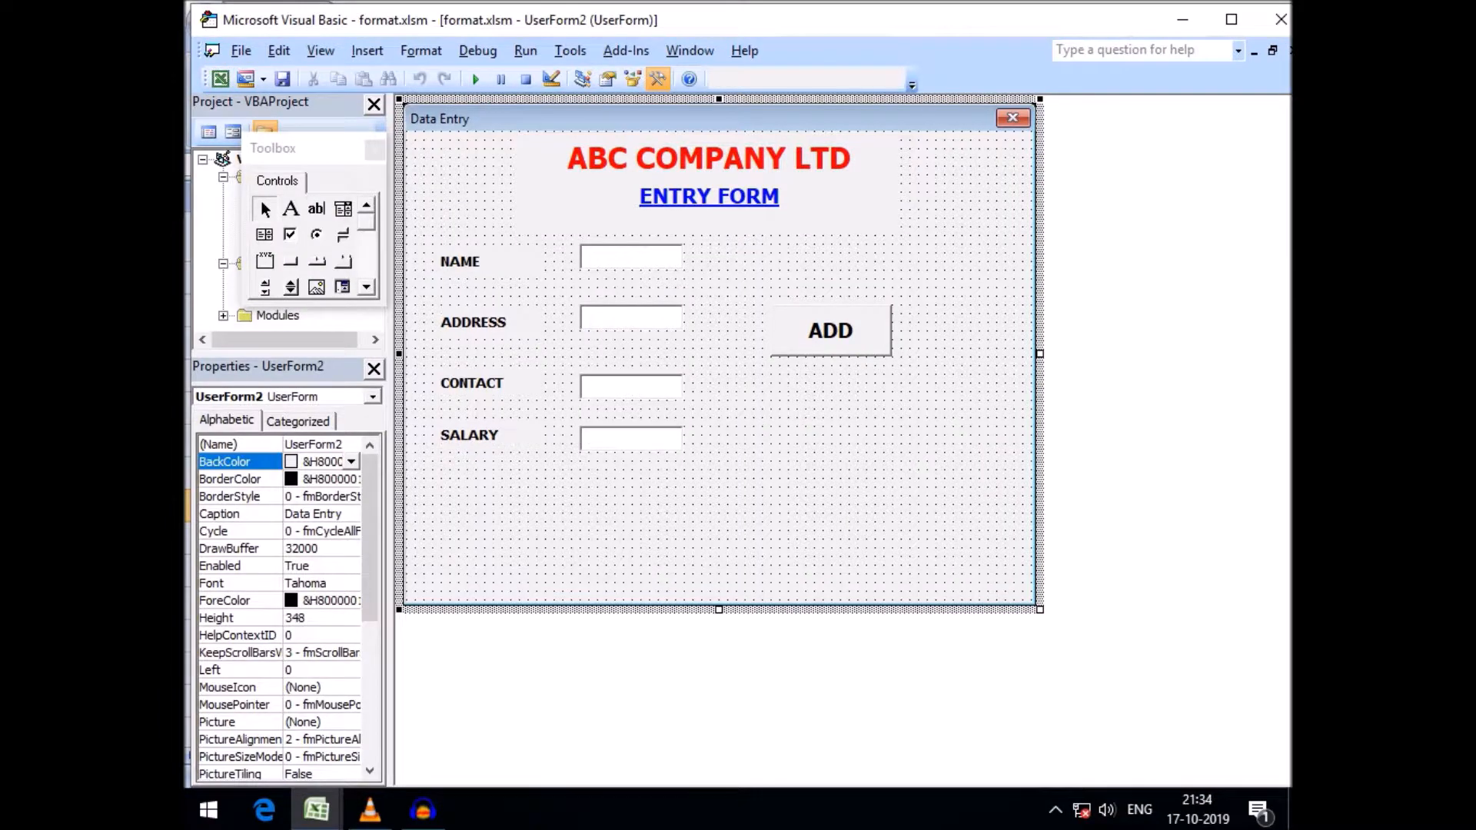
double_click(830, 331)
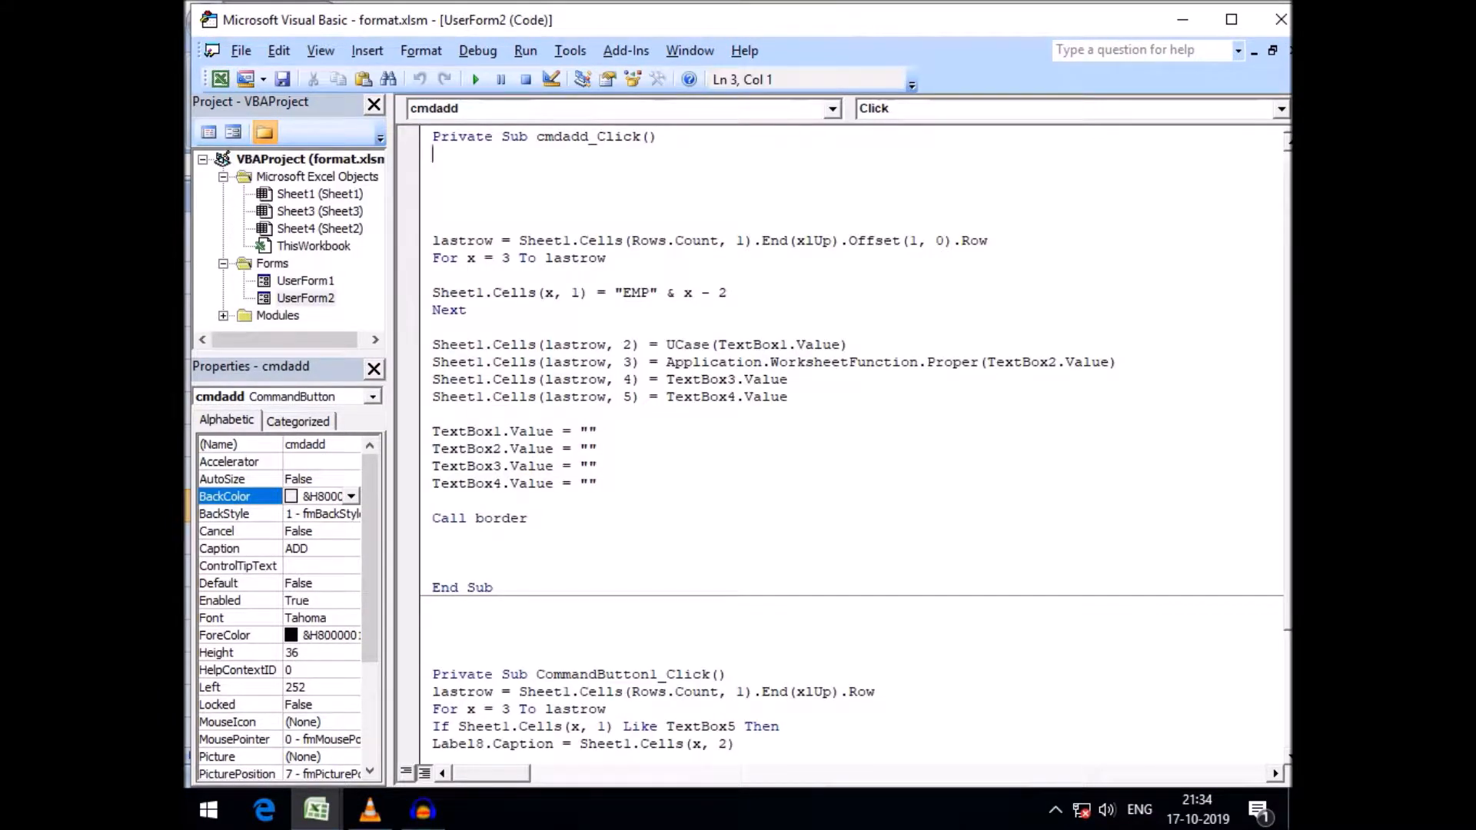
drag(666, 344, 709, 345)
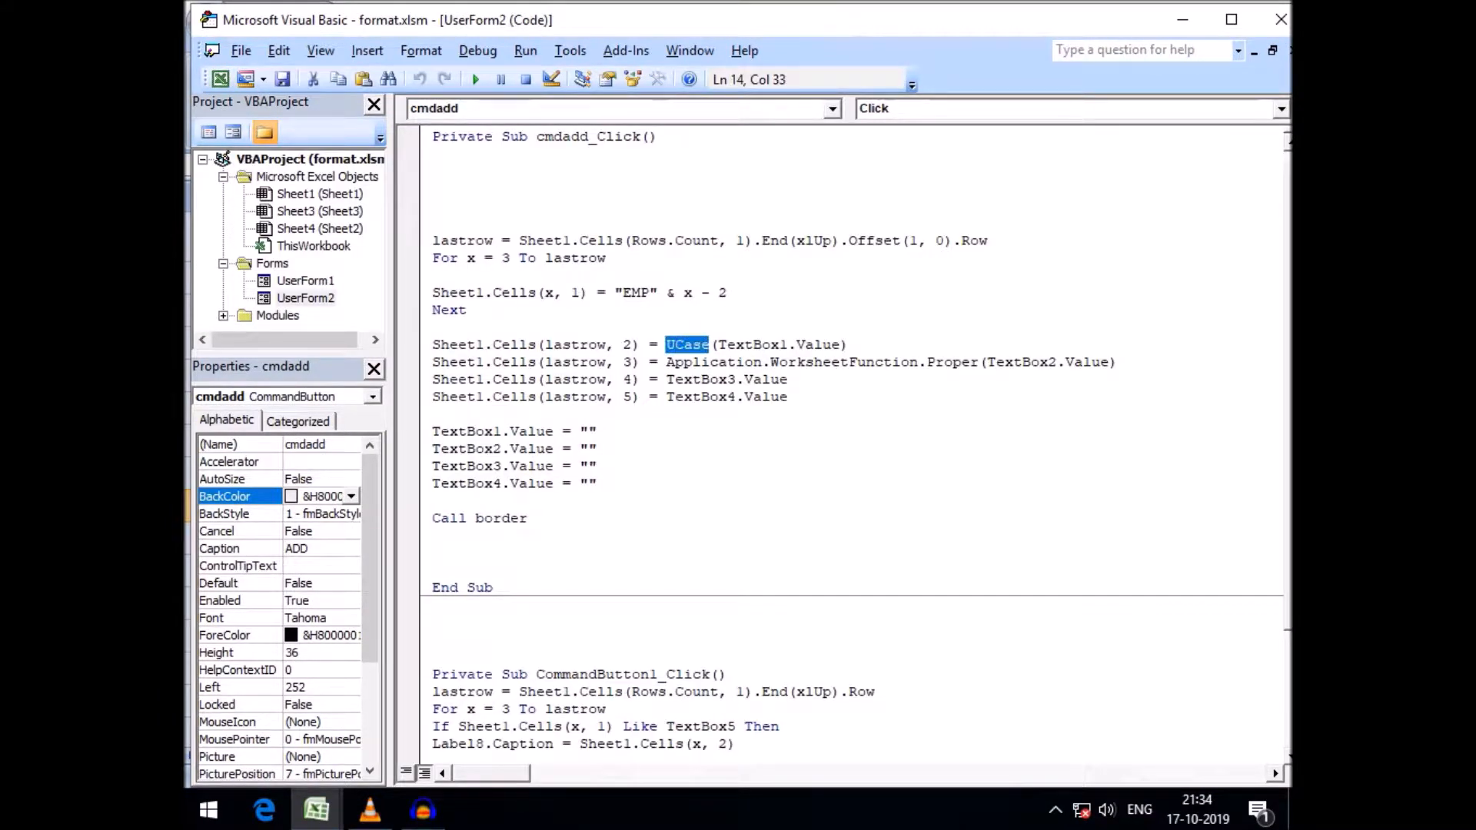
key(Delete)
key(Delete)
key(End)
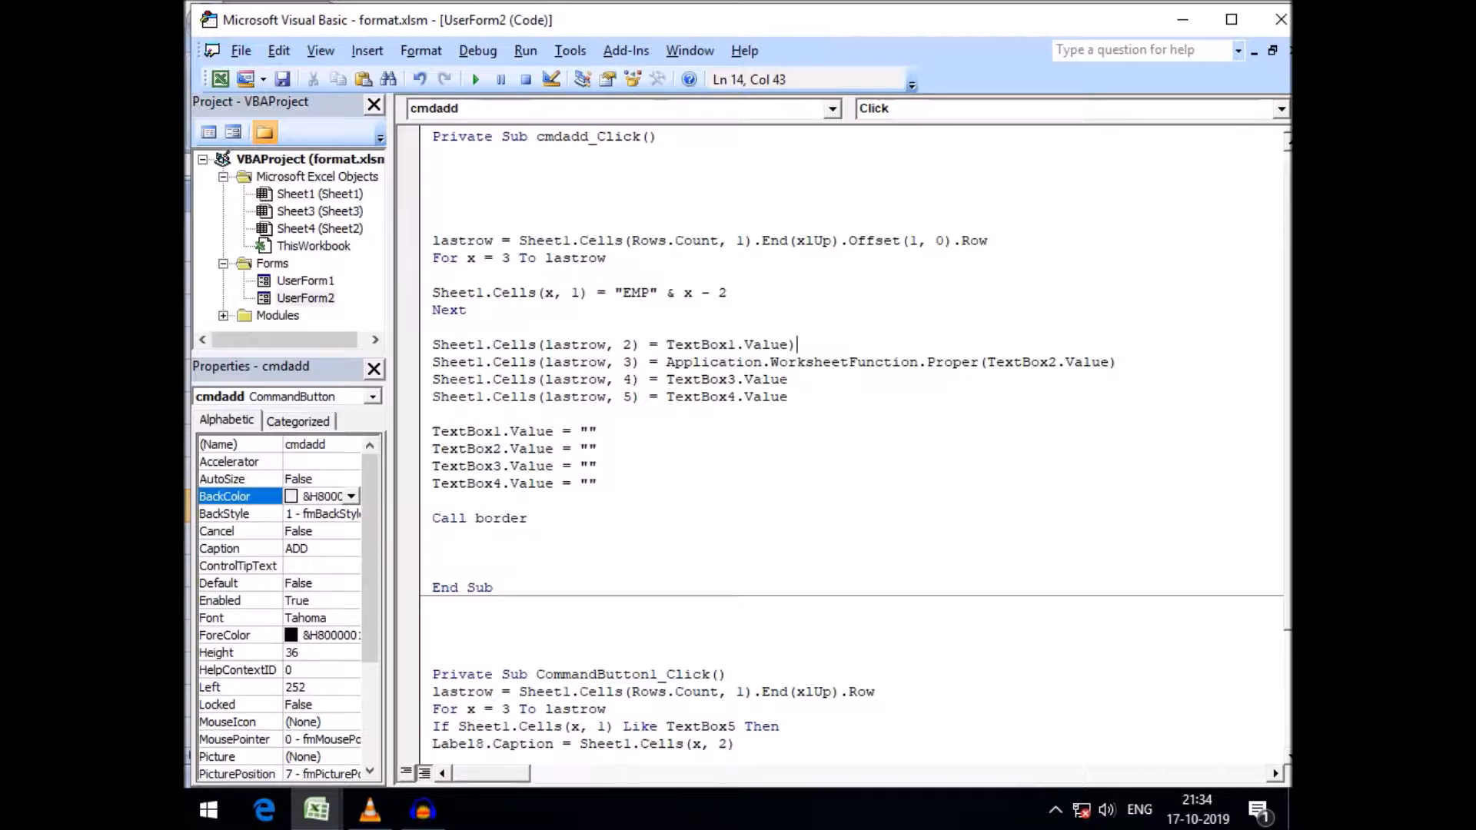
key(BackSpace)
Remove Application.WorksheetFunction.Proper and its parentheses from the line writing TextBox2 to column 3
drag(665, 361, 978, 361)
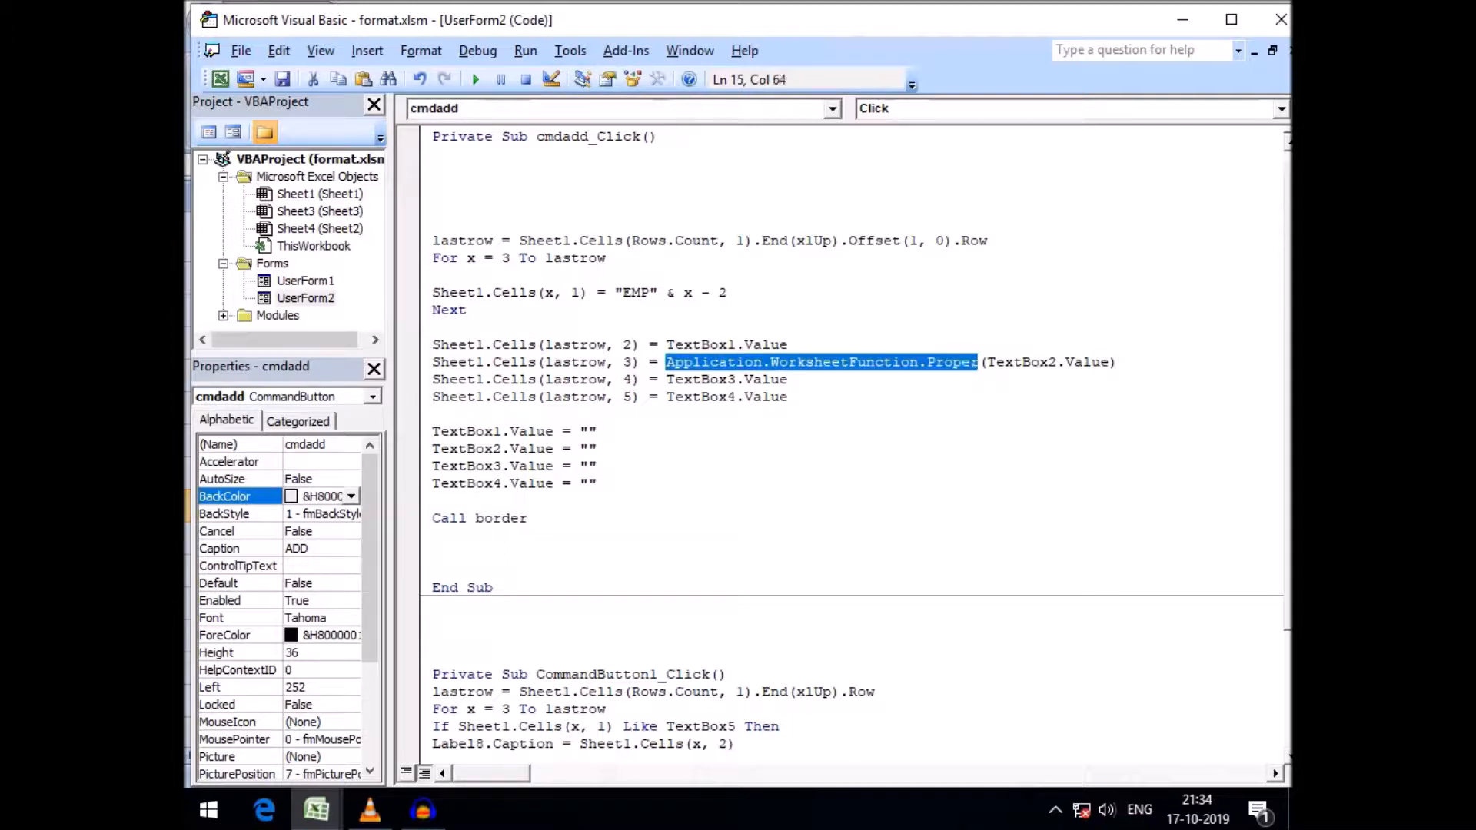
key(Delete)
key(Delete)
click(693, 361)
key(Right)
key(Right)
key(Right)
key(Right)
key(Right)
key(Right)
key(Right)
key(Right)
key(Right)
key(Right)
key(Right)
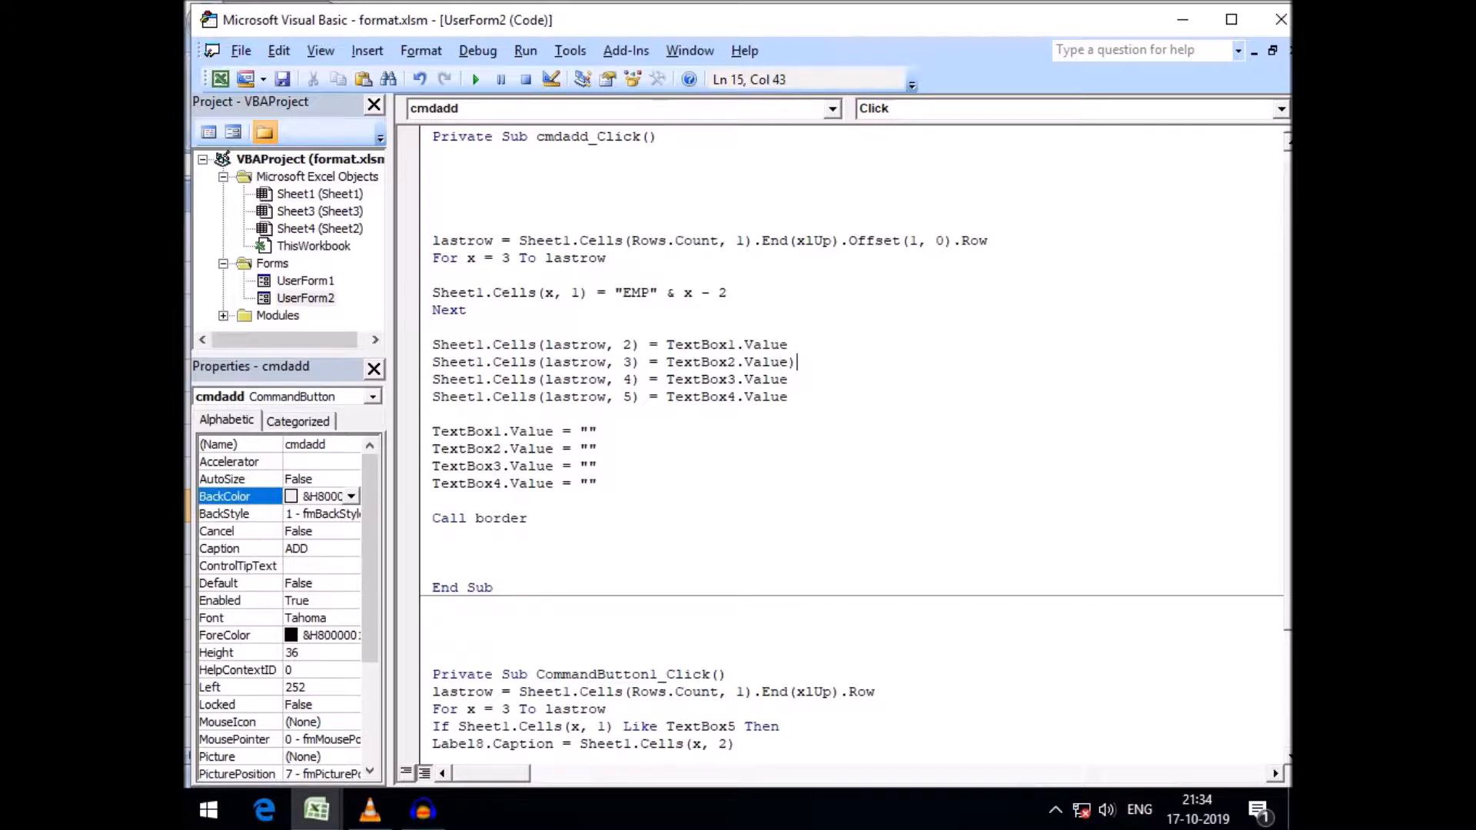
key(Delete)
click(316, 810)
click(304, 696)
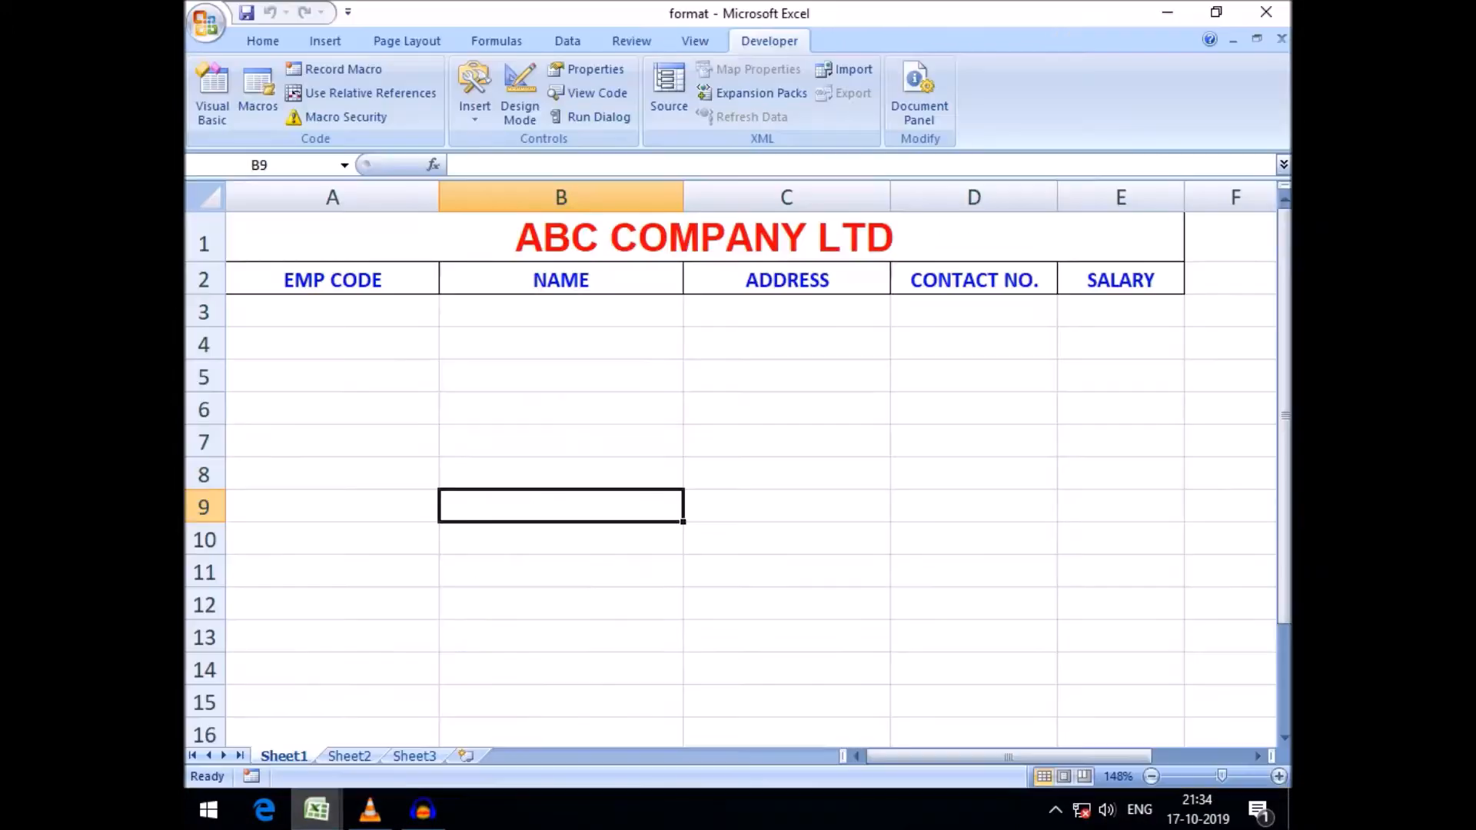
click(316, 810)
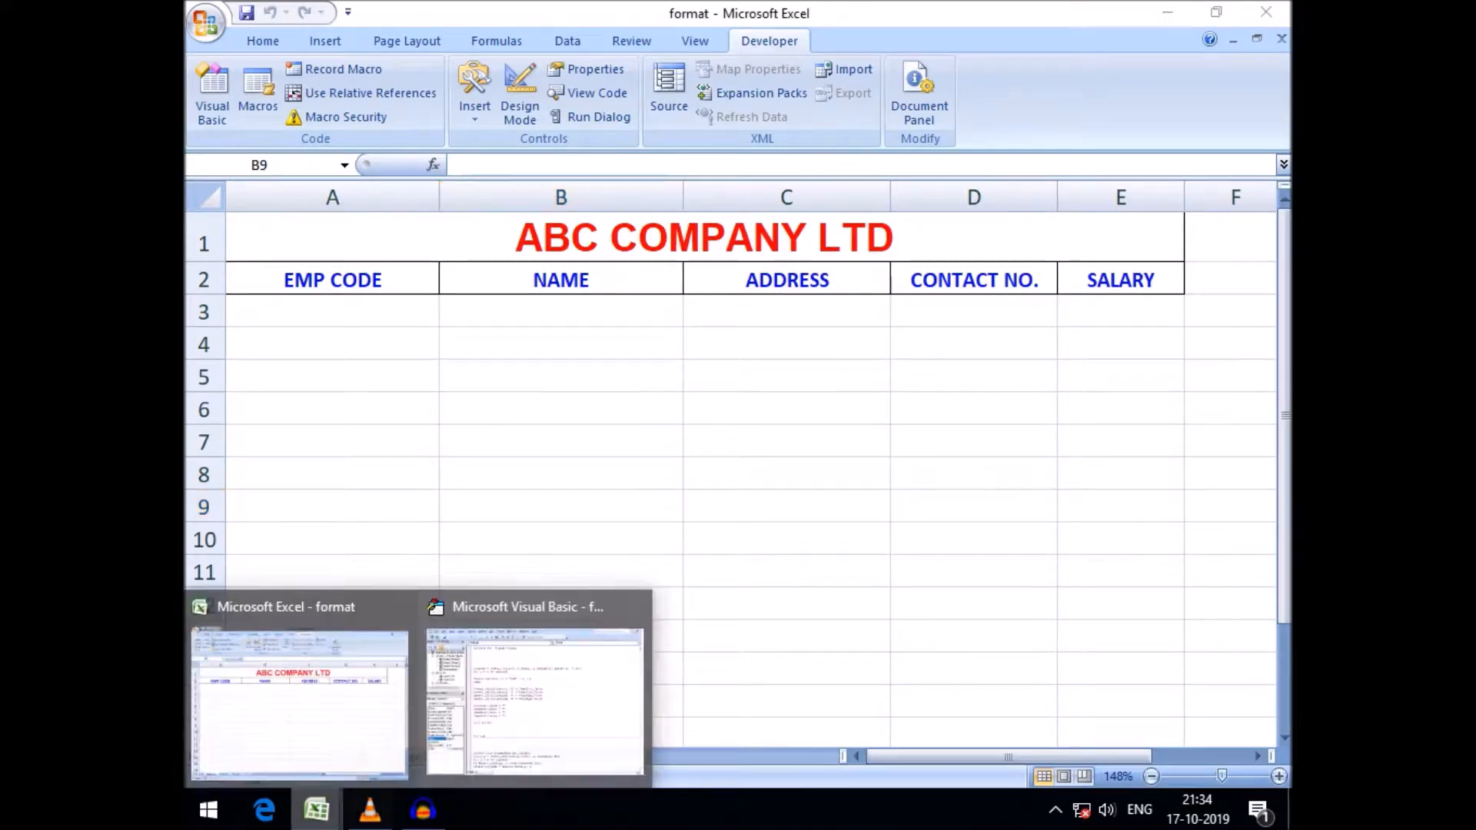
click(537, 672)
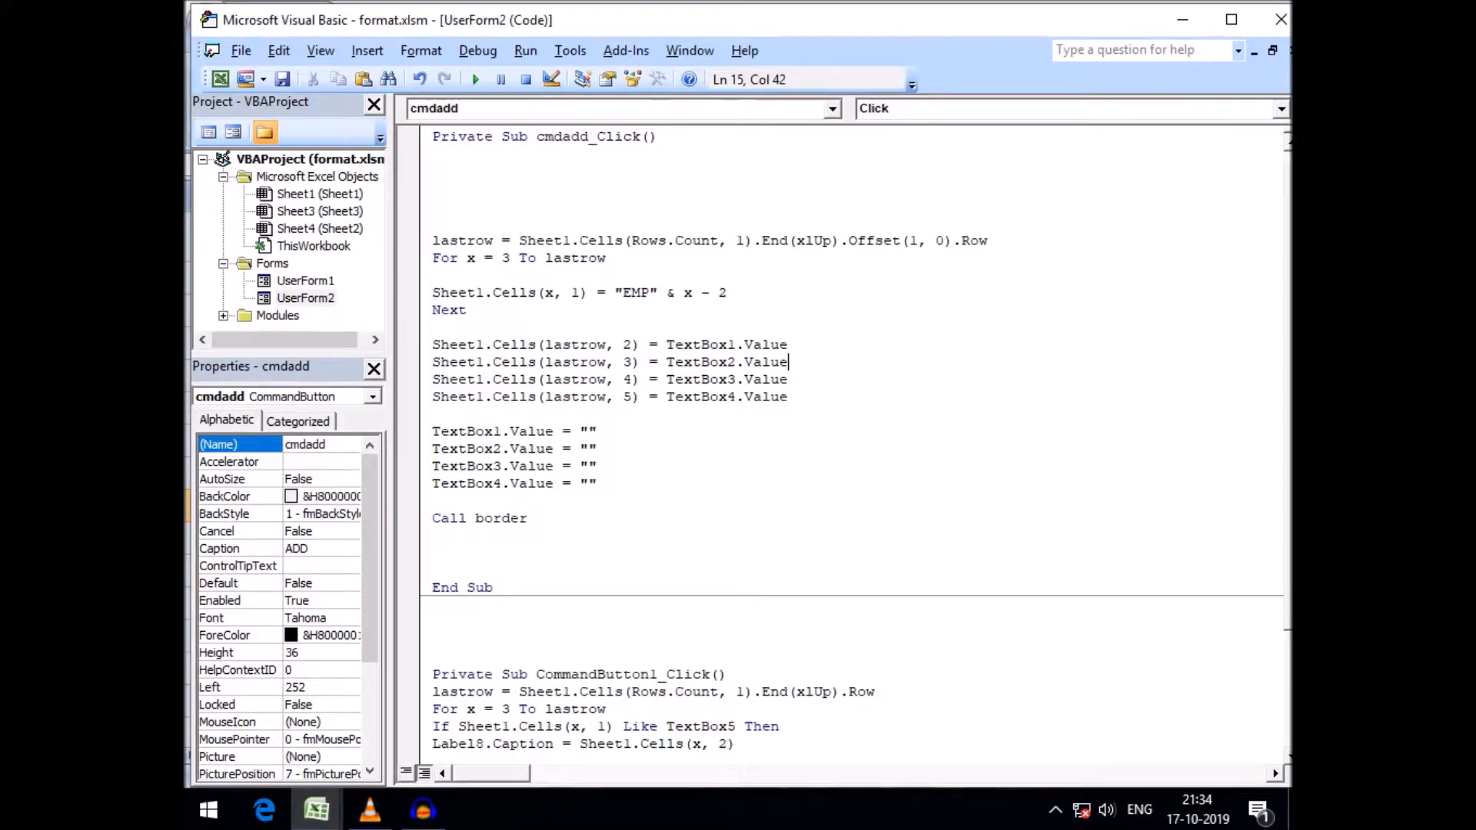
click(316, 809)
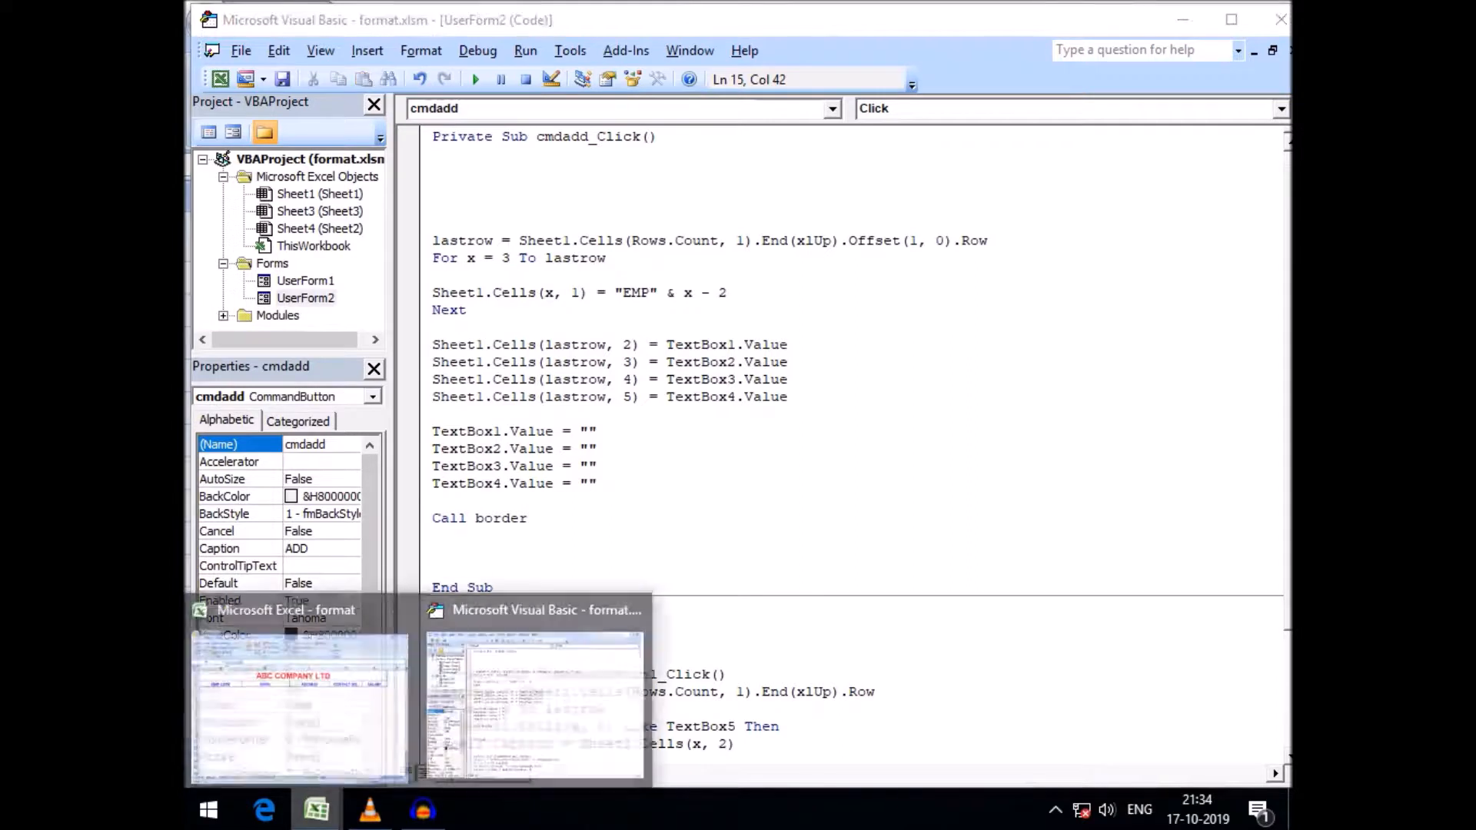
click(307, 692)
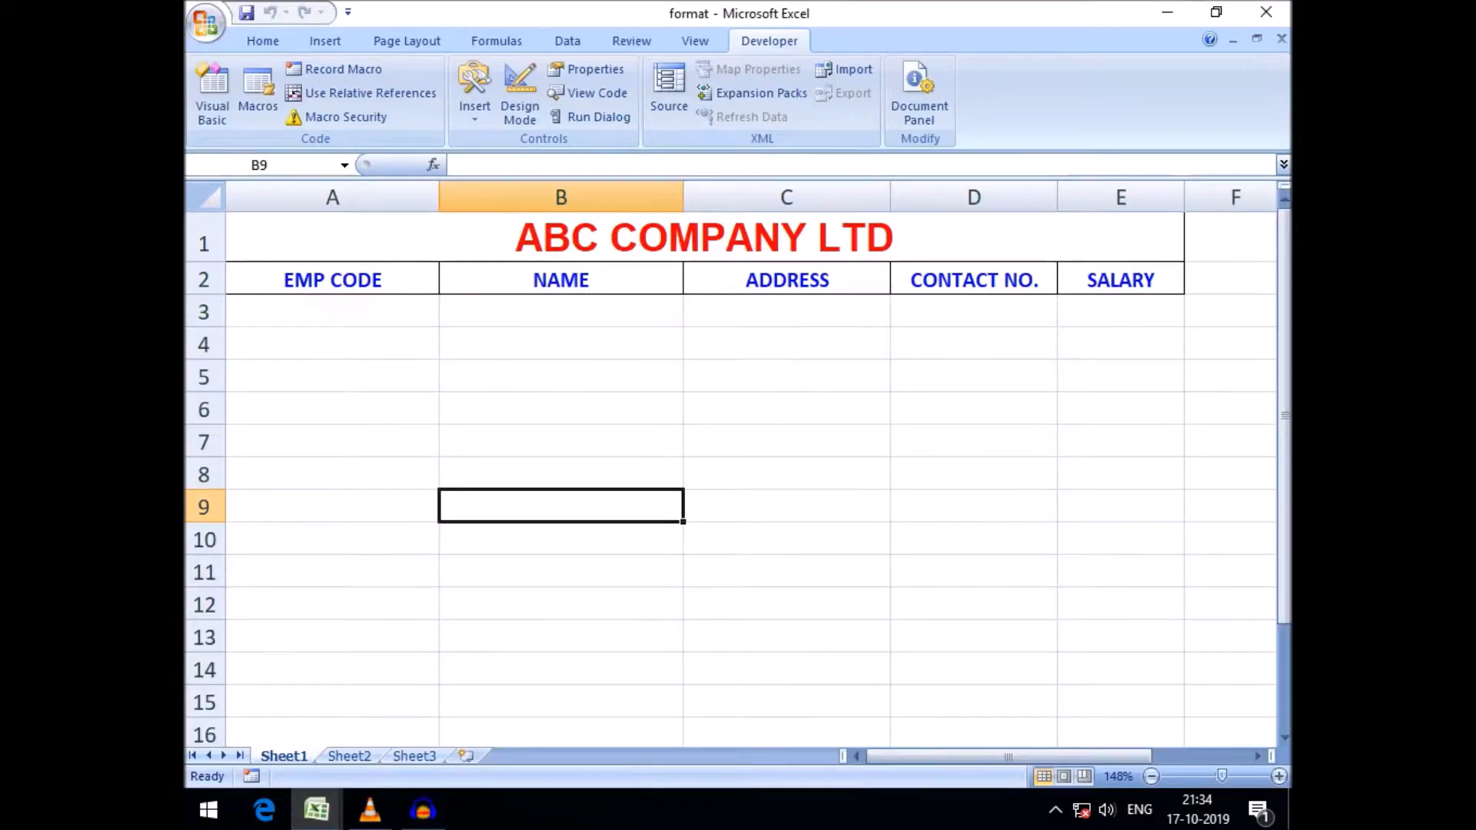
click(562, 312)
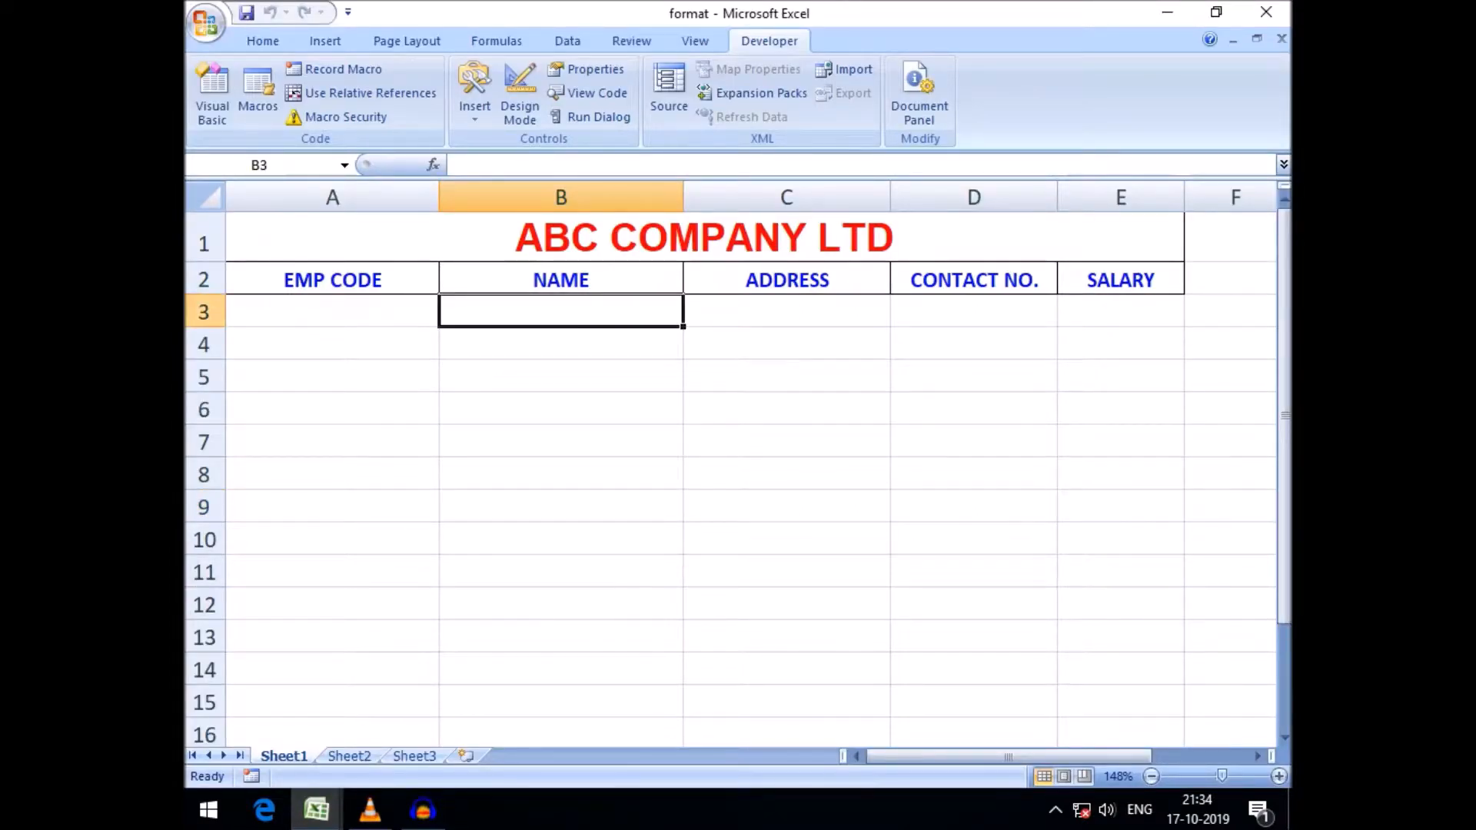
click(787, 311)
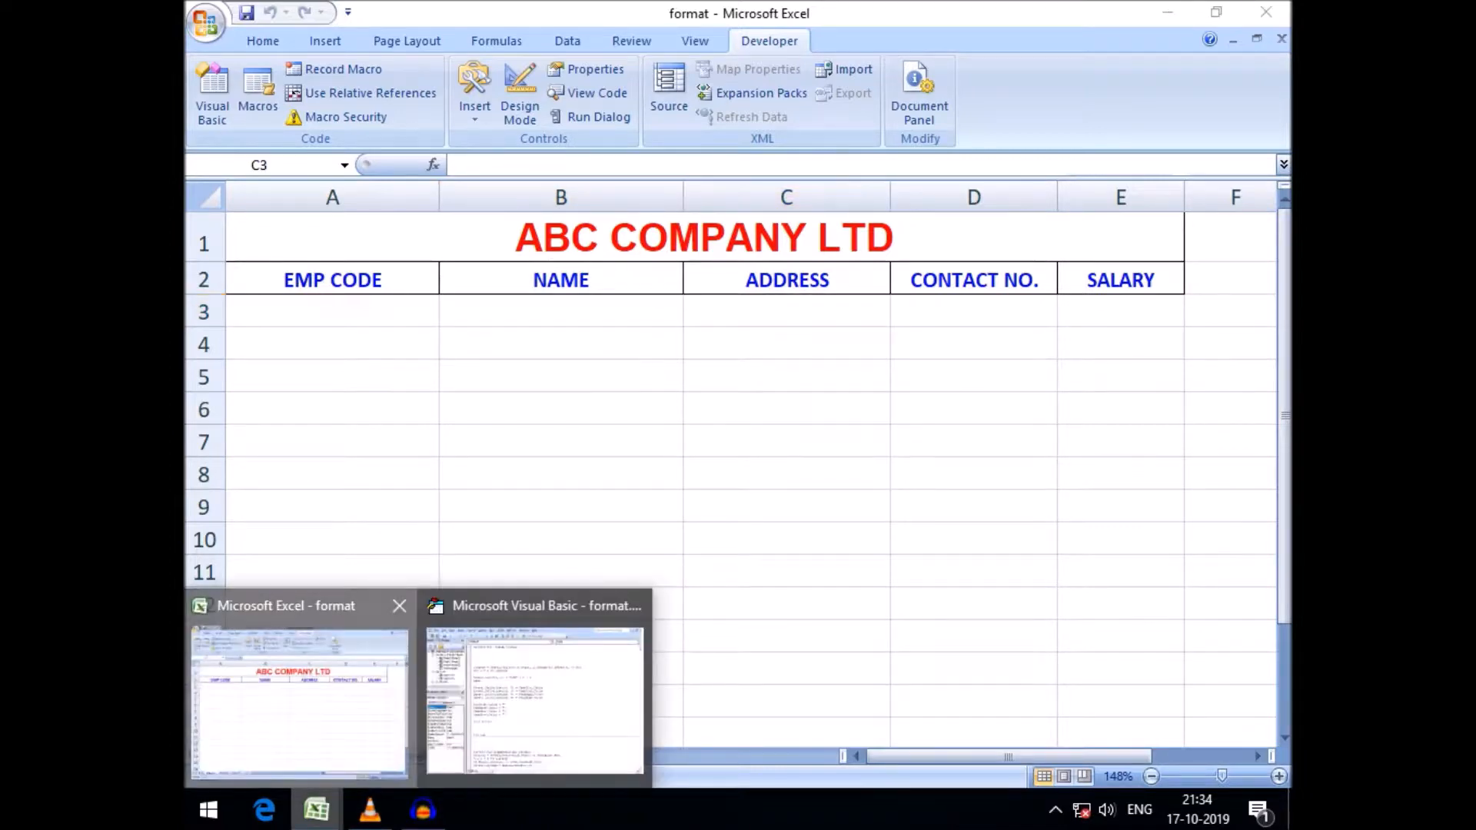
mouse_move(316, 810)
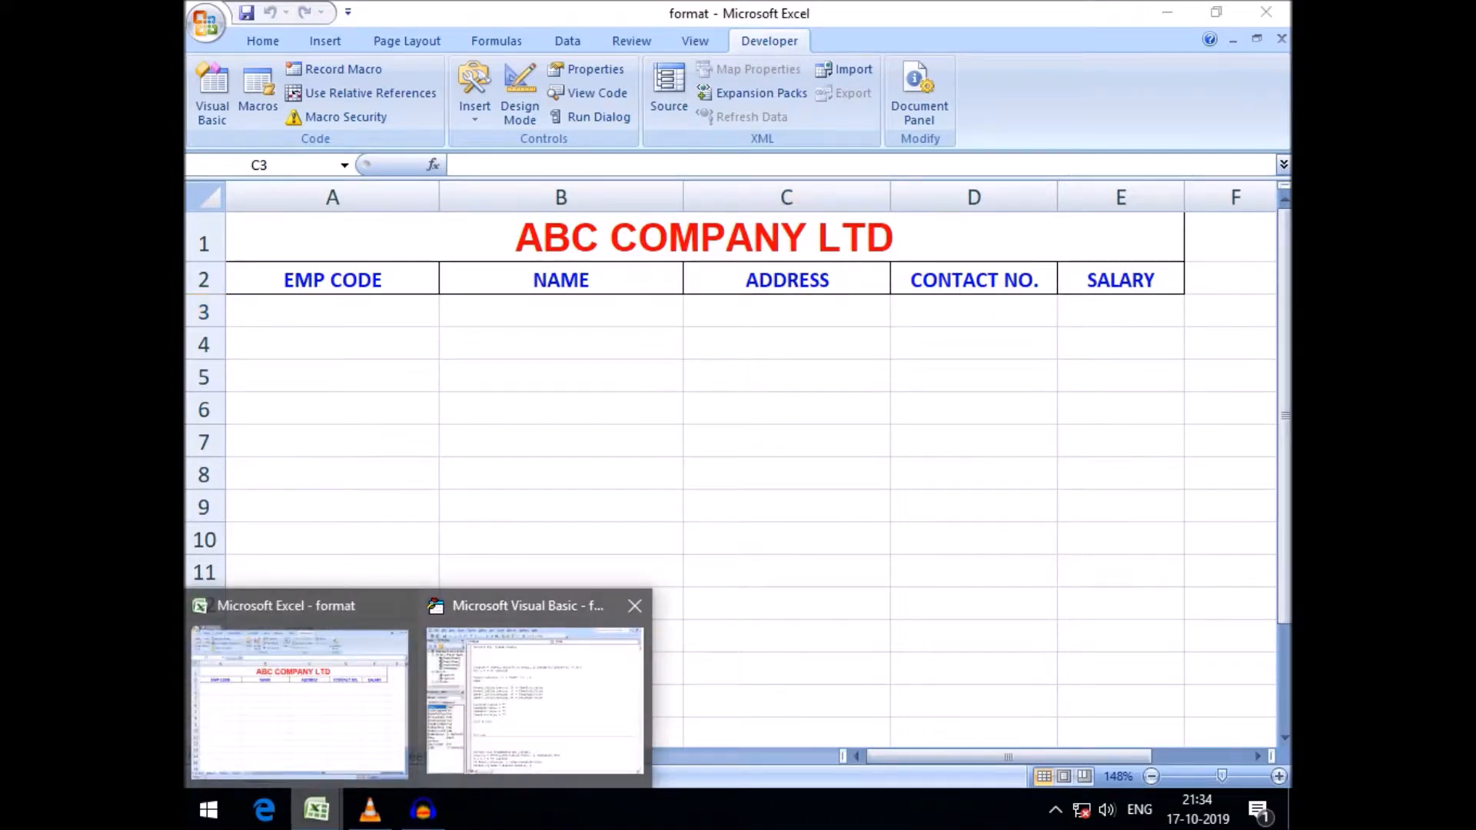
click(535, 692)
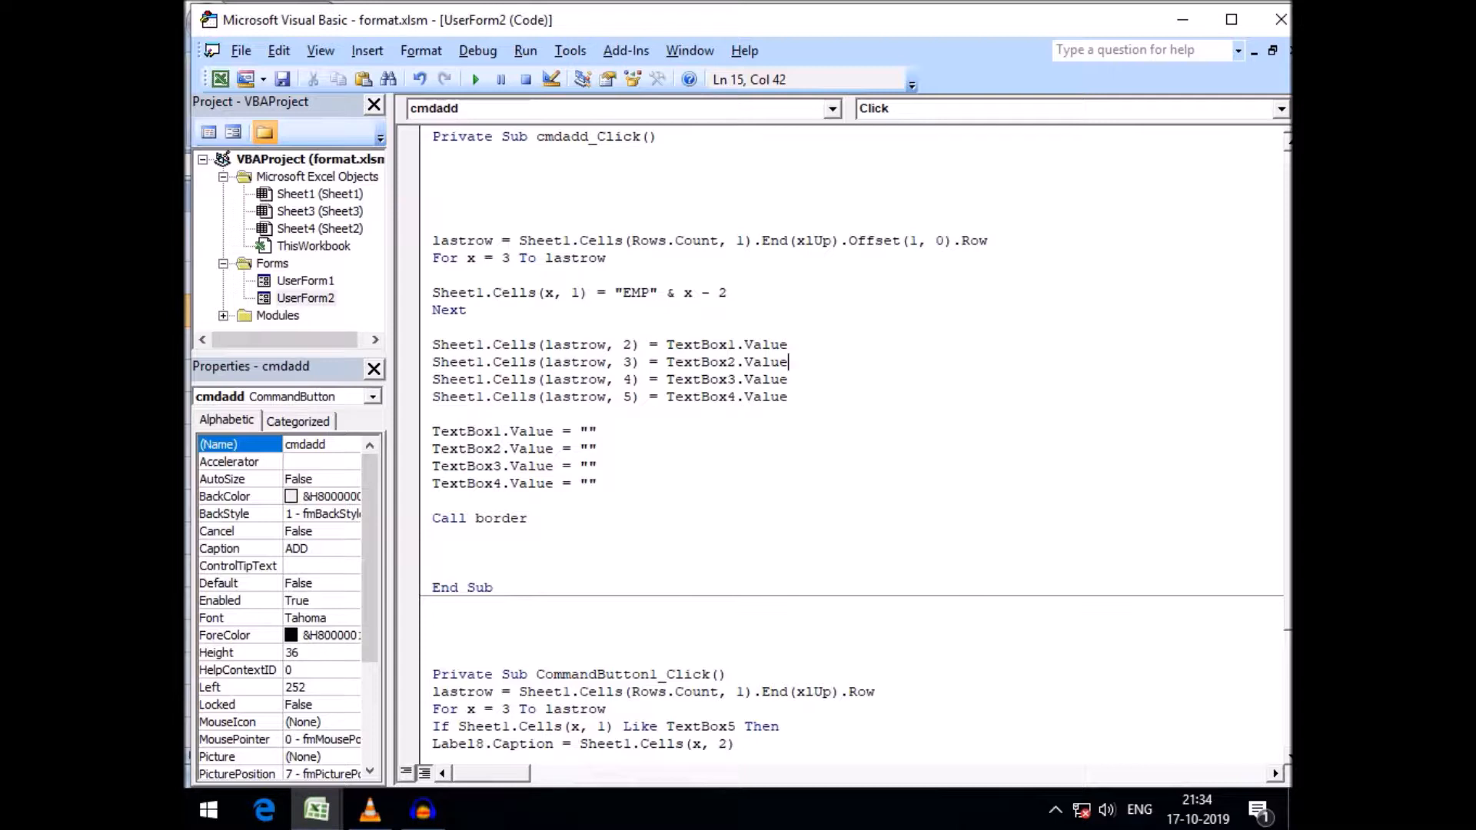
Wrap TextBox1.Value on the column 2 line in Application.WorksheetFunction.Proper( )
click(668, 346)
text(Applica)
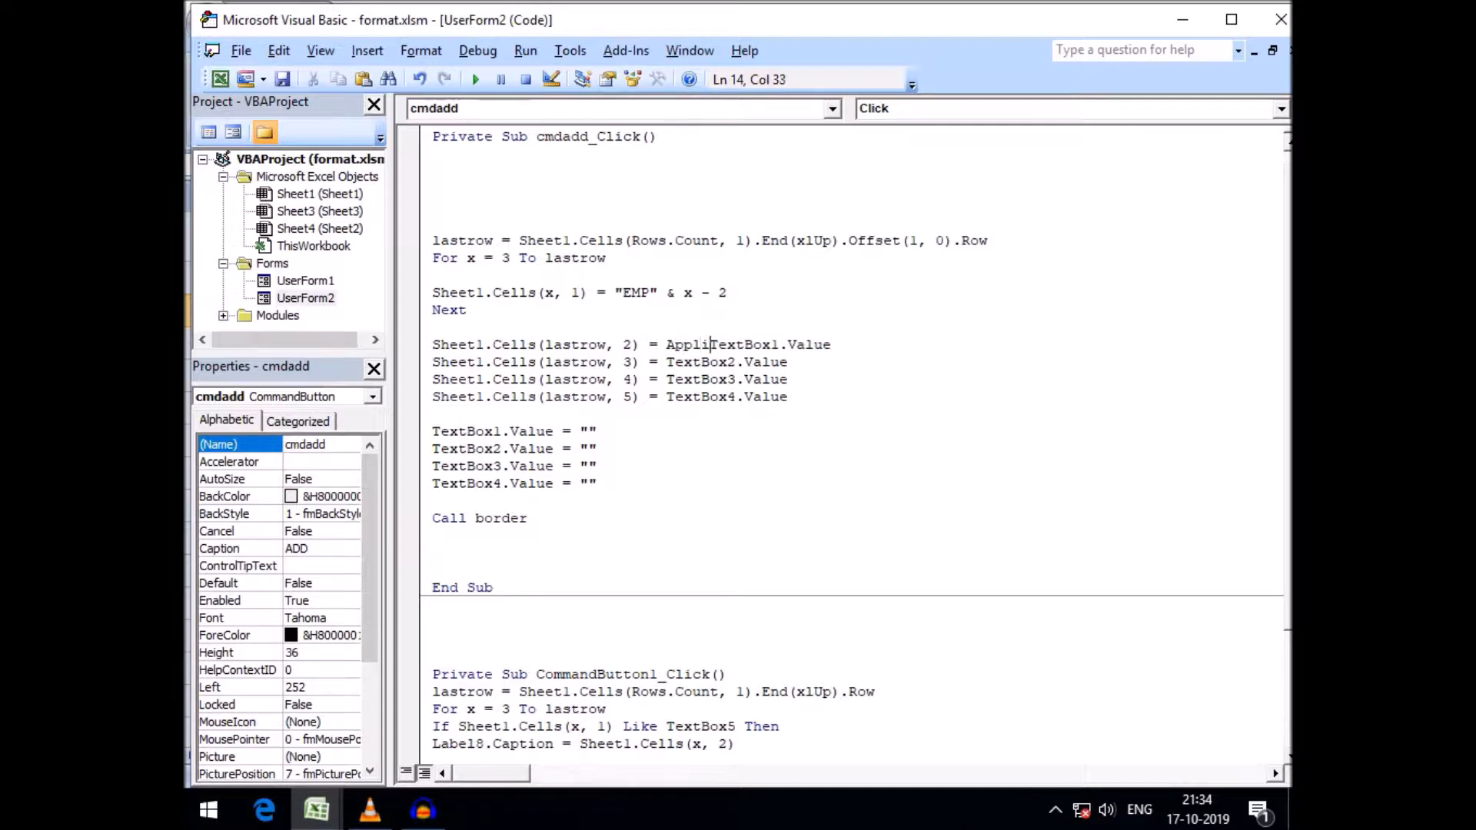
text(tion)
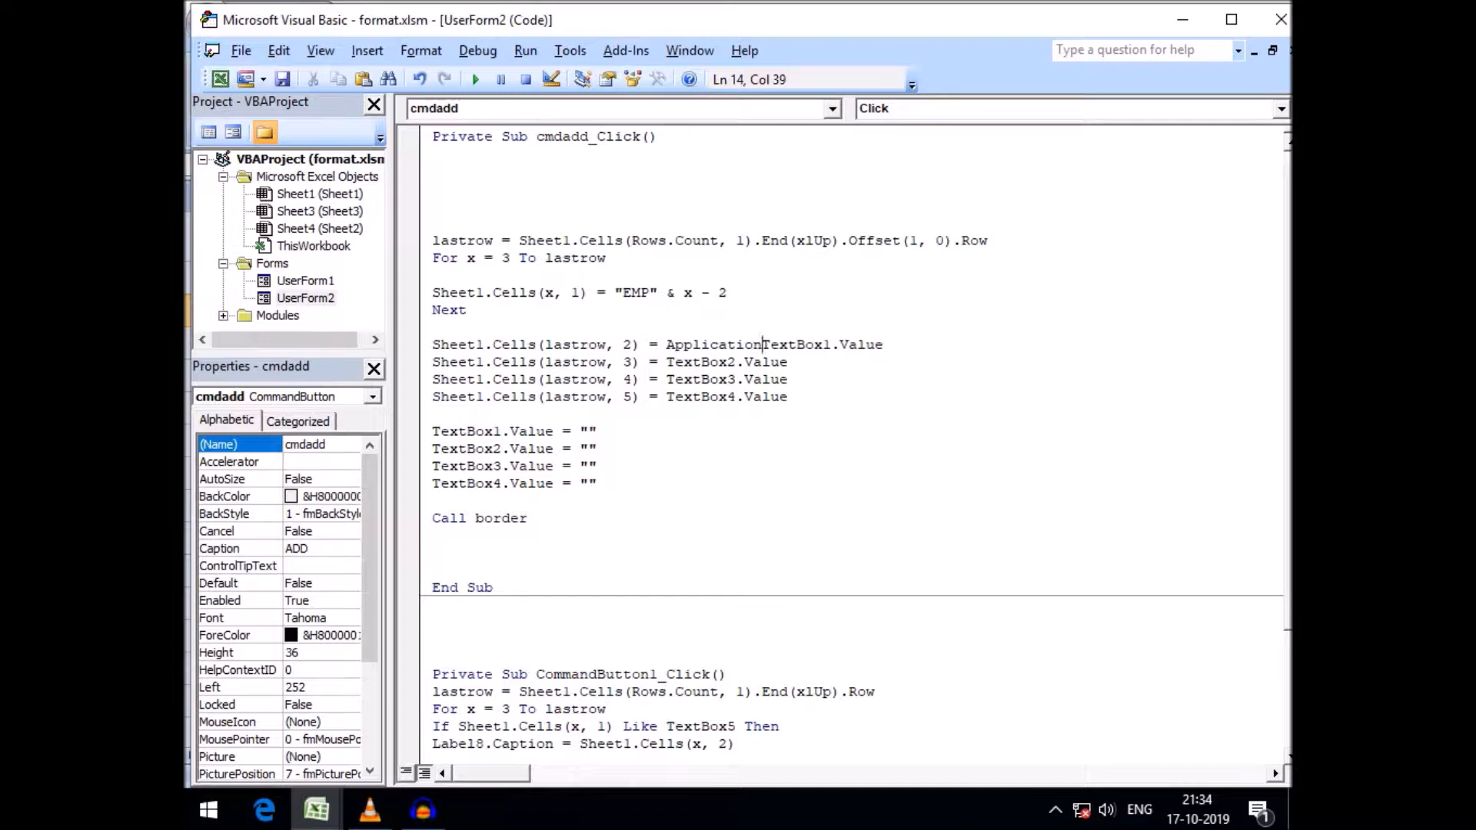
text(.)
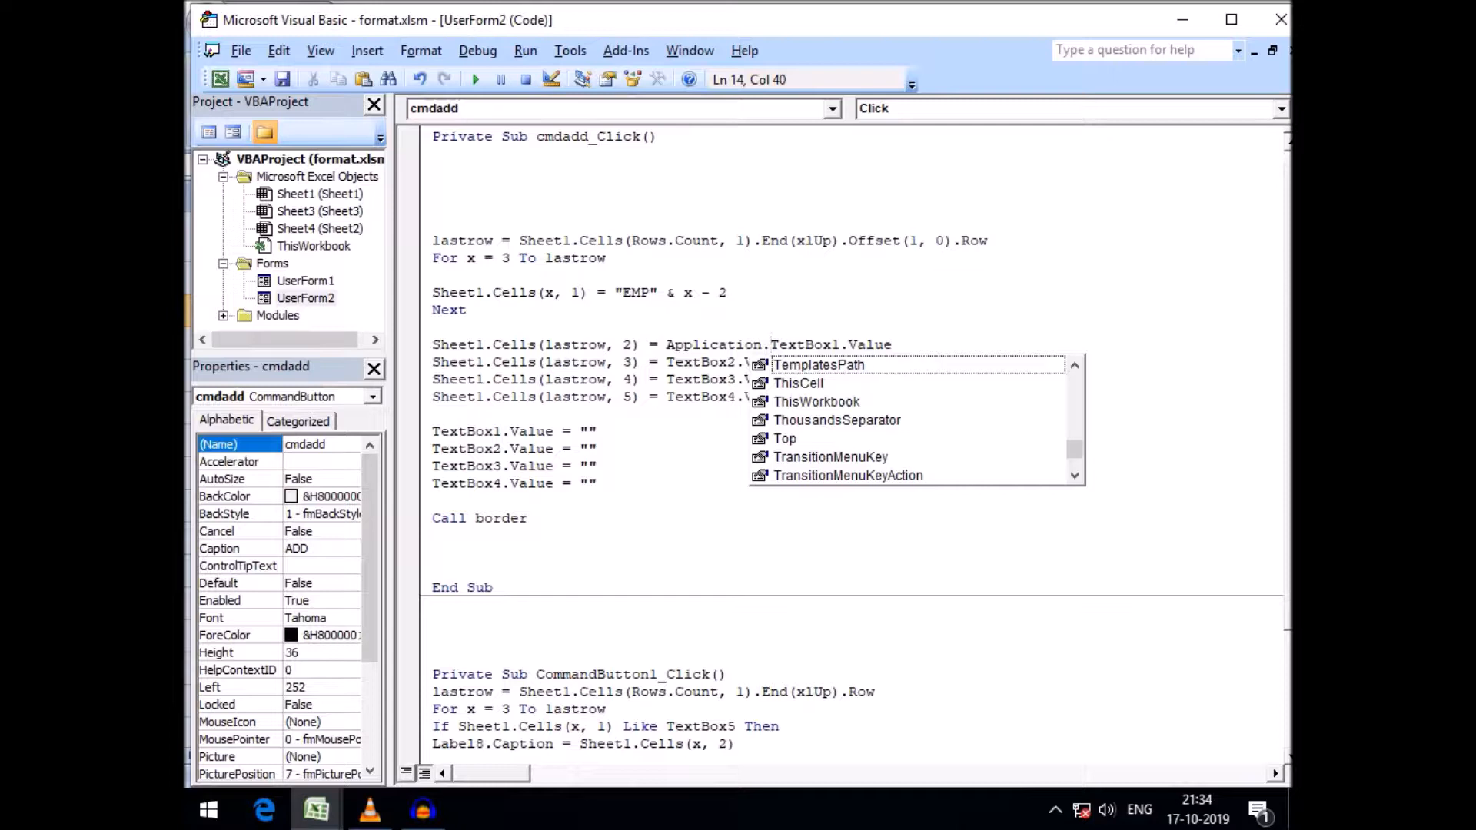
text(applicatio)
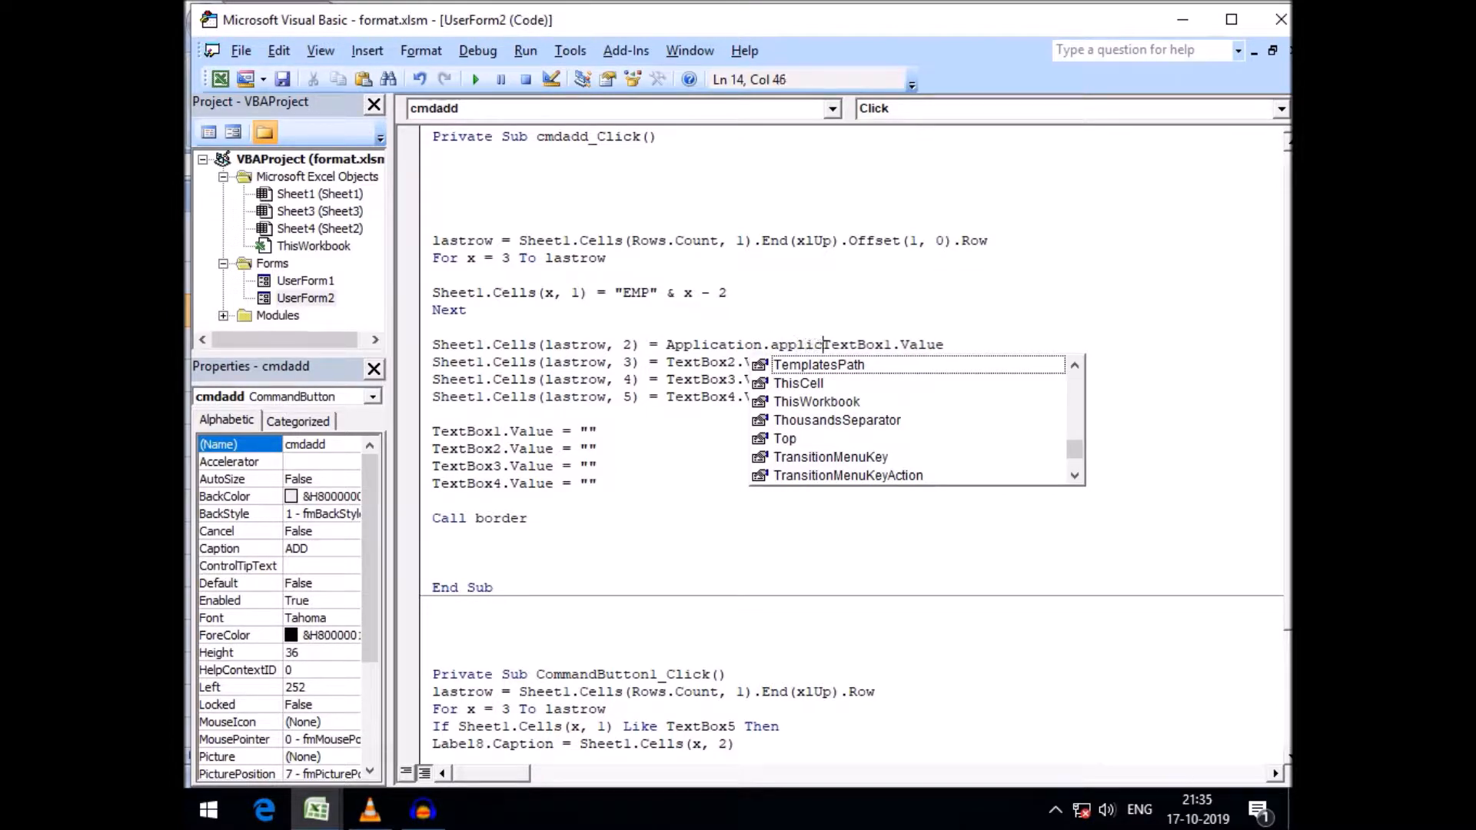
key(BackSpace)
key(BackSpace)
key(BackSpace)
key(BackSpace)
key(BackSpace)
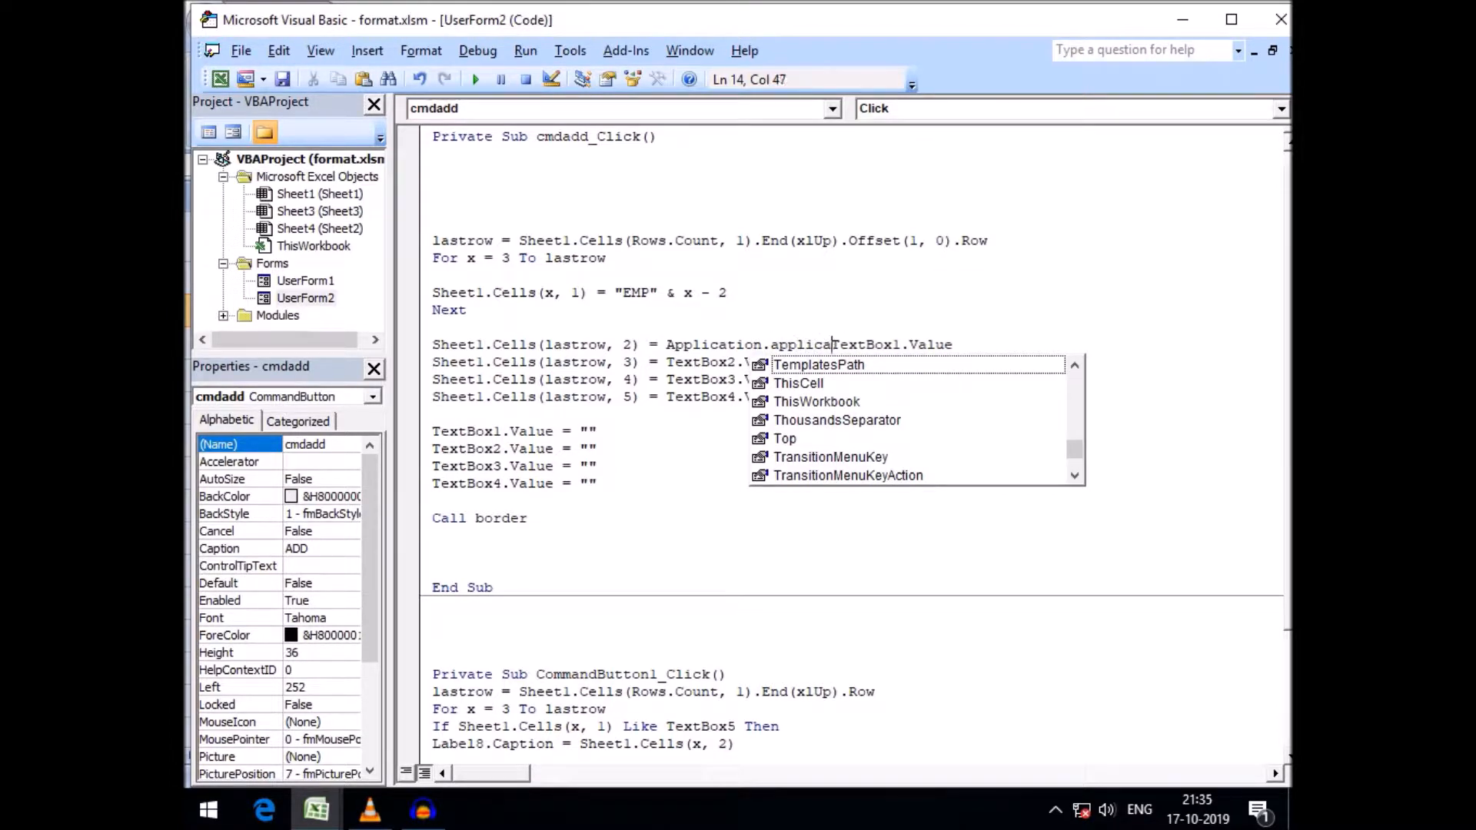
key(BackSpace)
key(BackSpace)
key(BackSpace)
key(BackSpace)
key(BackSpace)
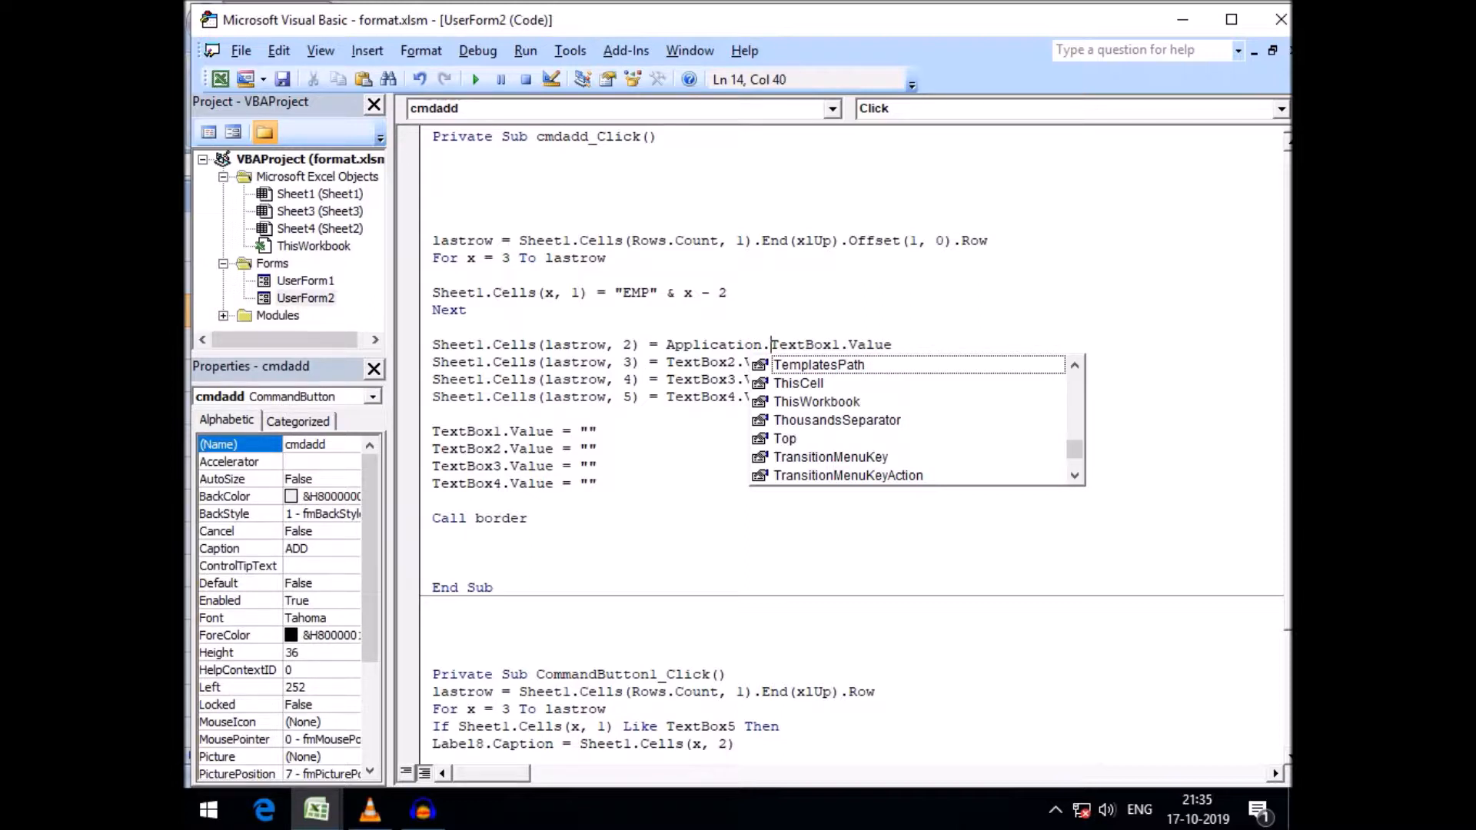
text(worksheetfu)
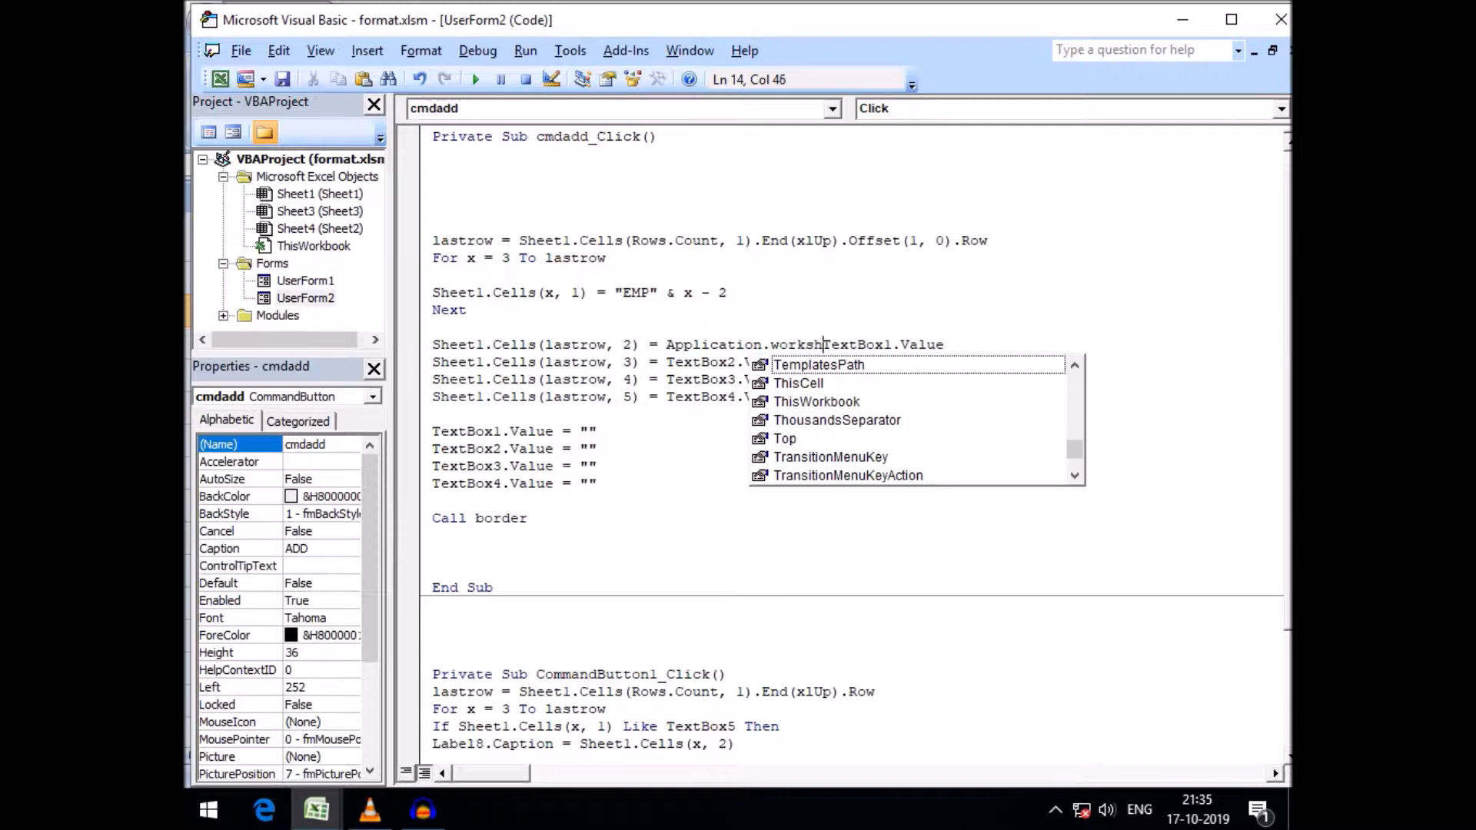
text(nction)
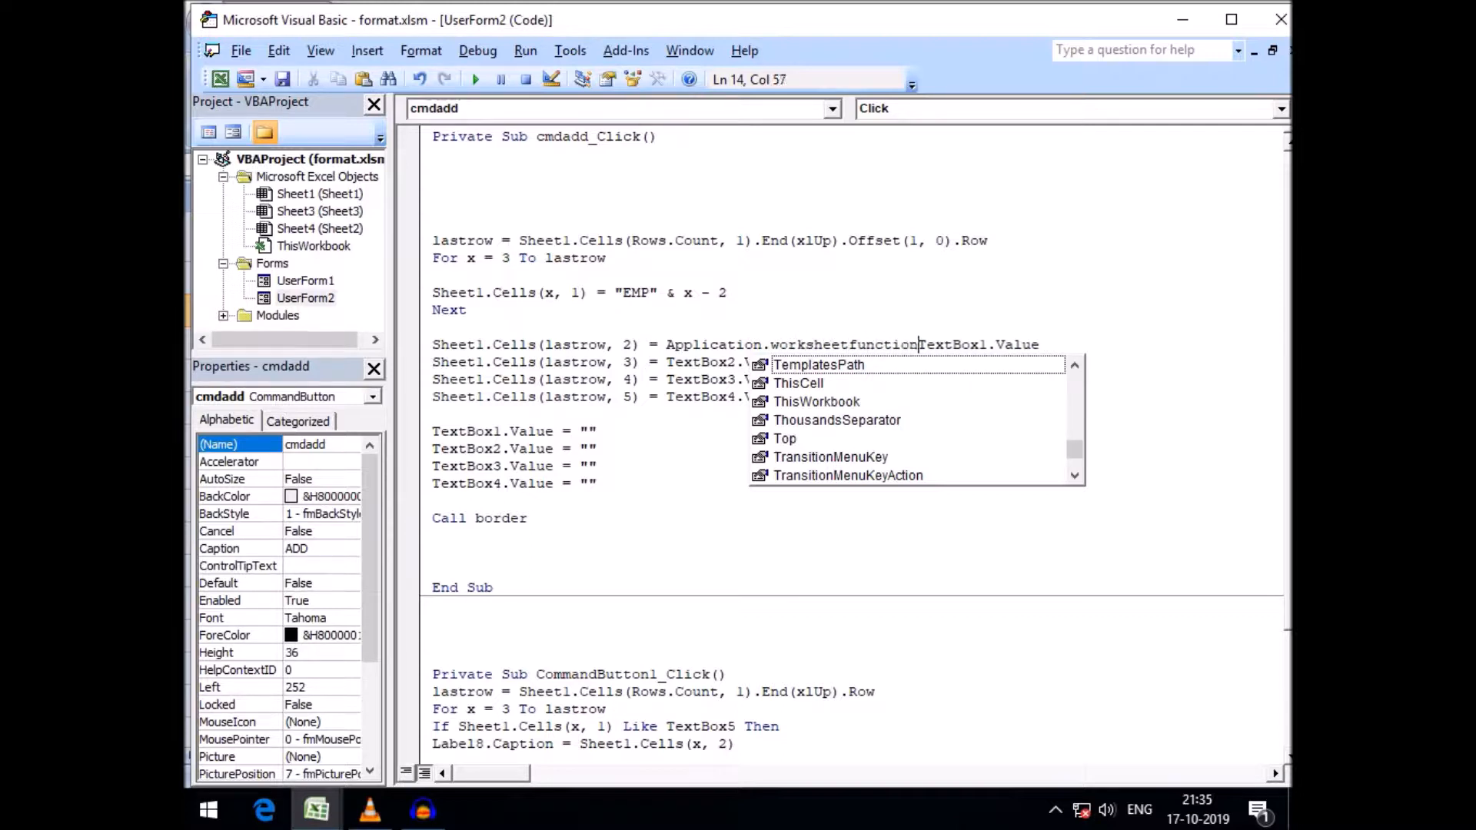
text(.p)
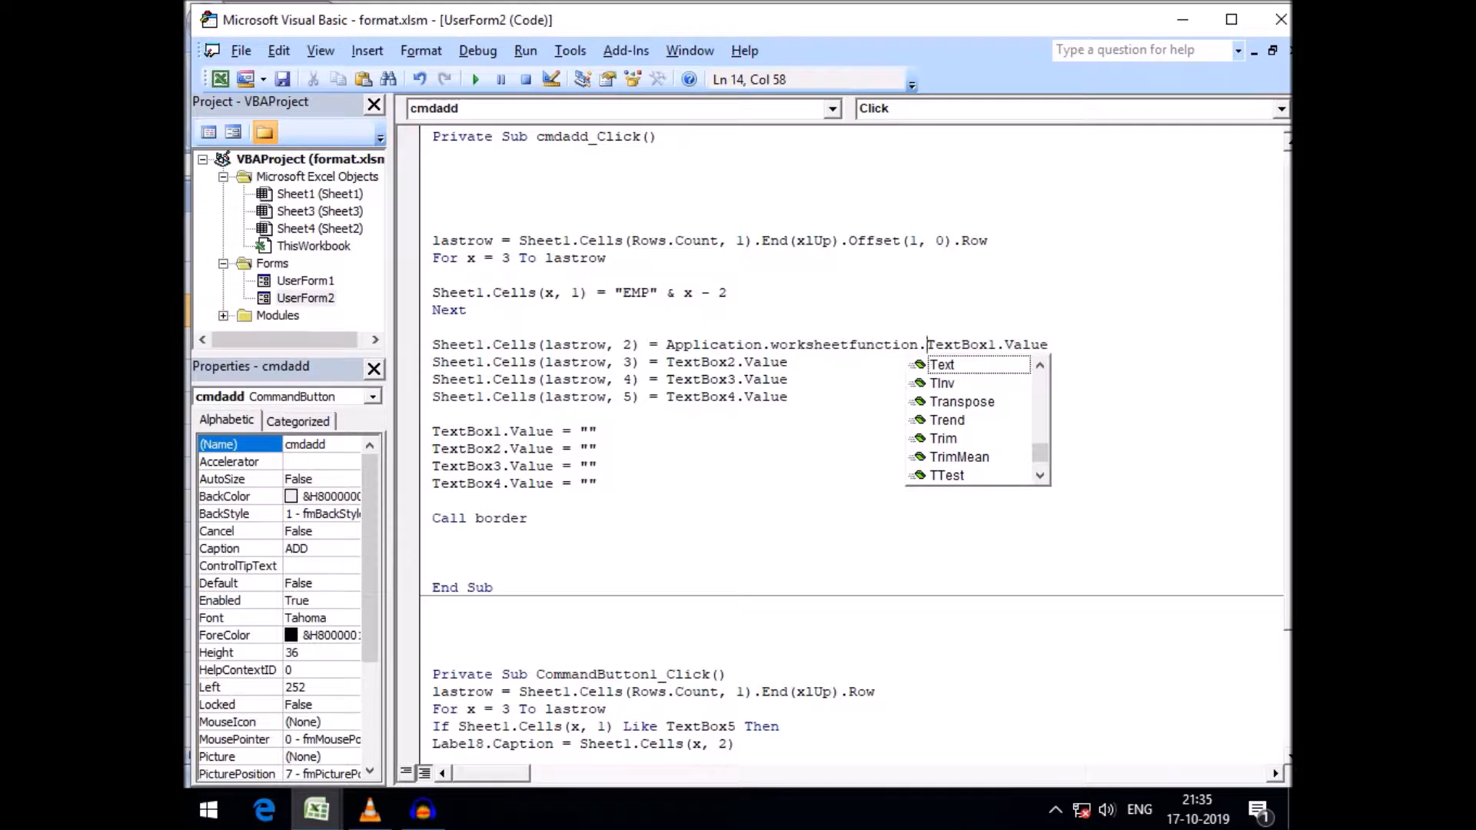
text(roper)
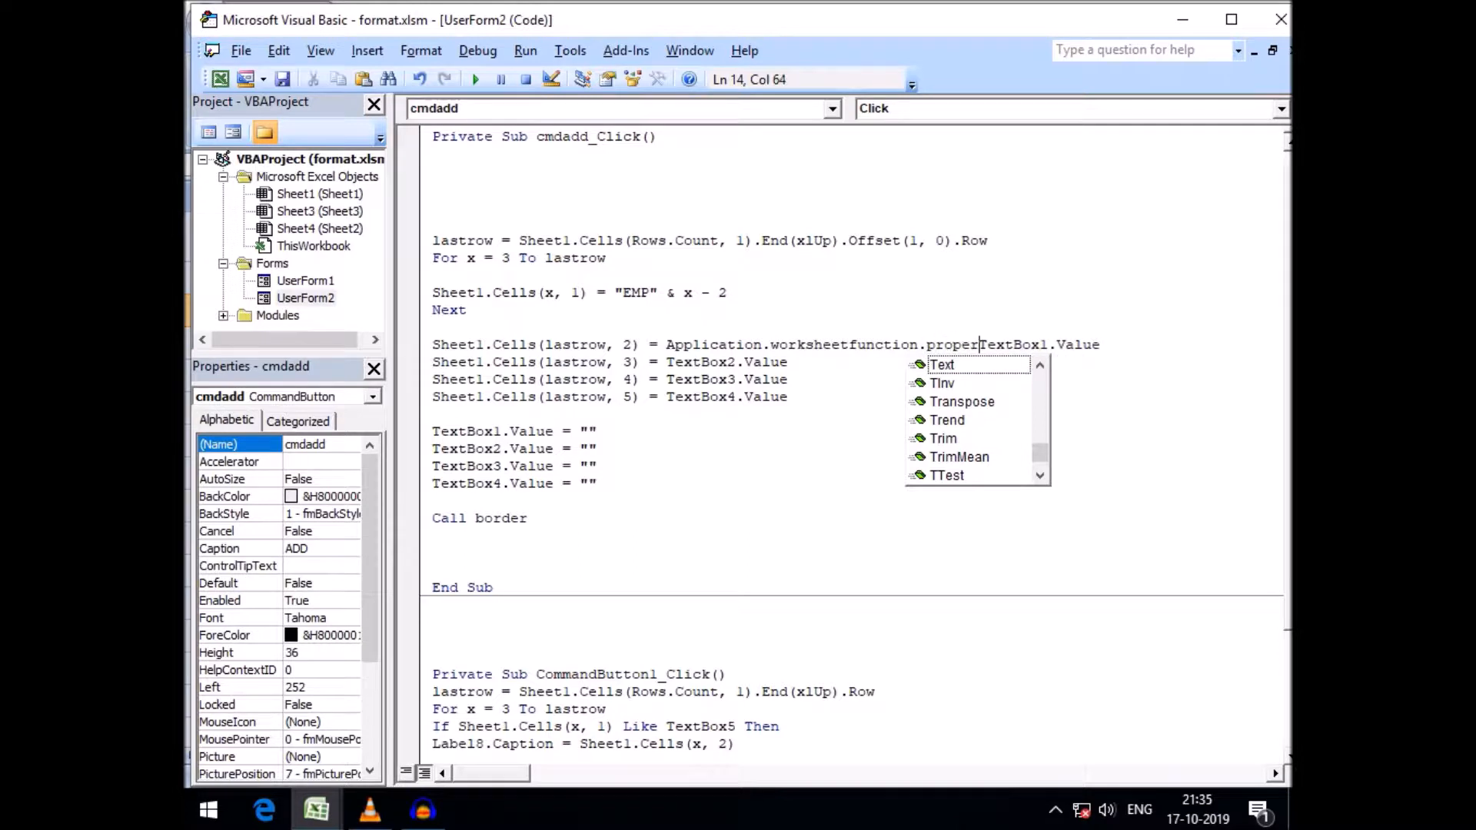
text(()
key(End)
text())
key(Down)
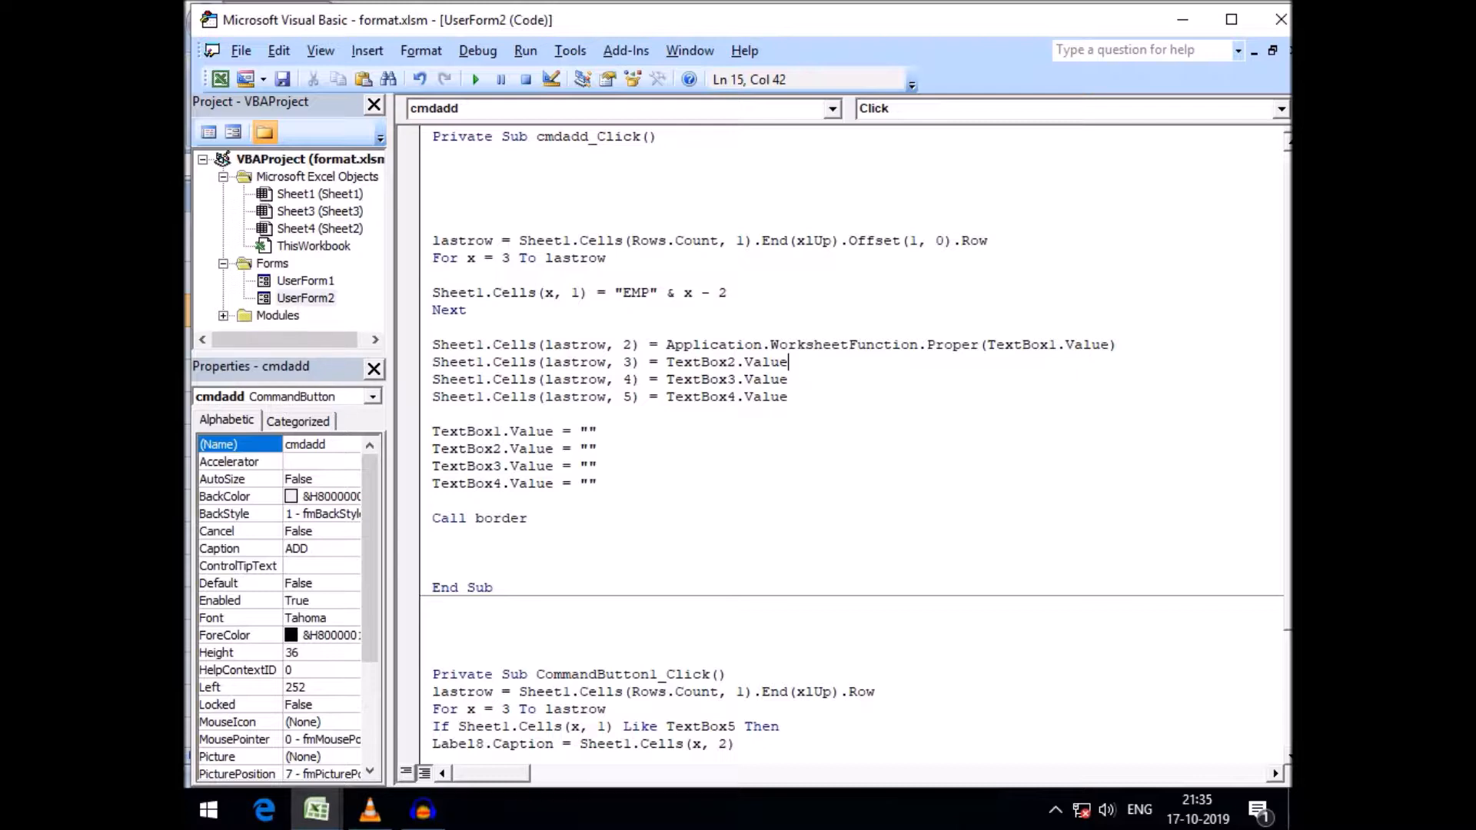
drag(633, 345, 442, 346)
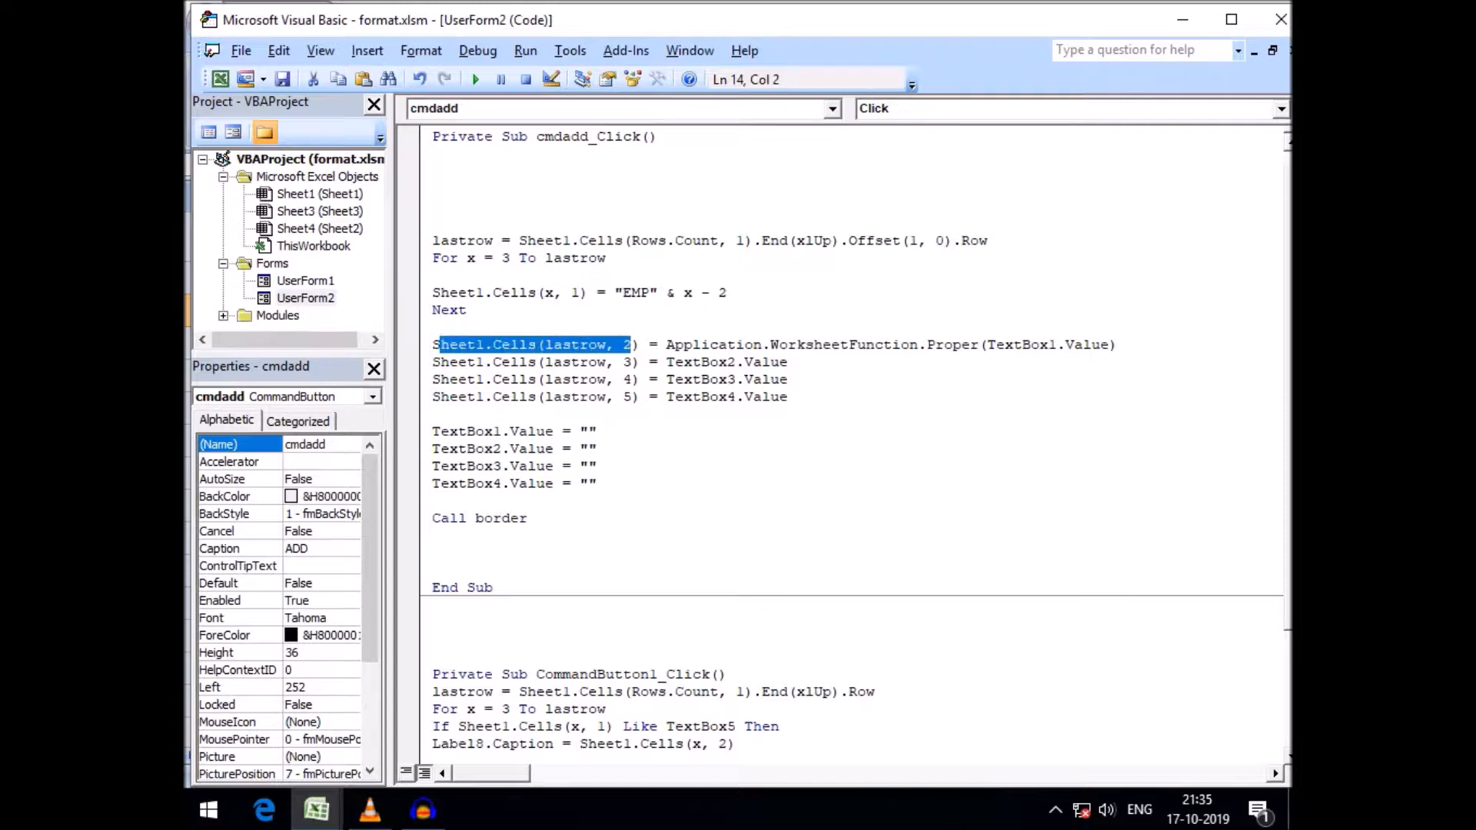
click(316, 810)
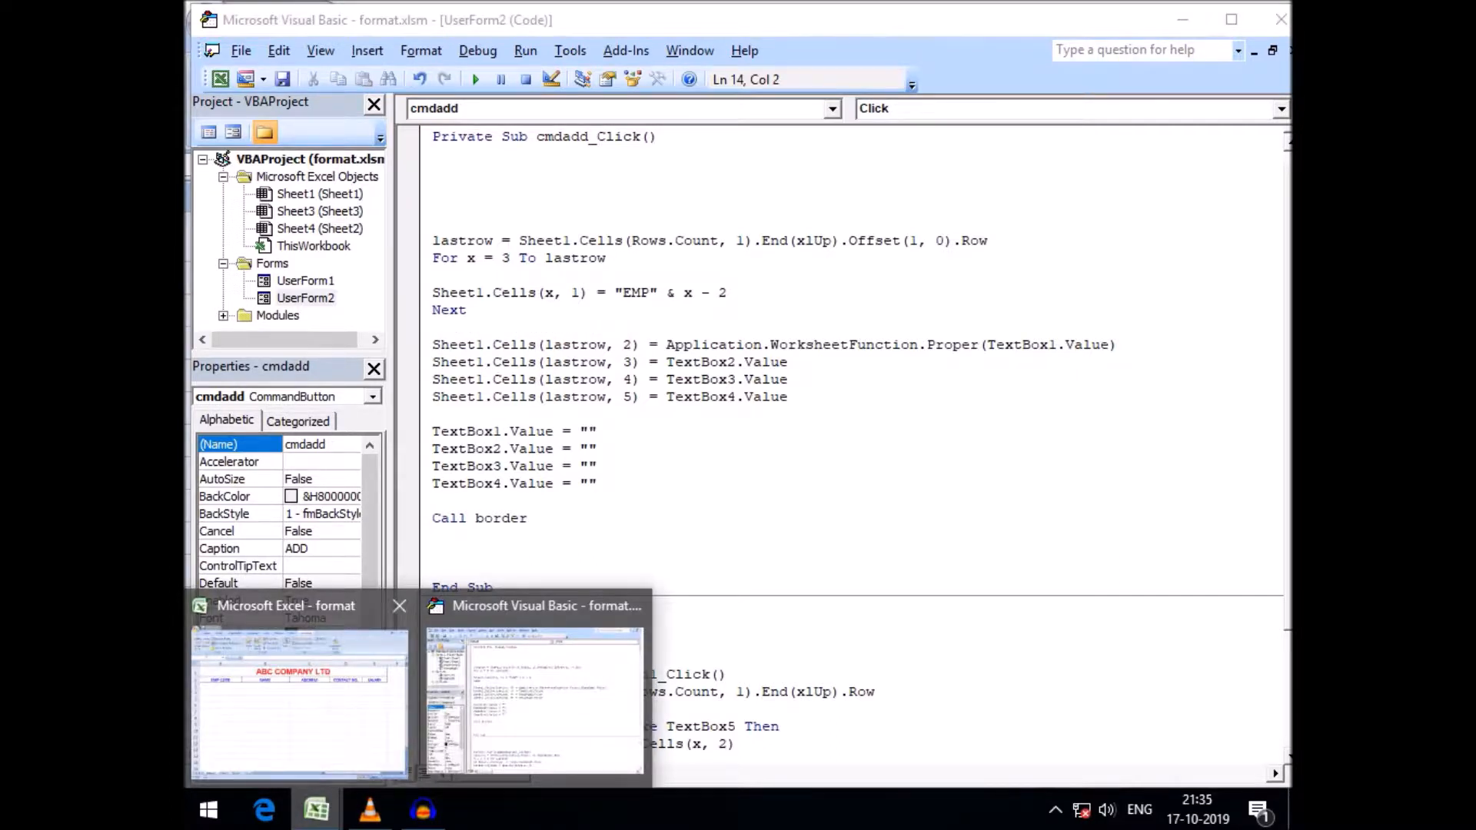
click(300, 692)
click(561, 311)
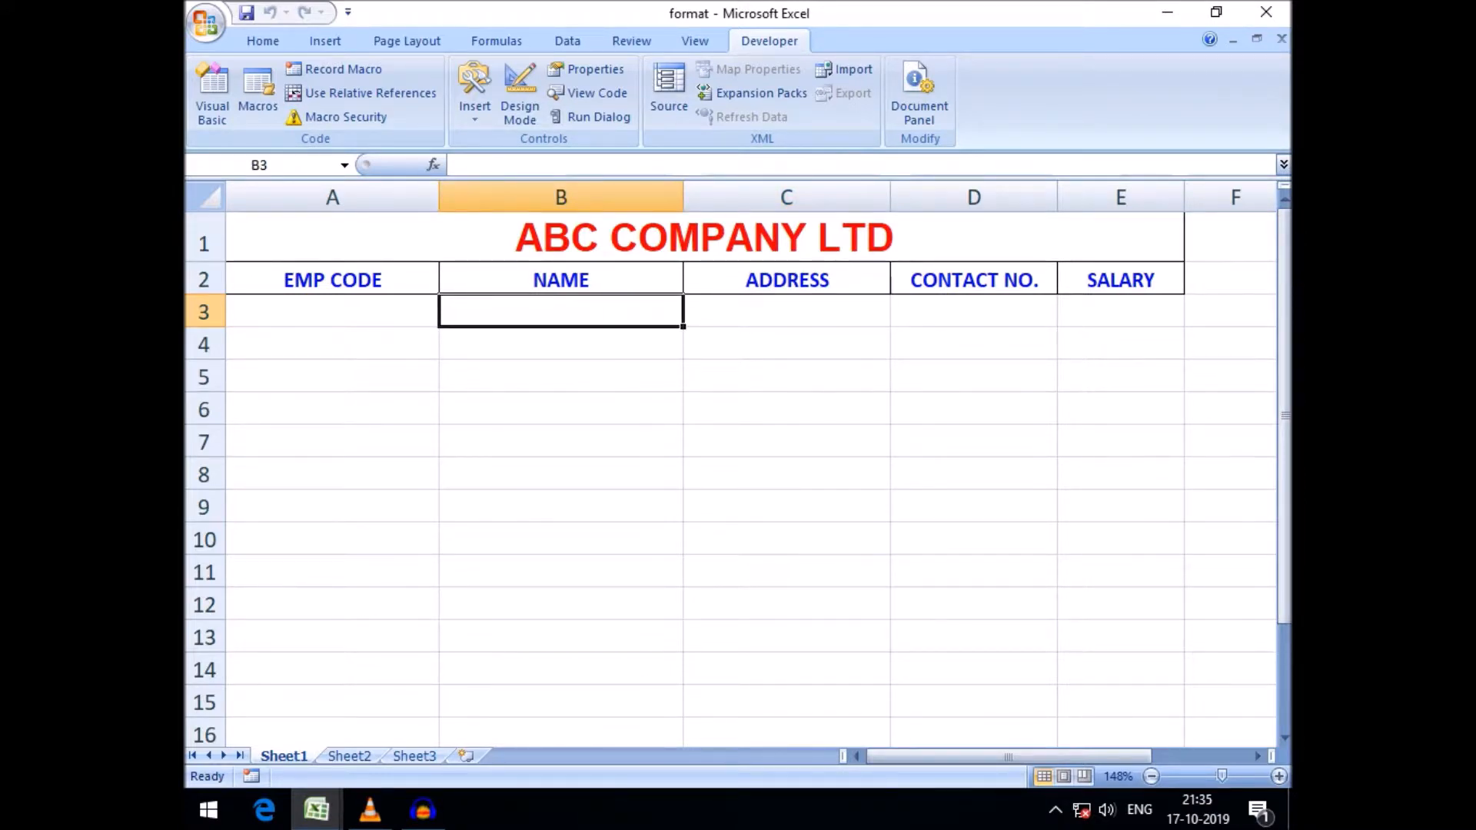
click(316, 809)
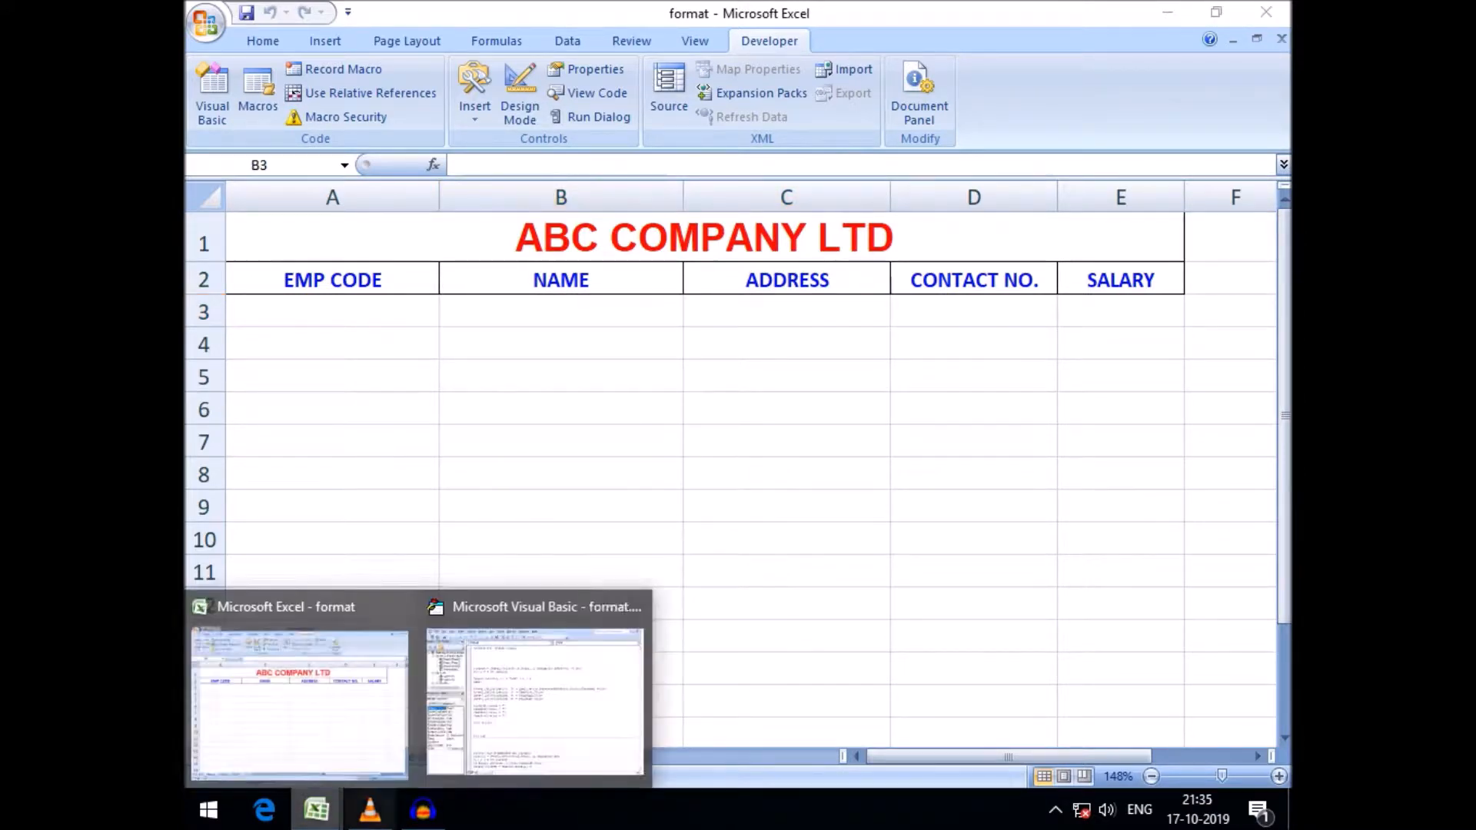
click(534, 699)
Switch to the VBA editor and wrap TextBox2.Value on the column 3 line in Application.WorksheetFunction.Proper( )
click(790, 362)
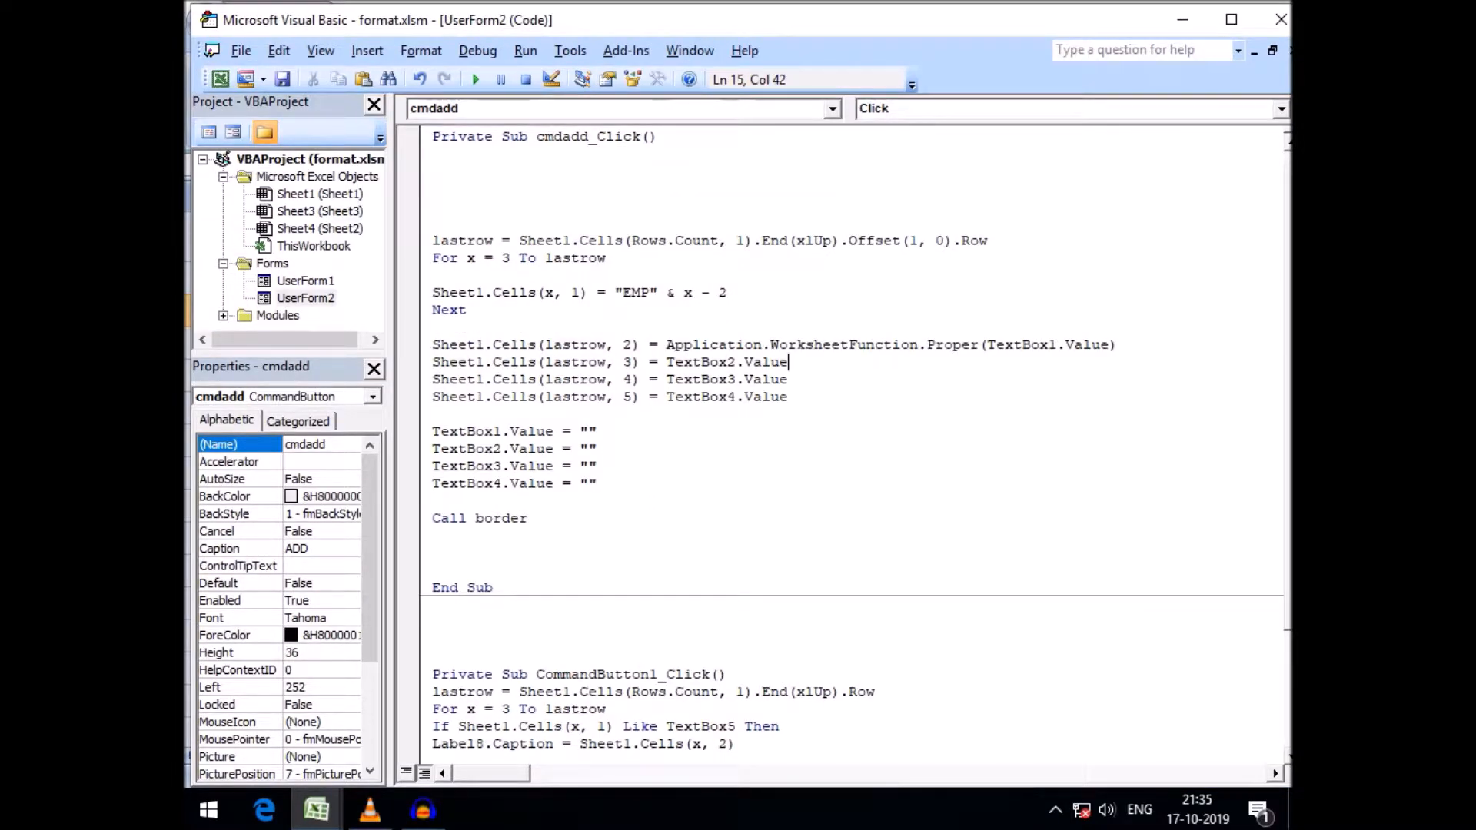
drag(666, 344, 978, 345)
key(ctrl+c)
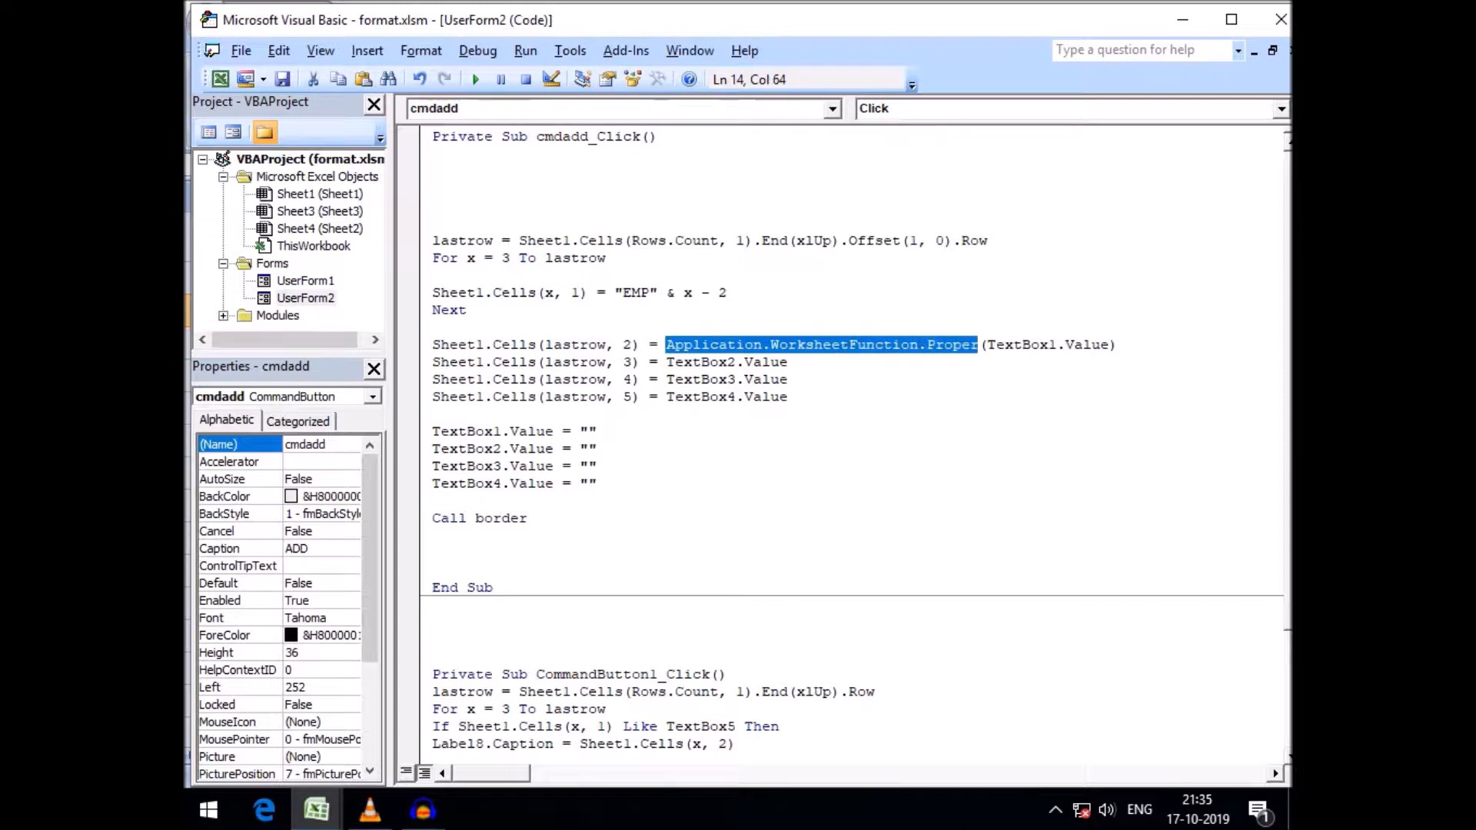
click(666, 362)
key(ctrl+v)
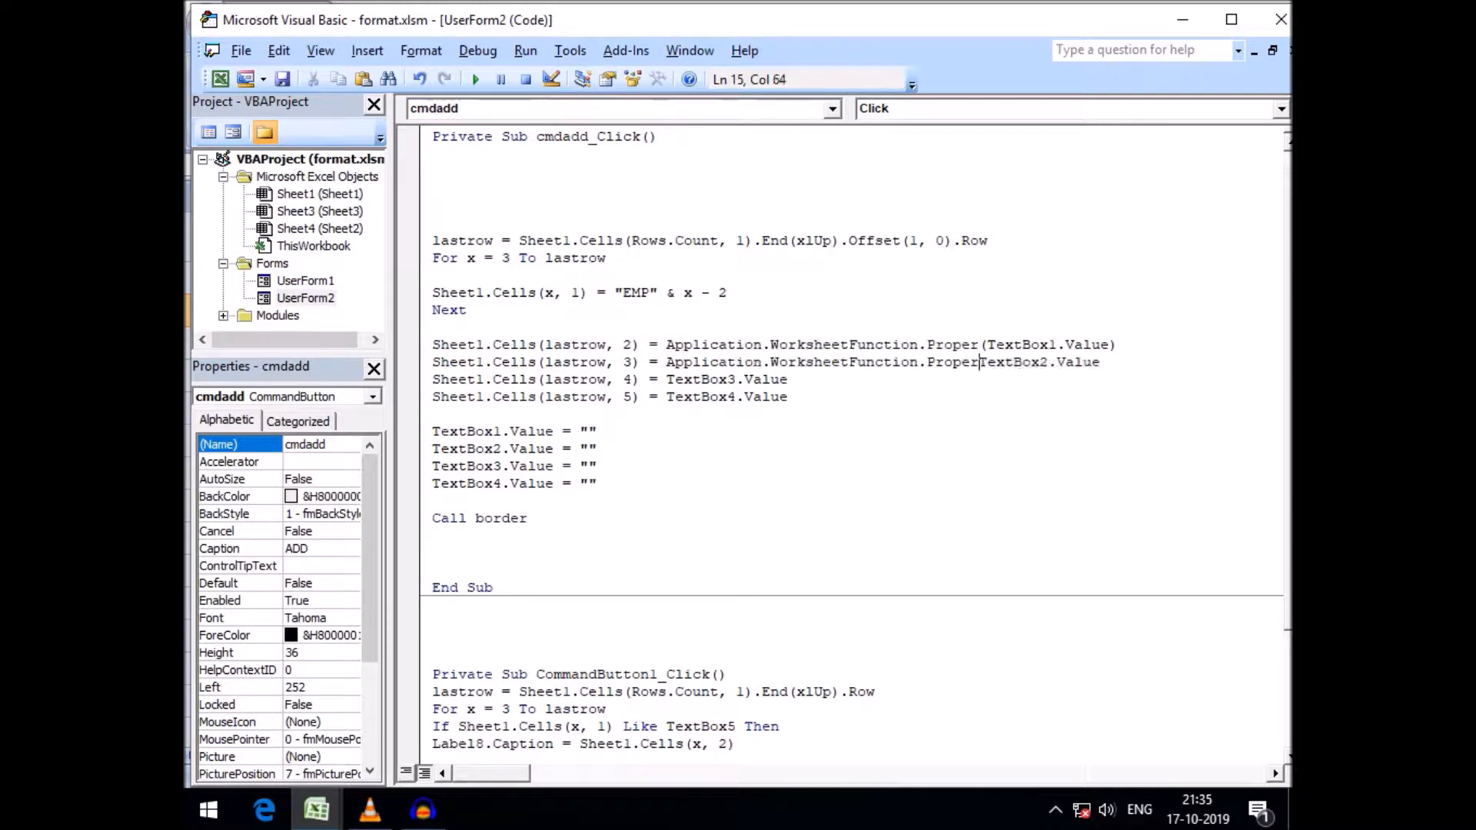
text(()
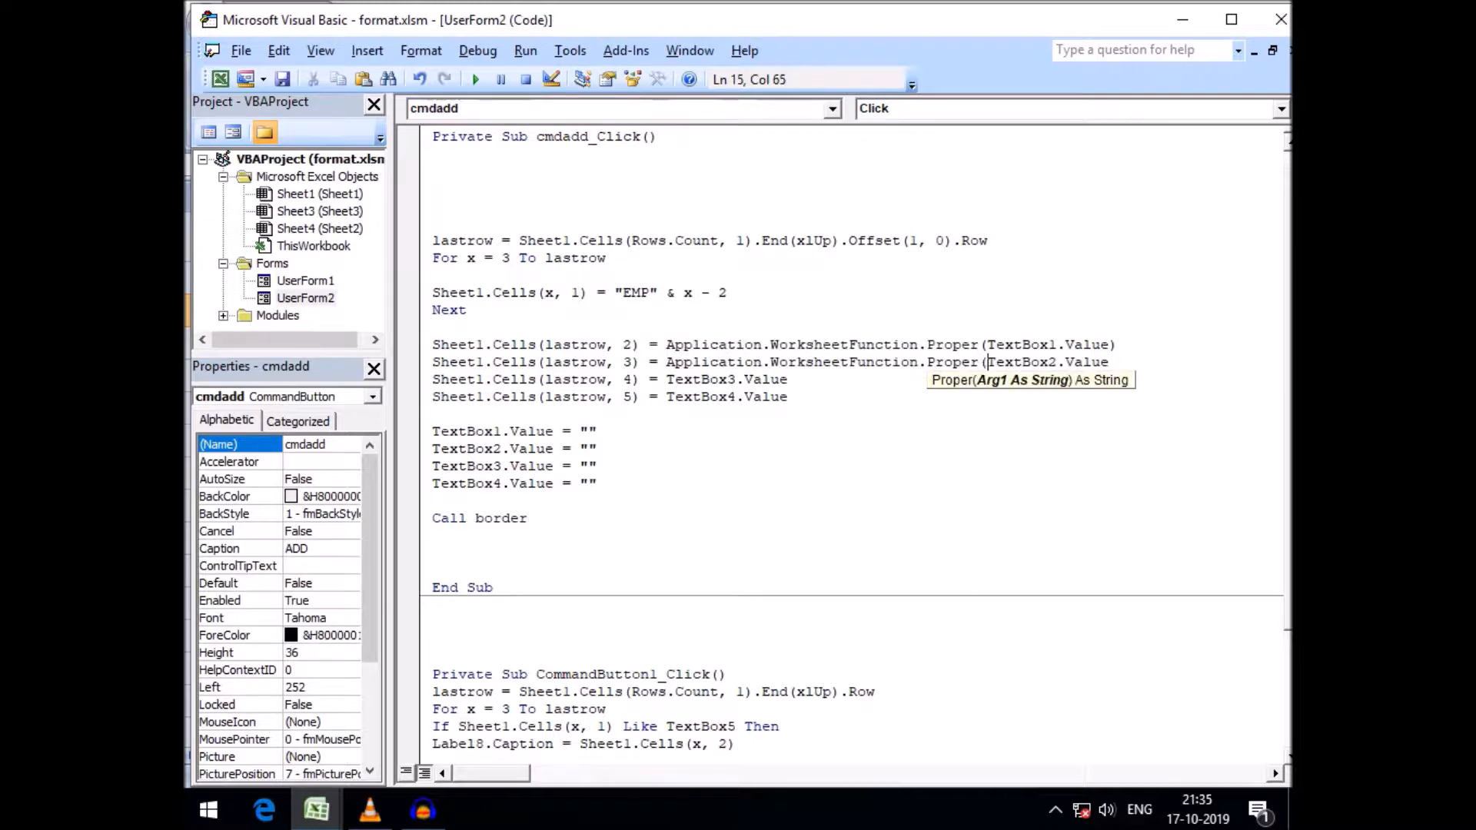
key(End)
key(Down)
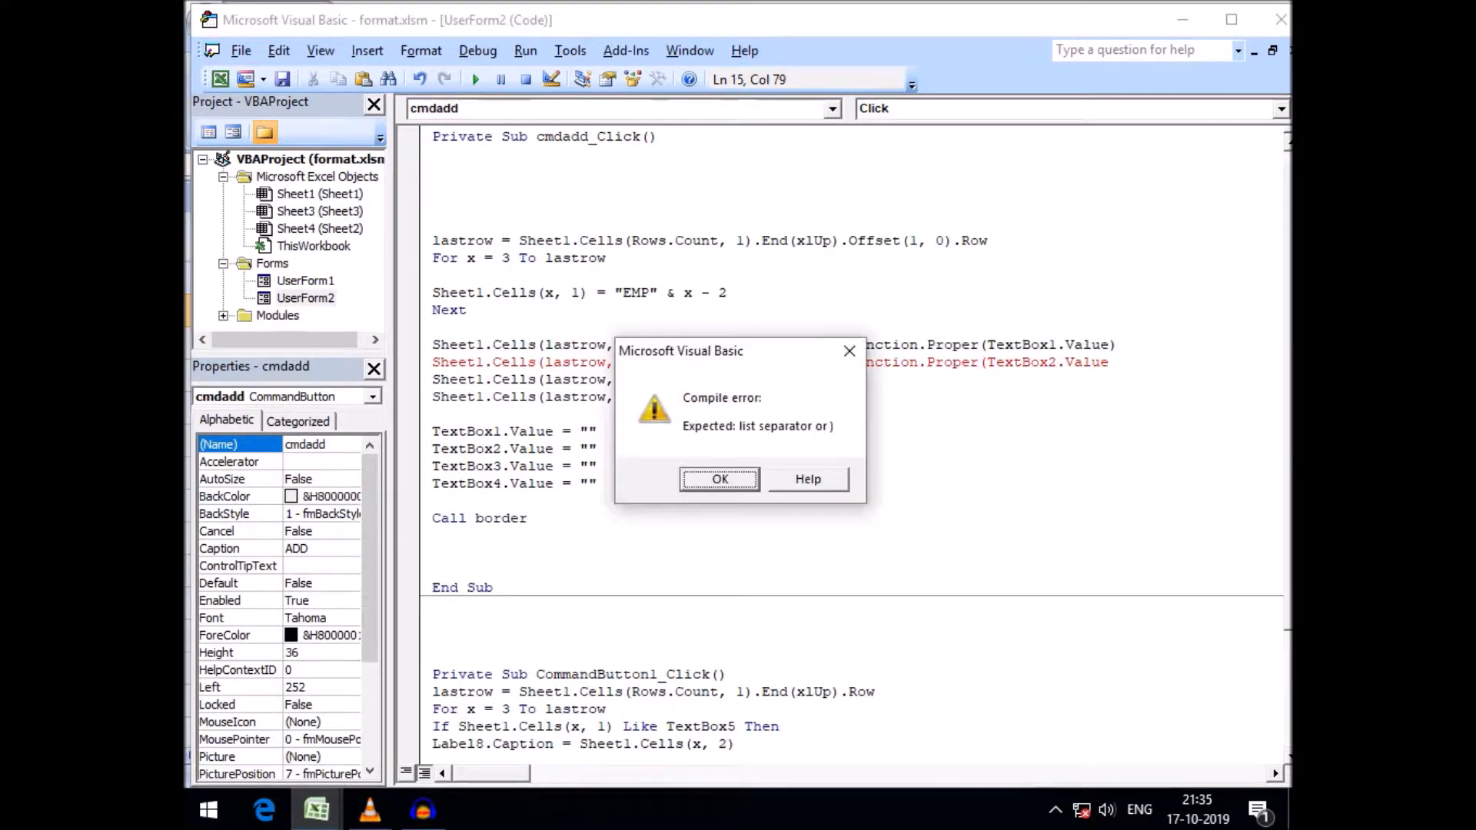
key(Return)
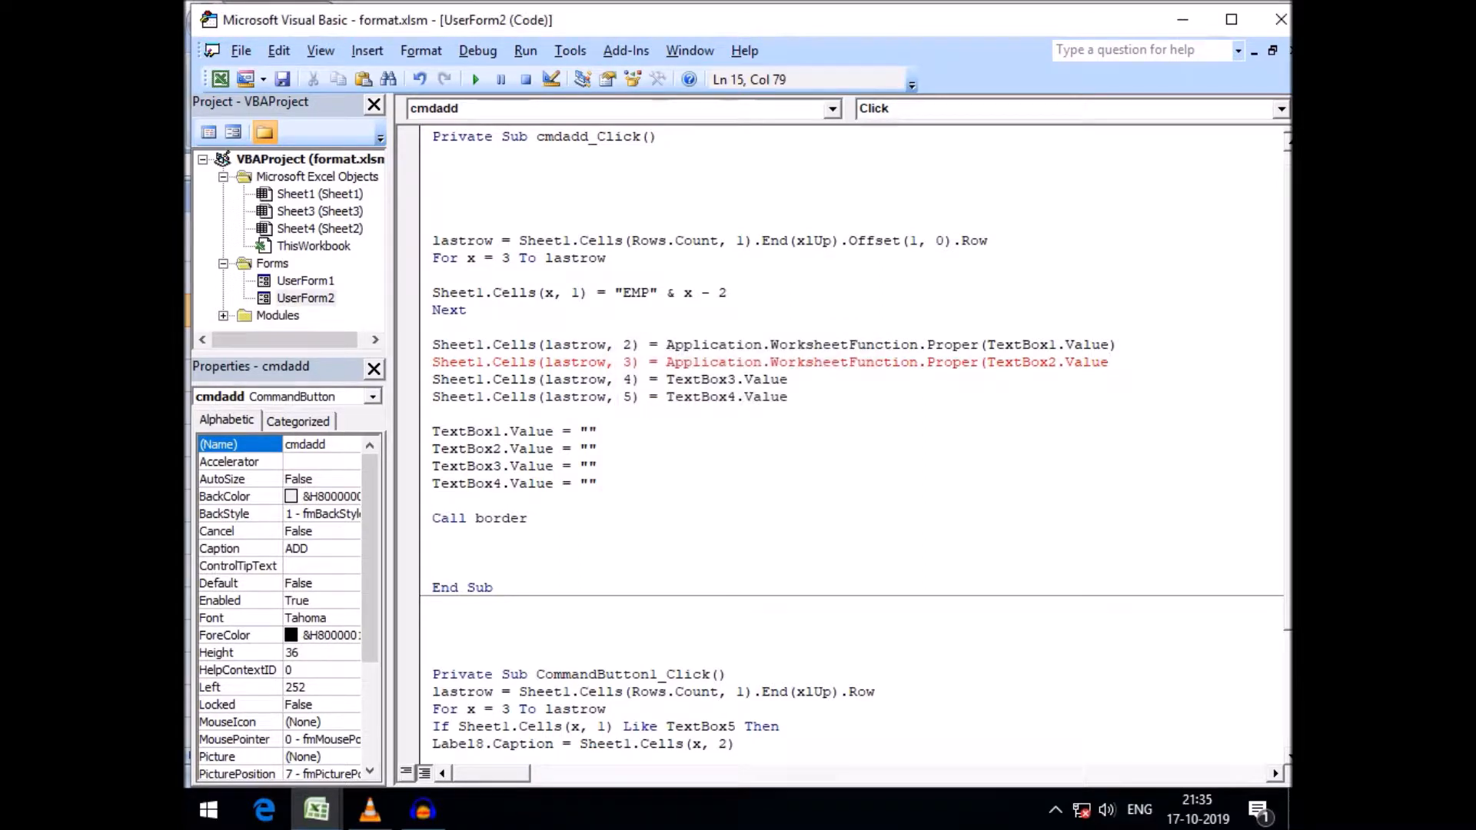
text())
Run the form and add a record with a lowercase name, address india, a contact number and salary 500
click(529, 518)
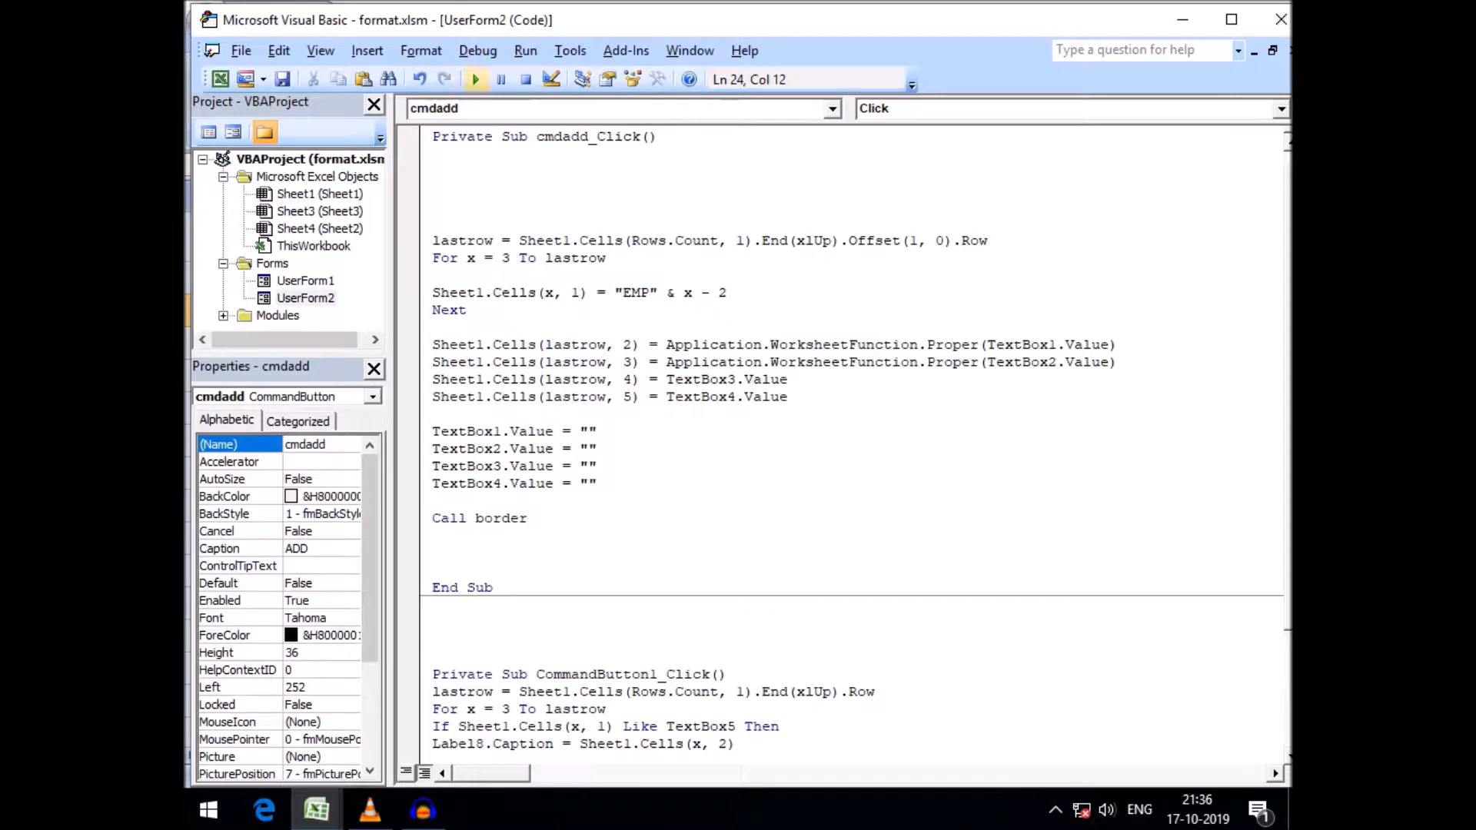
click(475, 79)
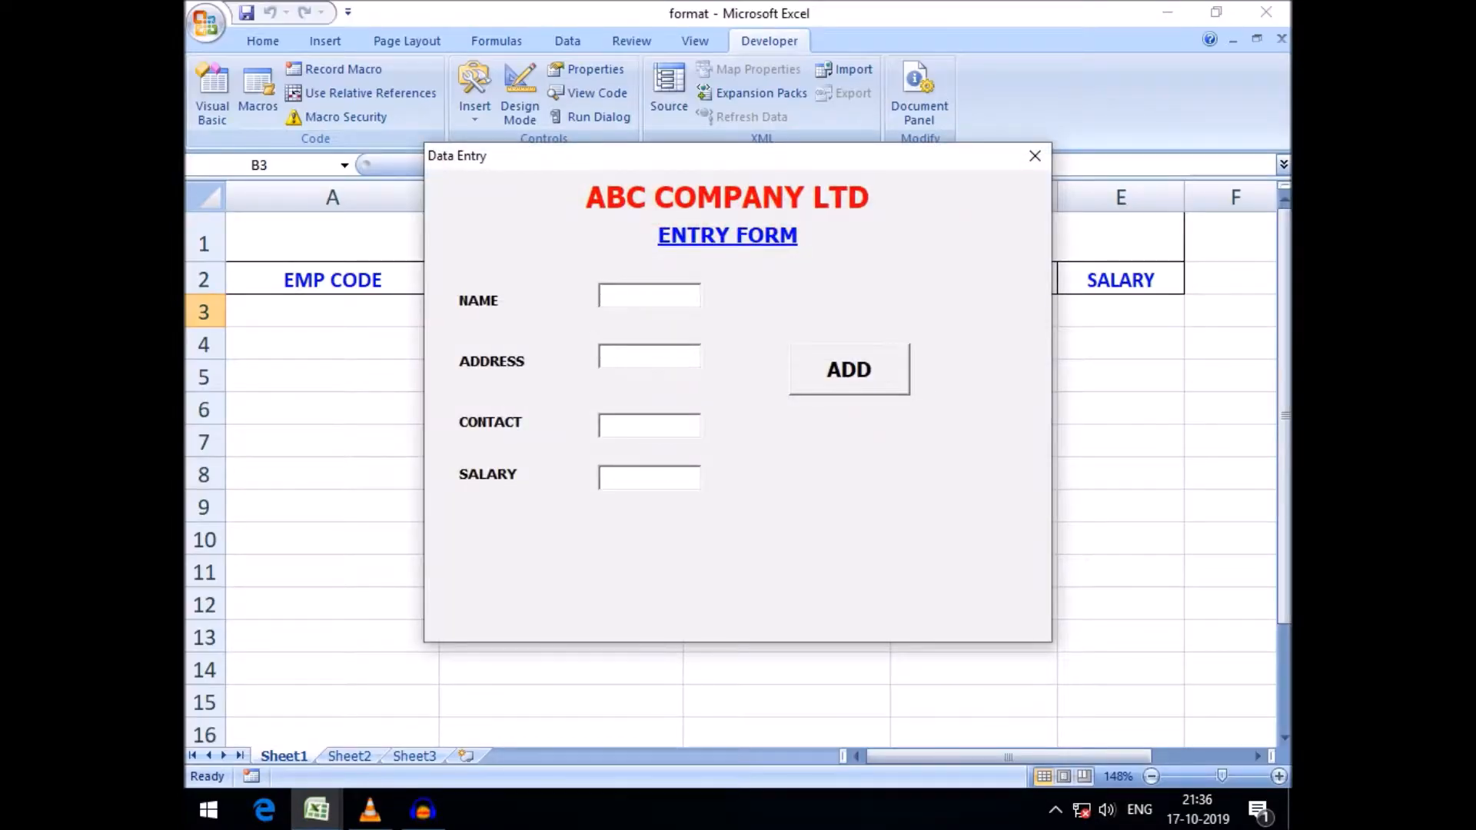
text(godsa)
key(BackSpace)
key(BackSpace)
key(BackSpace)
text(sai)
key(Tab)
text(india)
key(Tab)
text(400500)
key(Tab)
text(500)
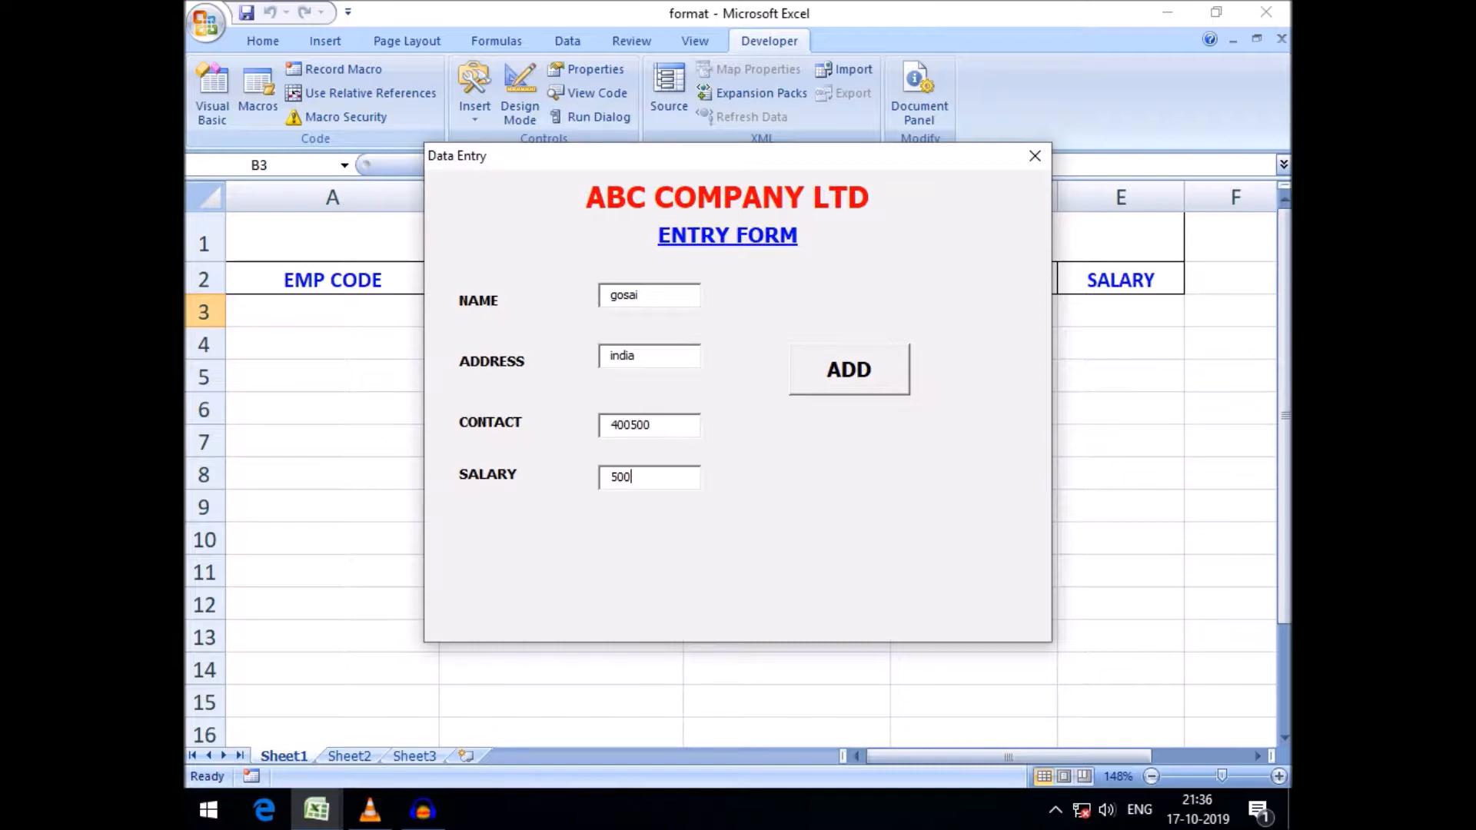
key(Tab)
key(Return)
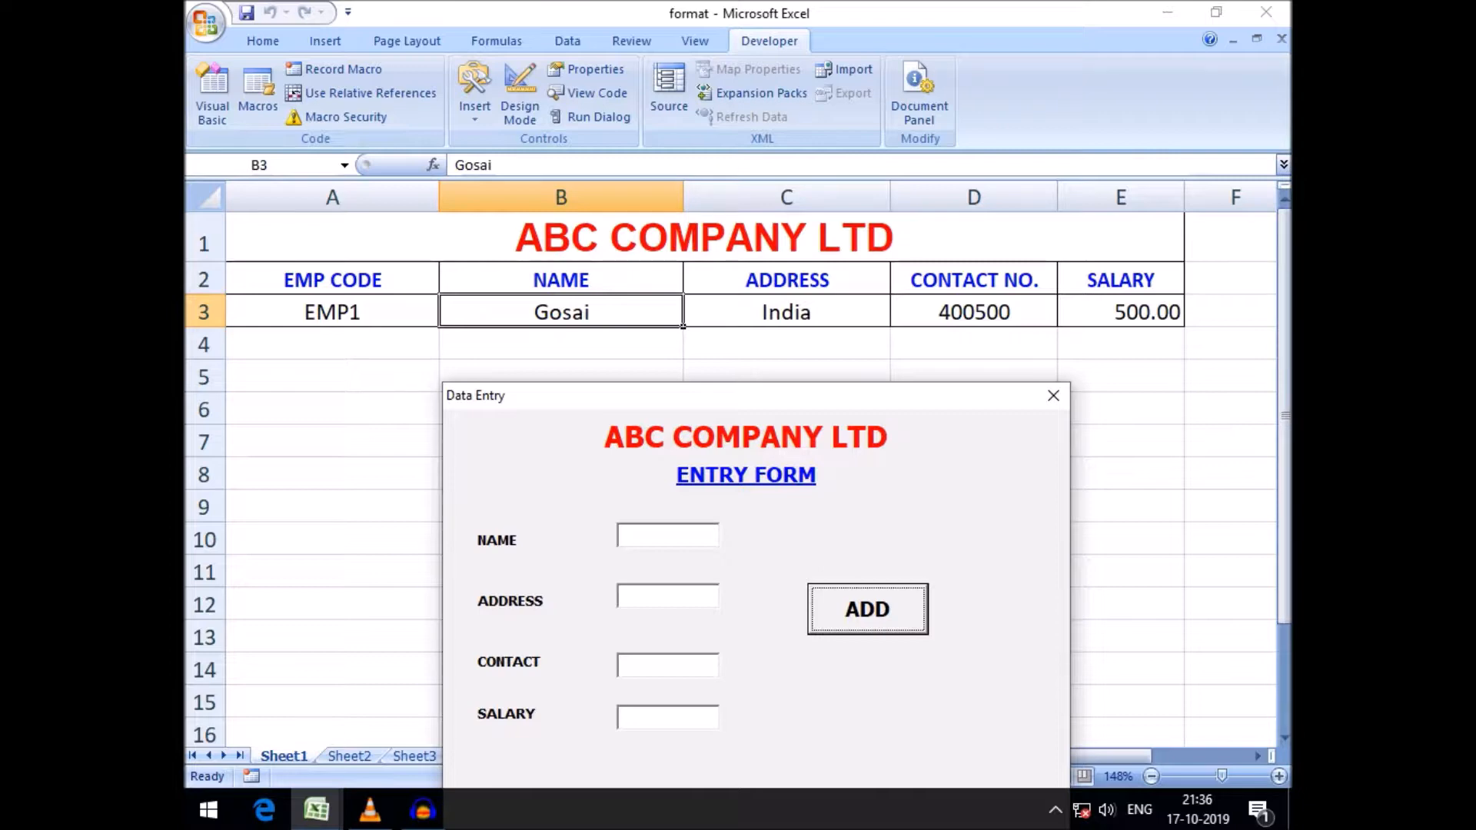
Close the data entry form and return to the form designer
drag(756, 396, 755, 359)
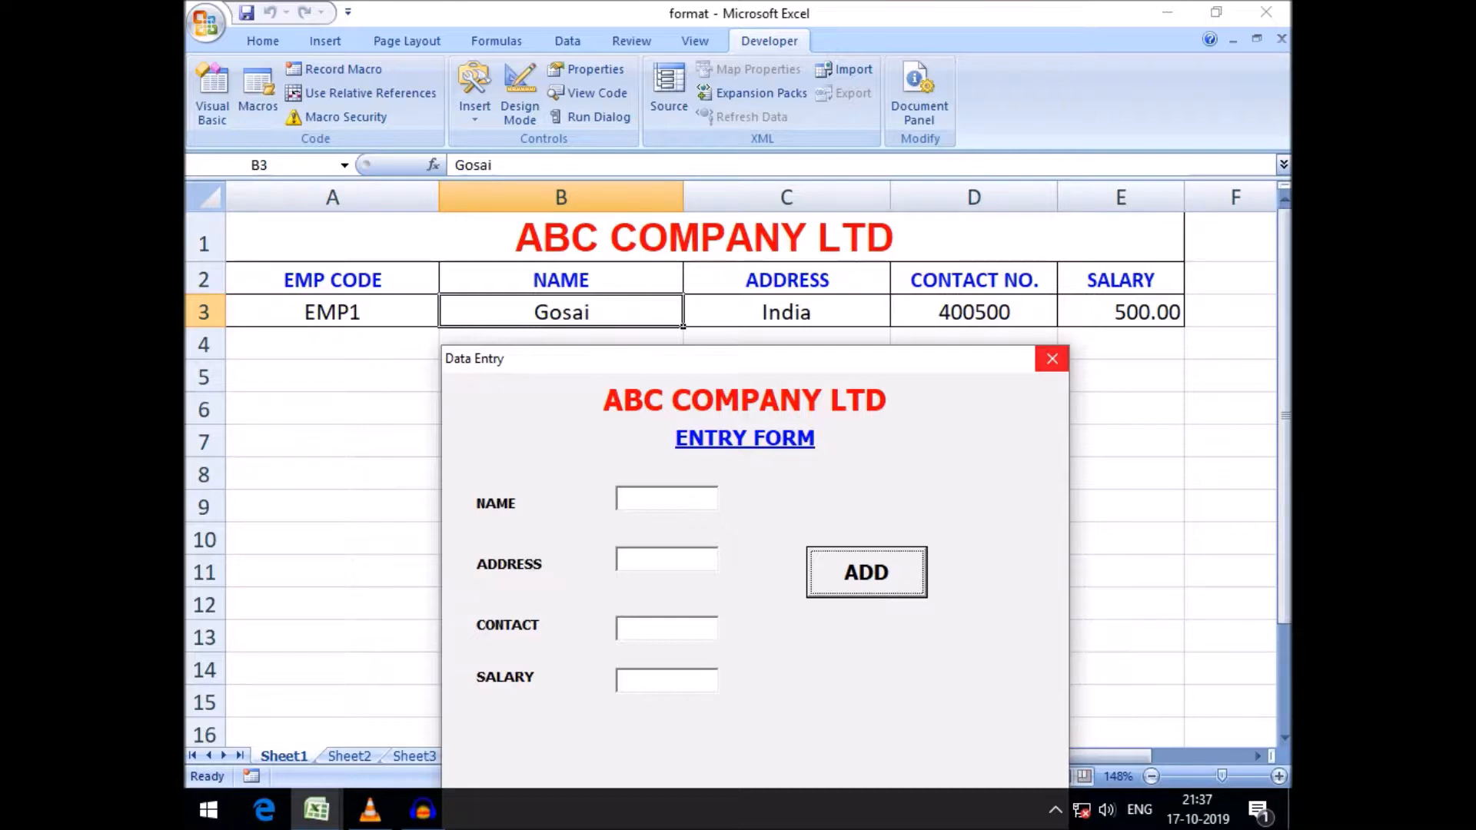
click(1052, 358)
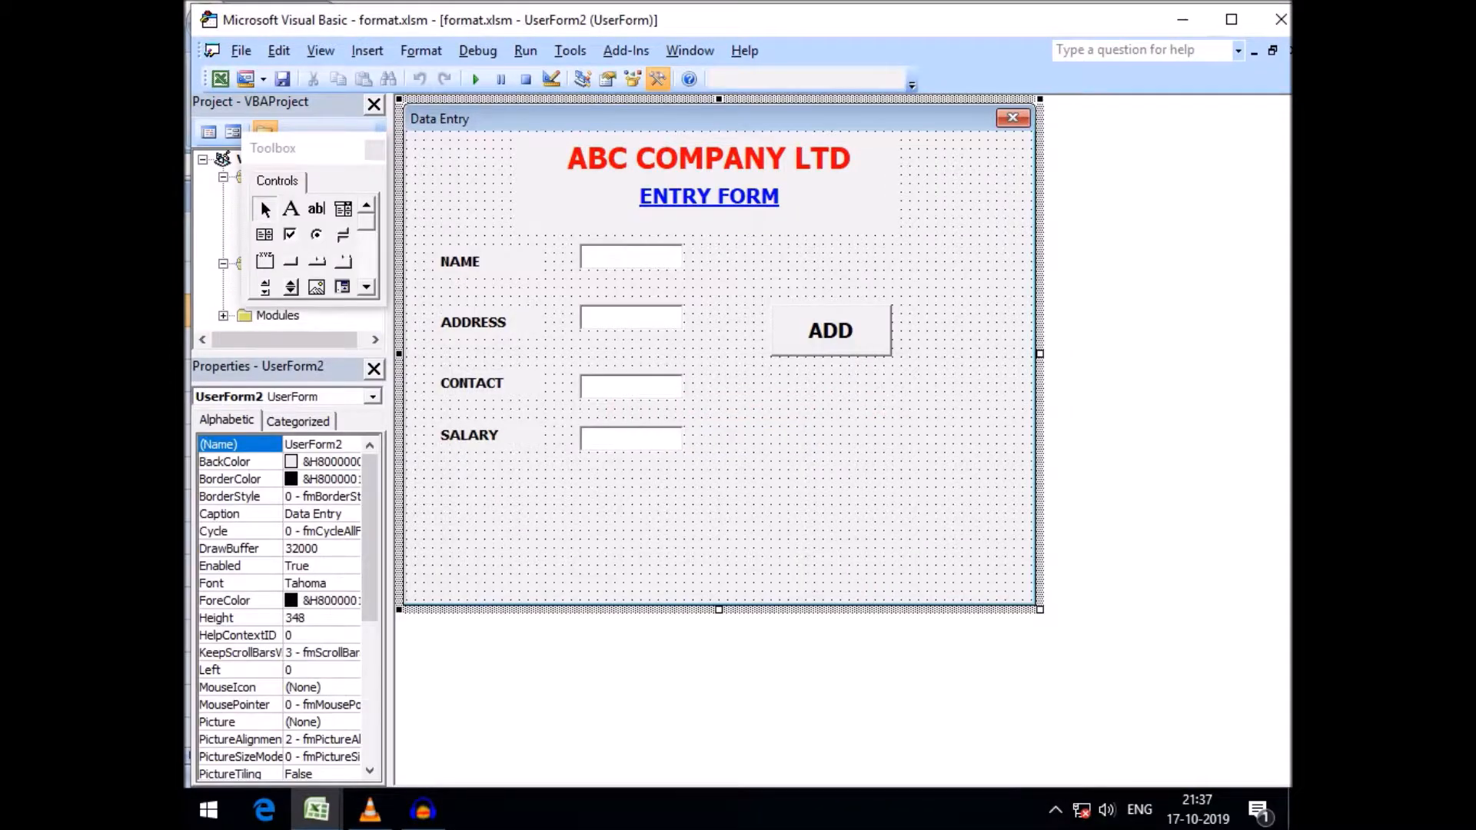
mouse_move(317, 809)
click(297, 692)
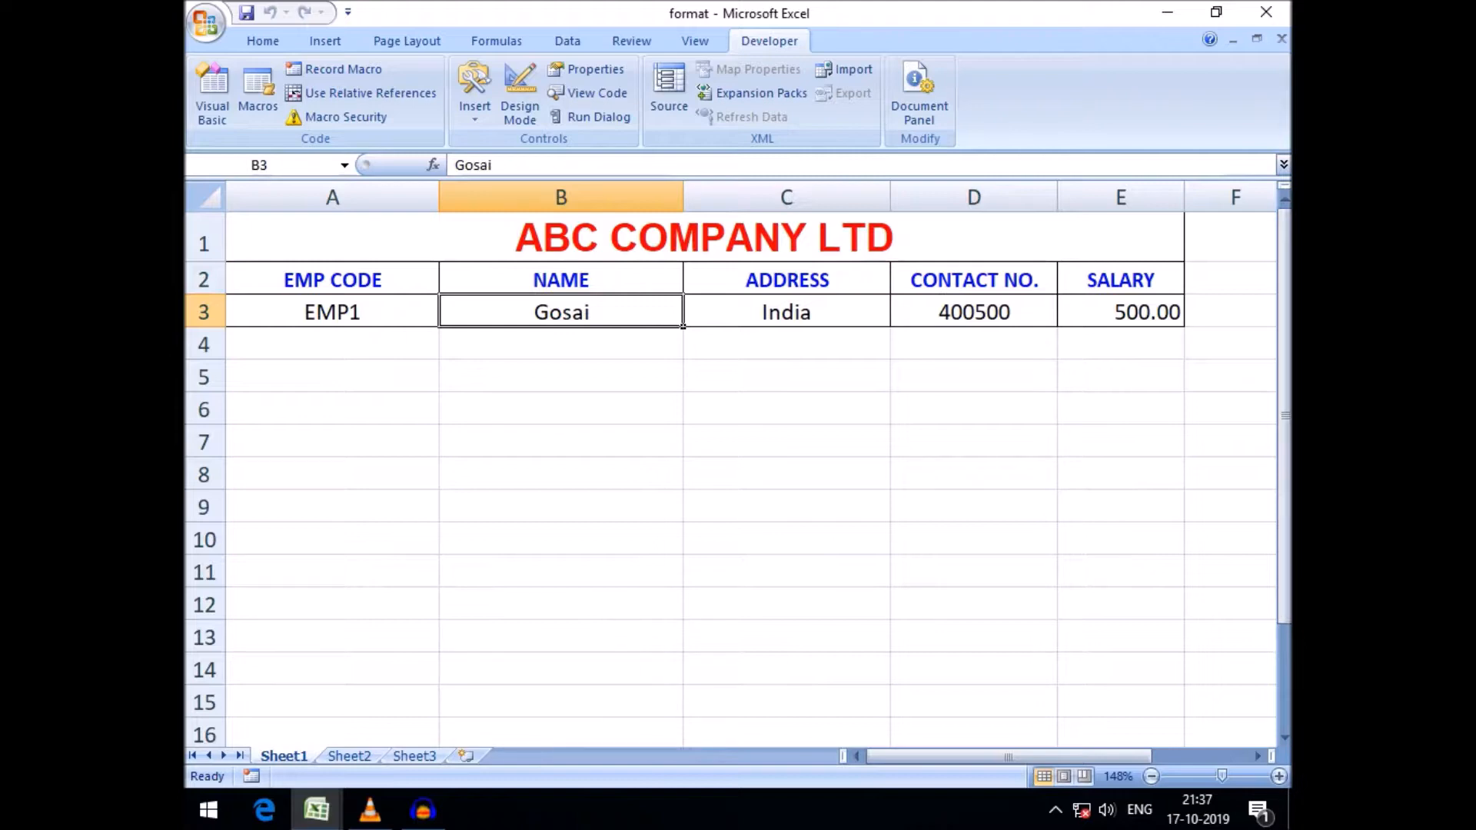
mouse_move(317, 809)
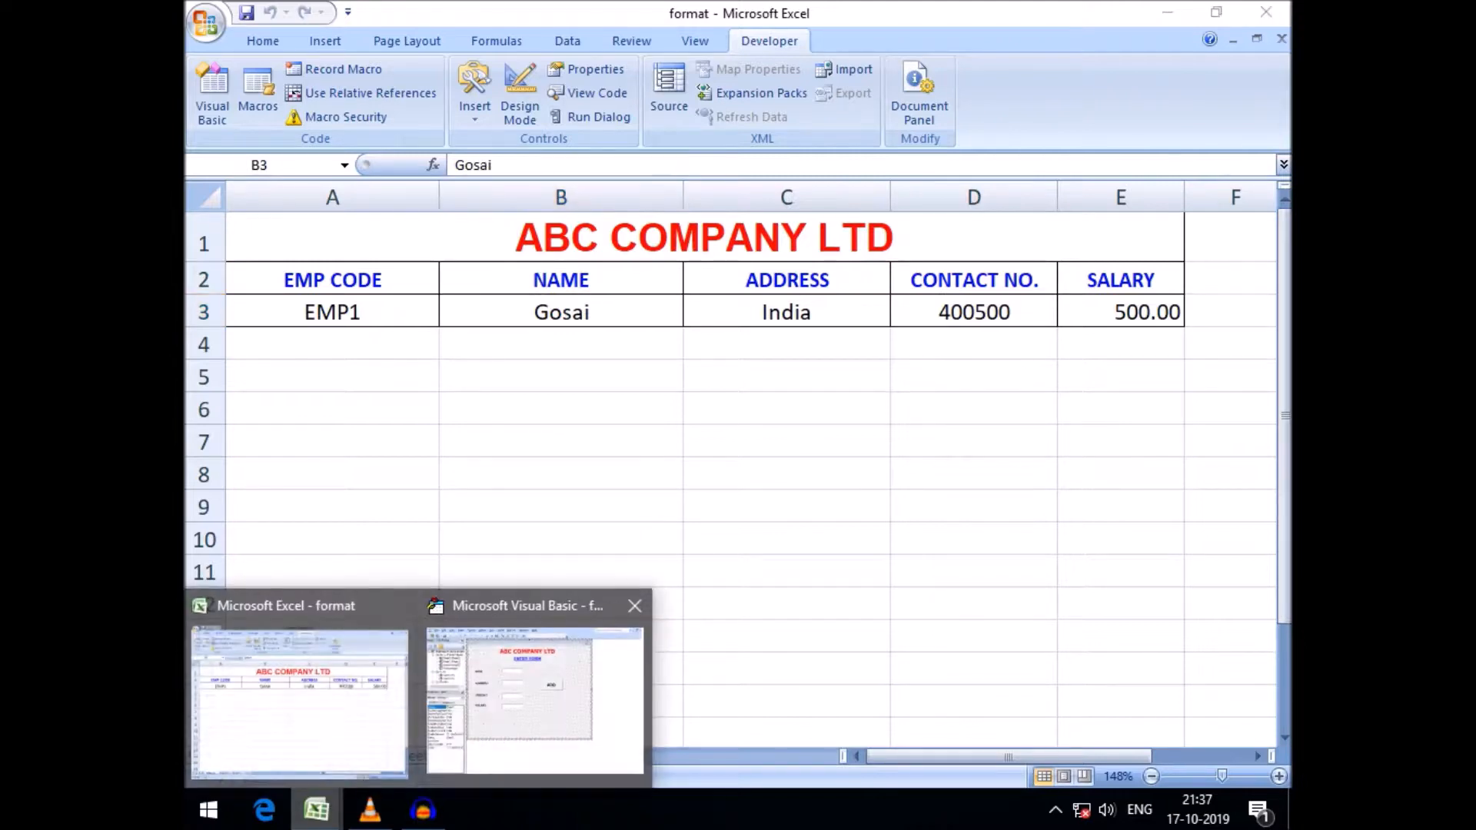
click(535, 701)
Open the ADD button's code and replace Application.WorksheetFunction.Proper with UCase on the column 2 line
double_click(831, 331)
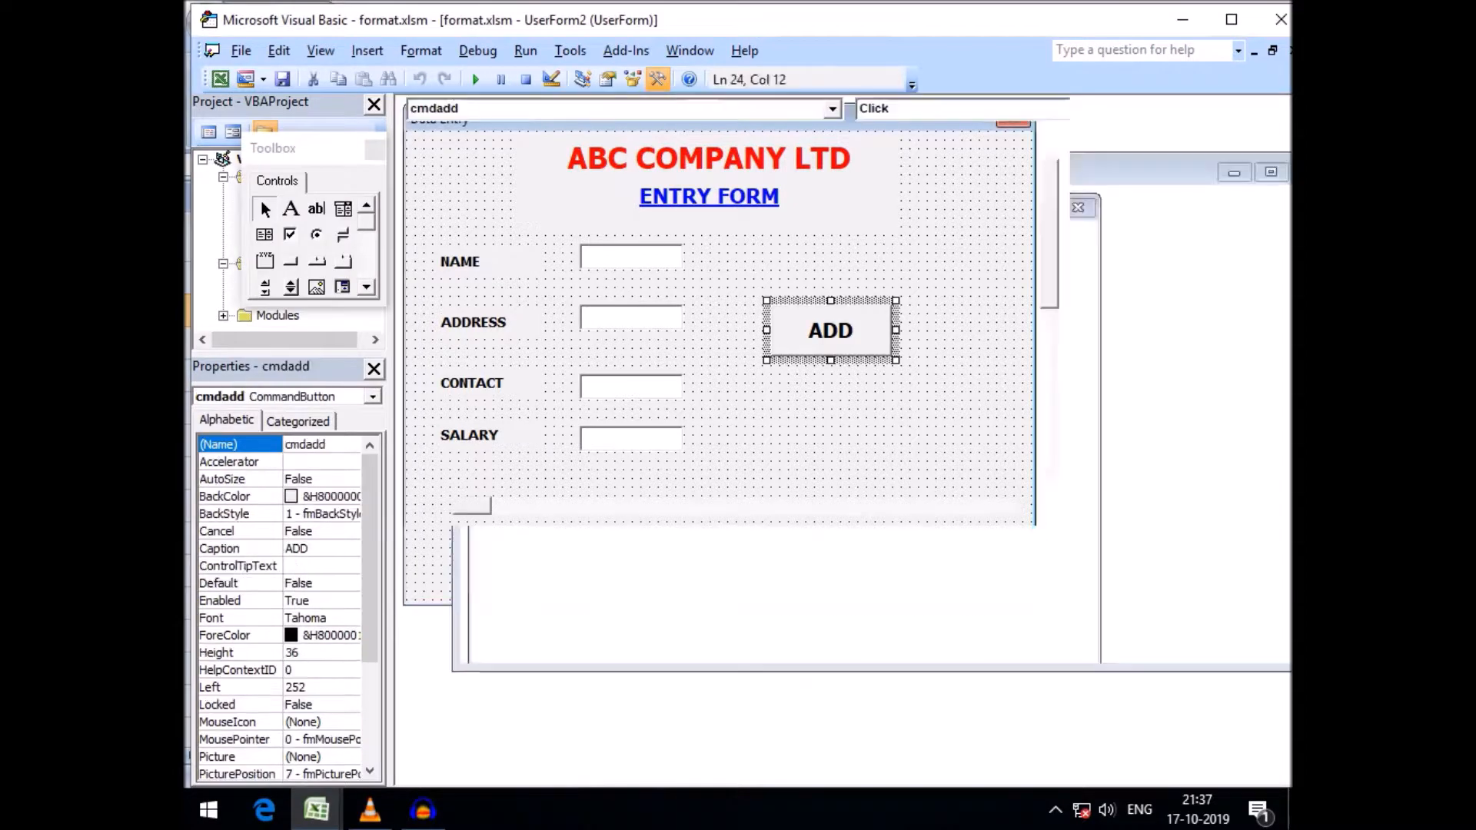
drag(666, 344, 979, 345)
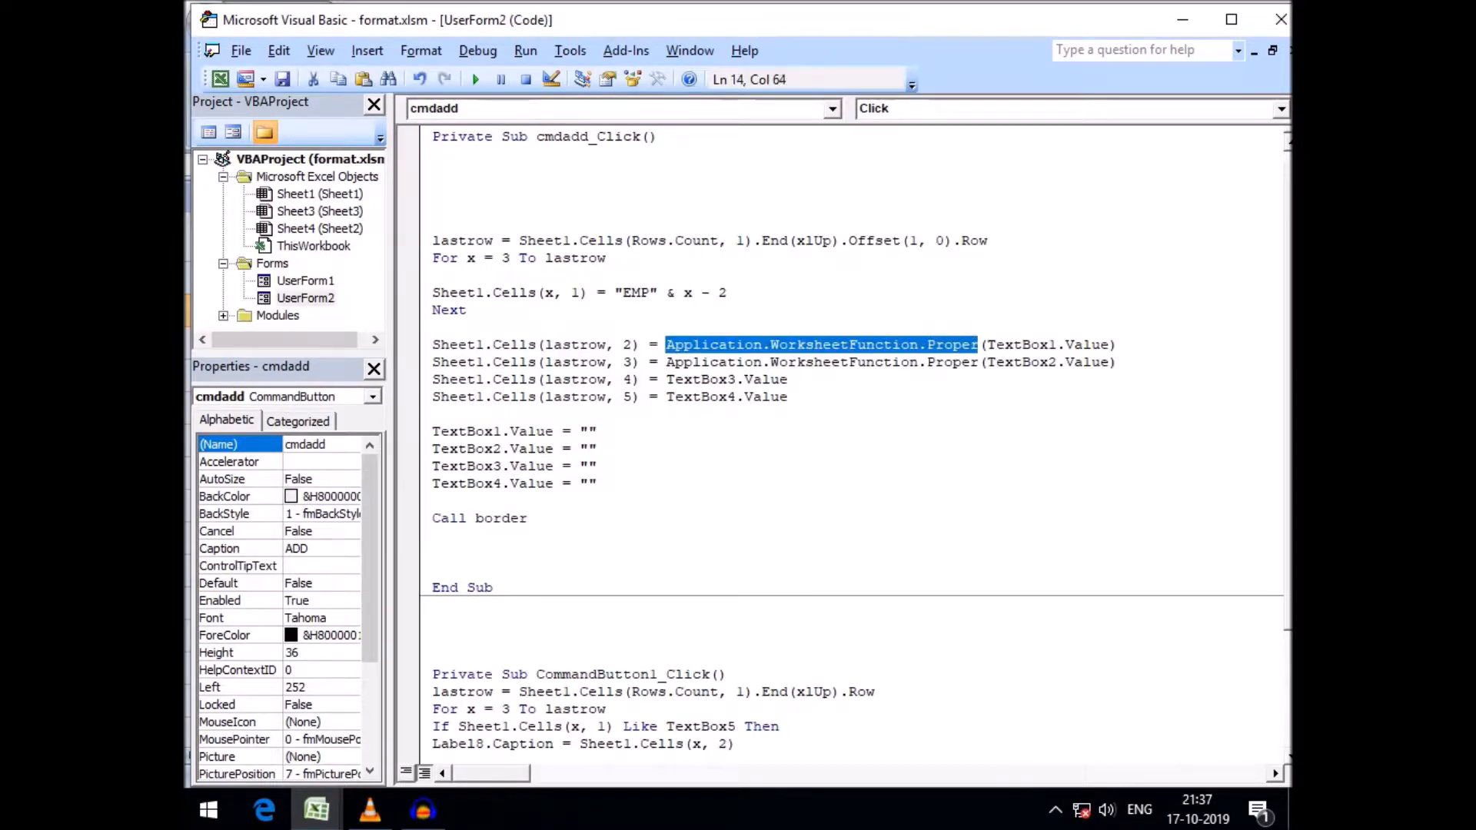
key(Delete)
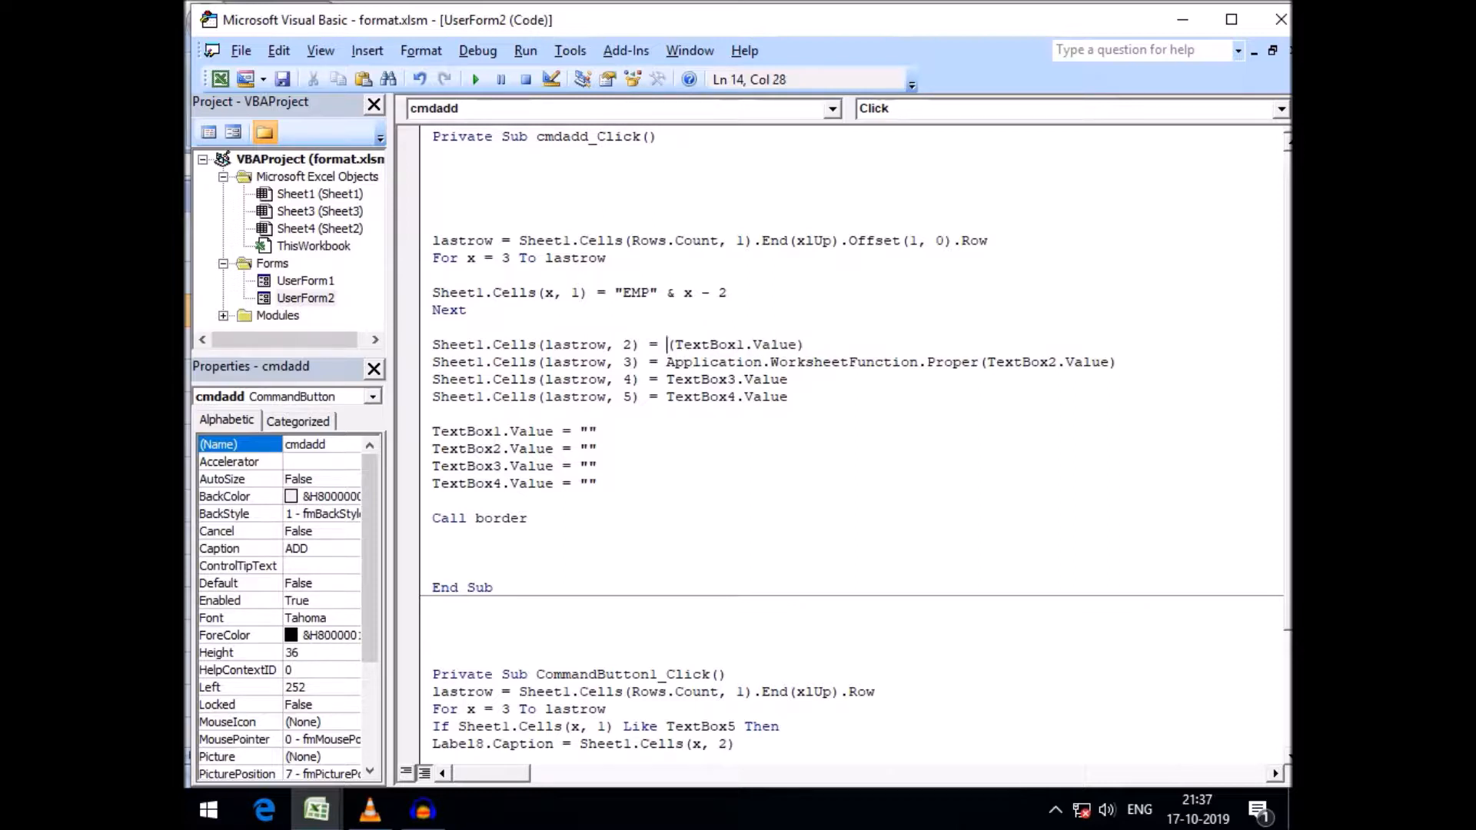
text(ucase)
key(Down)
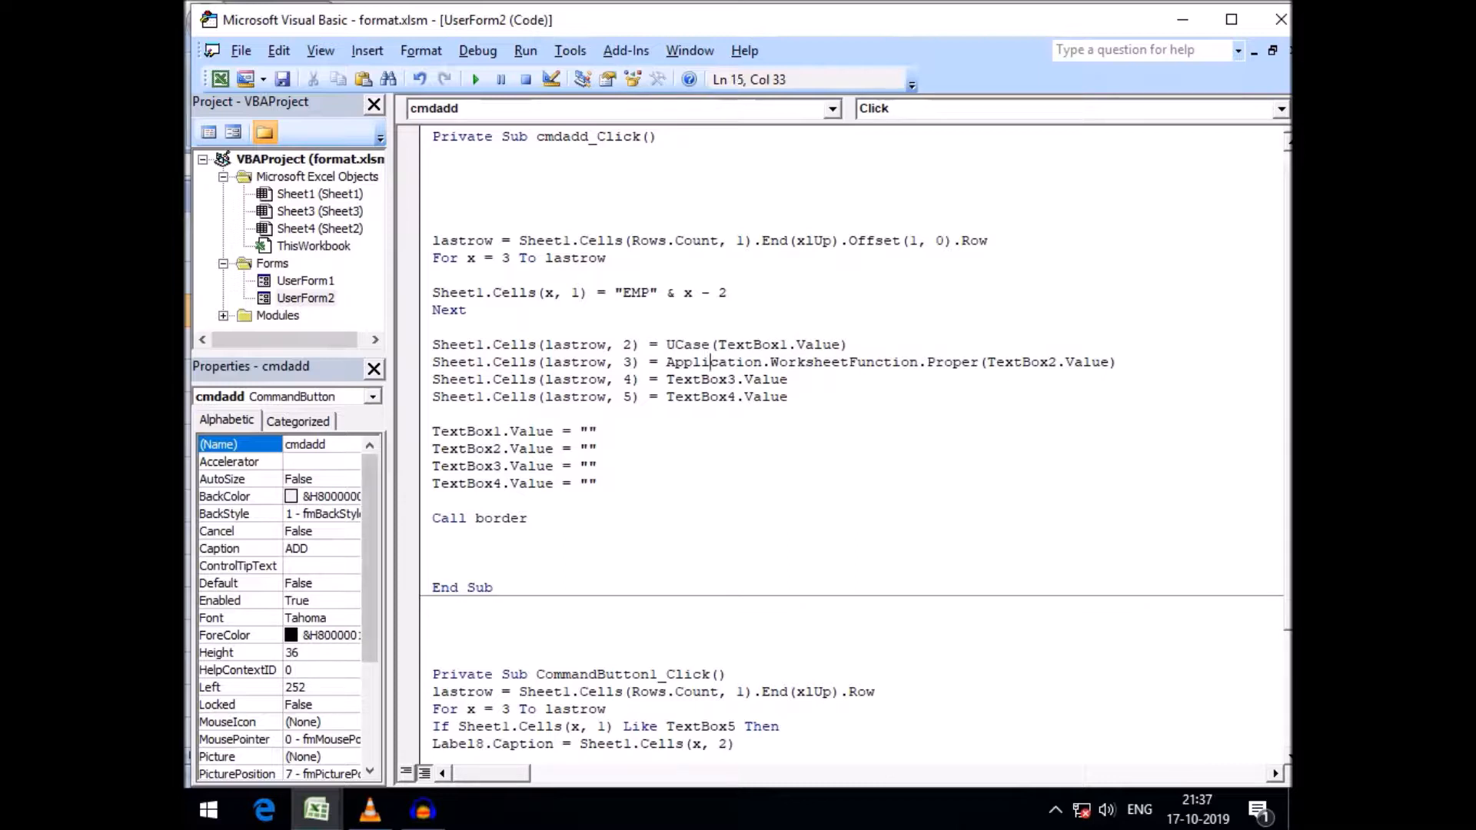
Run the form and add a record with a lowercase name, address china, a contact number and salary 800
click(316, 809)
click(299, 692)
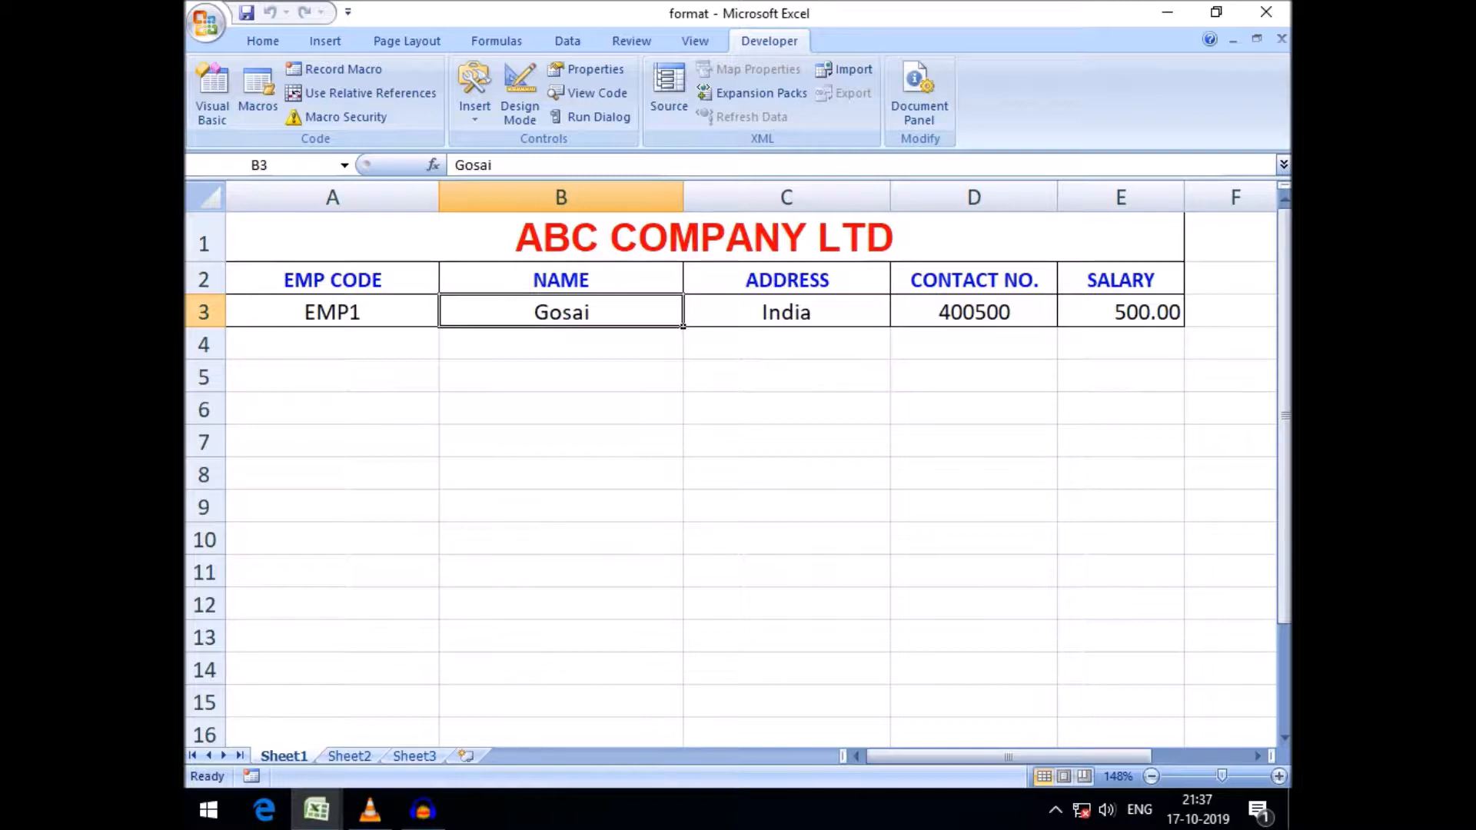
click(316, 809)
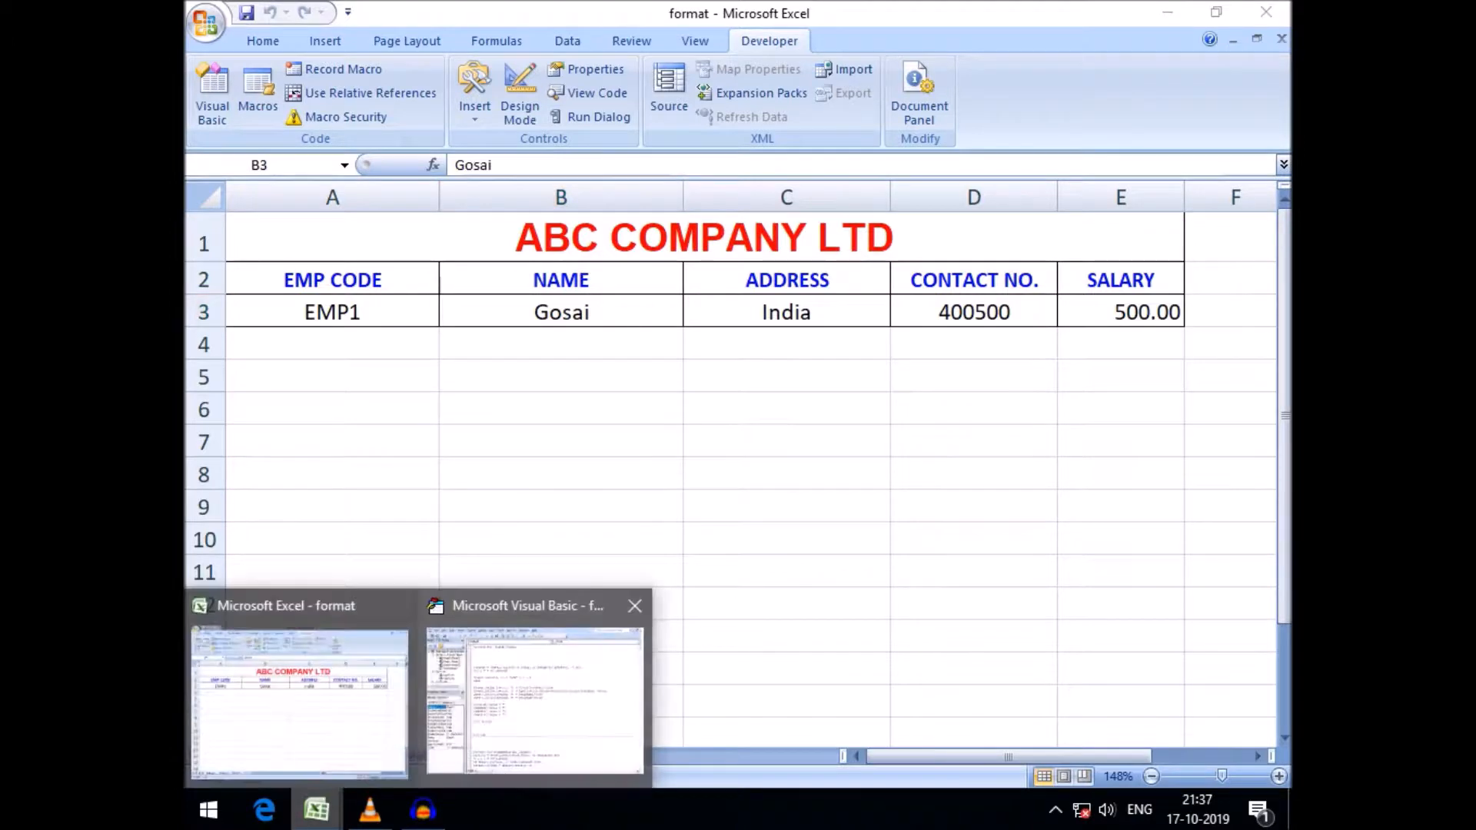
click(539, 685)
click(475, 79)
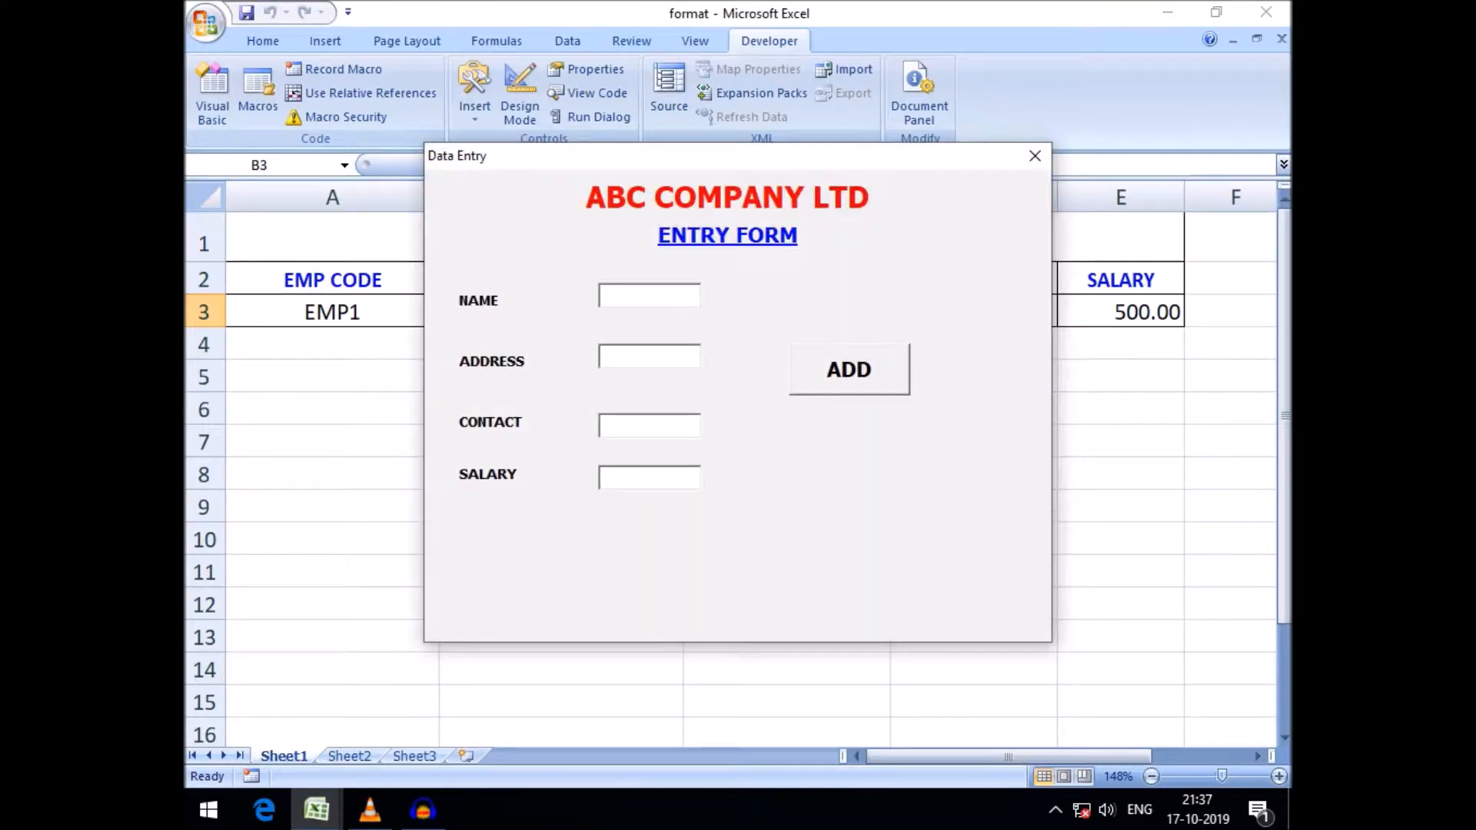
drag(738, 156, 829, 380)
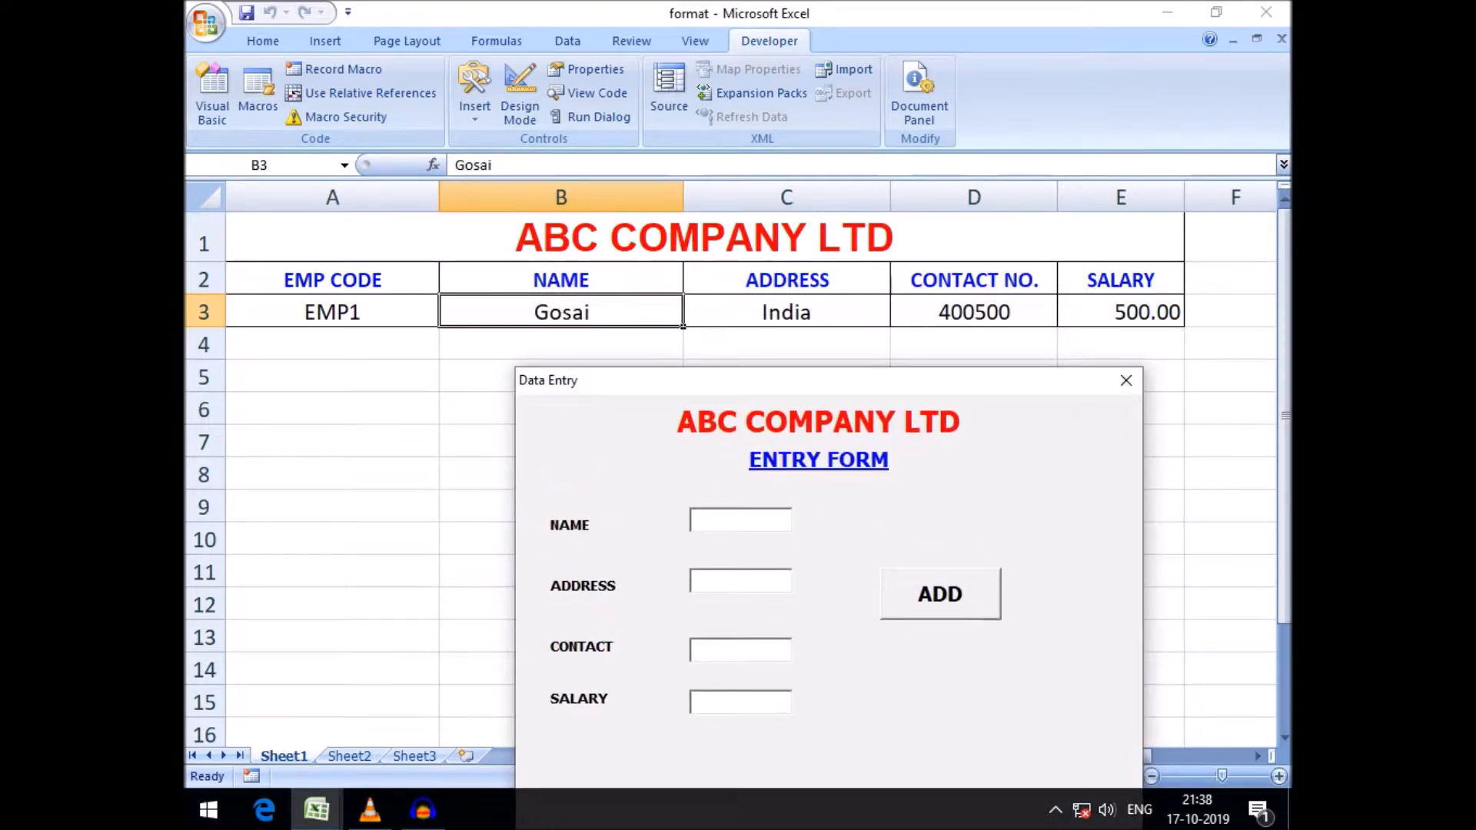
text(chang)
key(Tab)
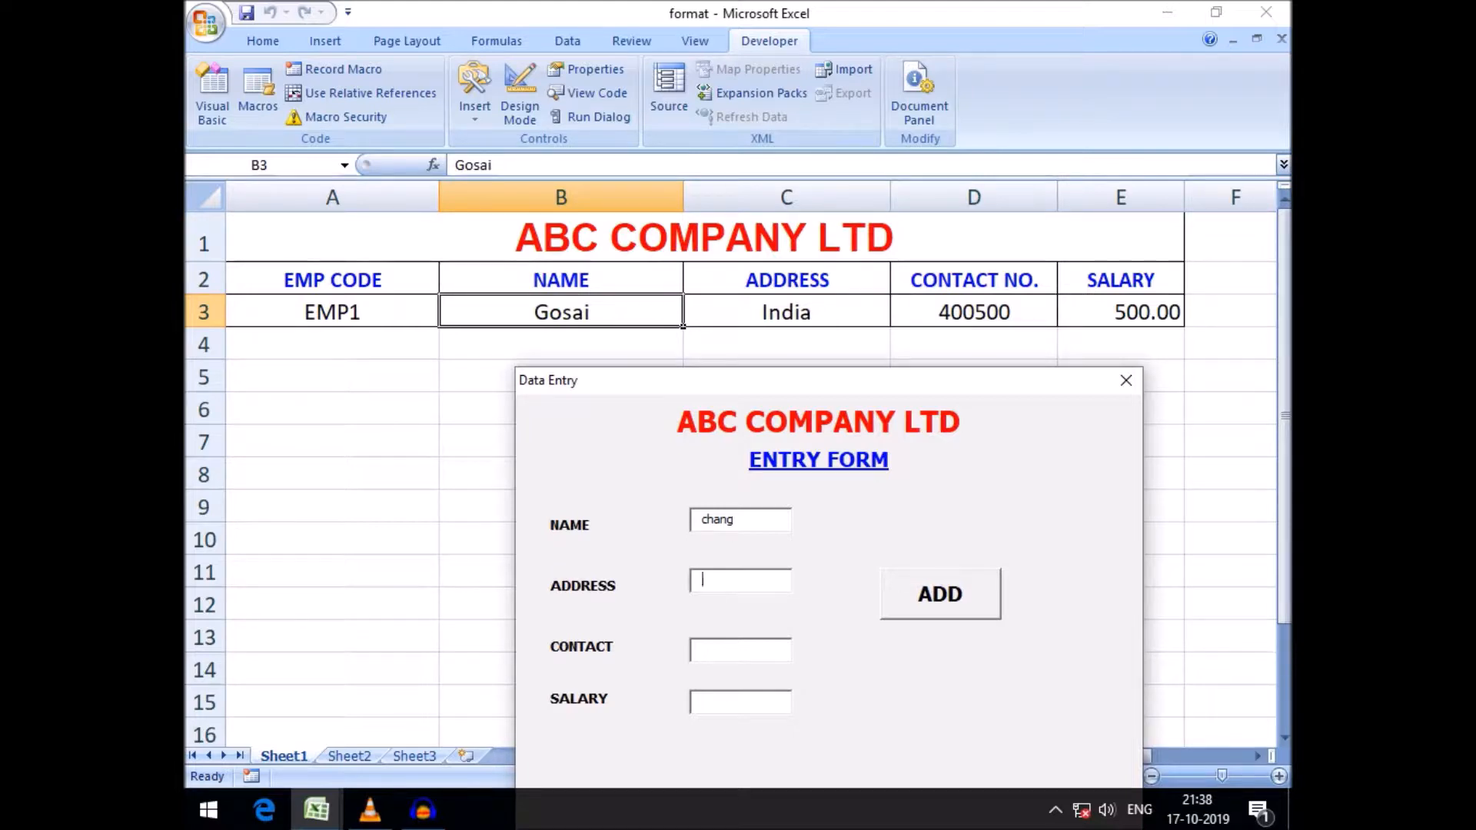
text(china)
text(700)
text(800)
text(800)
key(Return)
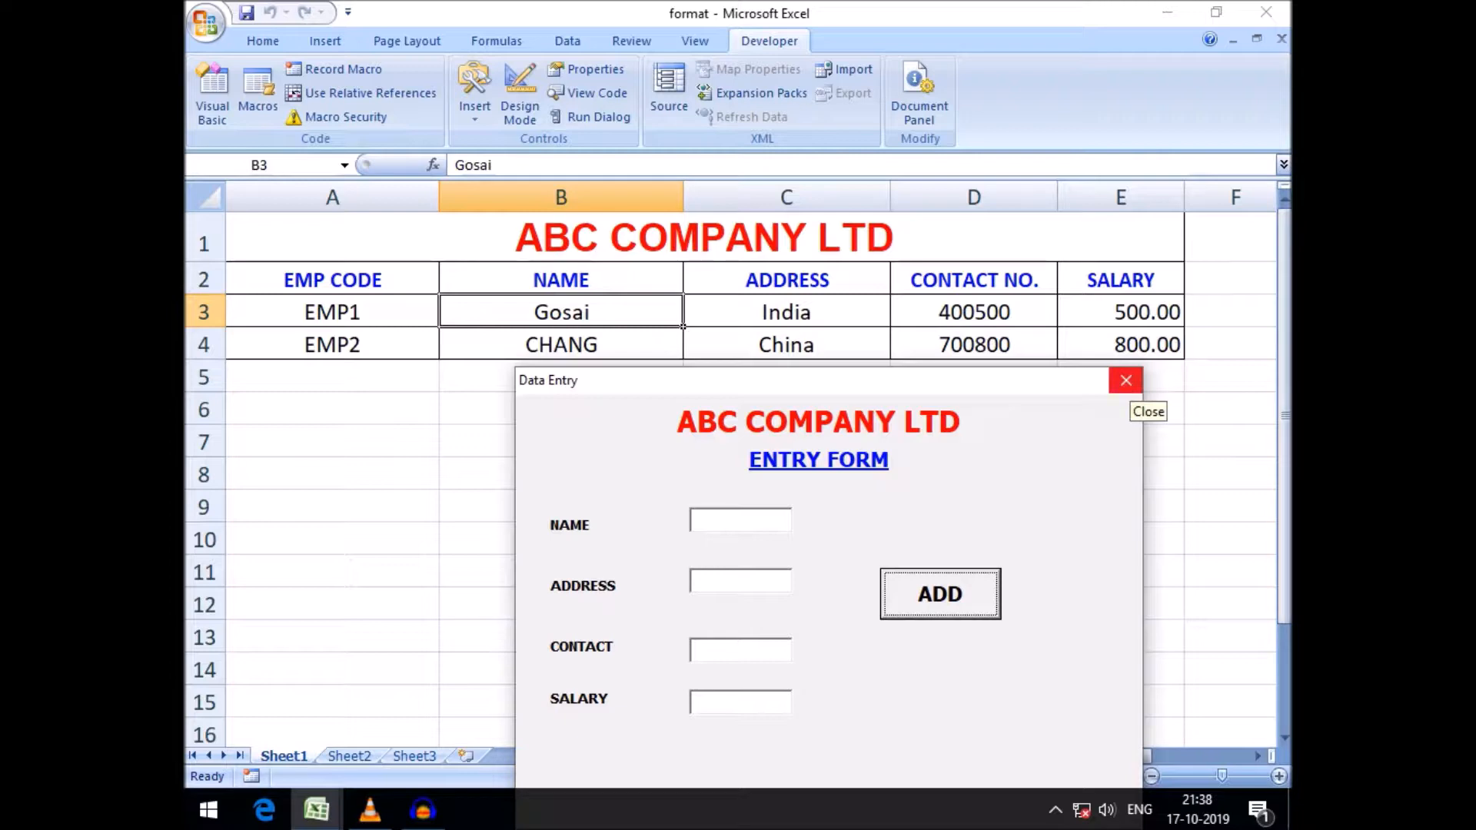
Close the form, reopen the ADD button's code and change UCase to LCase on the column 2 line
click(707, 521)
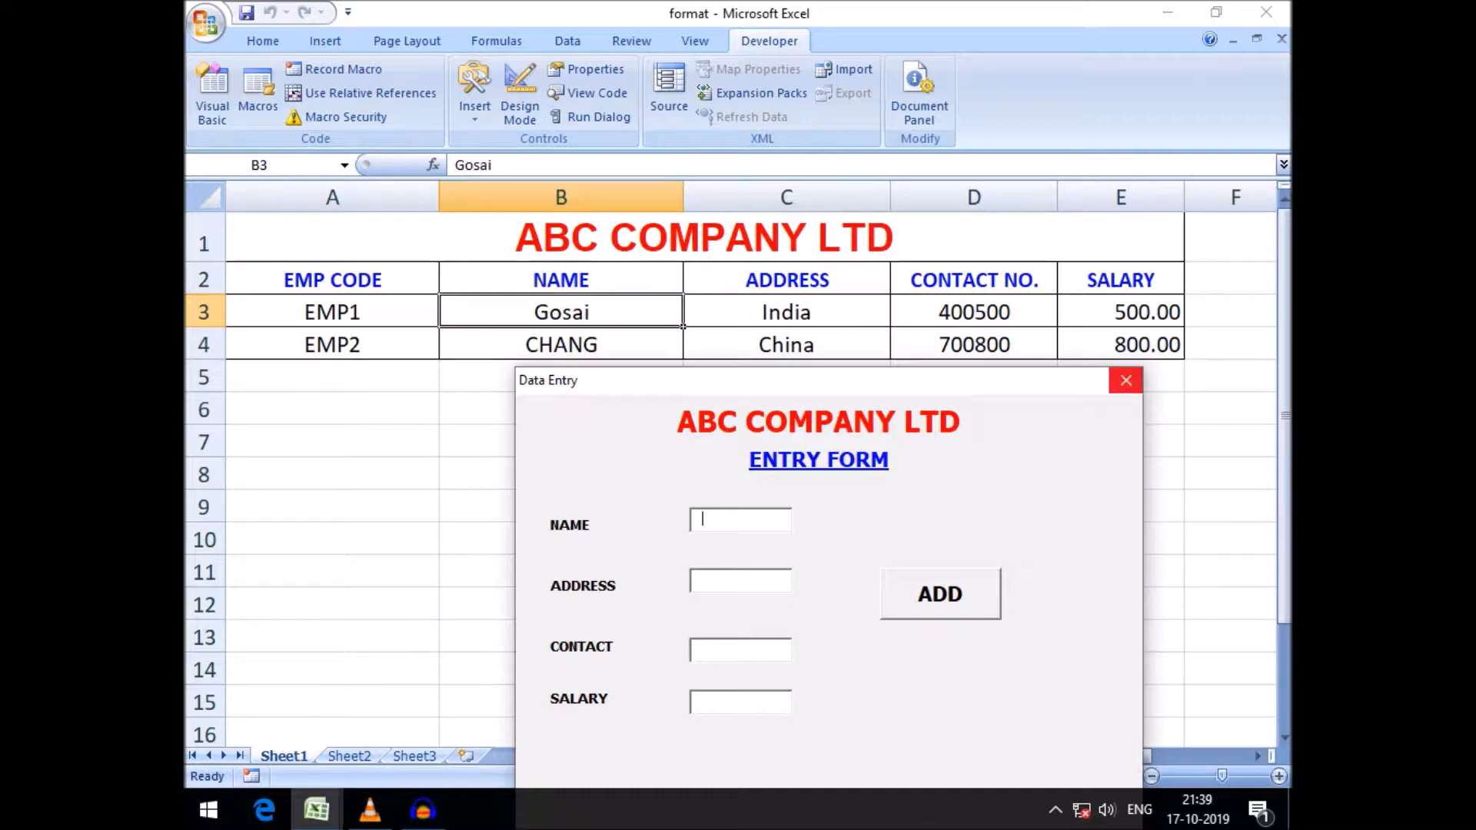
click(1126, 380)
double_click(830, 331)
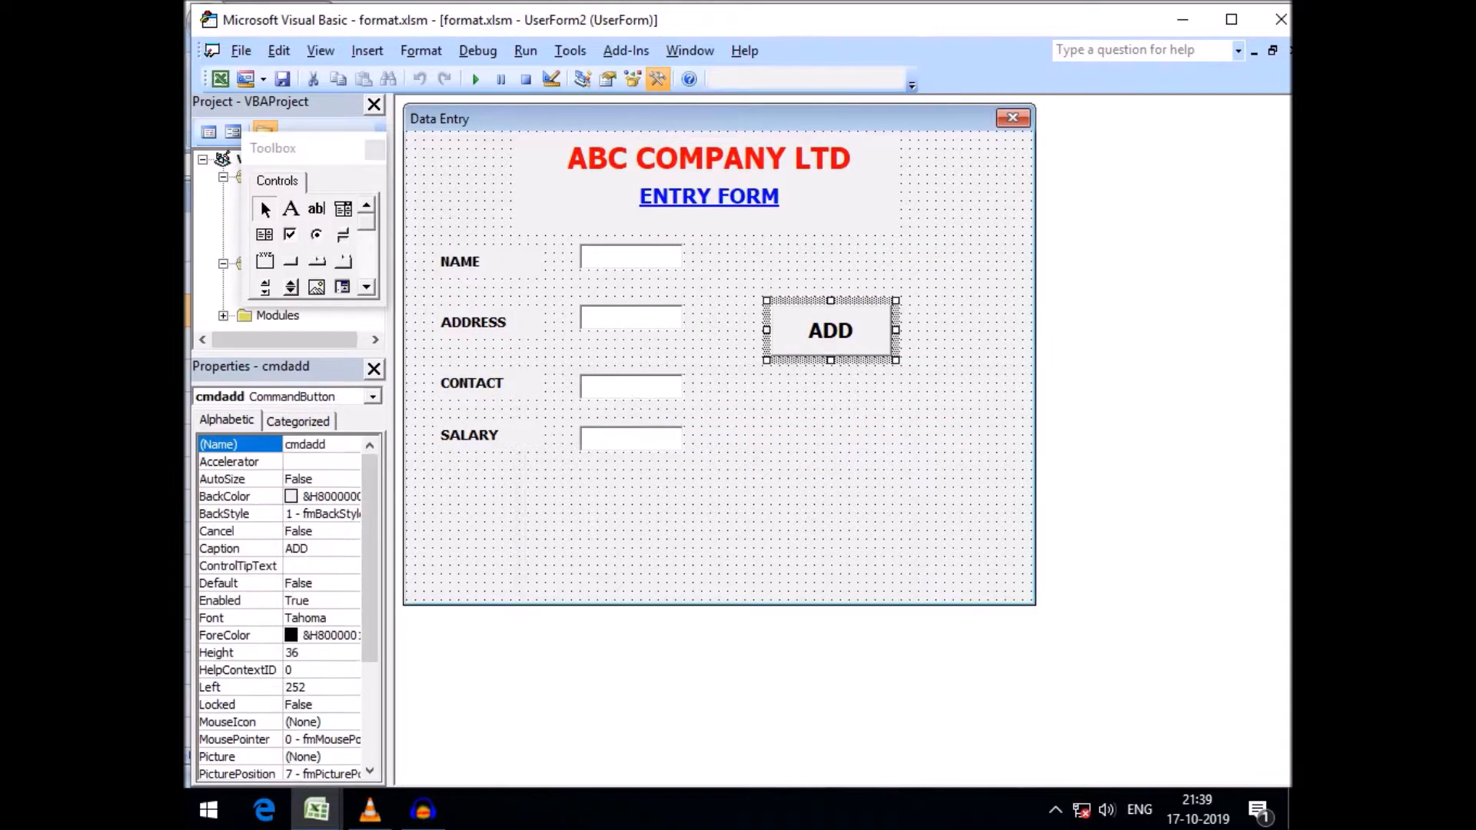
click(666, 345)
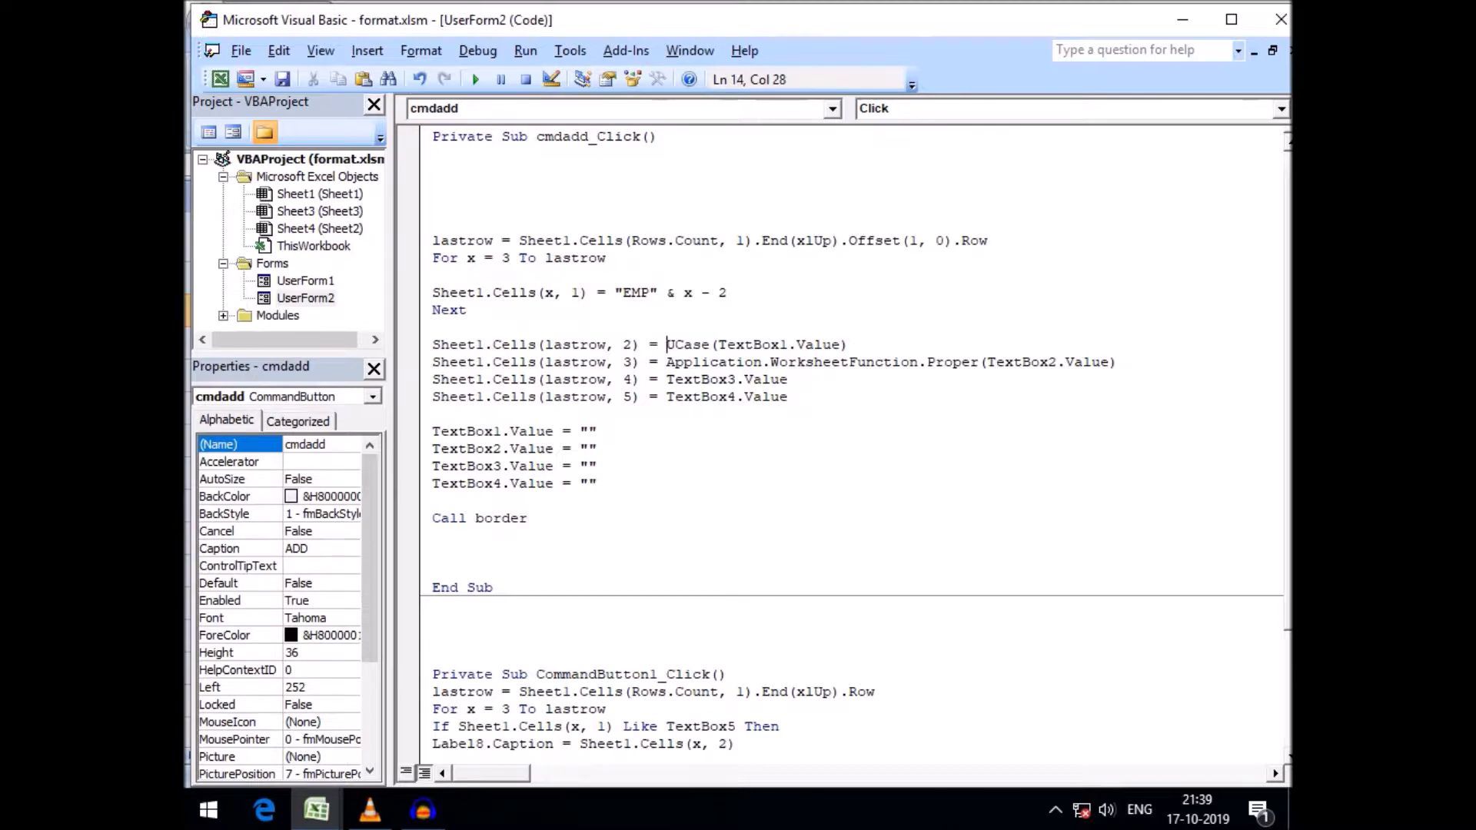
key(Delete)
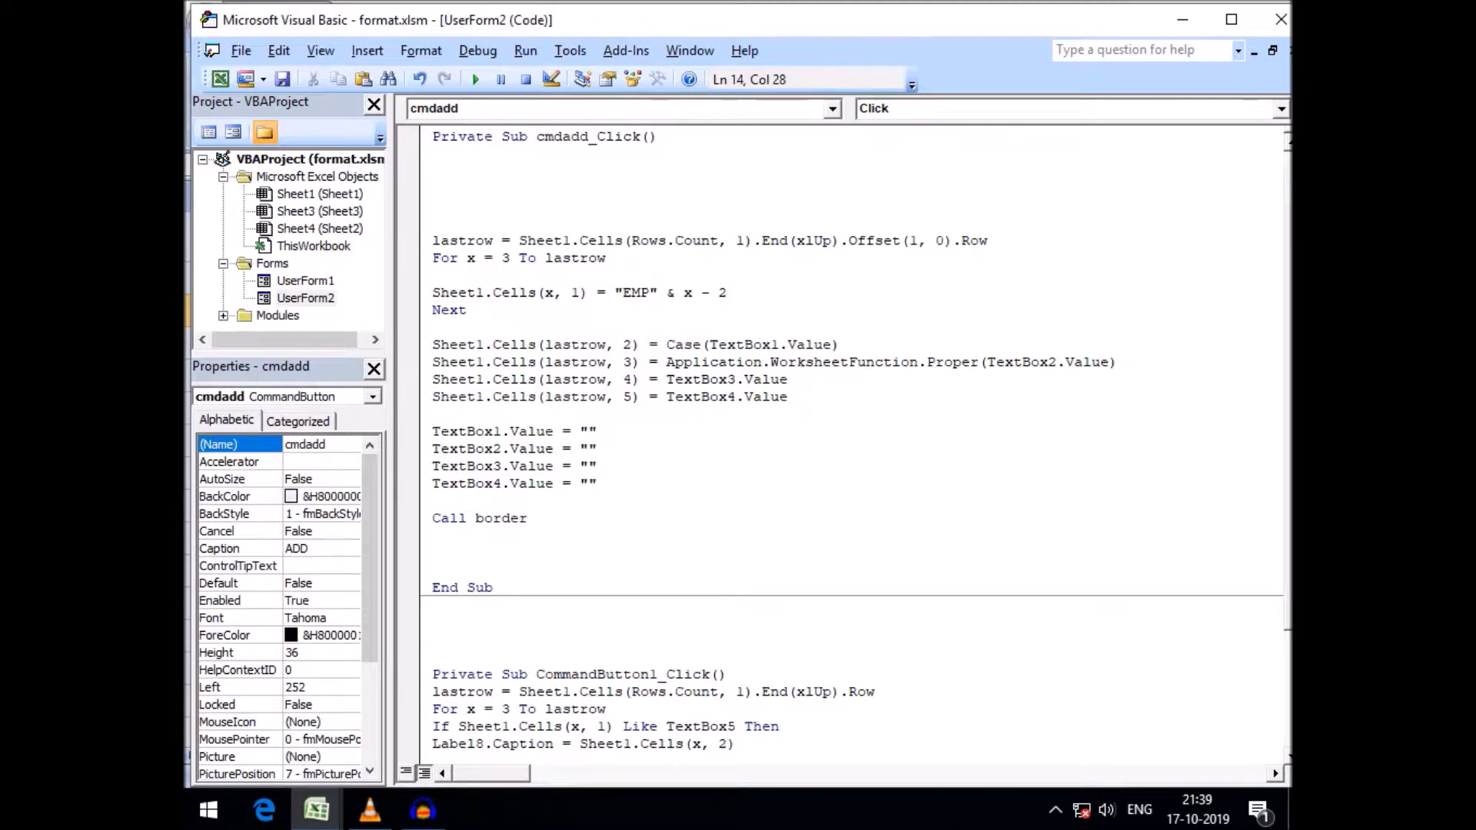
text(l)
key(Down)
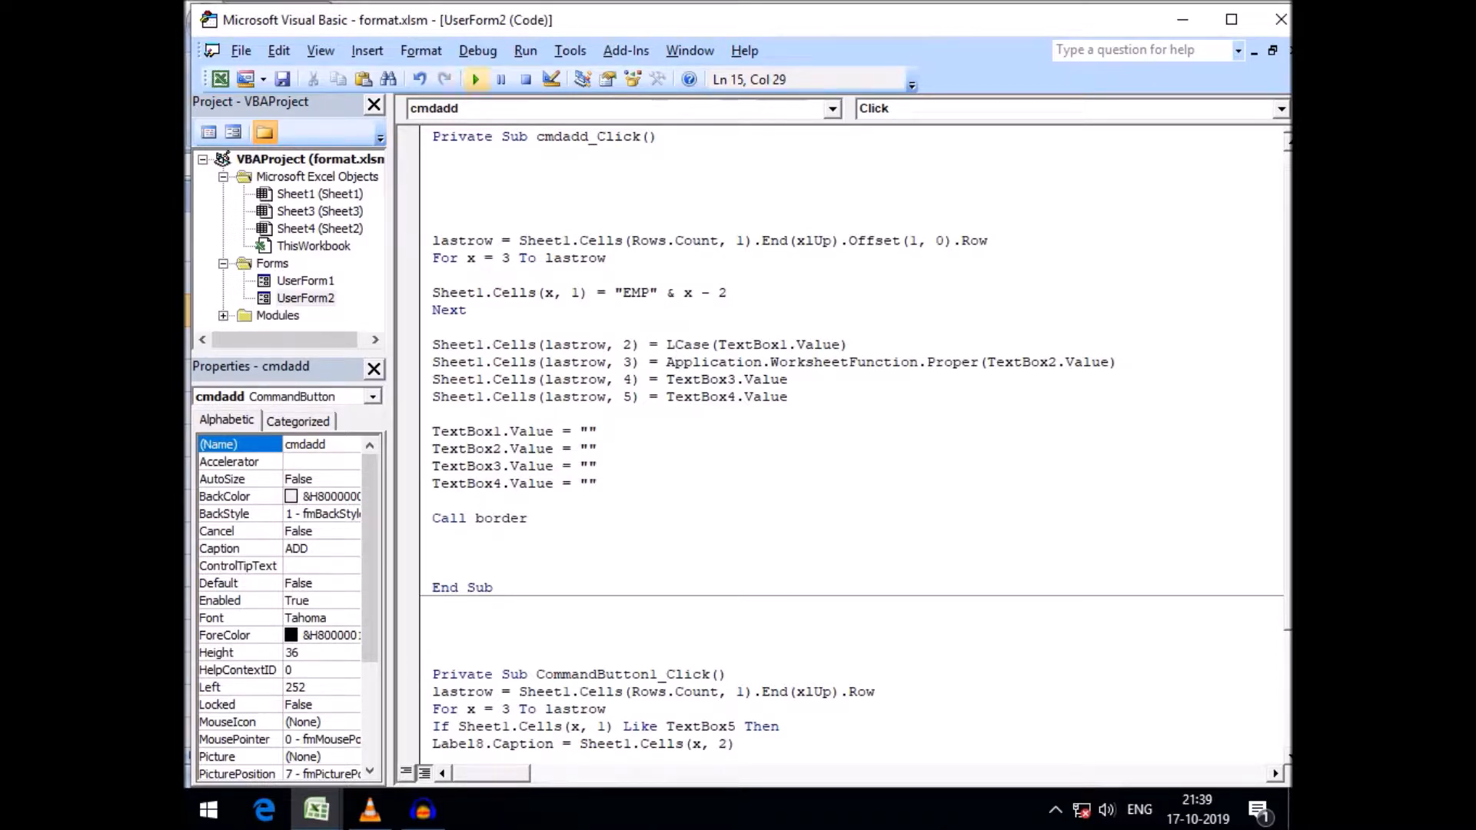
Run the form and add a record with a mixed-case name, address london, a contact number and salary 900
click(475, 79)
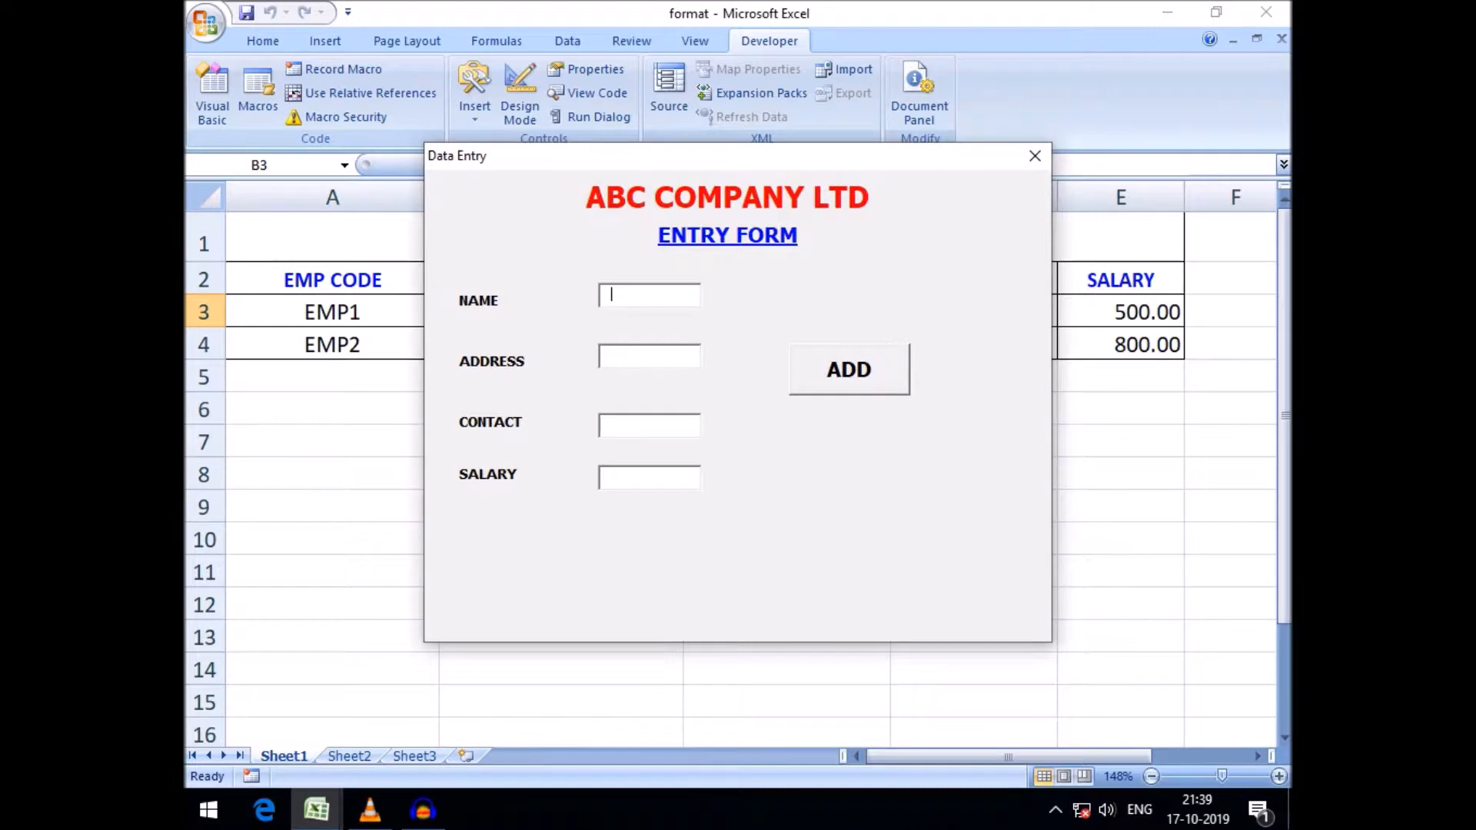
text(robin)
key(shift+Home)
text(ROBIn)
click(612, 356)
text(london)
click(612, 425)
text(900875)
key(Tab)
text(900)
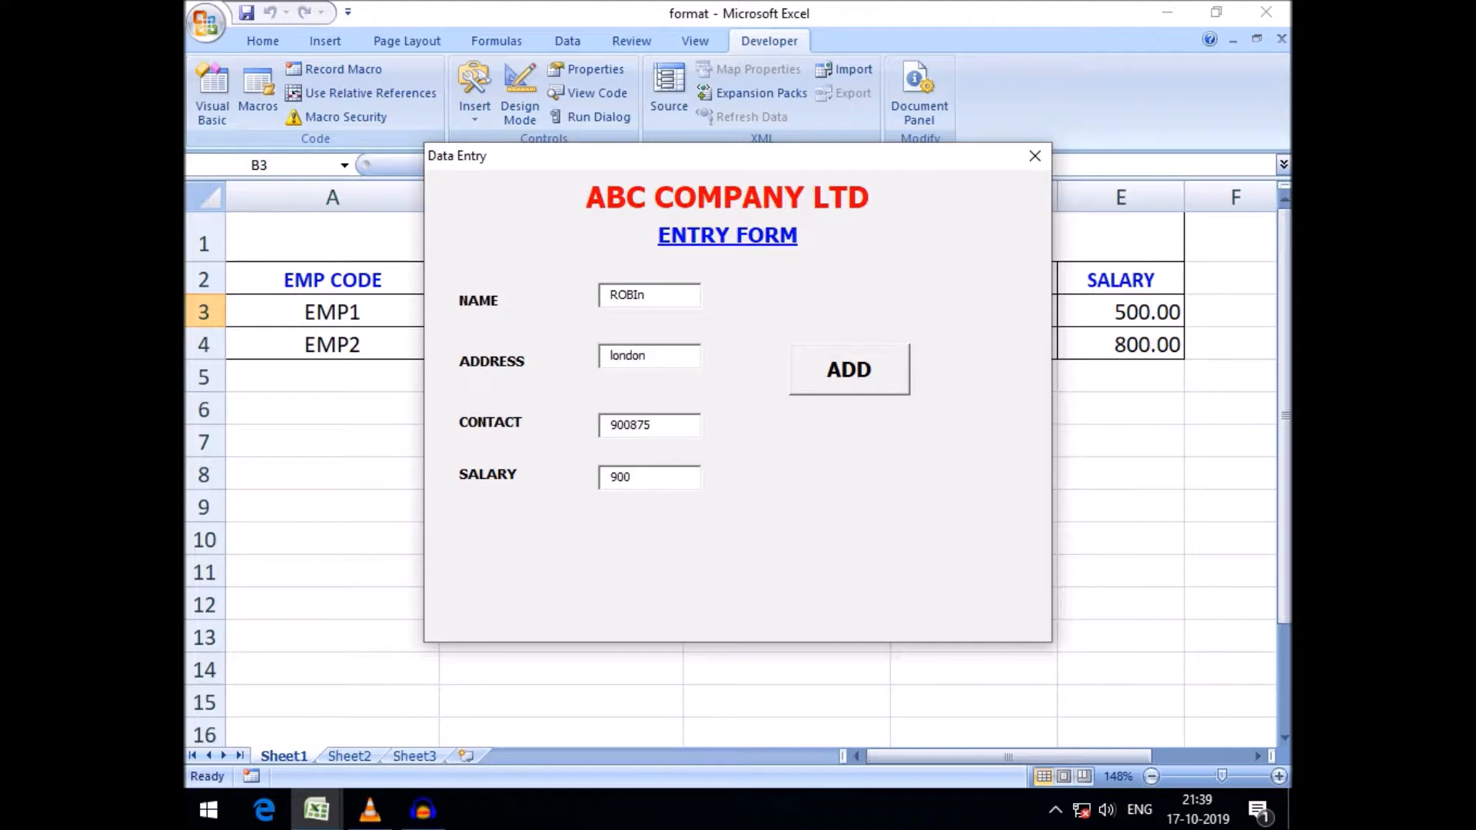
key(Return)
drag(730, 155, 704, 551)
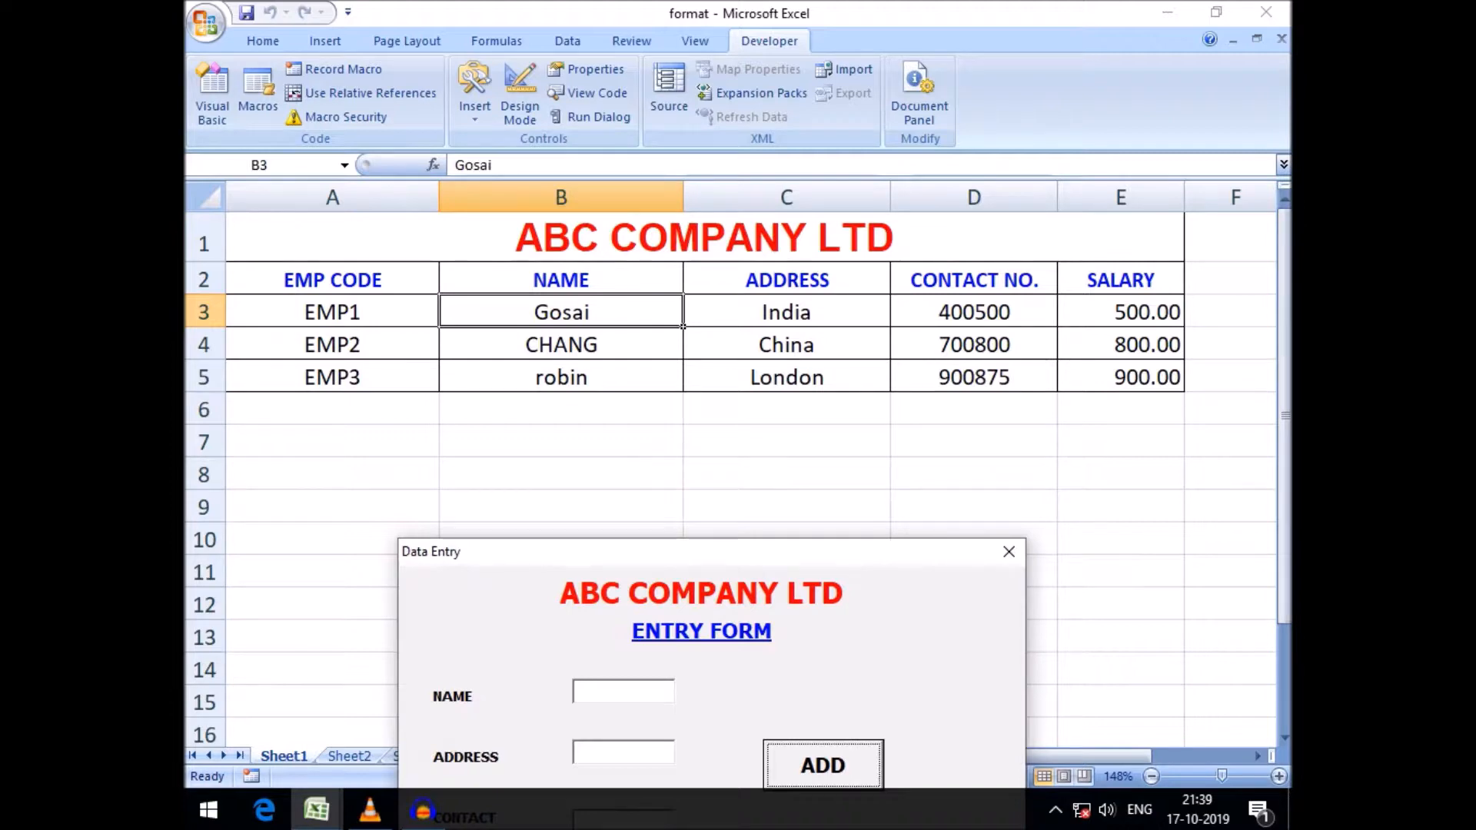
drag(705, 551, 697, 469)
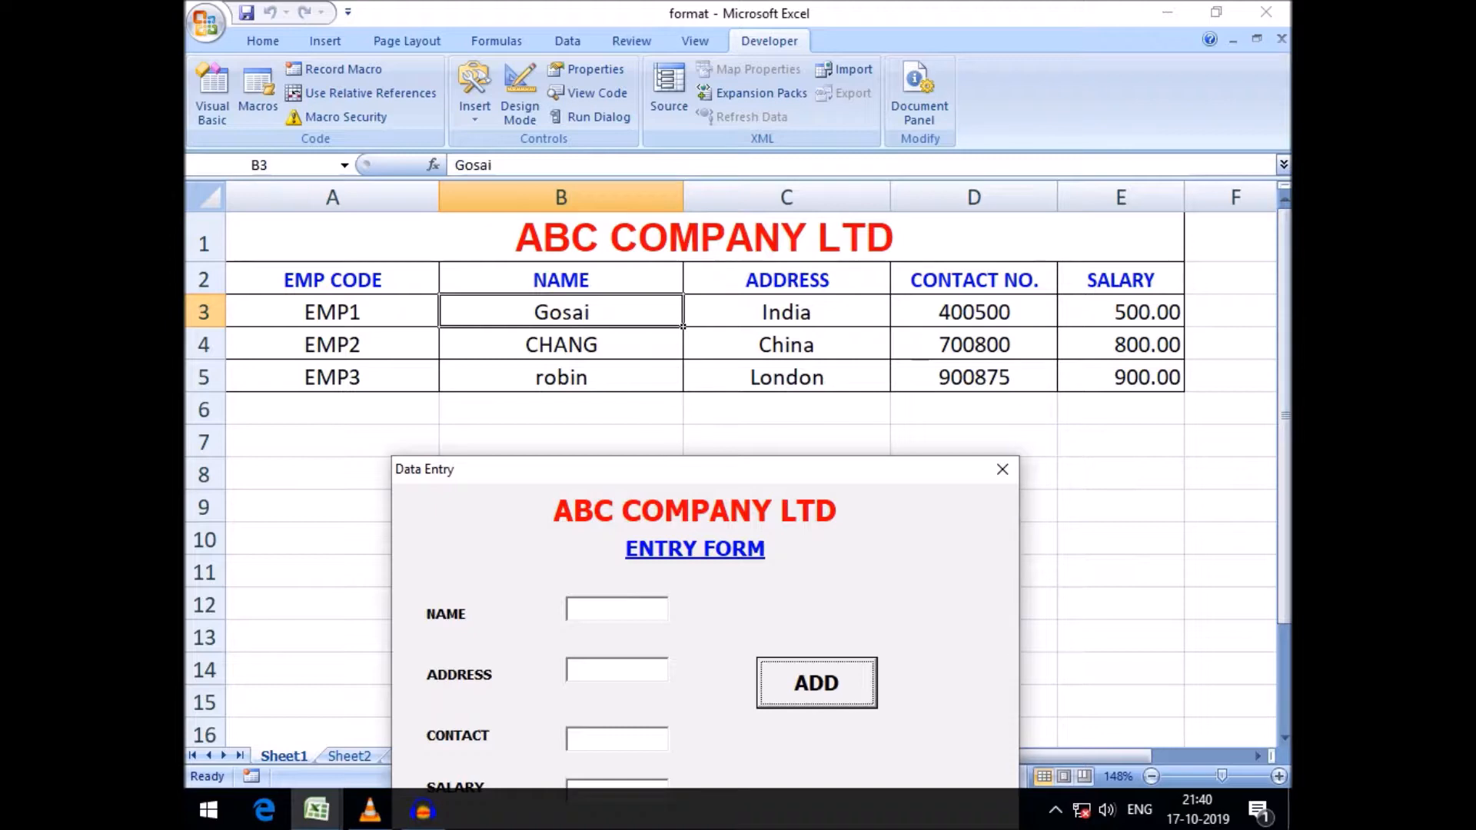
drag(705, 470, 702, 439)
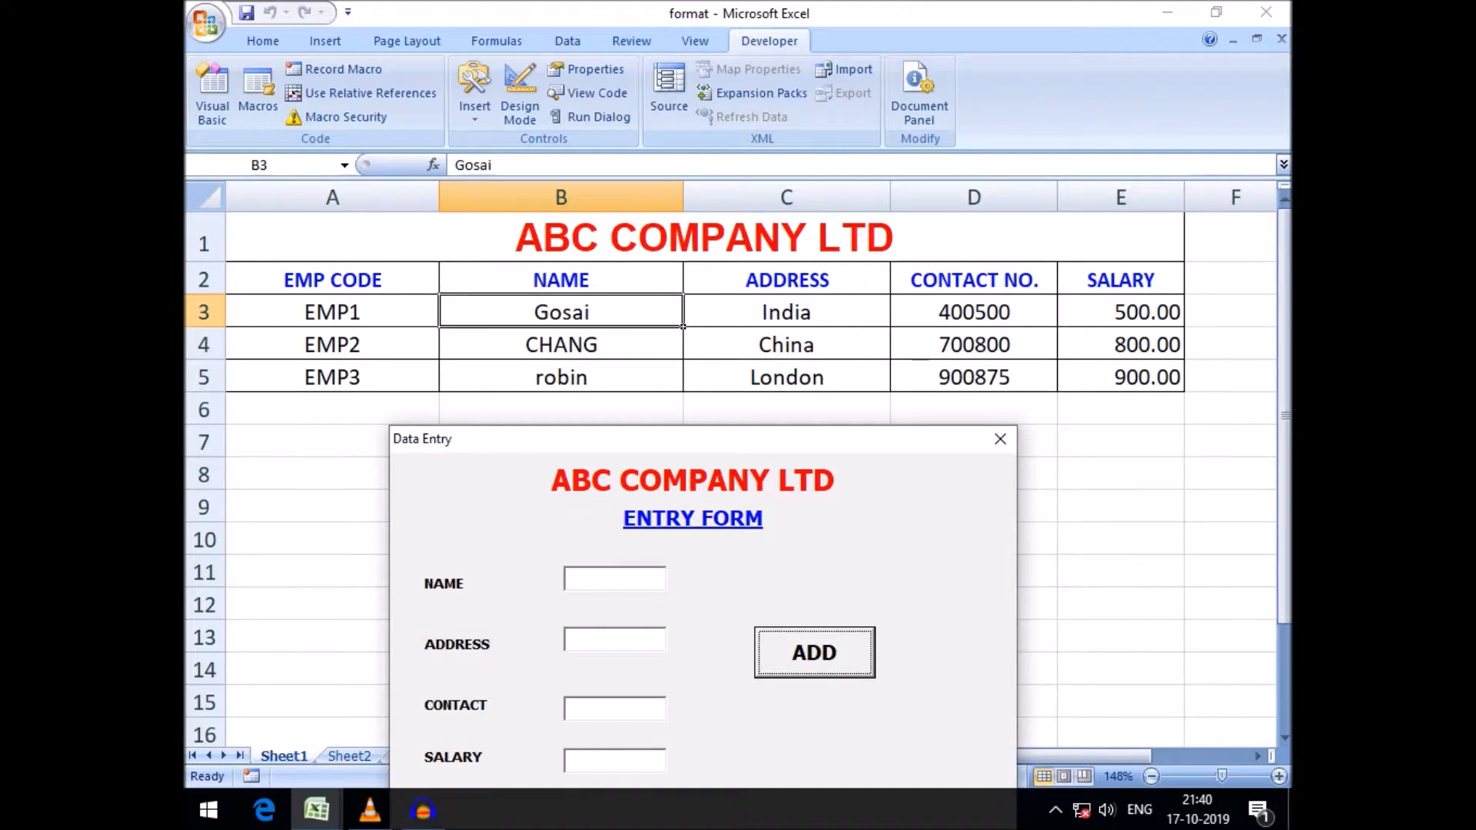
drag(703, 439, 702, 430)
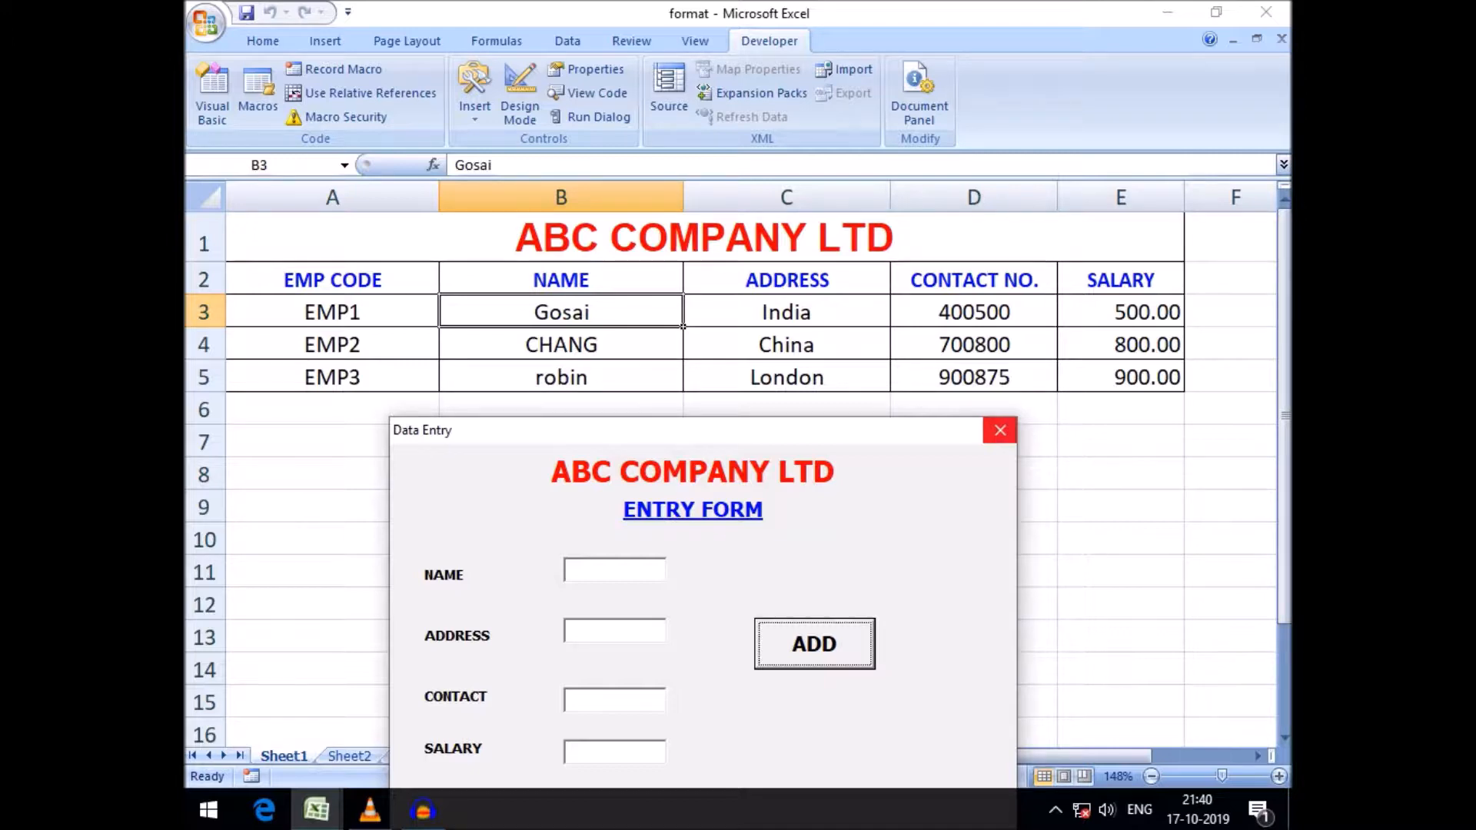
Close the form and inspect the text box controls on the UserForm in the editor
click(1000, 430)
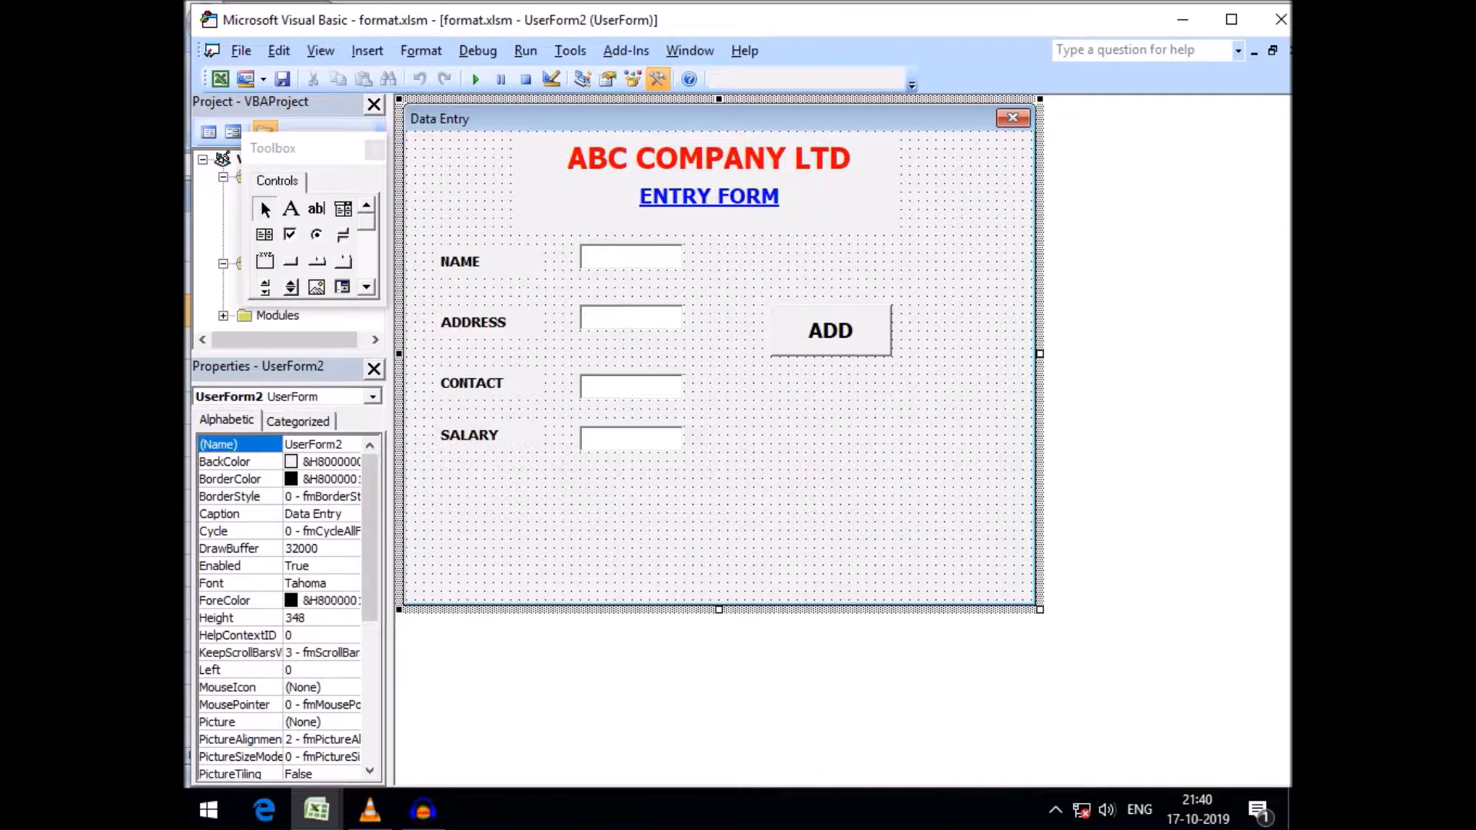
click(631, 256)
click(631, 318)
click(632, 387)
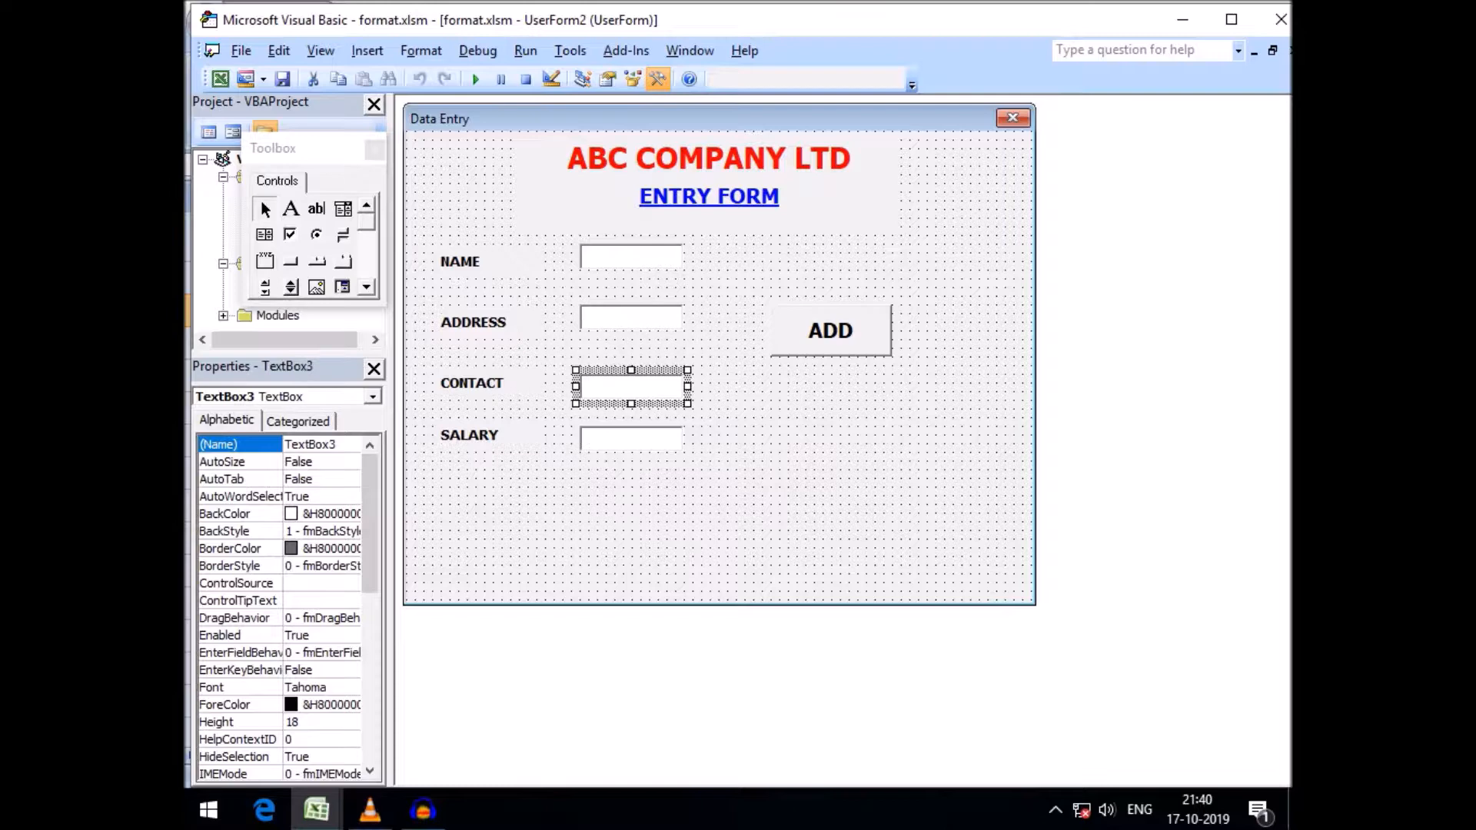
click(631, 439)
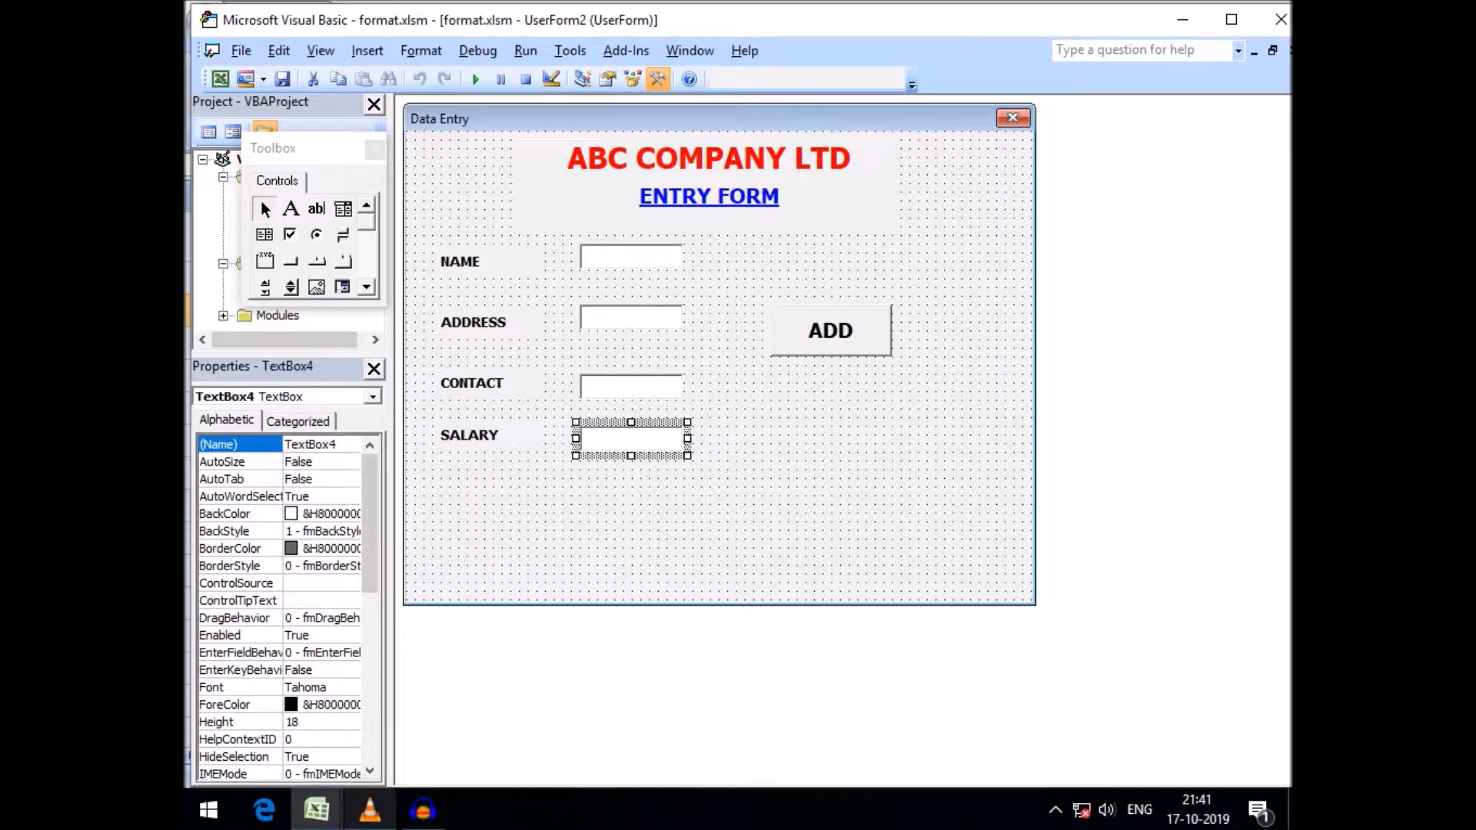
click(316, 810)
click(304, 700)
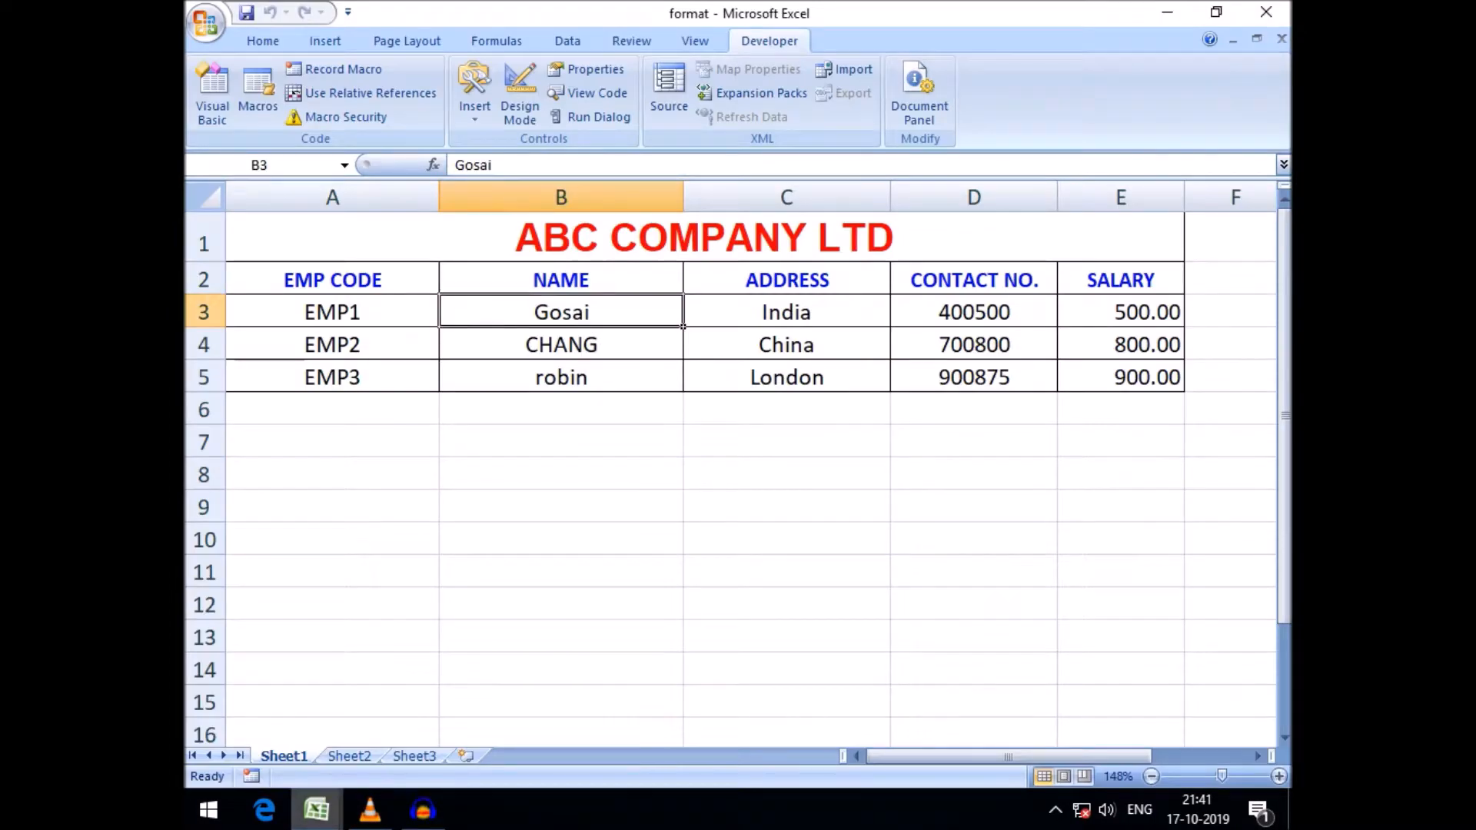
click(316, 810)
click(544, 676)
click(740, 501)
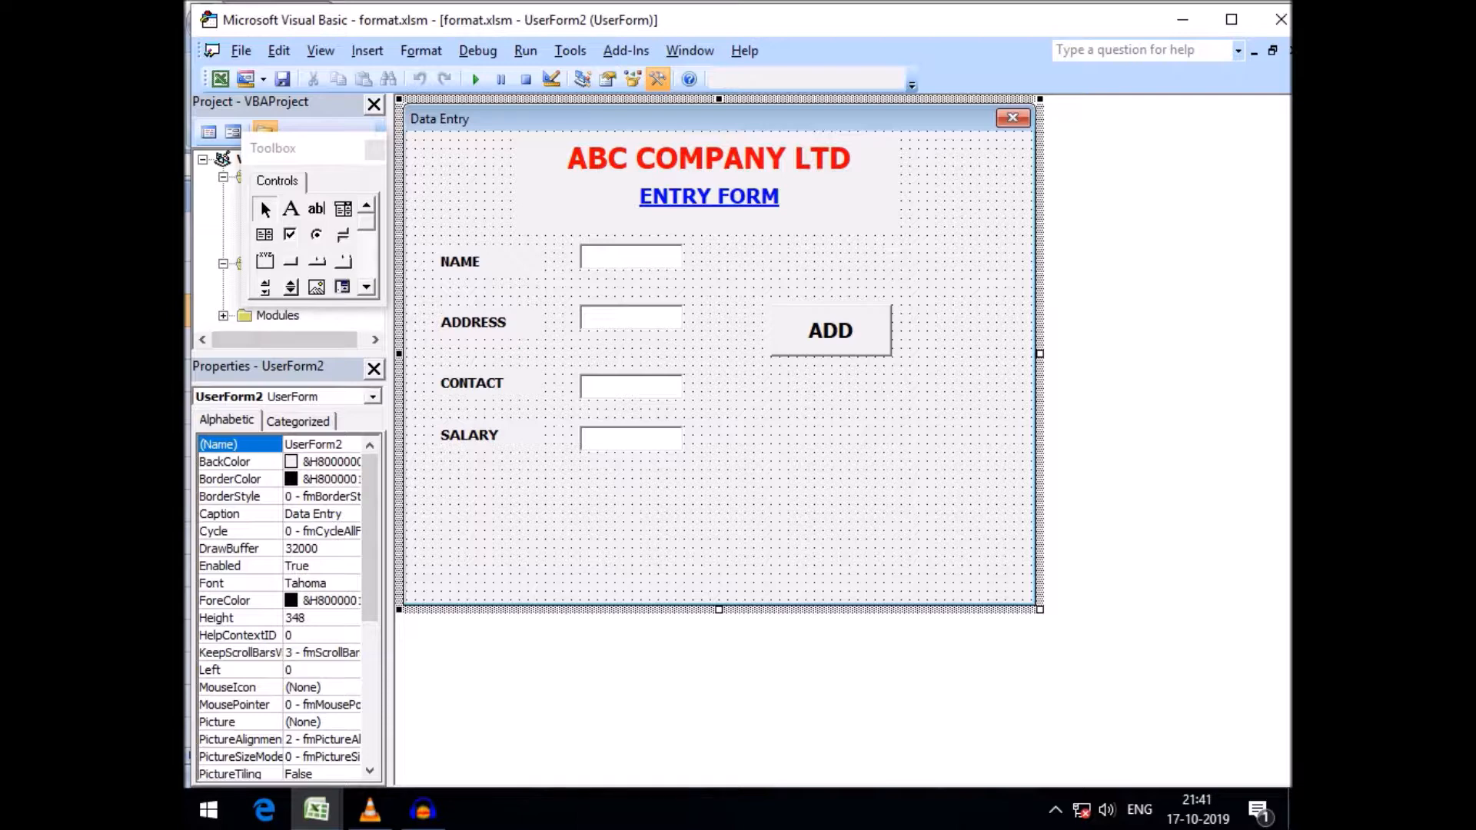
click(631, 258)
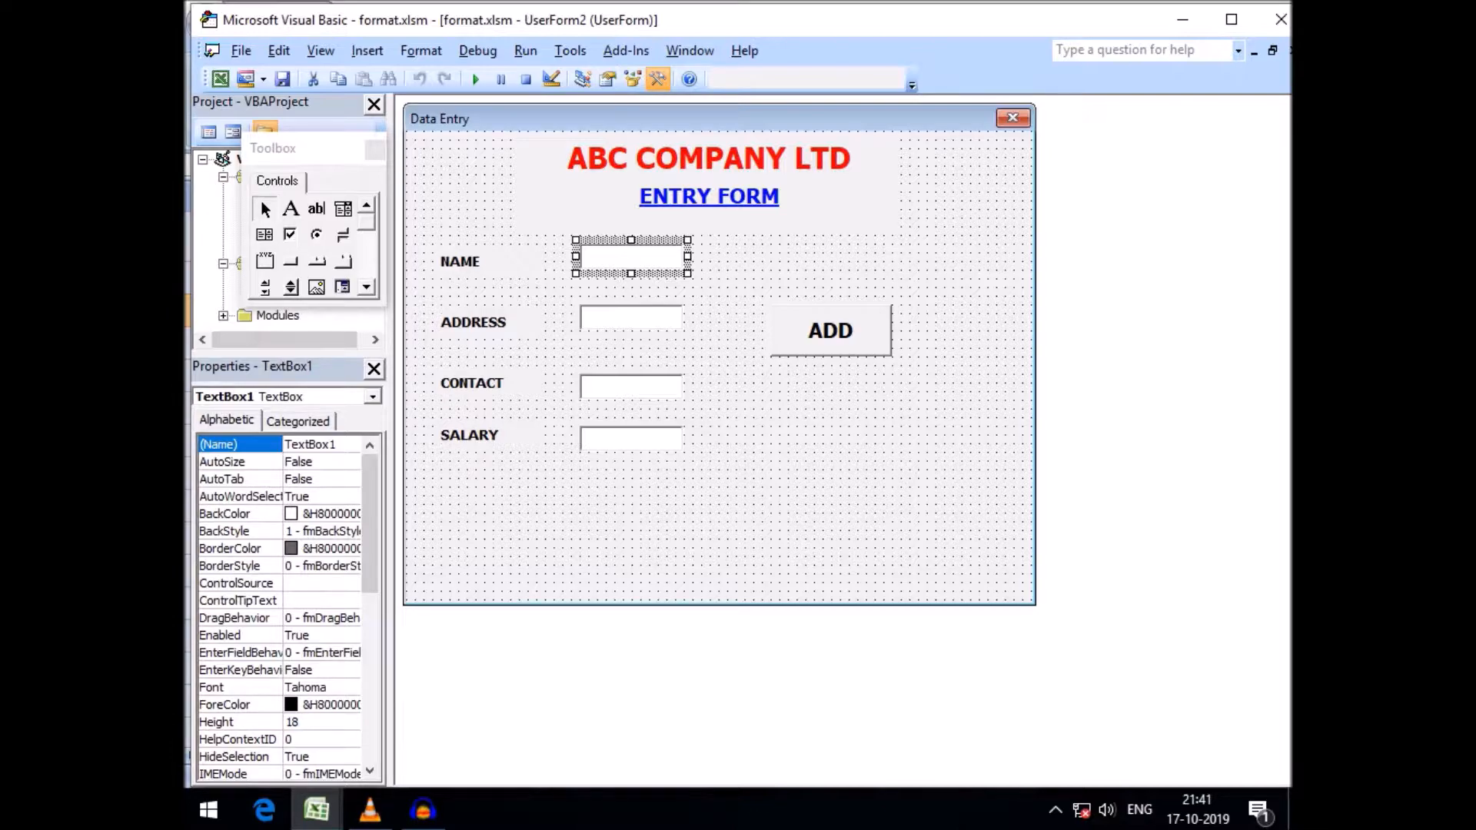
Open the ADD button's code and begin an If TextBox1.Value = "" Then check at the top of the procedure
double_click(831, 330)
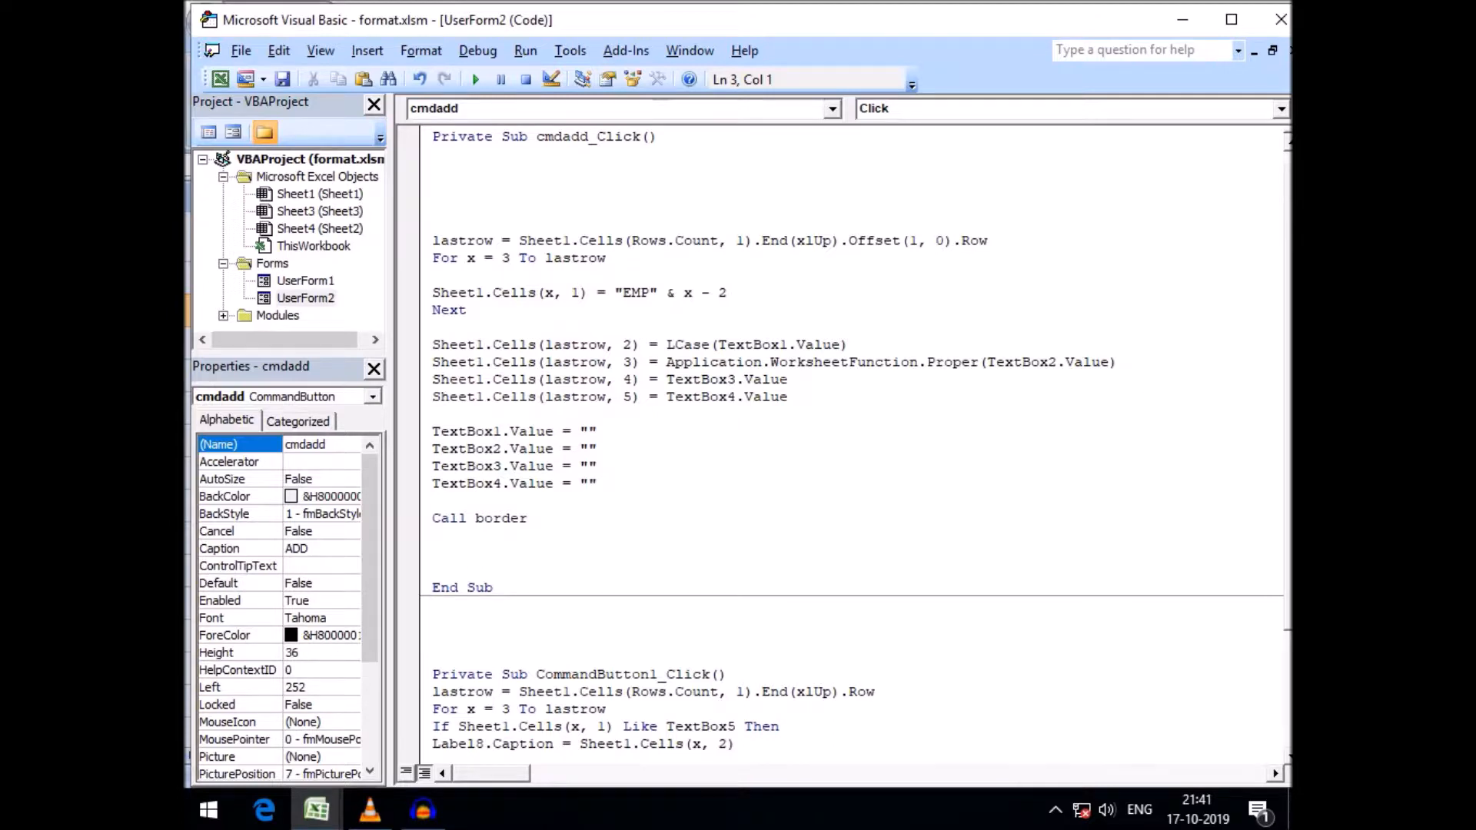
text(if textbox1.)
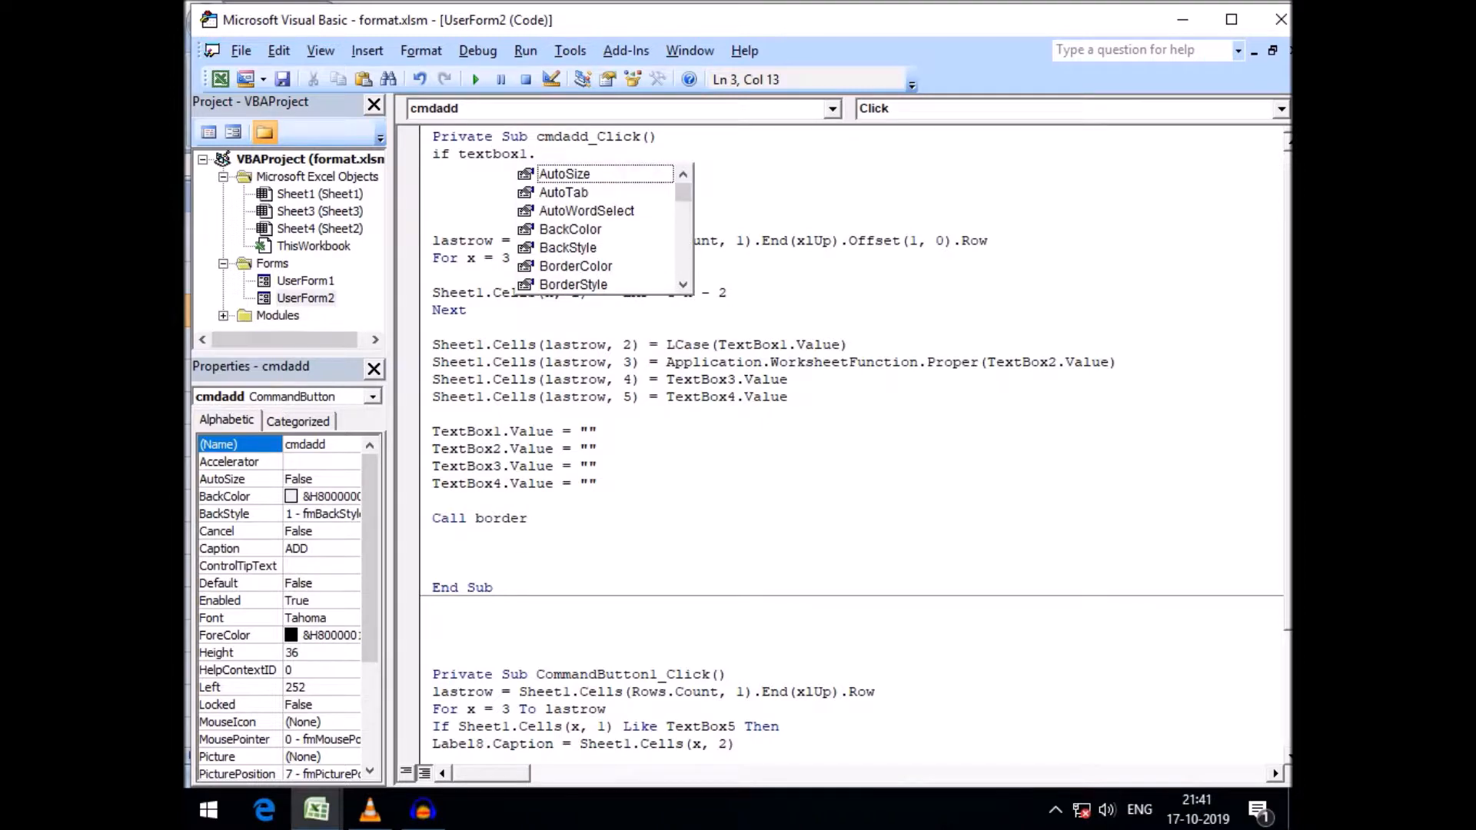
text(value)
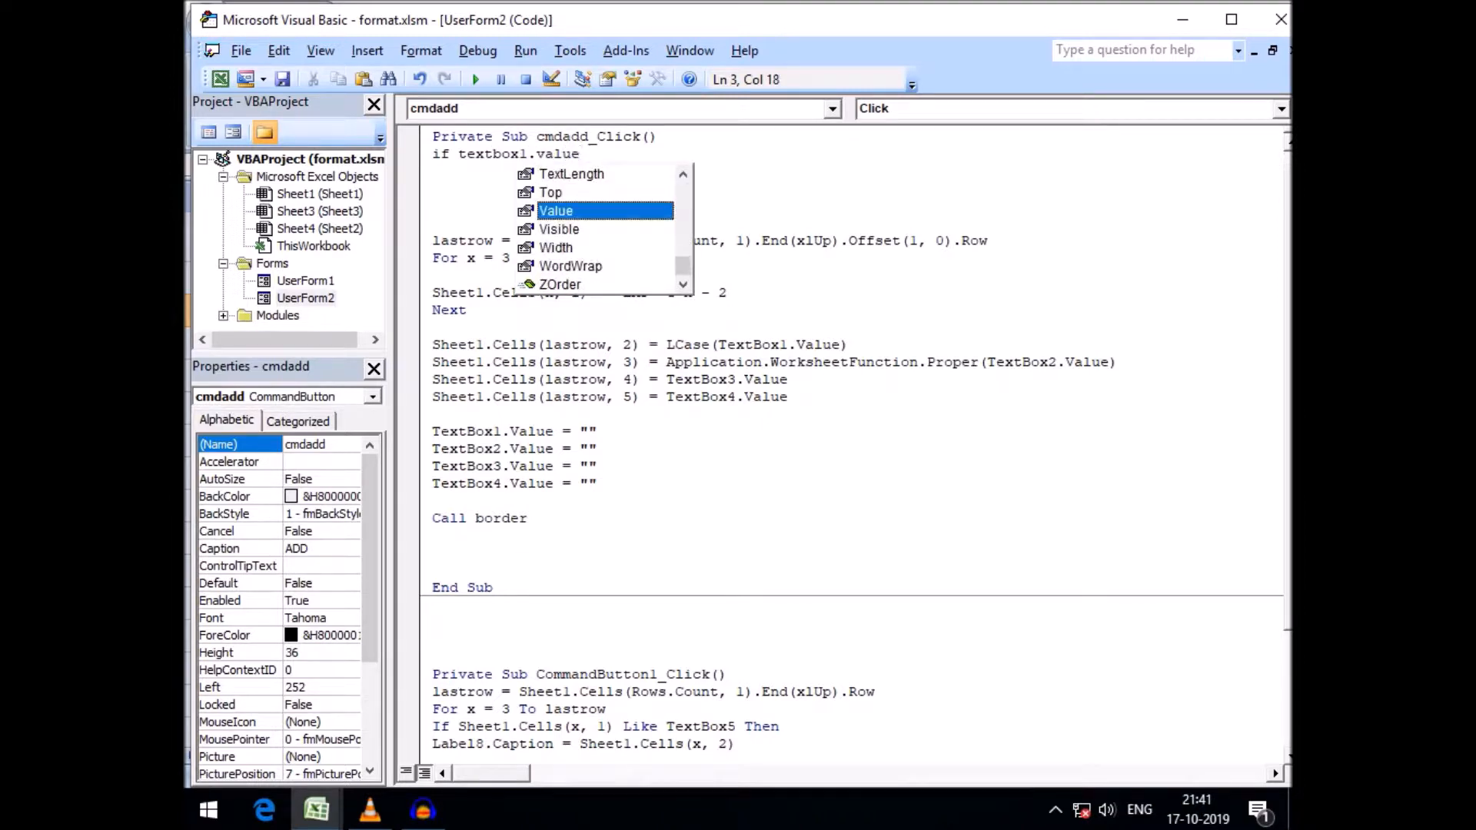
text(="")
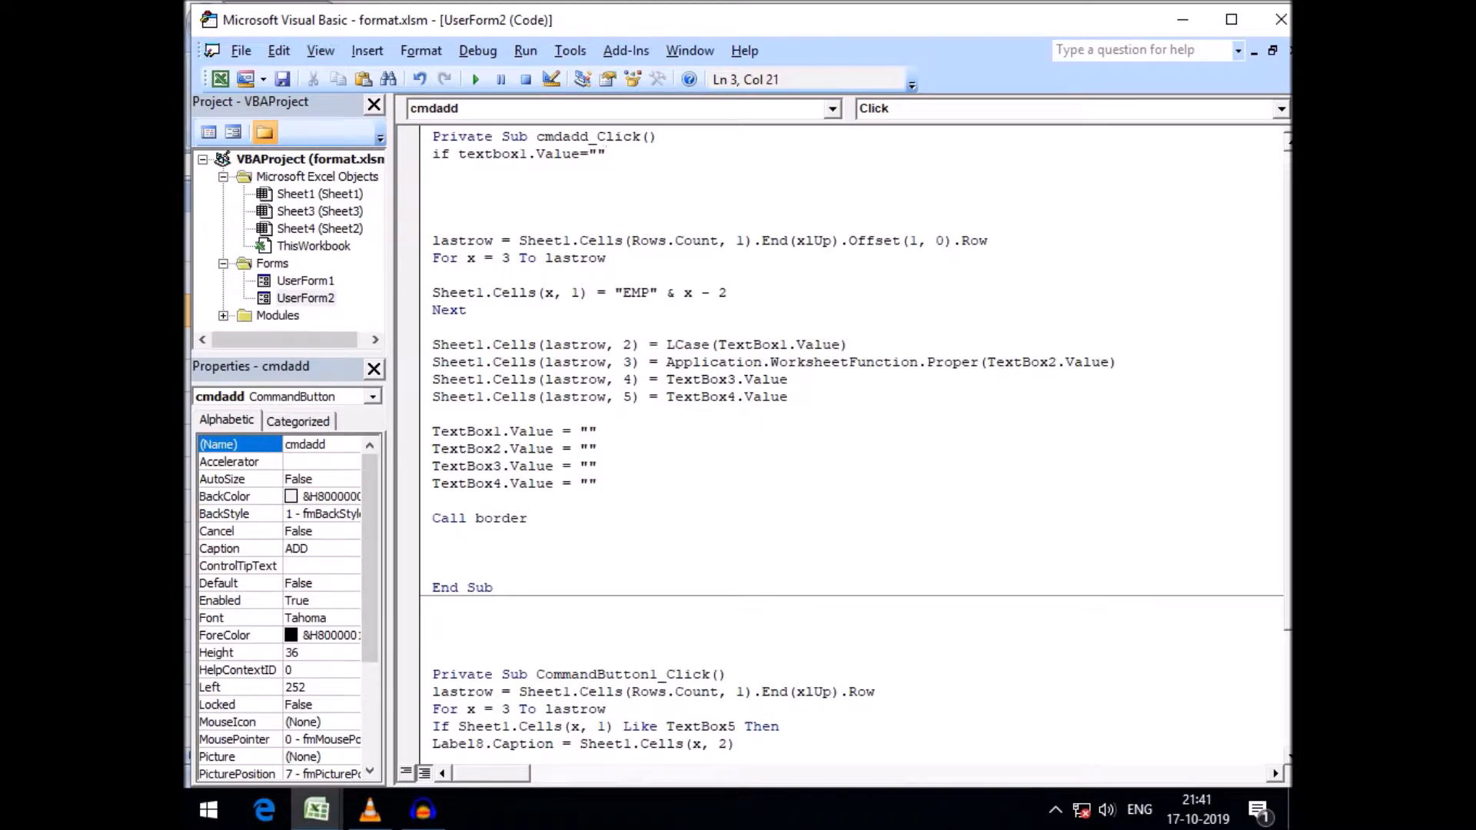
key(Return)
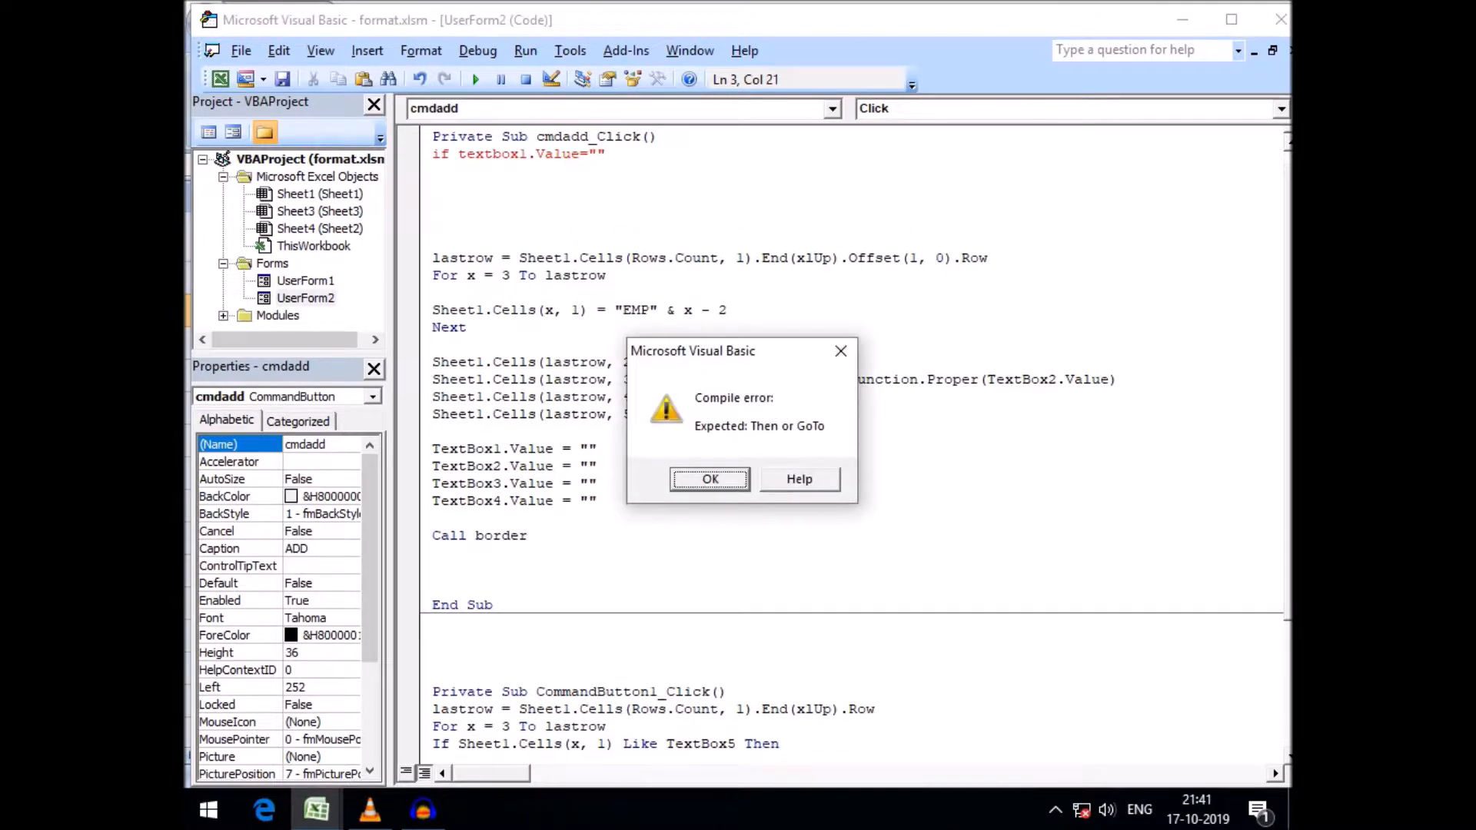
key(Return)
text(then)
key(Return)
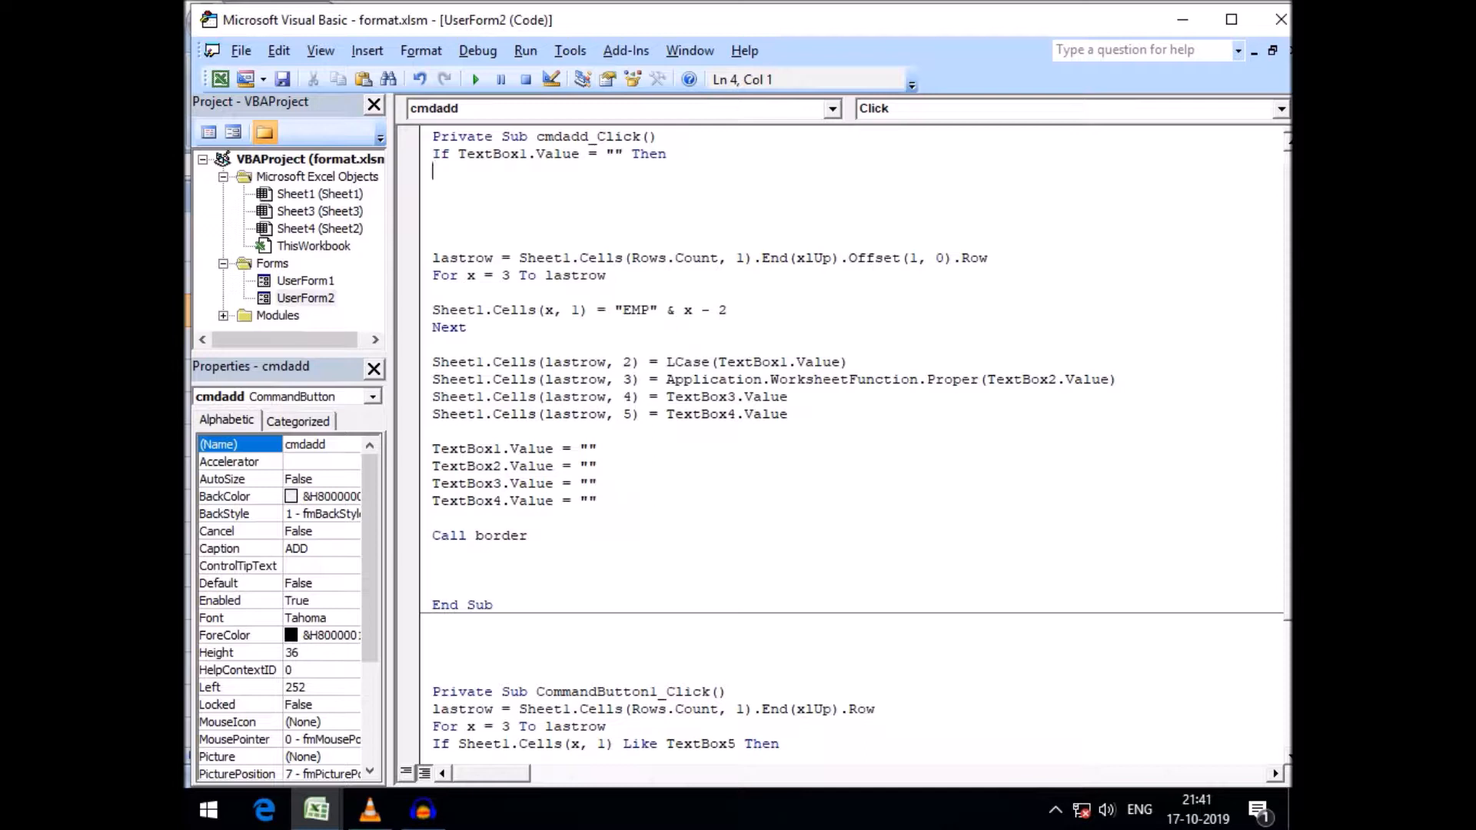
Add a MsgBox "Name Blank!!" line inside the If block
double_click(611, 155)
click(607, 155)
click(667, 155)
click(615, 155)
double_click(613, 154)
key(End)
key(Return)
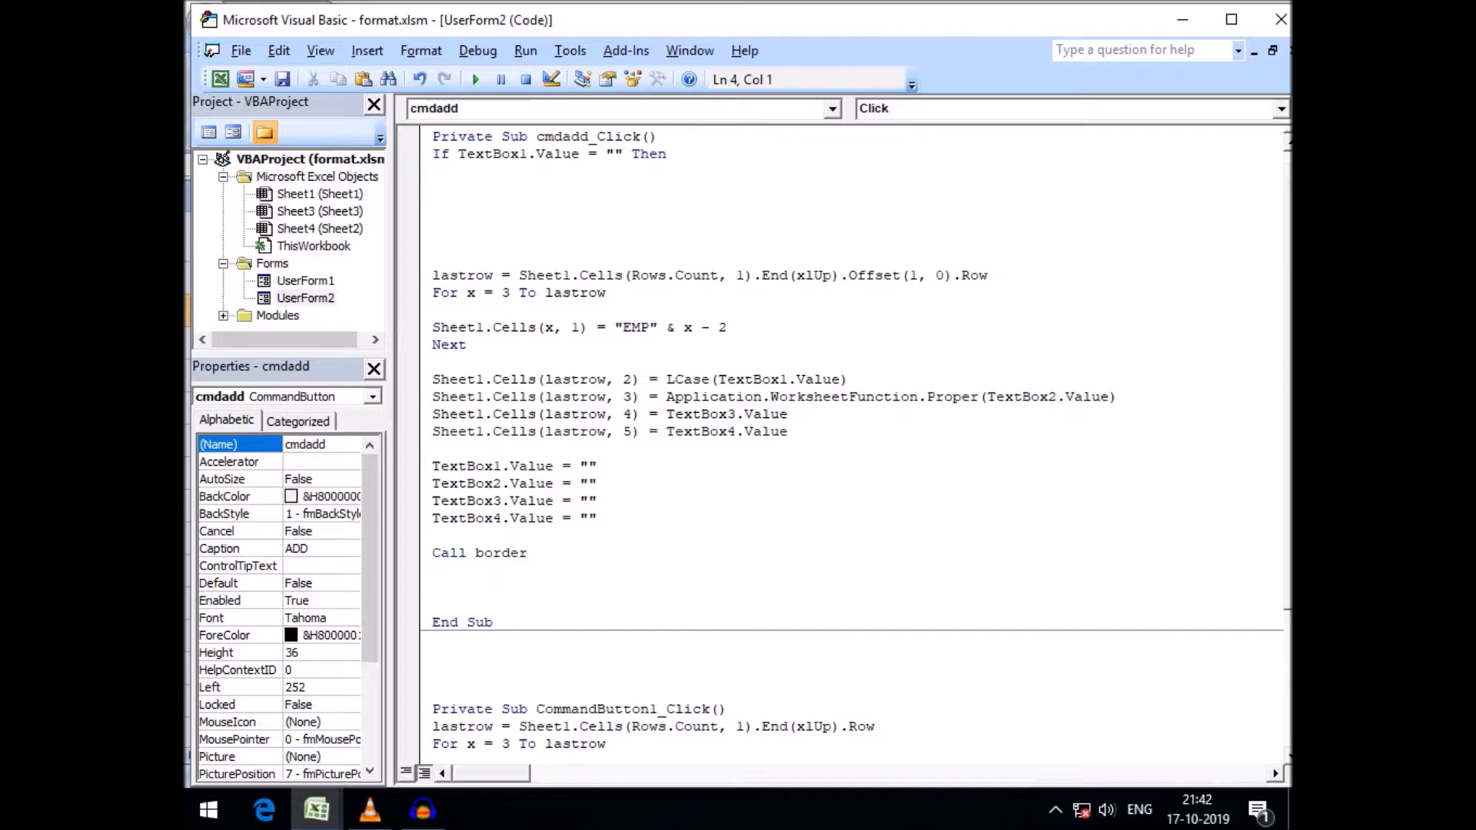
text(msgbox"Name Blank)
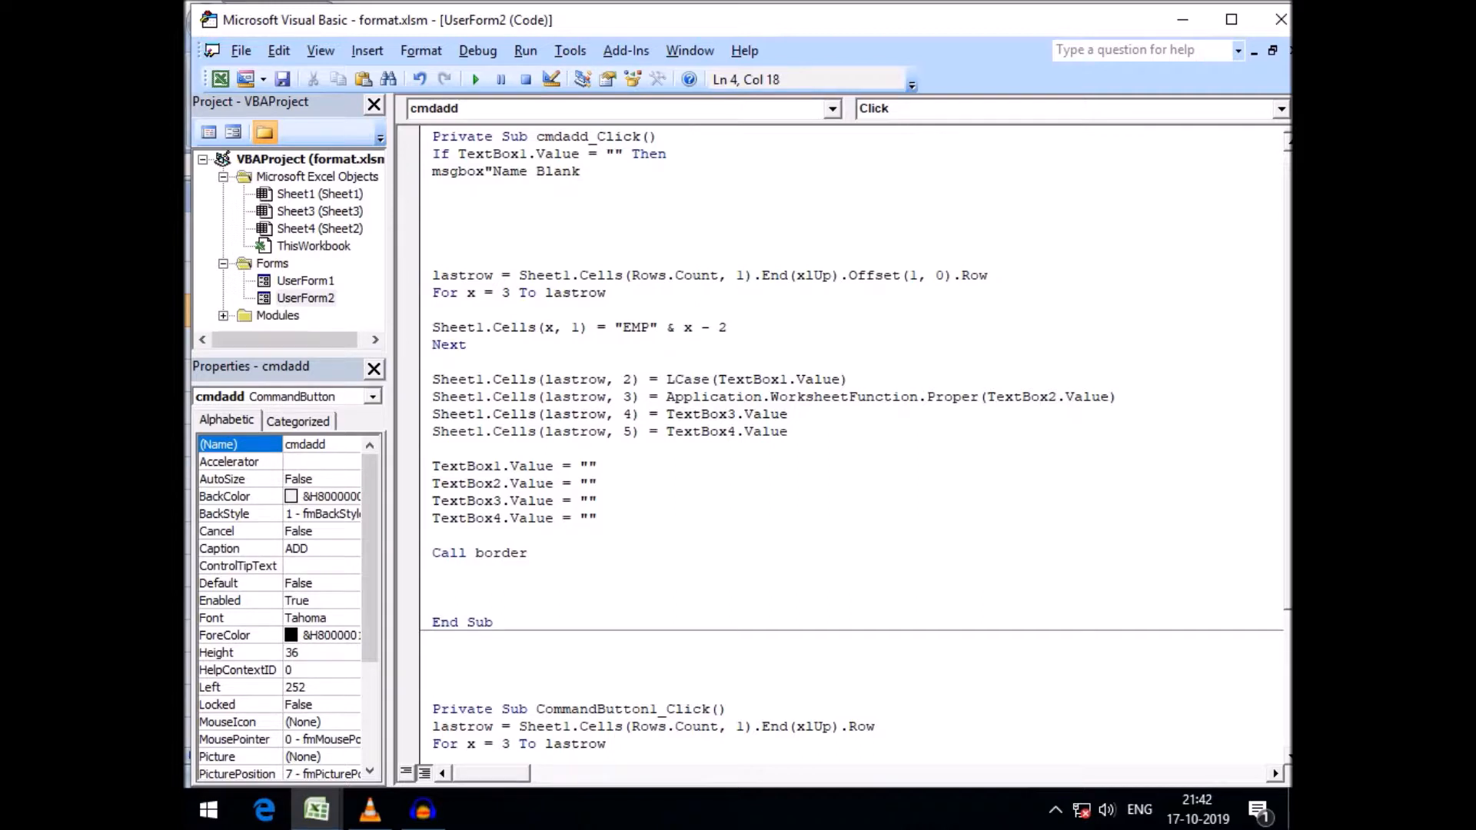
text(!!")
key(Return)
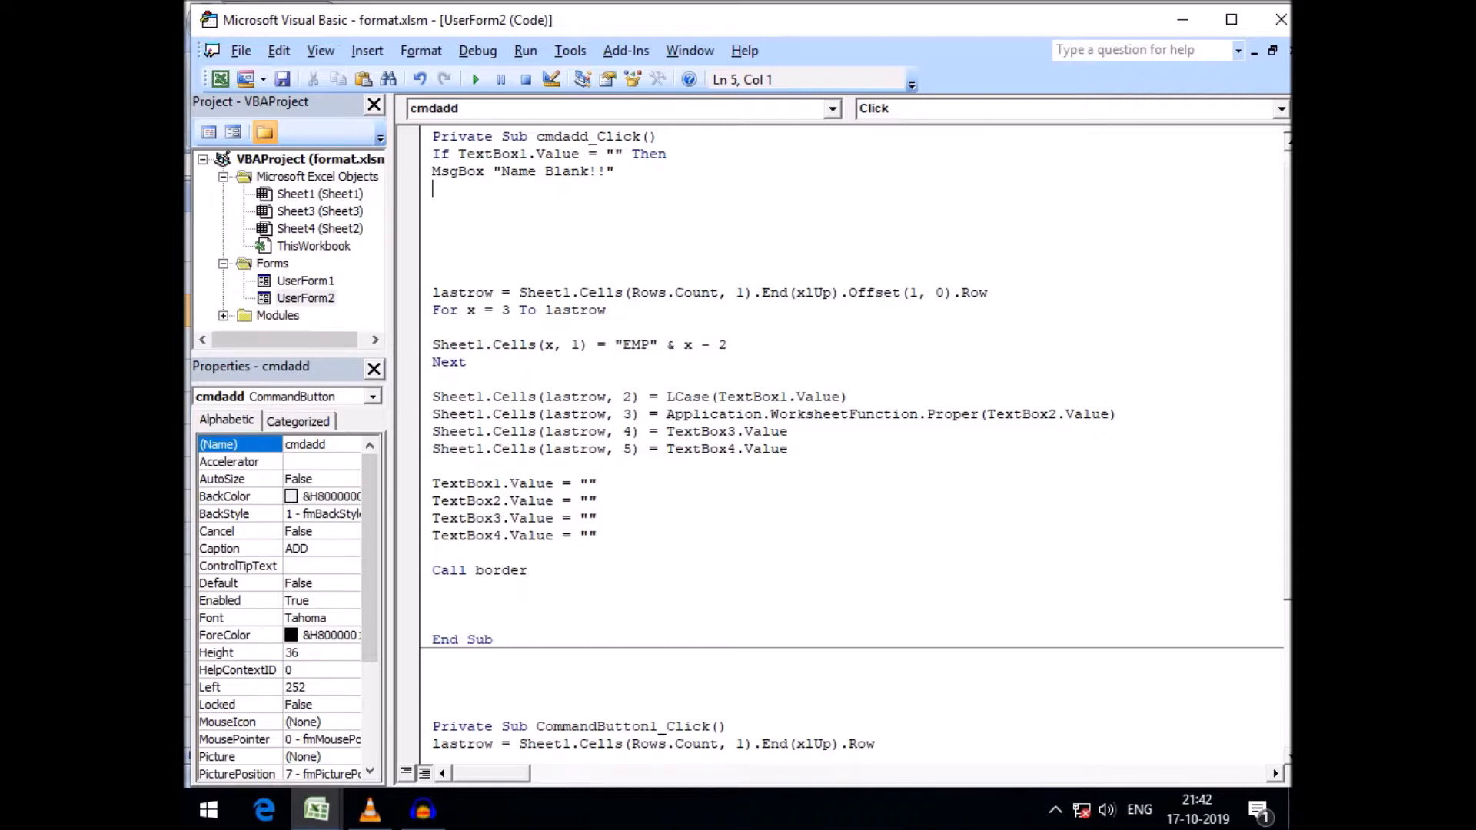
Add a TextBox1.SetFocus line after the message box
text(textbox1.t)
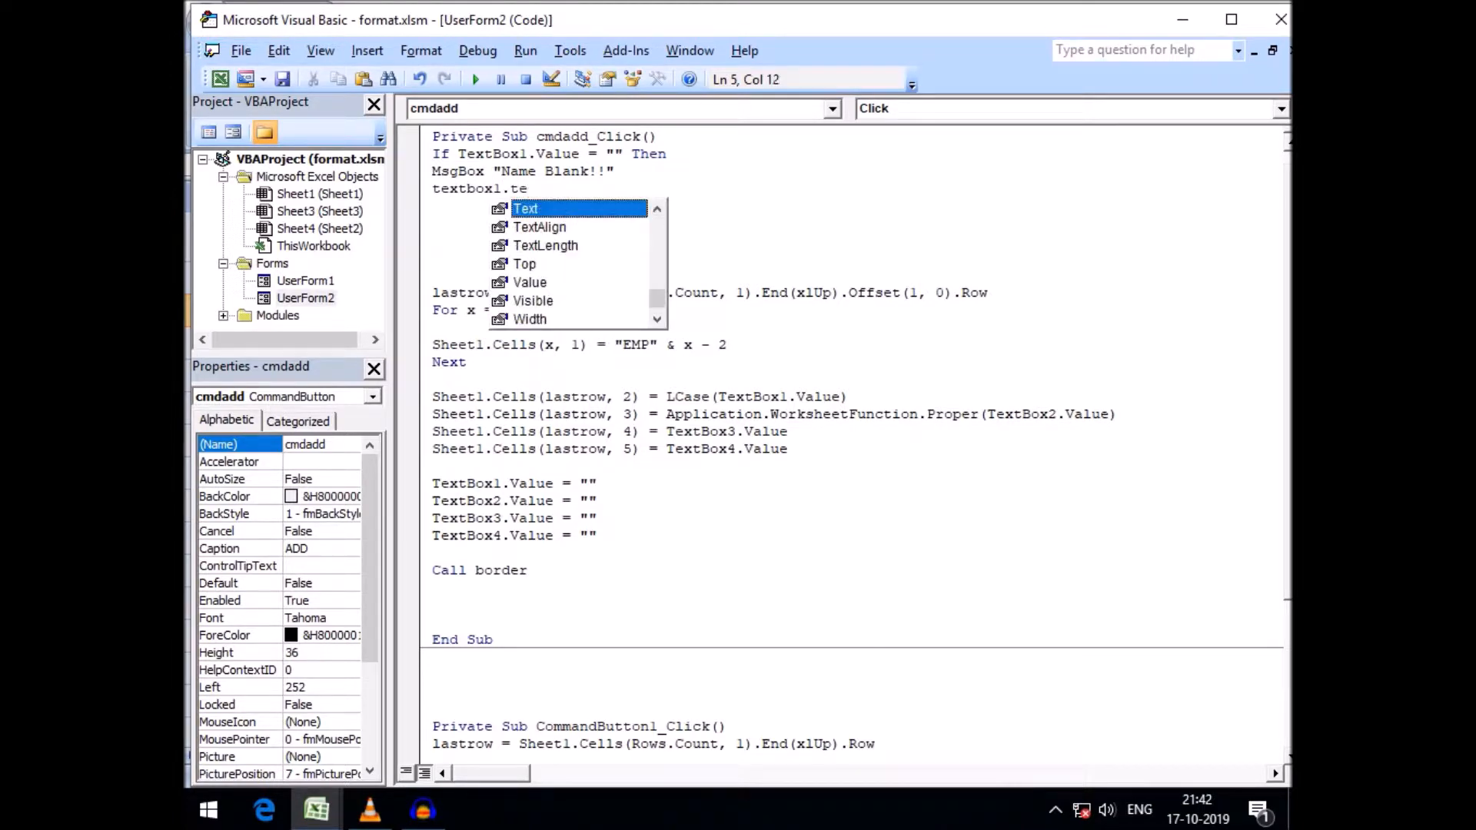
key(BackSpace)
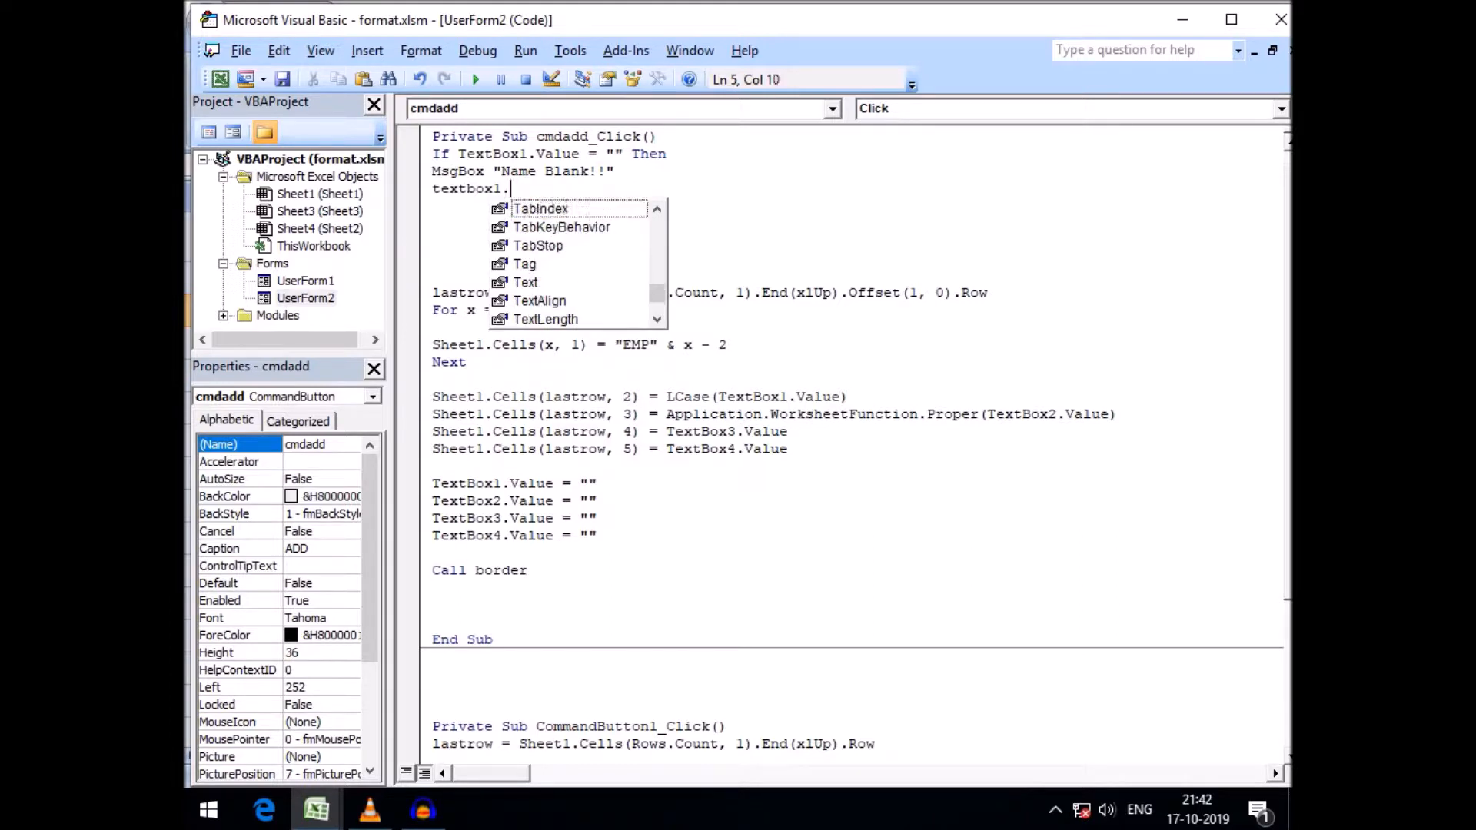
key(BackSpace)
text(.)
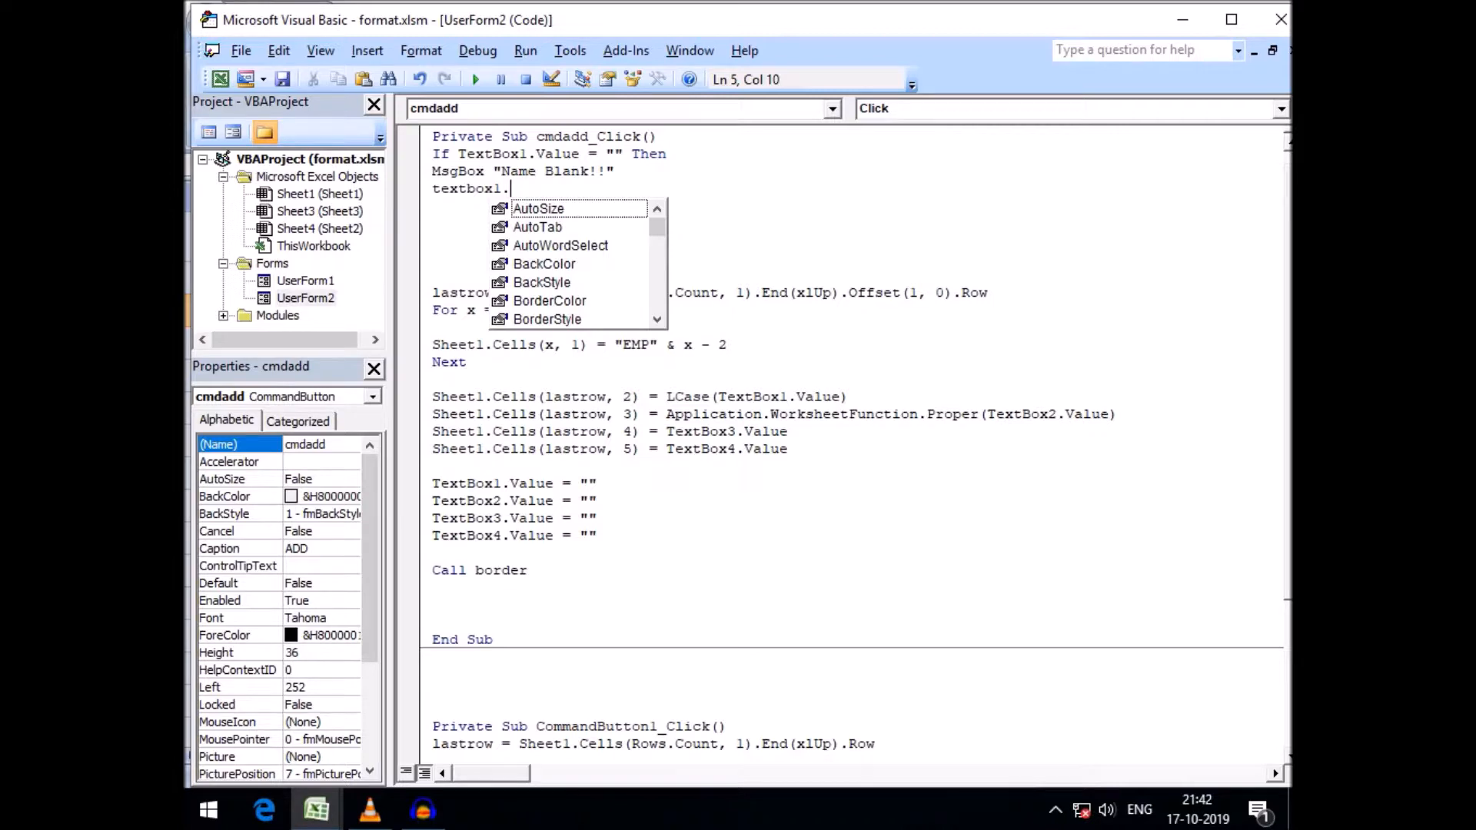
text(set)
key(Tab)
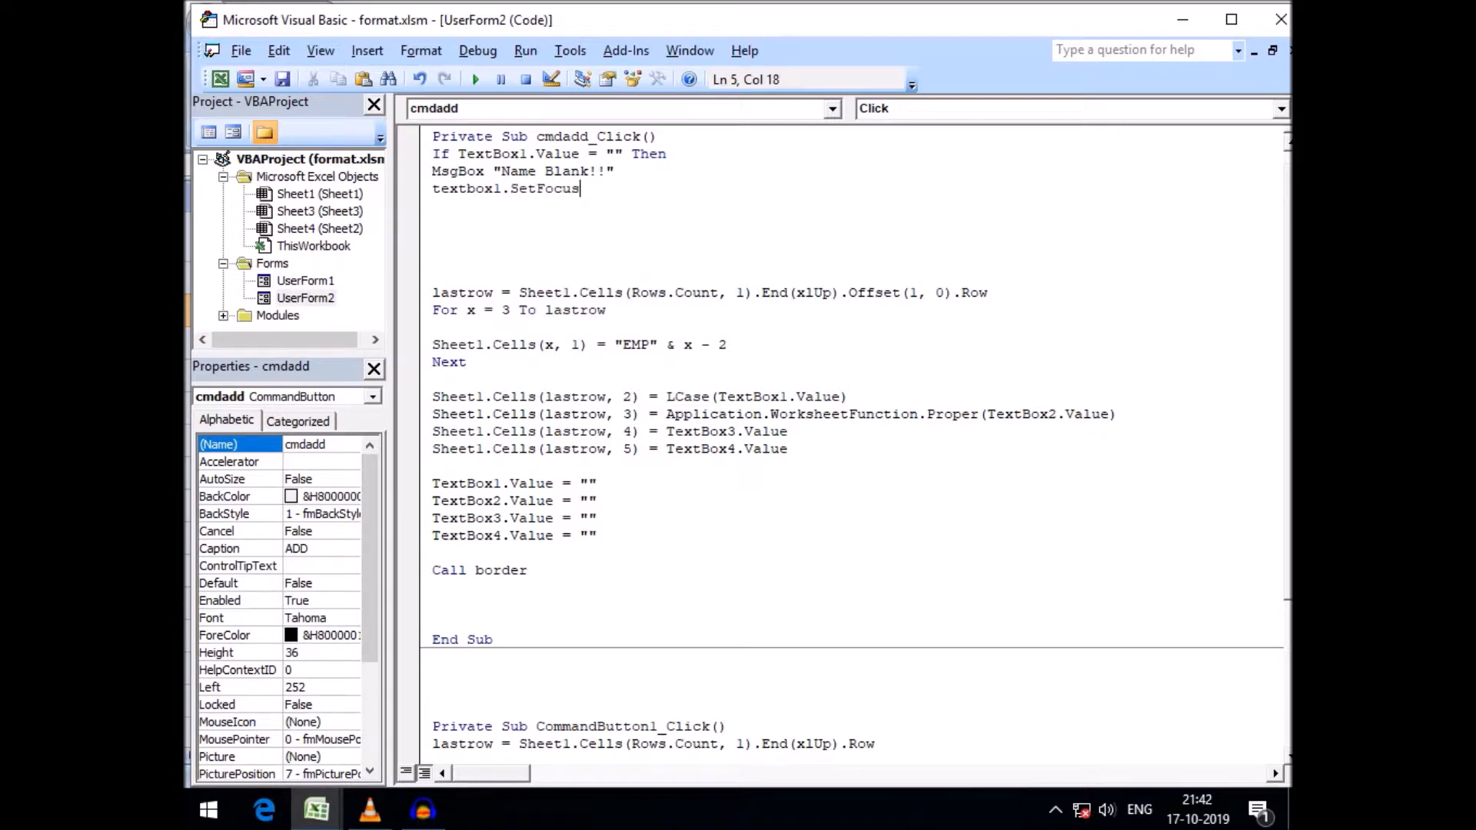
key(Return)
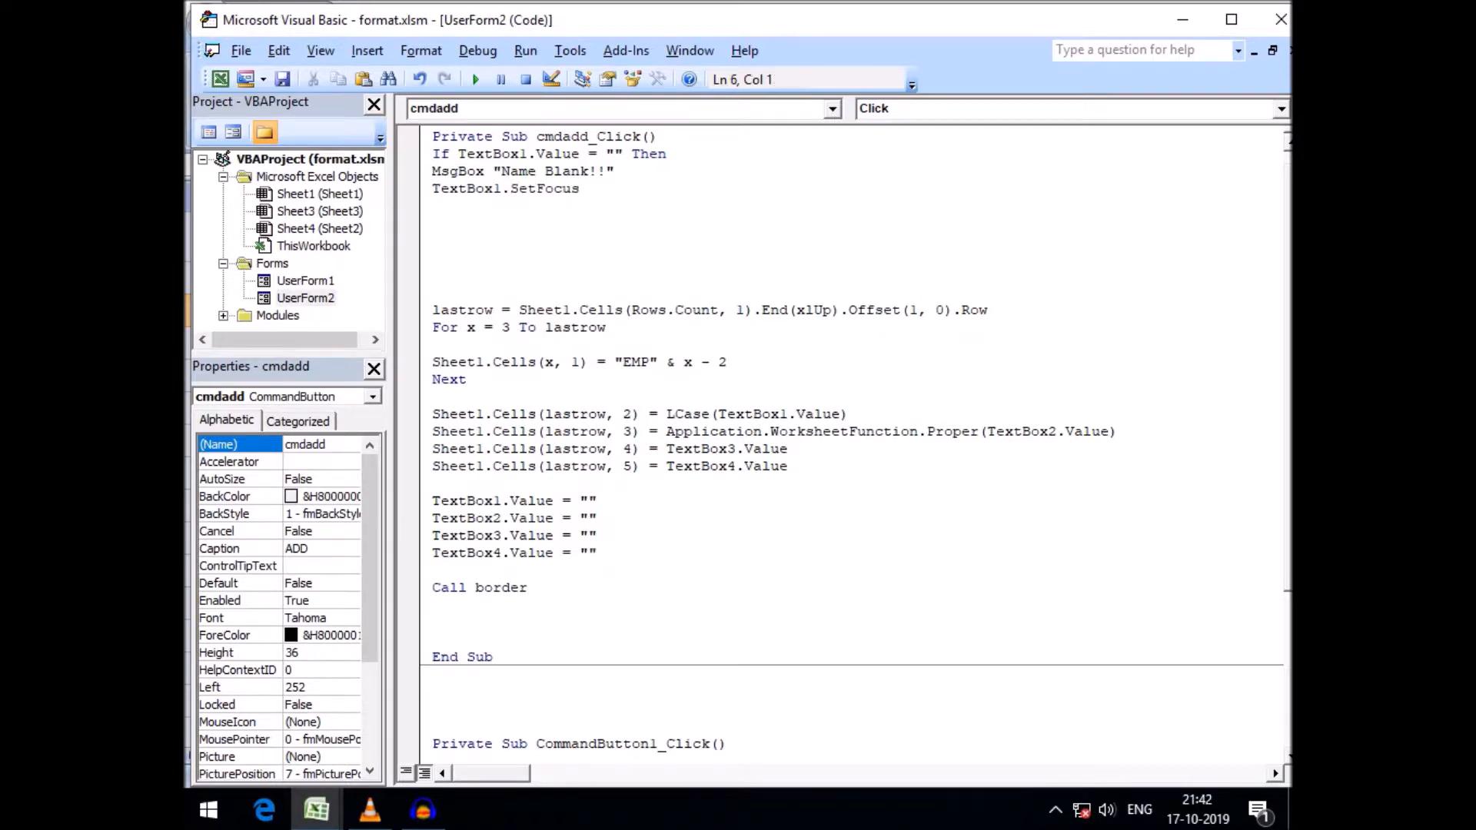
Add Exit Sub and End If to close the block, and indent the lines inside it
text(exit sub)
key(Return)
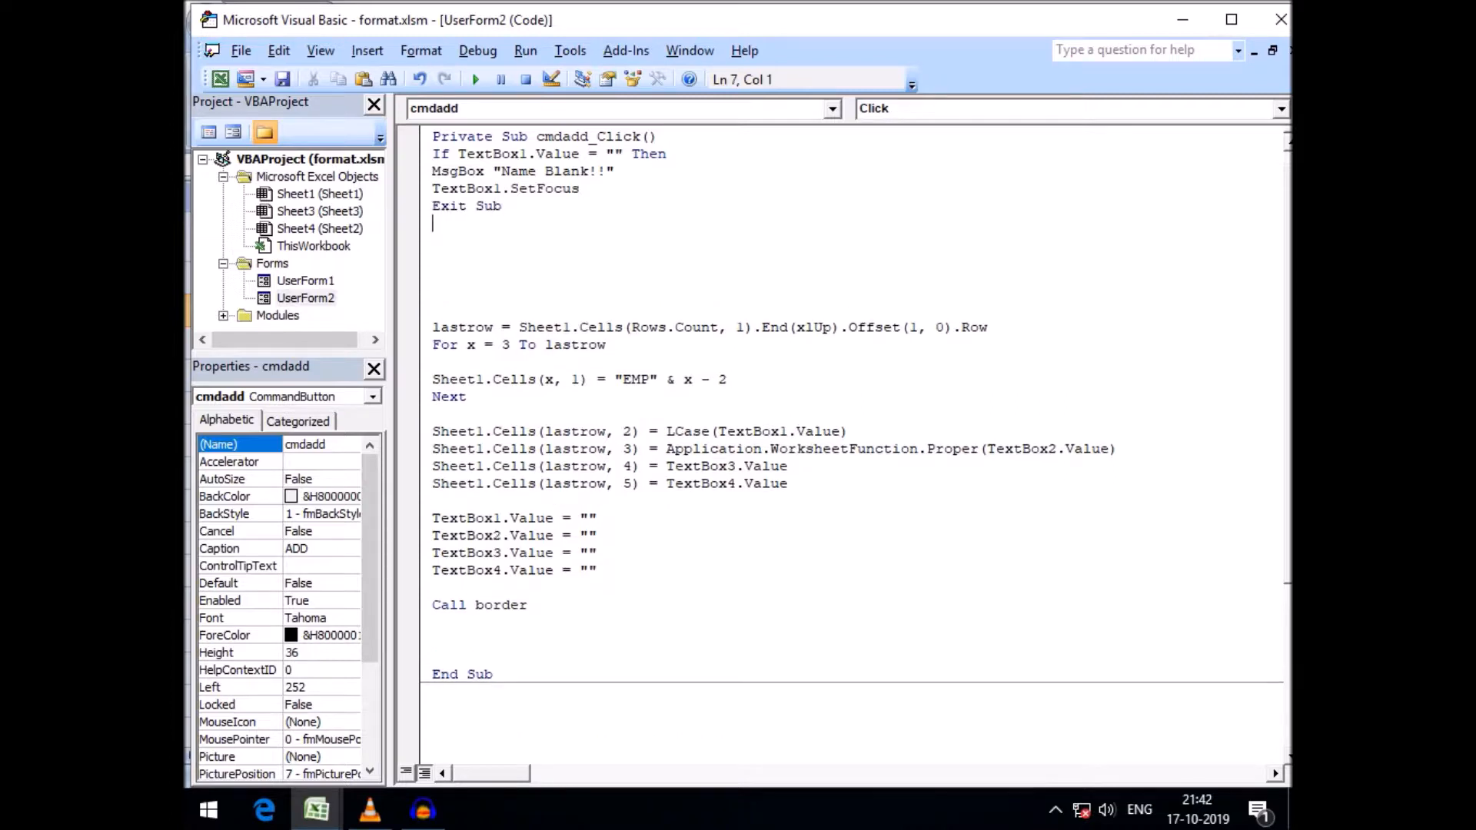
text(endif)
key(Return)
key(Up)
key(Up)
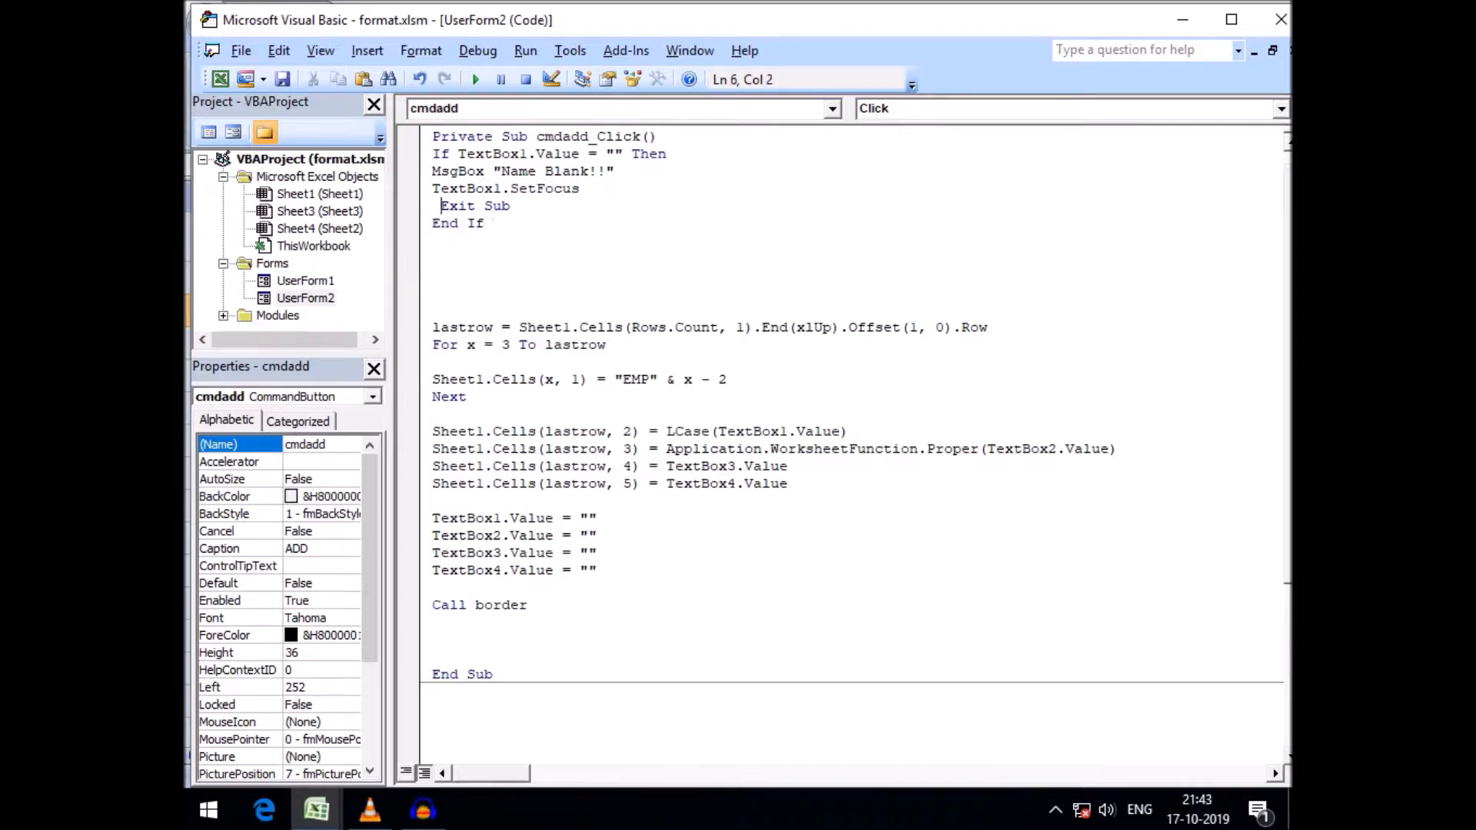
key(Left)
key(Up)
key(Left)
key(Up)
key(Down)
key(Down)
key(Down)
key(Down)
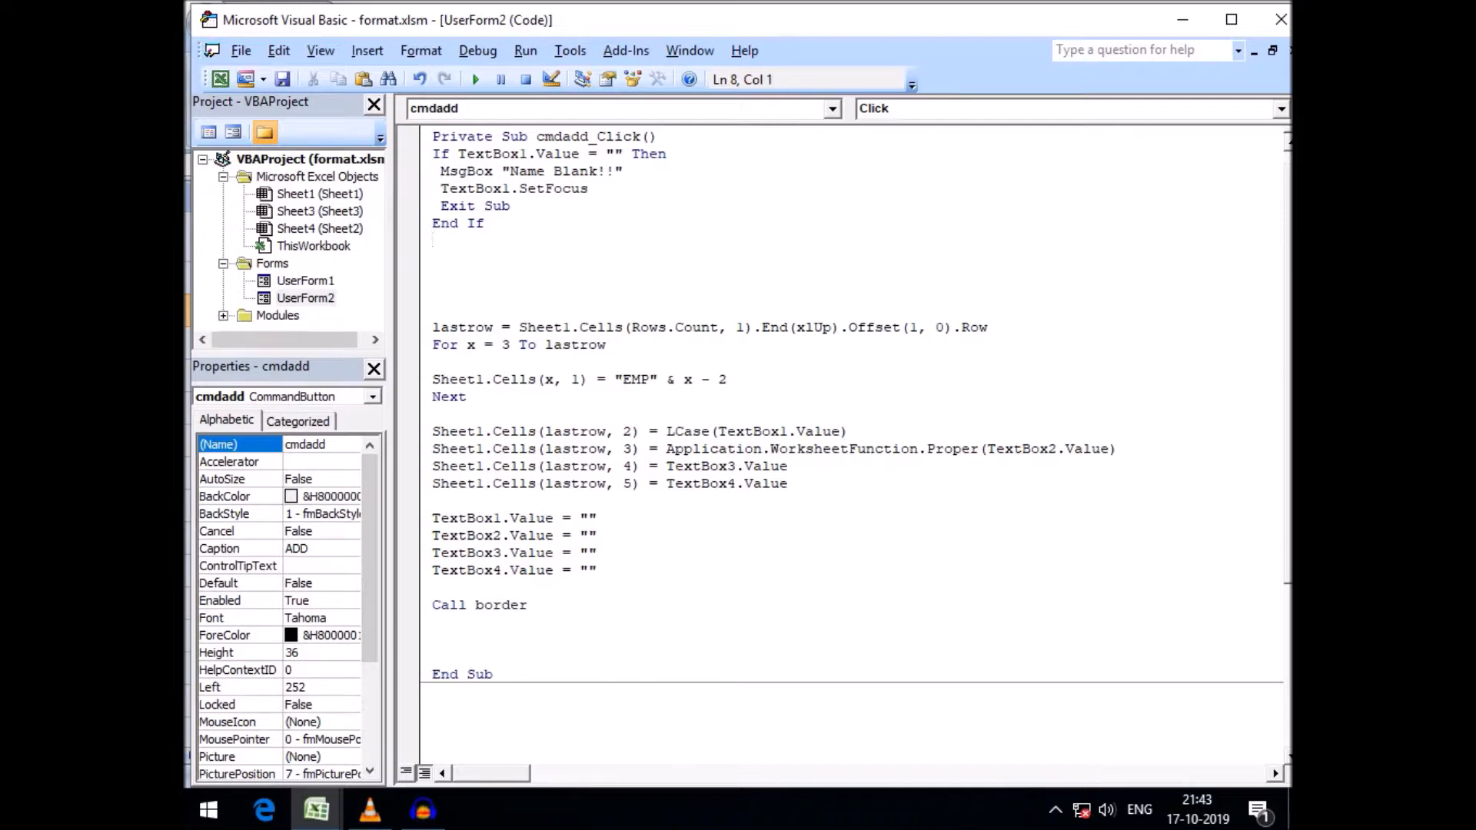
Run the form and try adding a record with a blank name, address USA, a contact number and salary 500
key(F5)
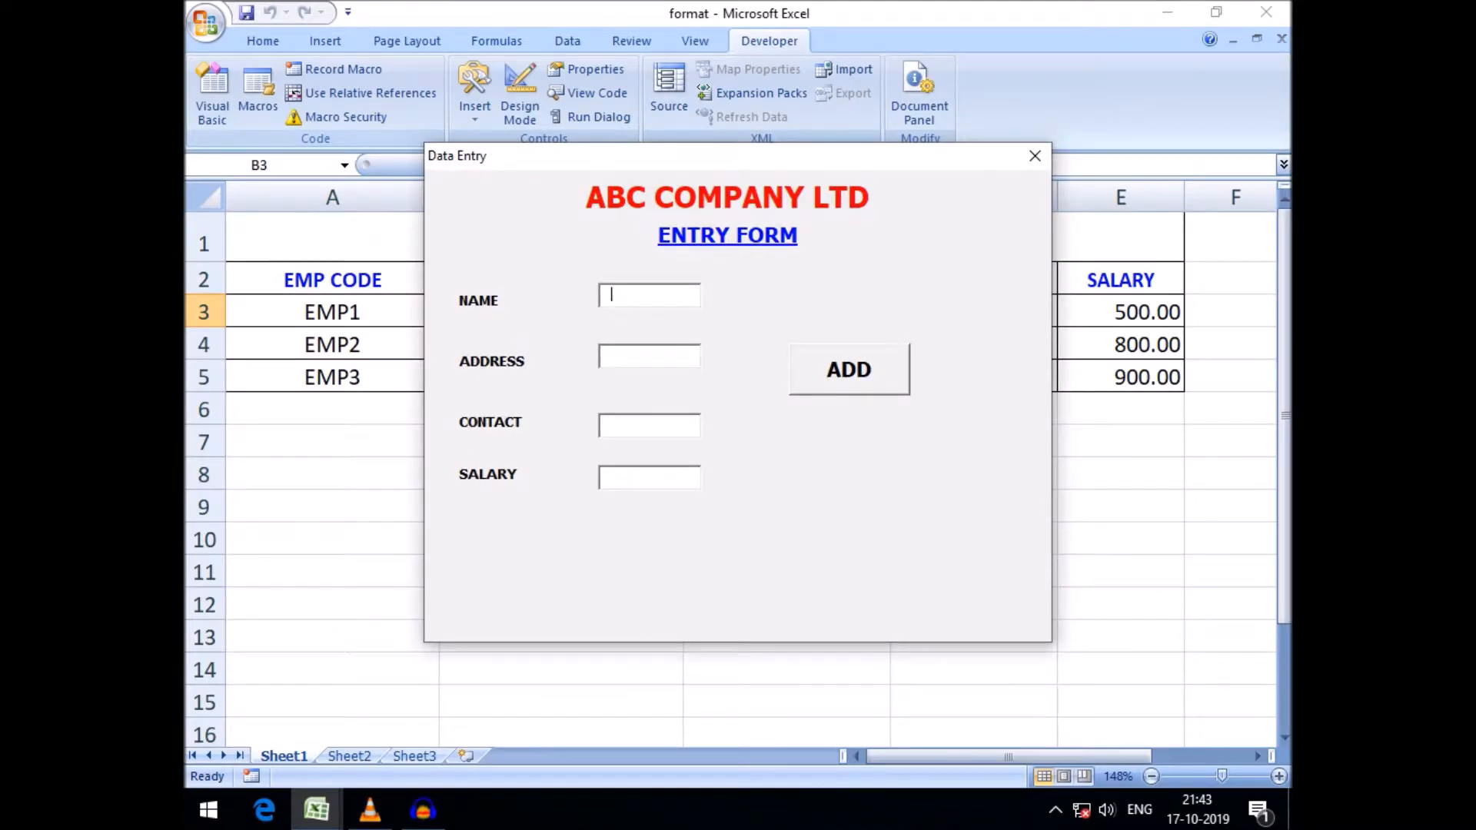
click(650, 355)
text(USA)
click(649, 425)
text(900)
text(500)
text(500)
key(Tab)
key(Return)
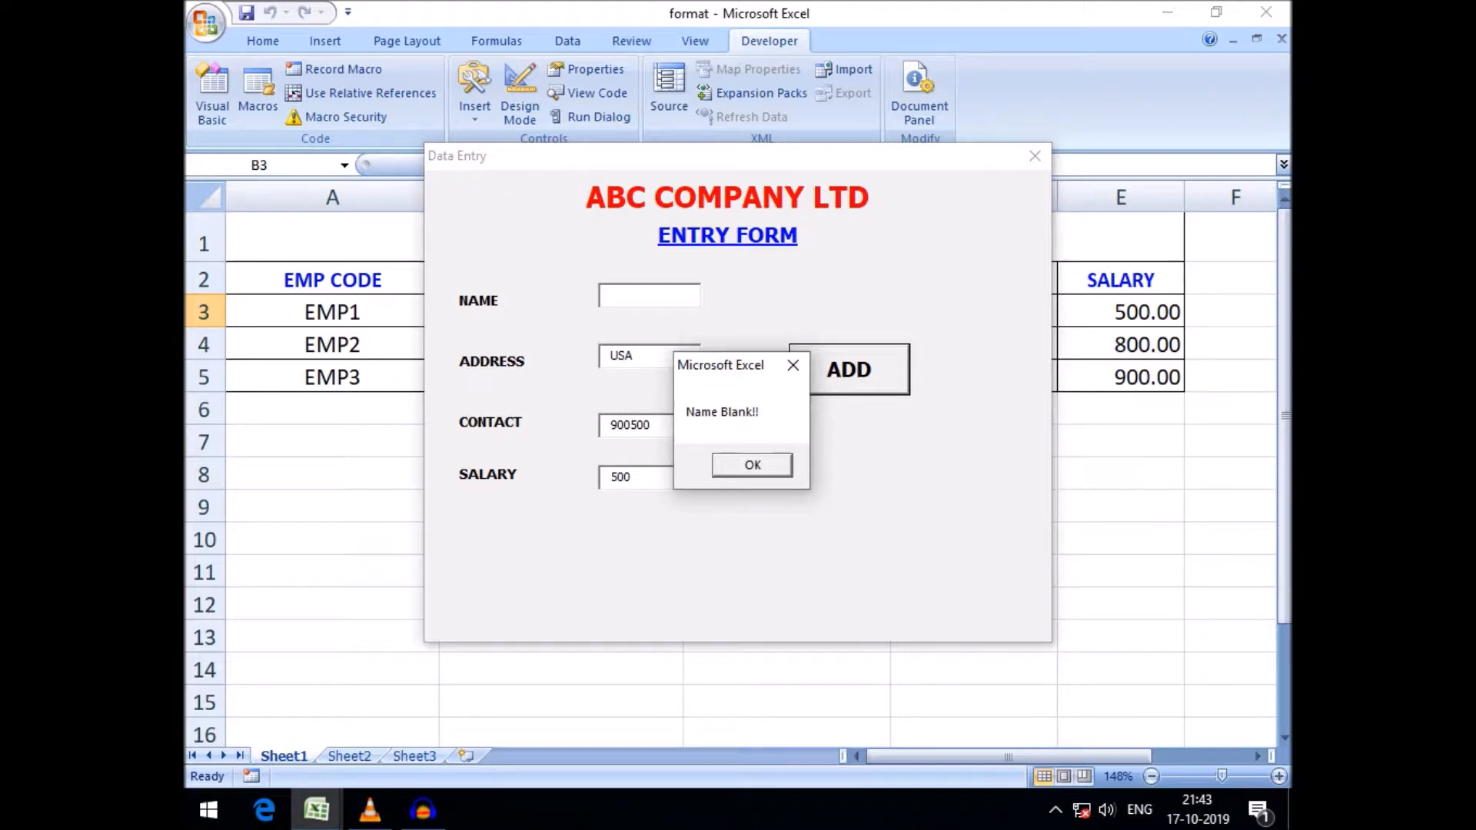
key(Return)
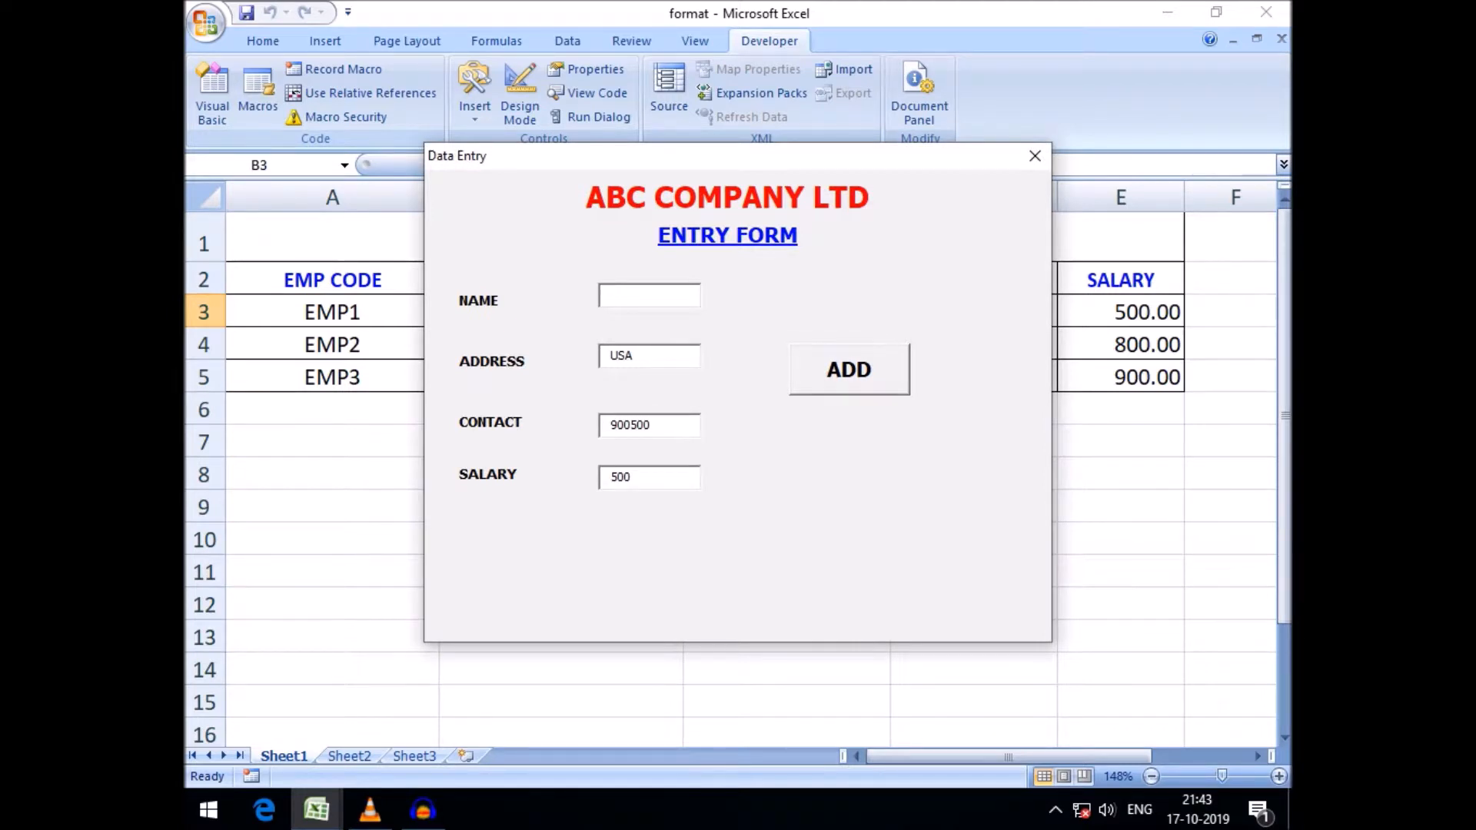
Enter a name in the form, add the record, and close the form
text(Tamal)
click(850, 370)
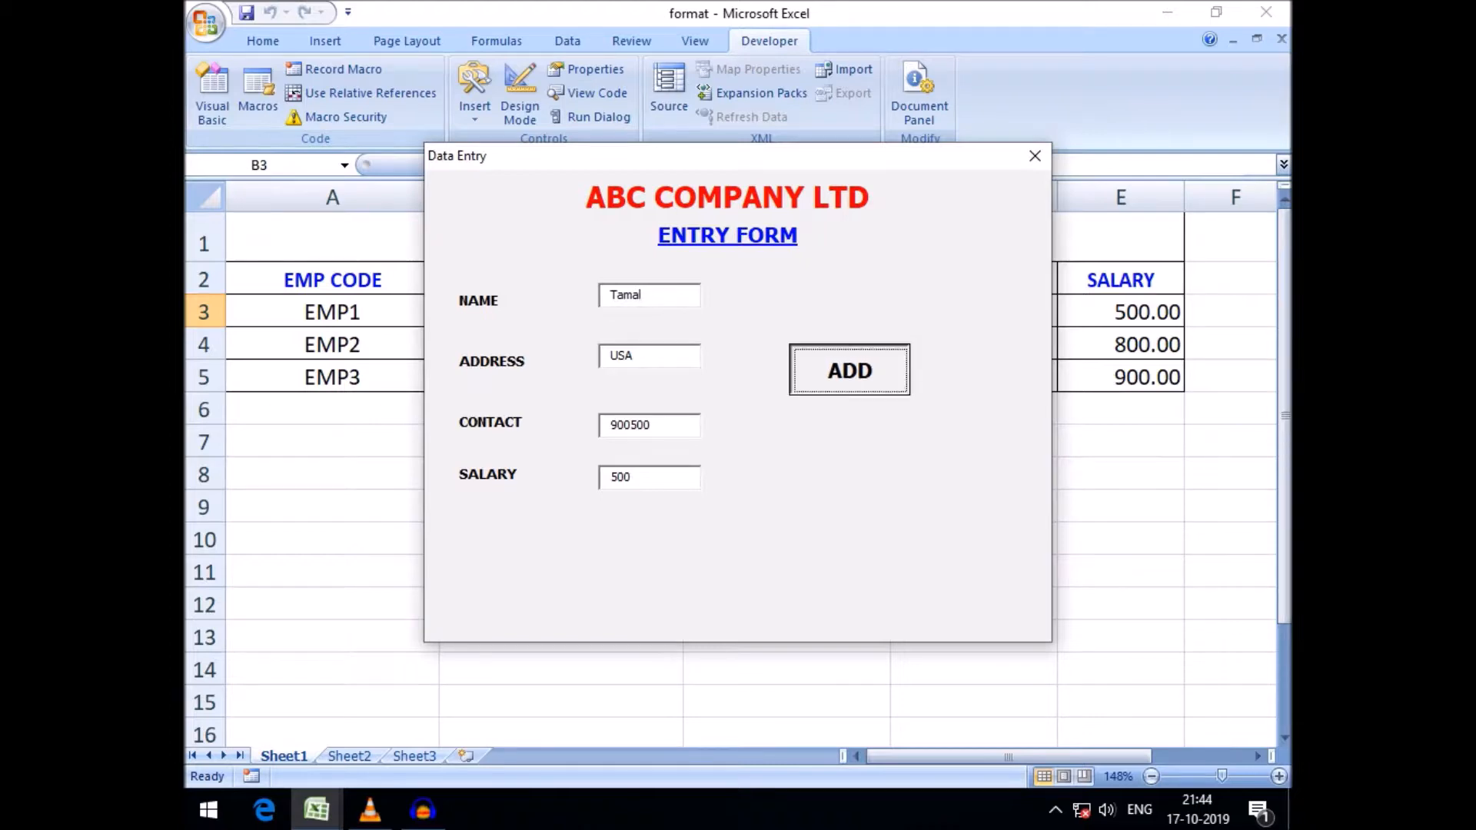
drag(692, 155, 689, 552)
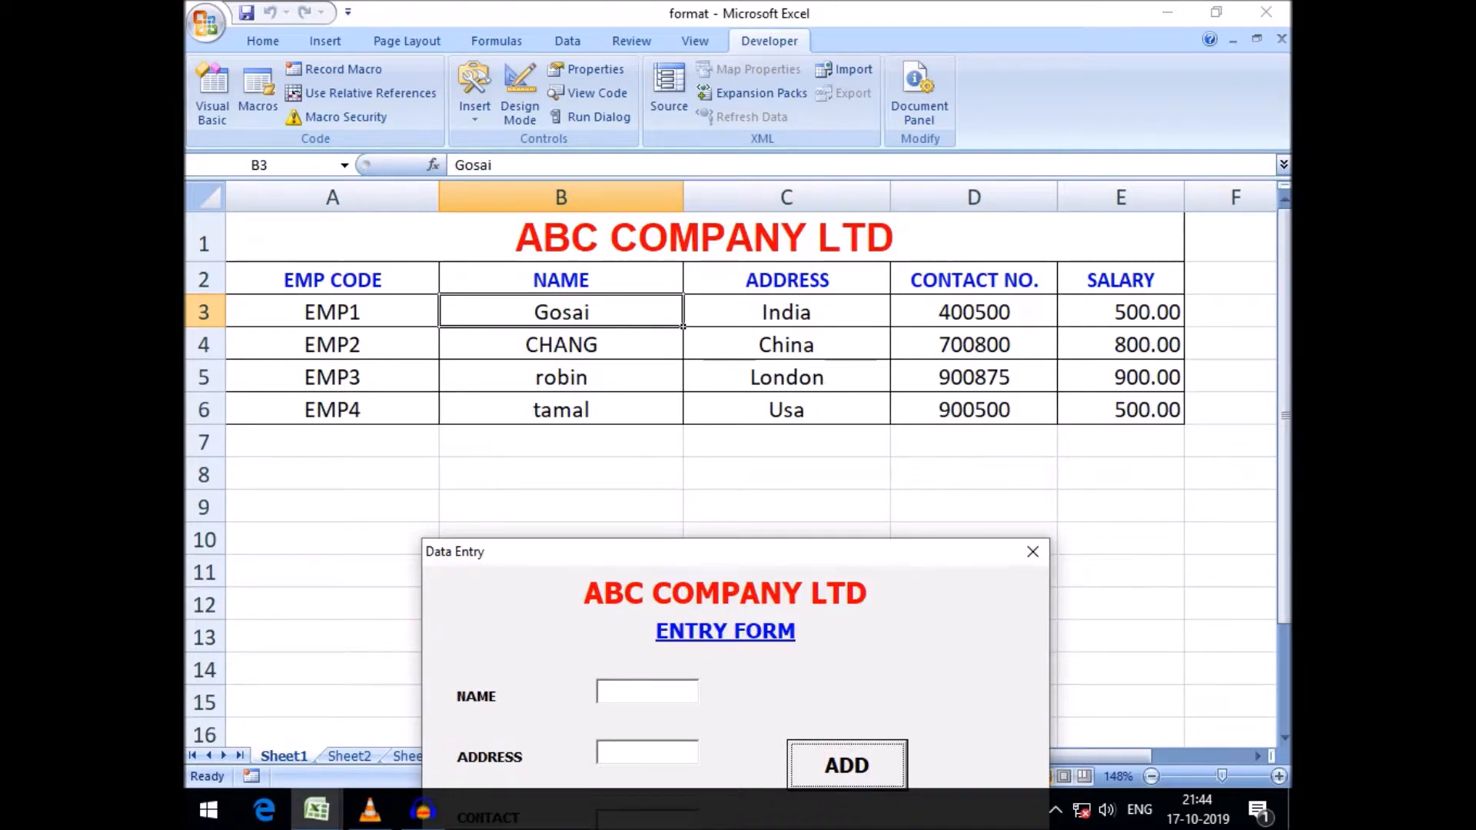
drag(731, 552, 721, 494)
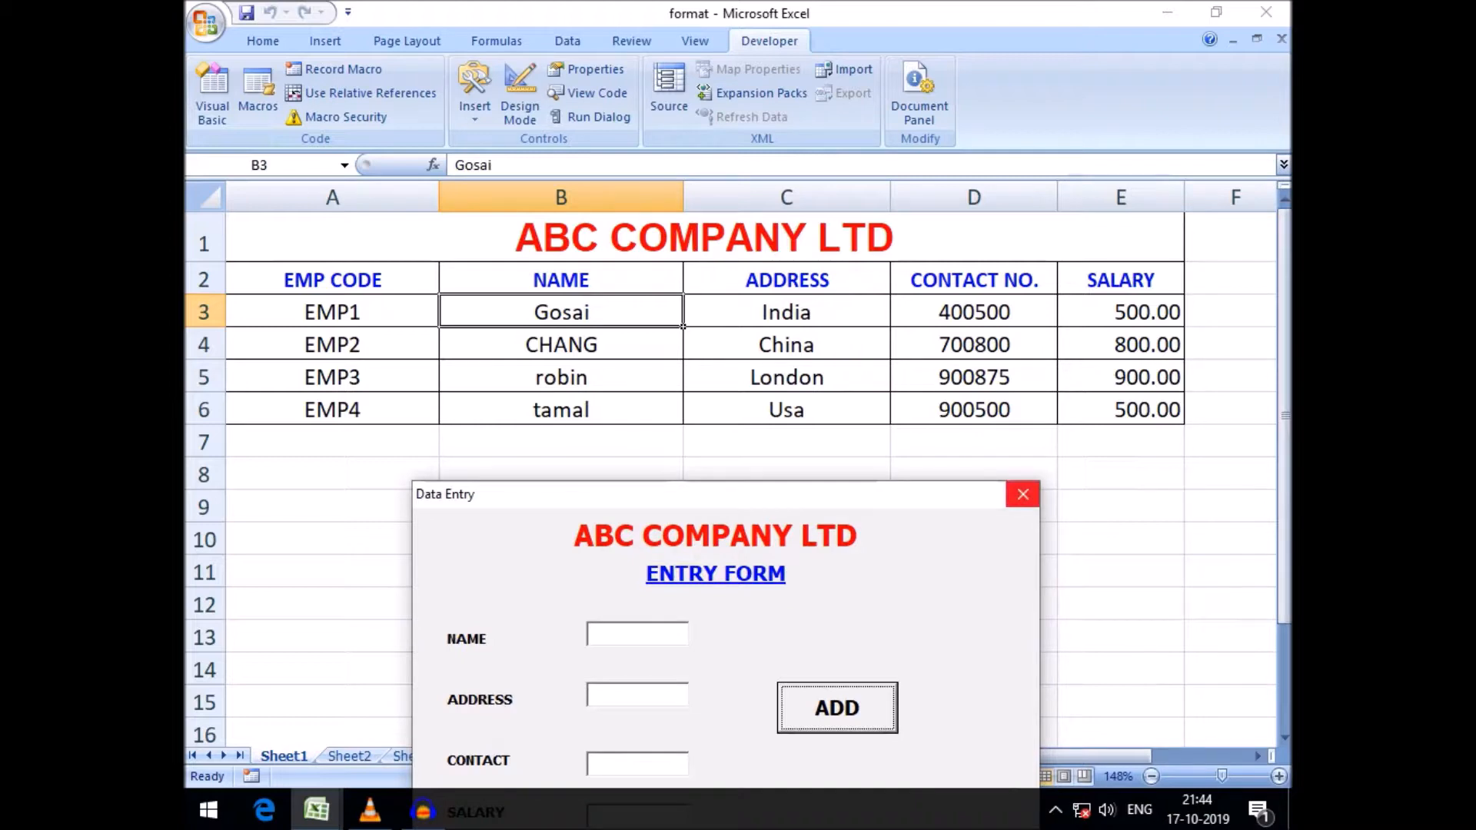
click(1023, 494)
Reopen the ADD button's code and review it alongside the worksheet and the form's controls
double_click(830, 331)
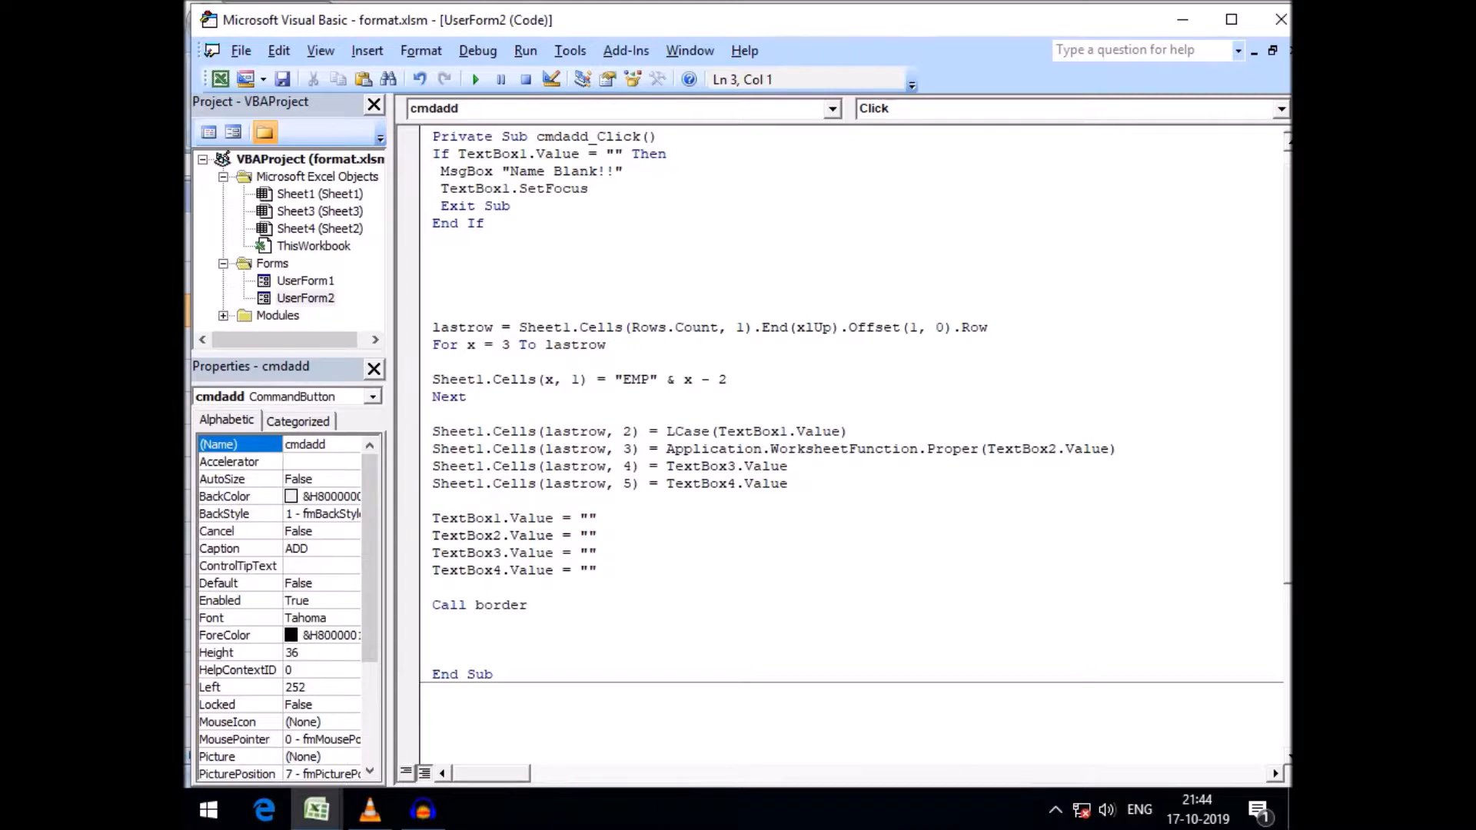
click(317, 810)
click(258, 696)
click(317, 810)
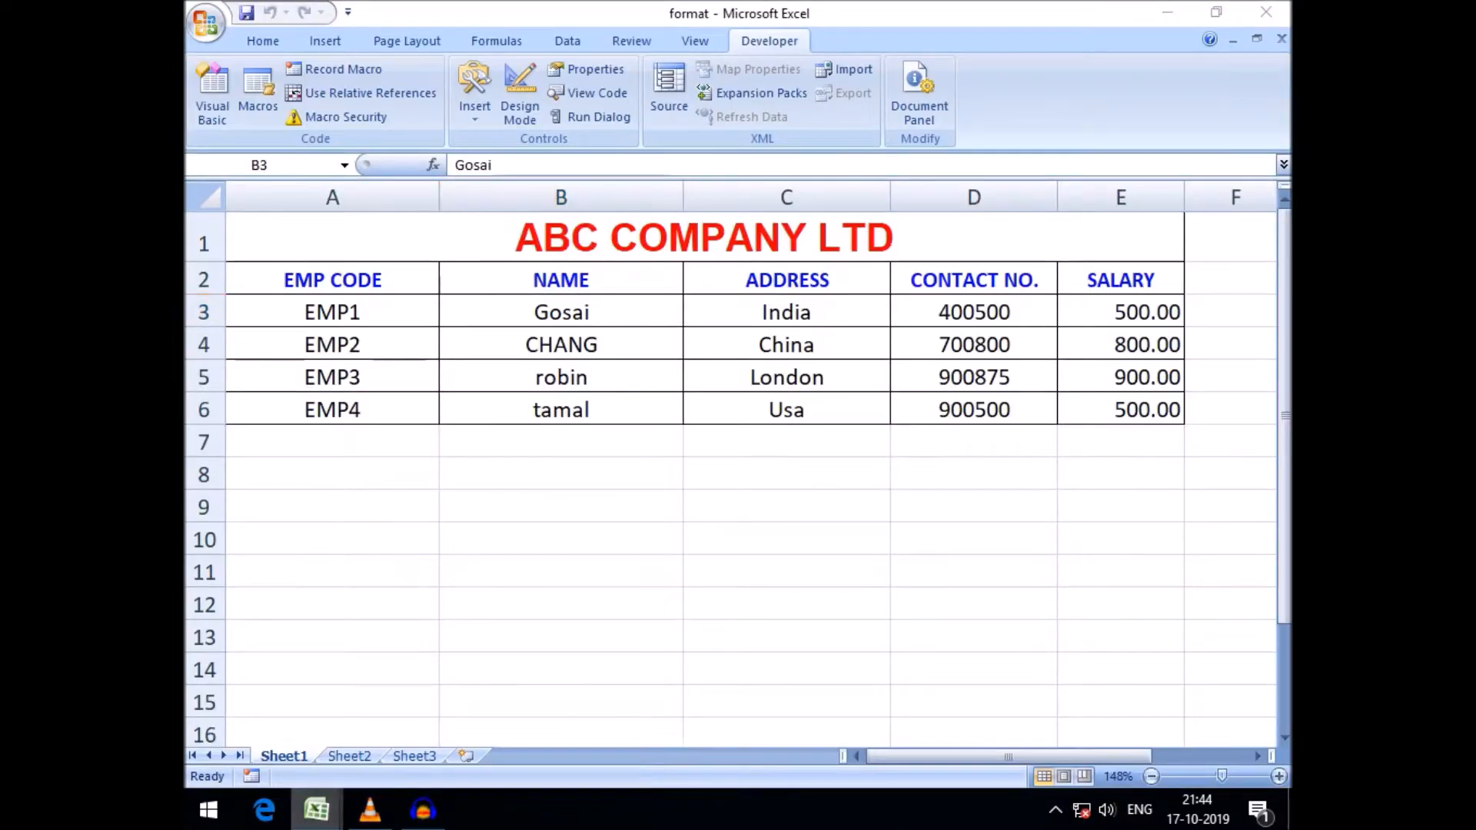
mouse_move(317, 809)
click(538, 696)
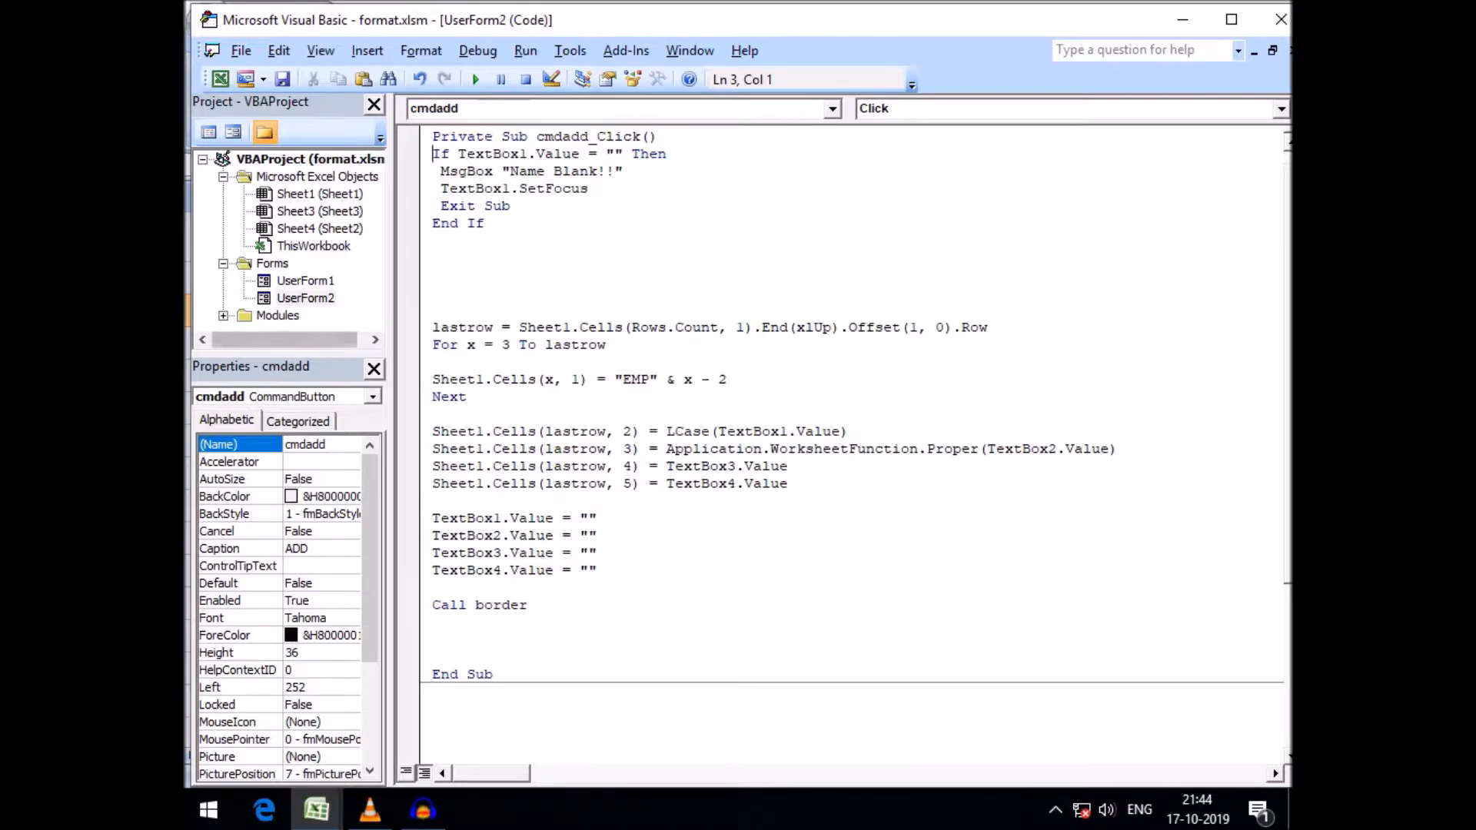
click(306, 299)
double_click(306, 298)
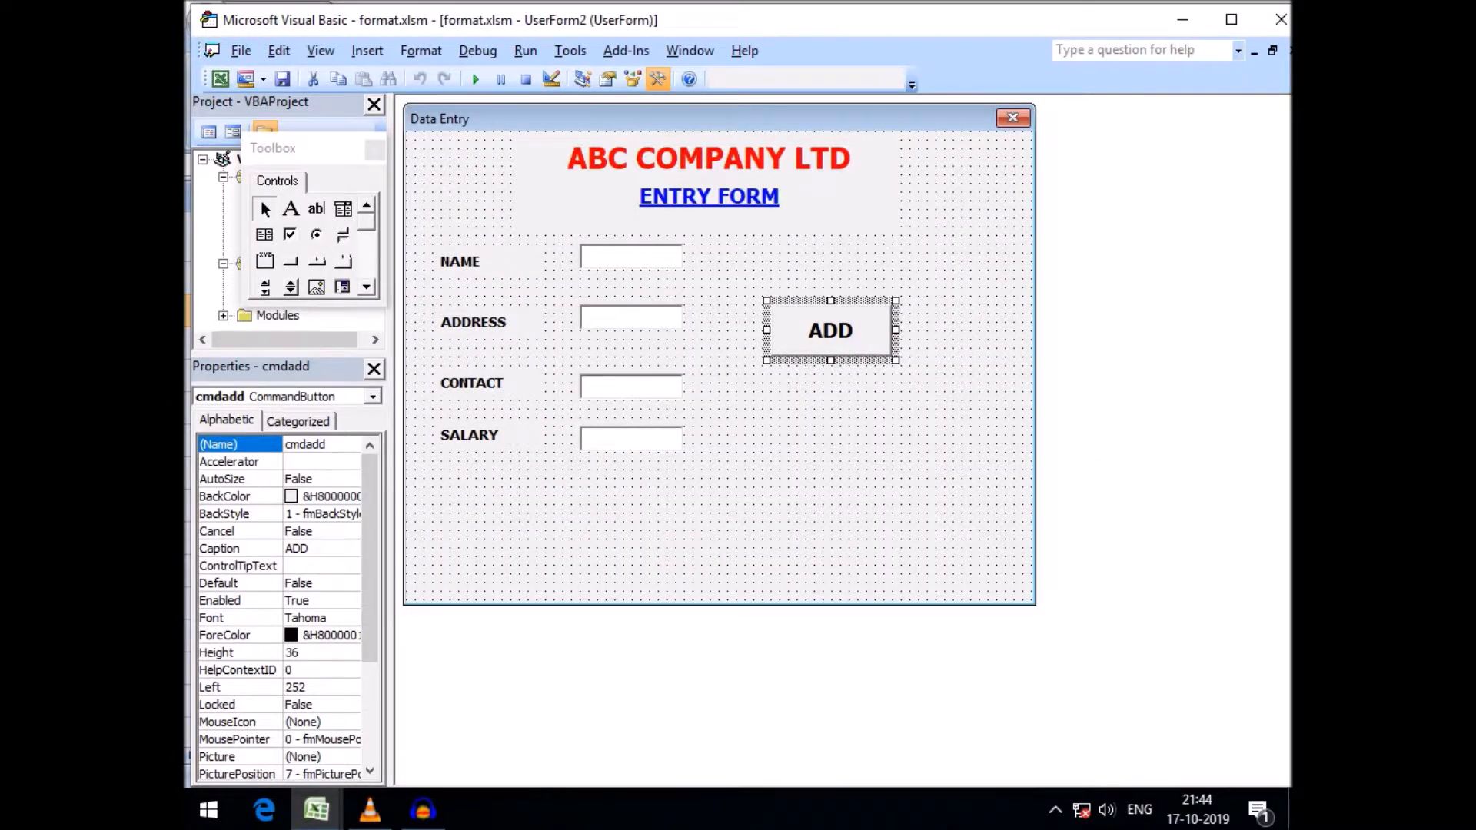
click(631, 386)
click(631, 439)
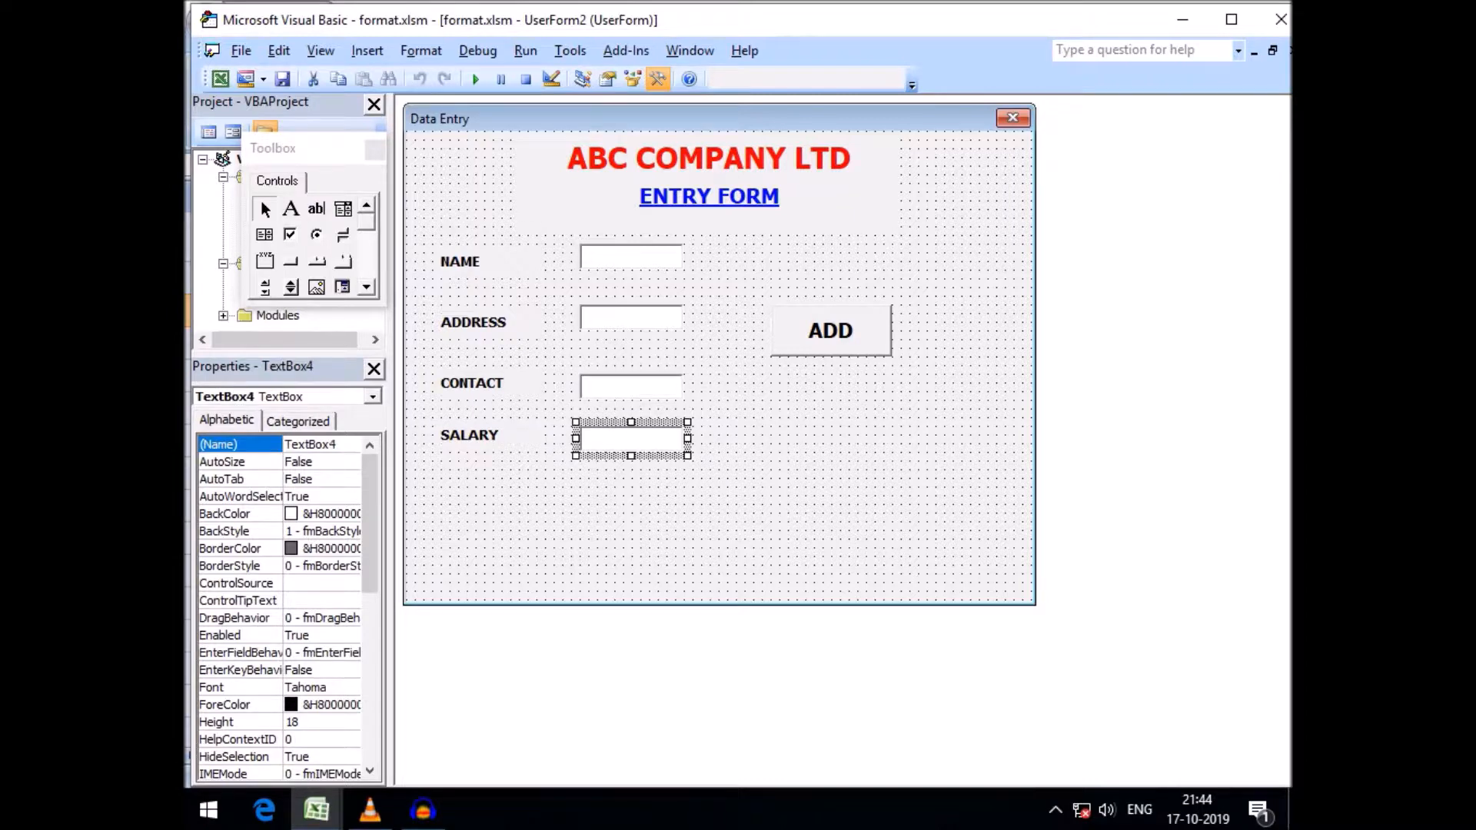
click(777, 477)
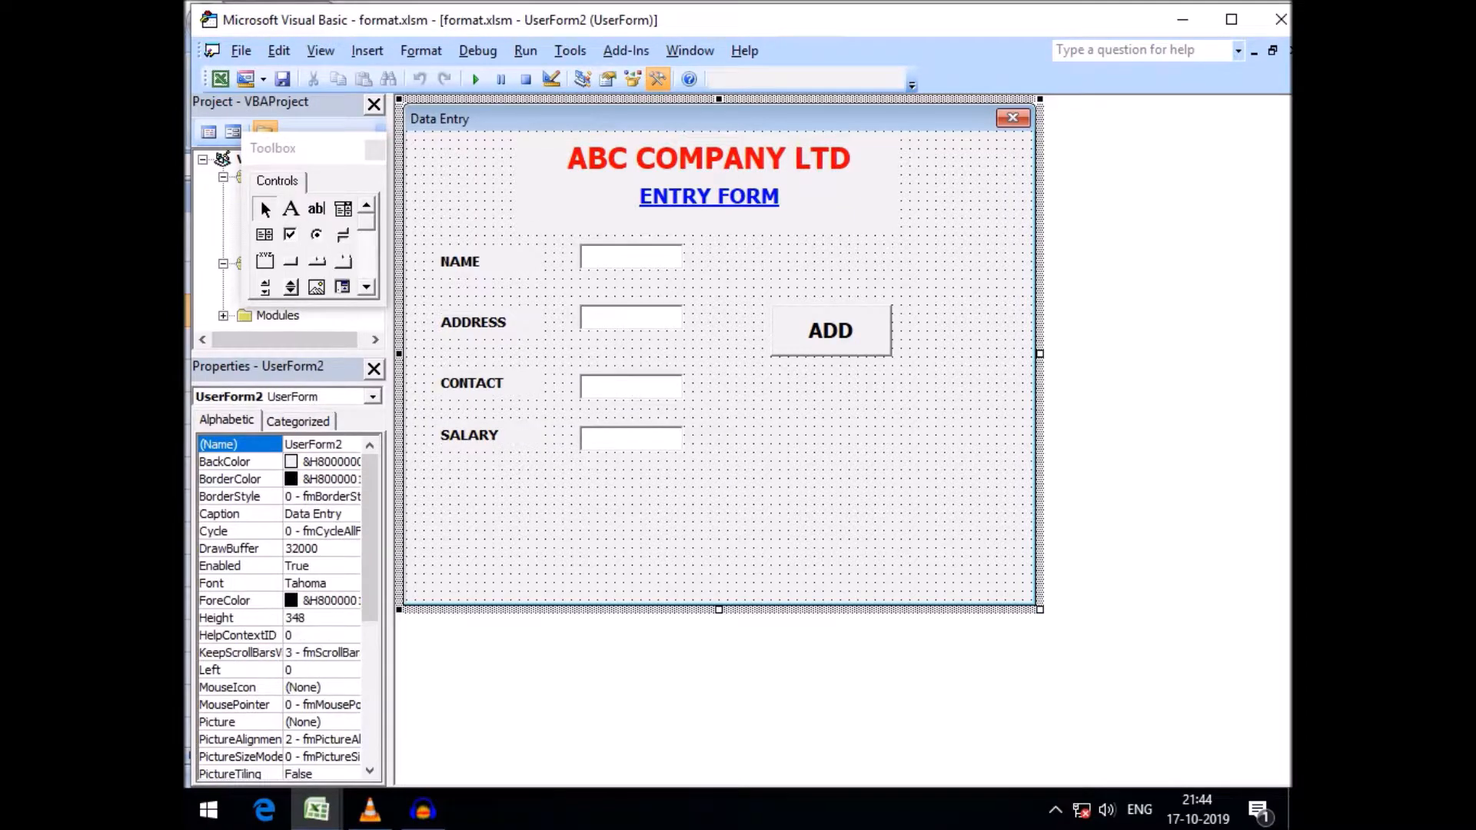
Open the ADD button's code and duplicate the blank-name check block beneath it
double_click(831, 330)
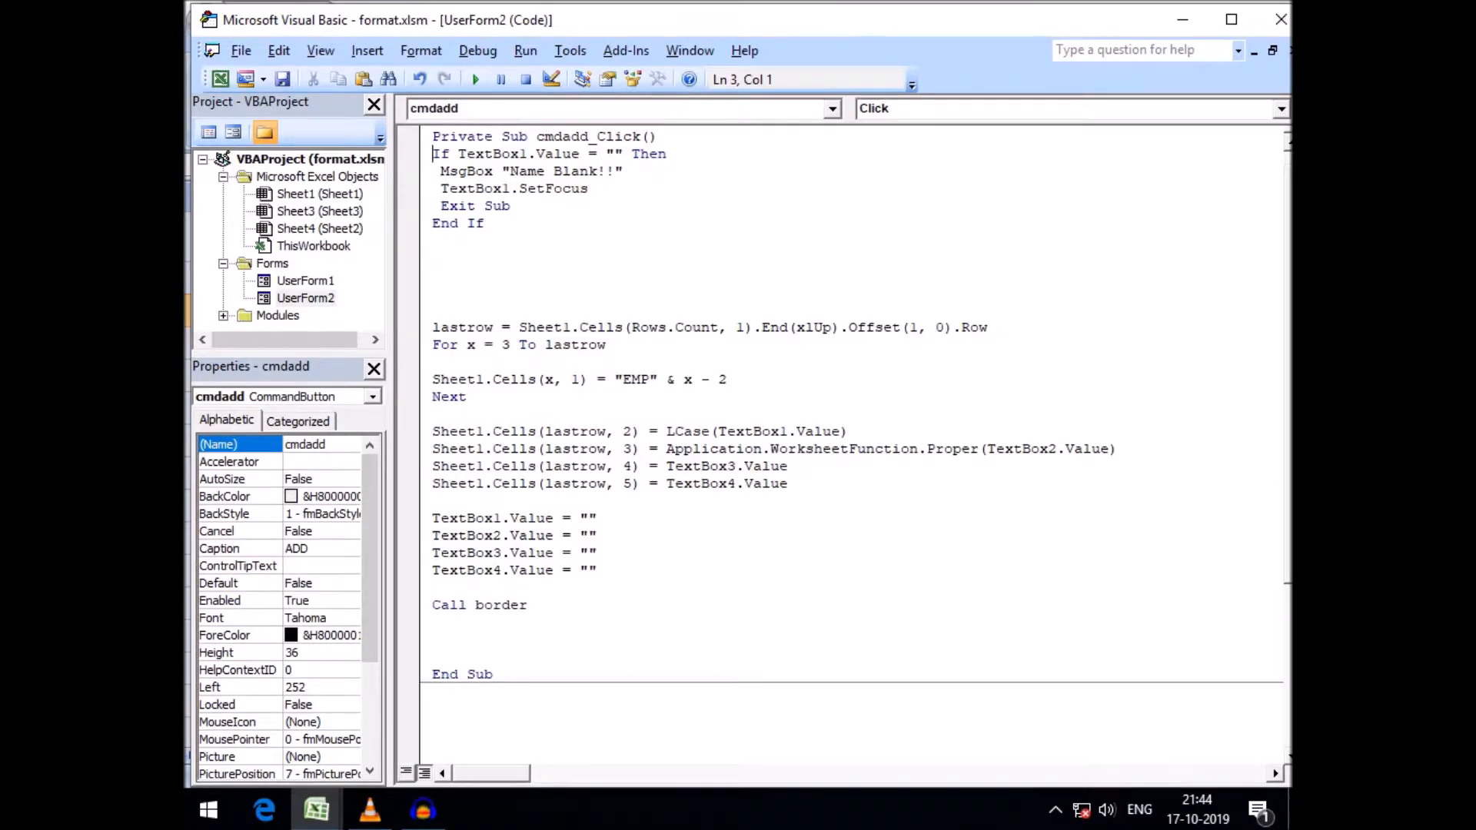
drag(433, 154, 485, 223)
key(ctrl+c)
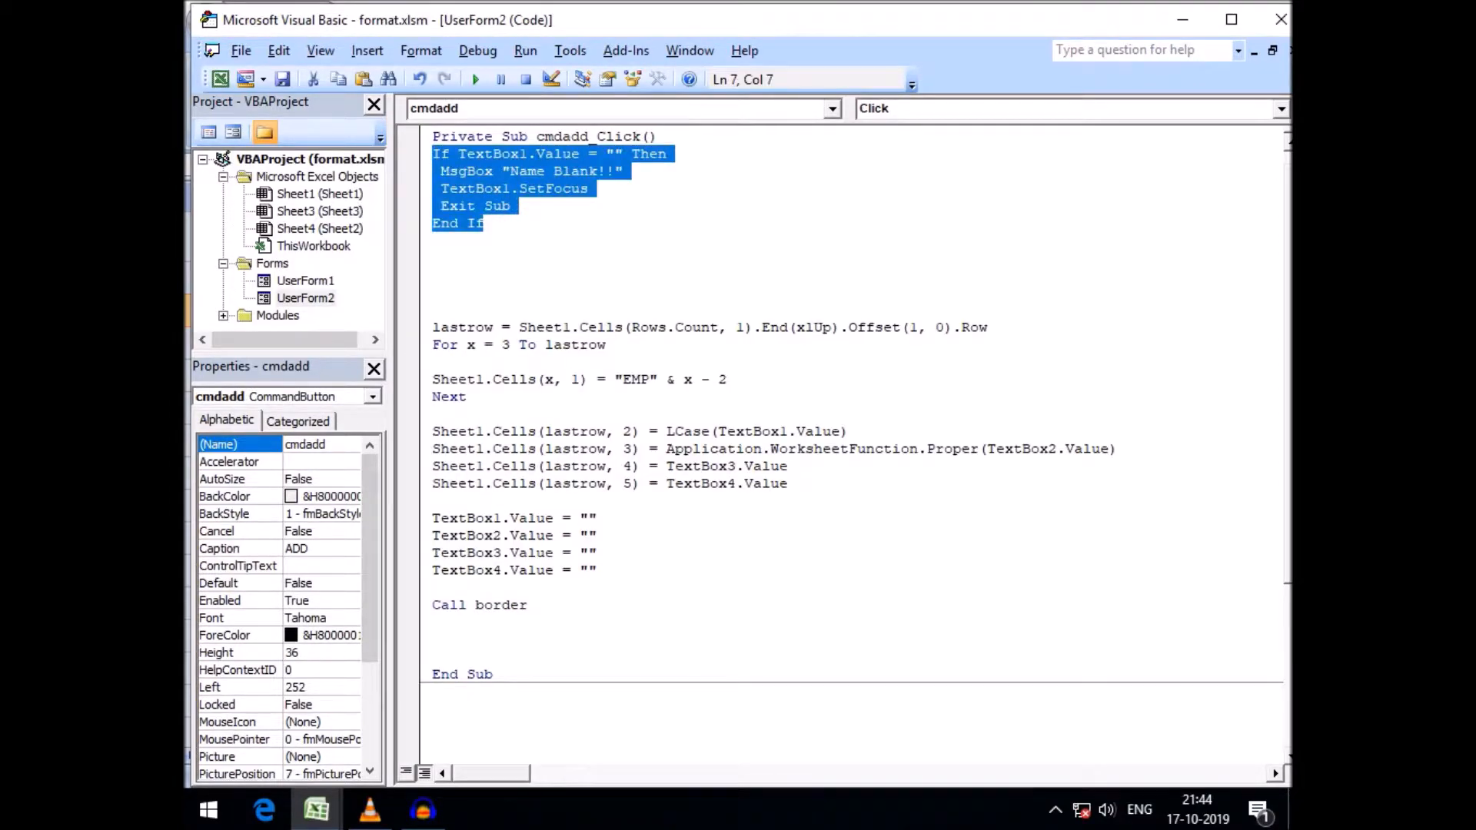
click(433, 258)
key(Return)
key(ctrl+v)
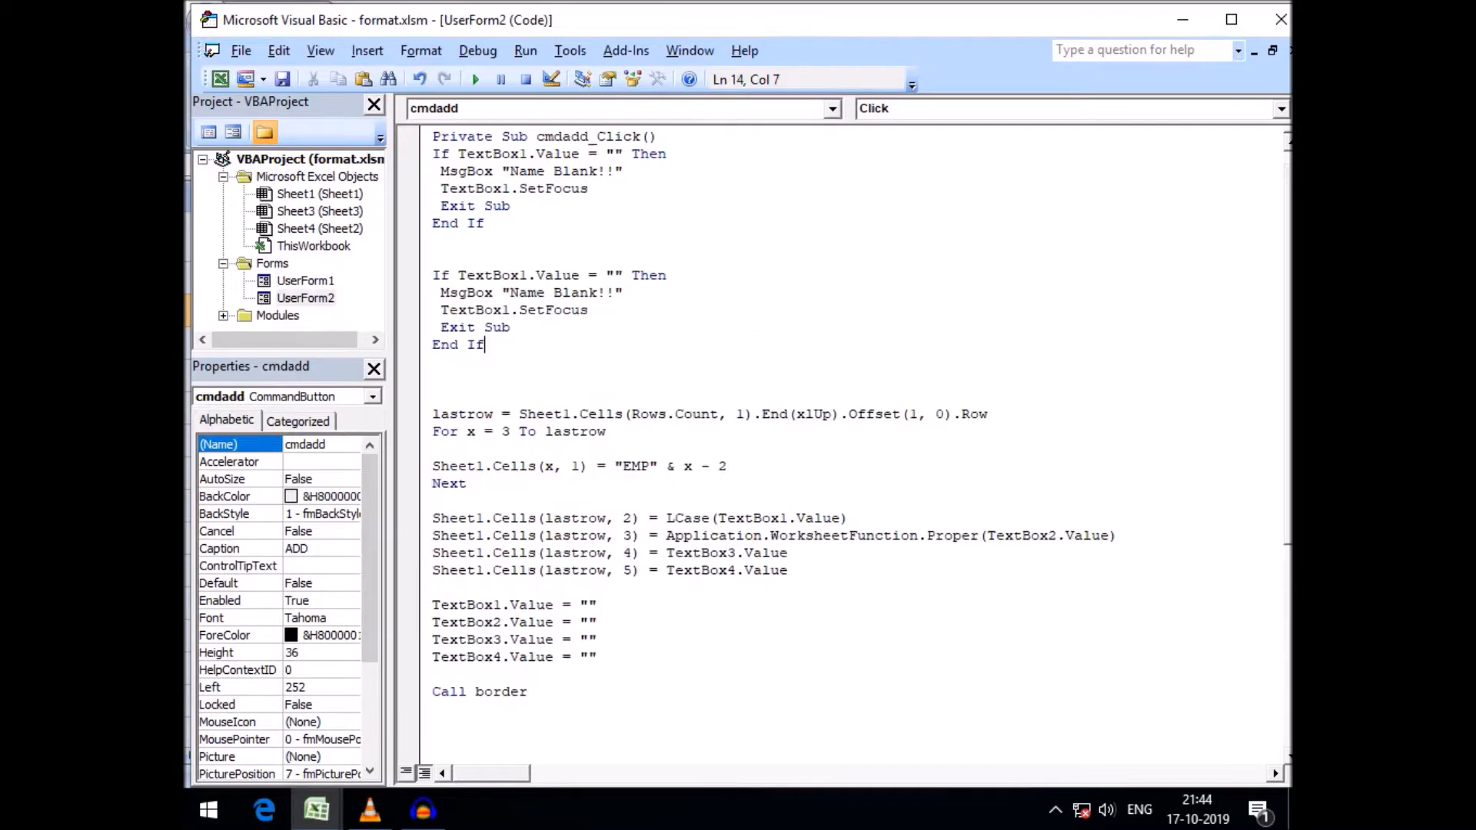
Make the copied block check TextBox2, show "Adress Blank!!", and set focus to TextBox2, adding a blank line after it
click(522, 276)
key(Delete)
text(2)
drag(509, 292, 543, 292)
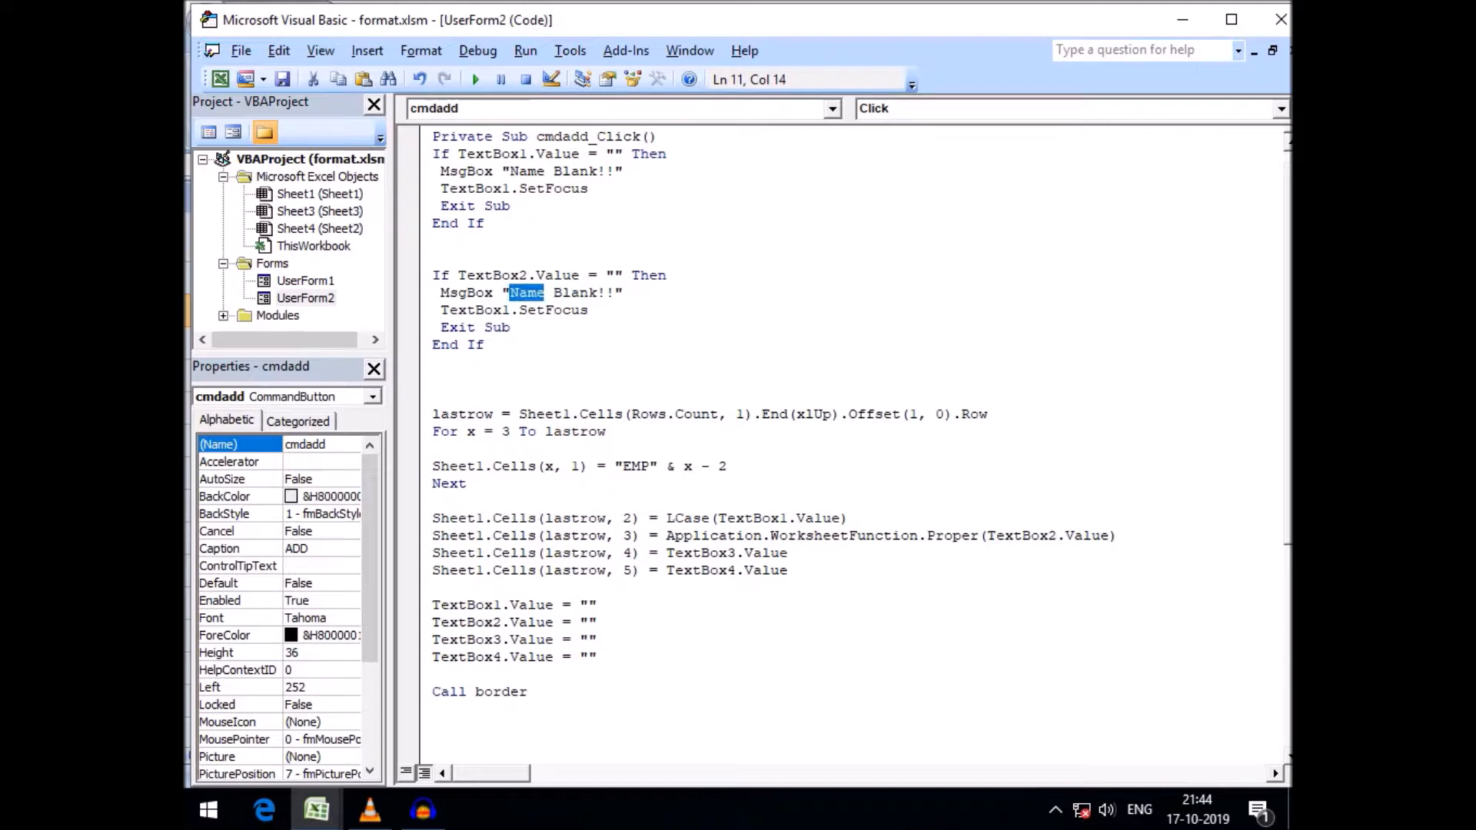
text(Adress)
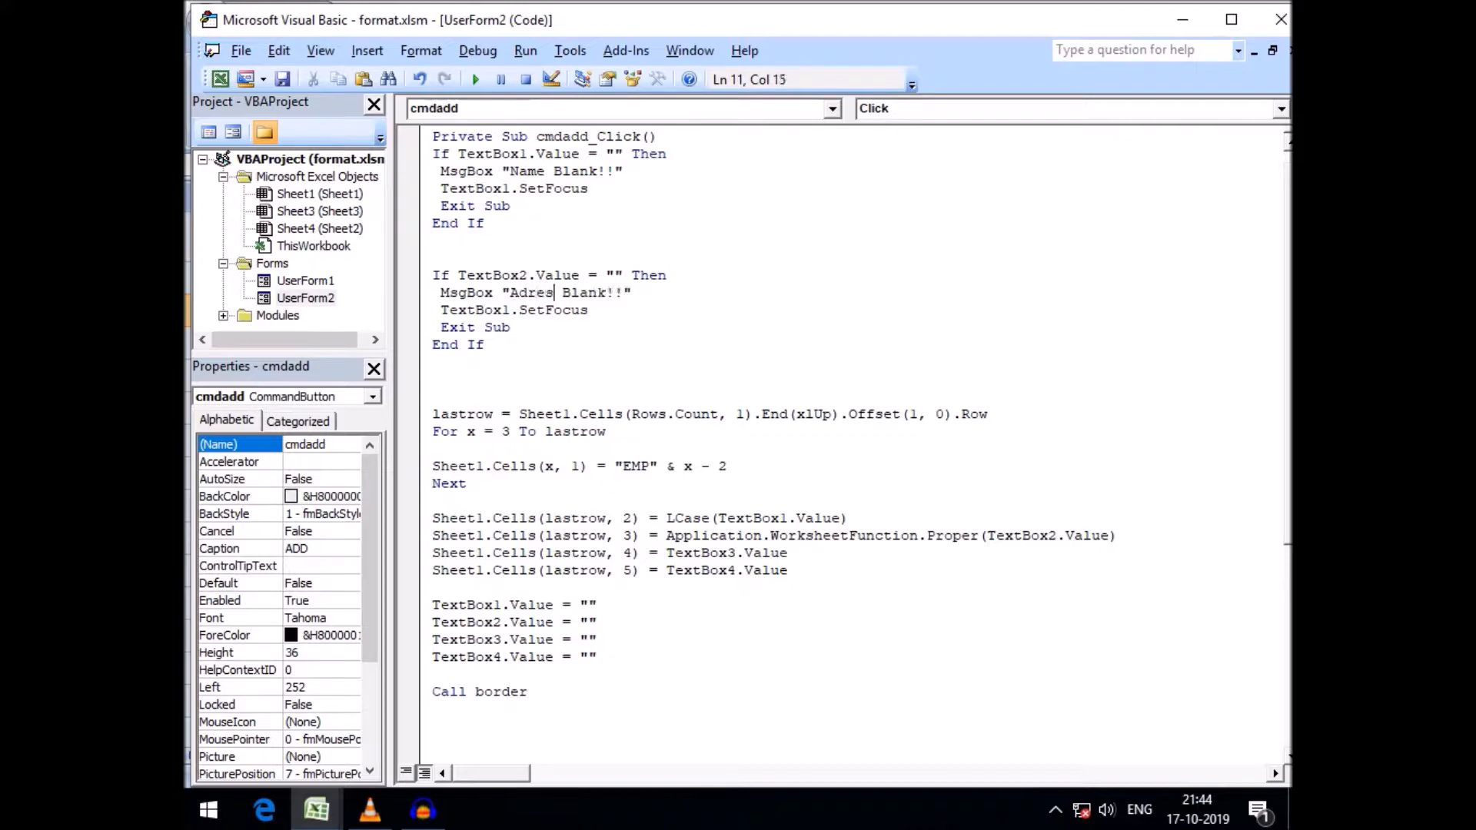
click(502, 311)
key(Delete)
text(2)
key(Down)
click(433, 379)
key(Return)
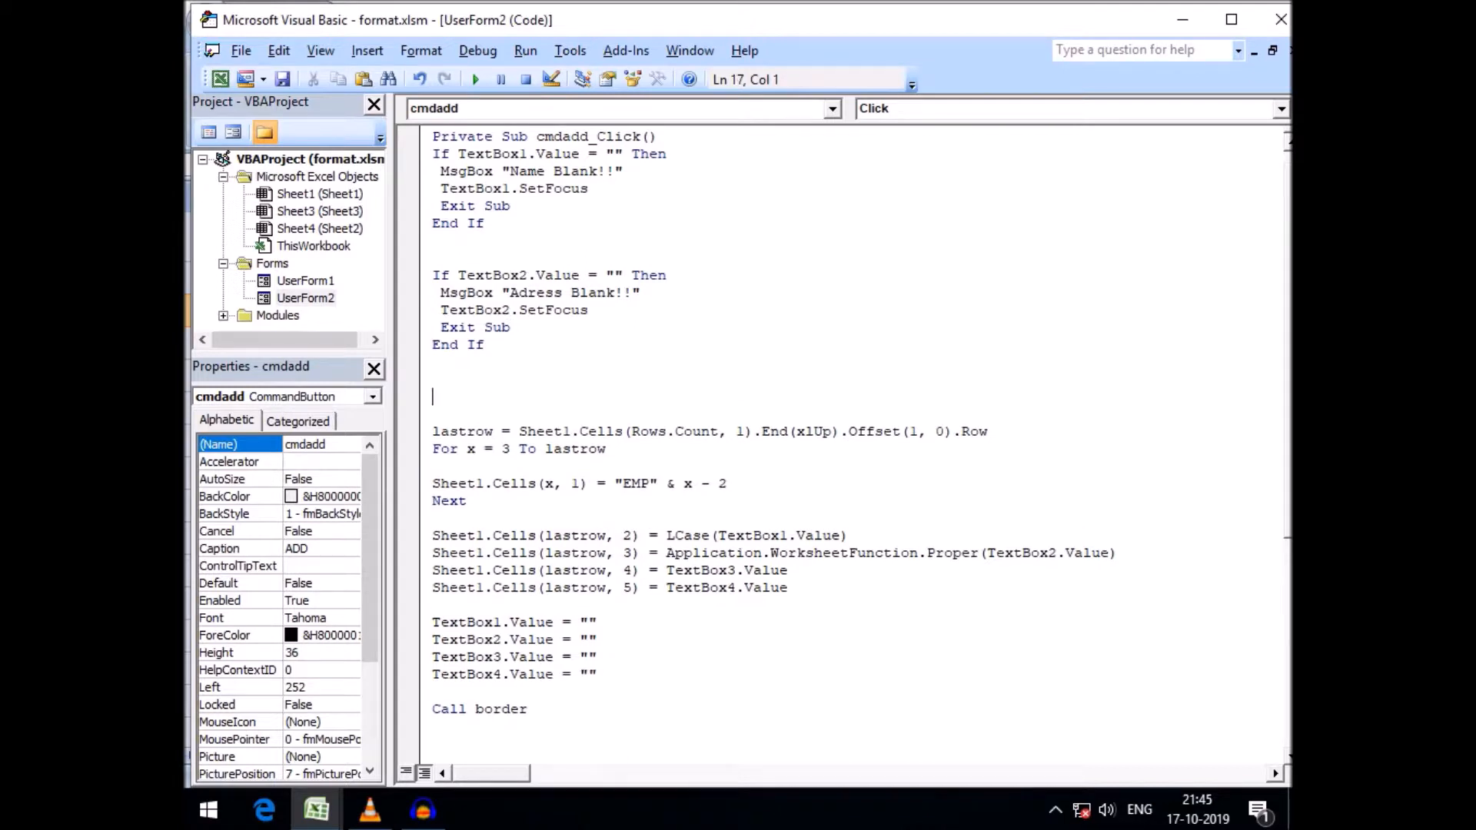
Duplicate the address check block and change the copy to test TextBox3
drag(433, 275, 483, 344)
key(ctrl+c)
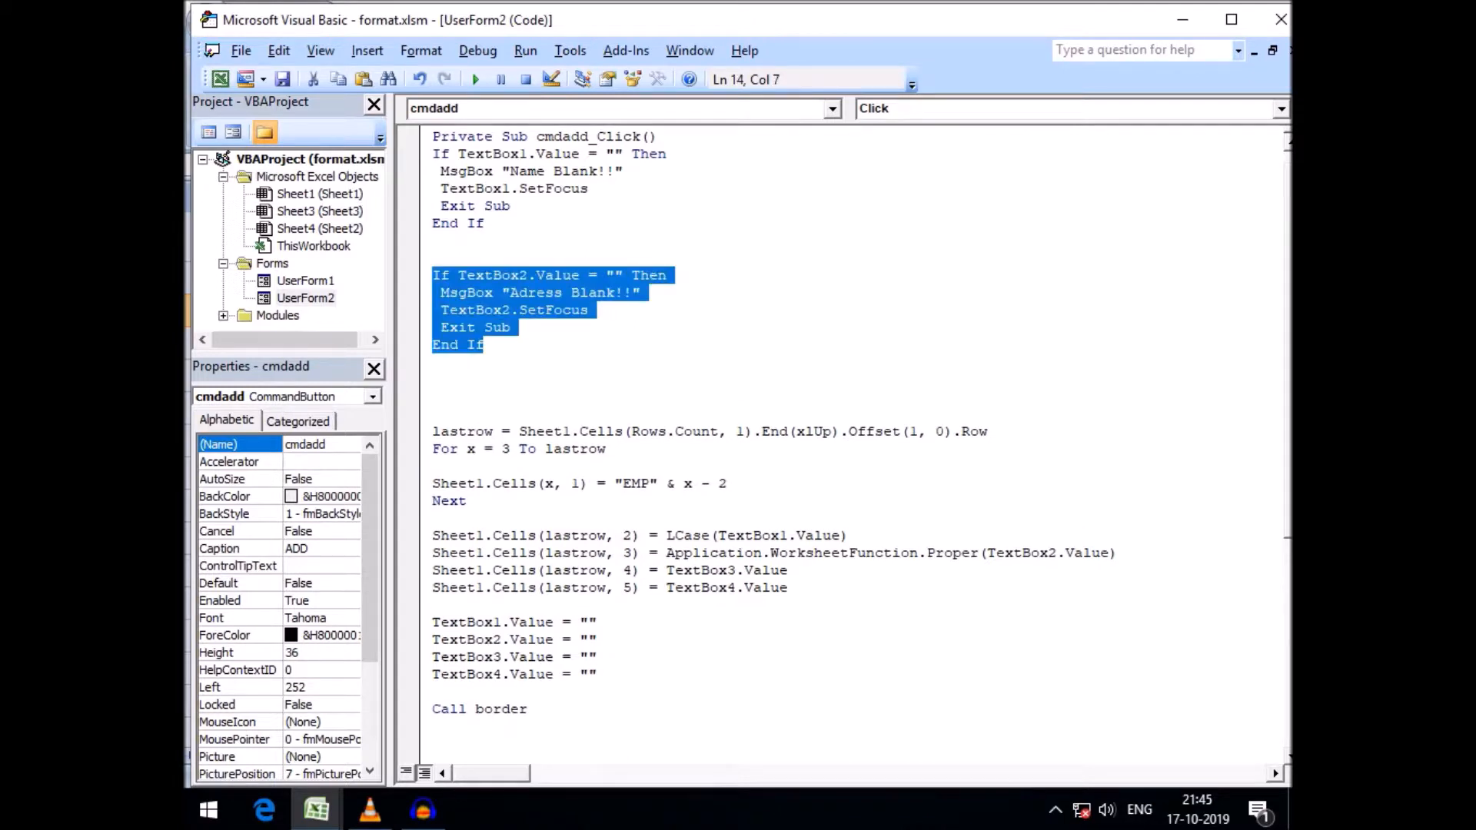
click(433, 380)
key(ctrl+v)
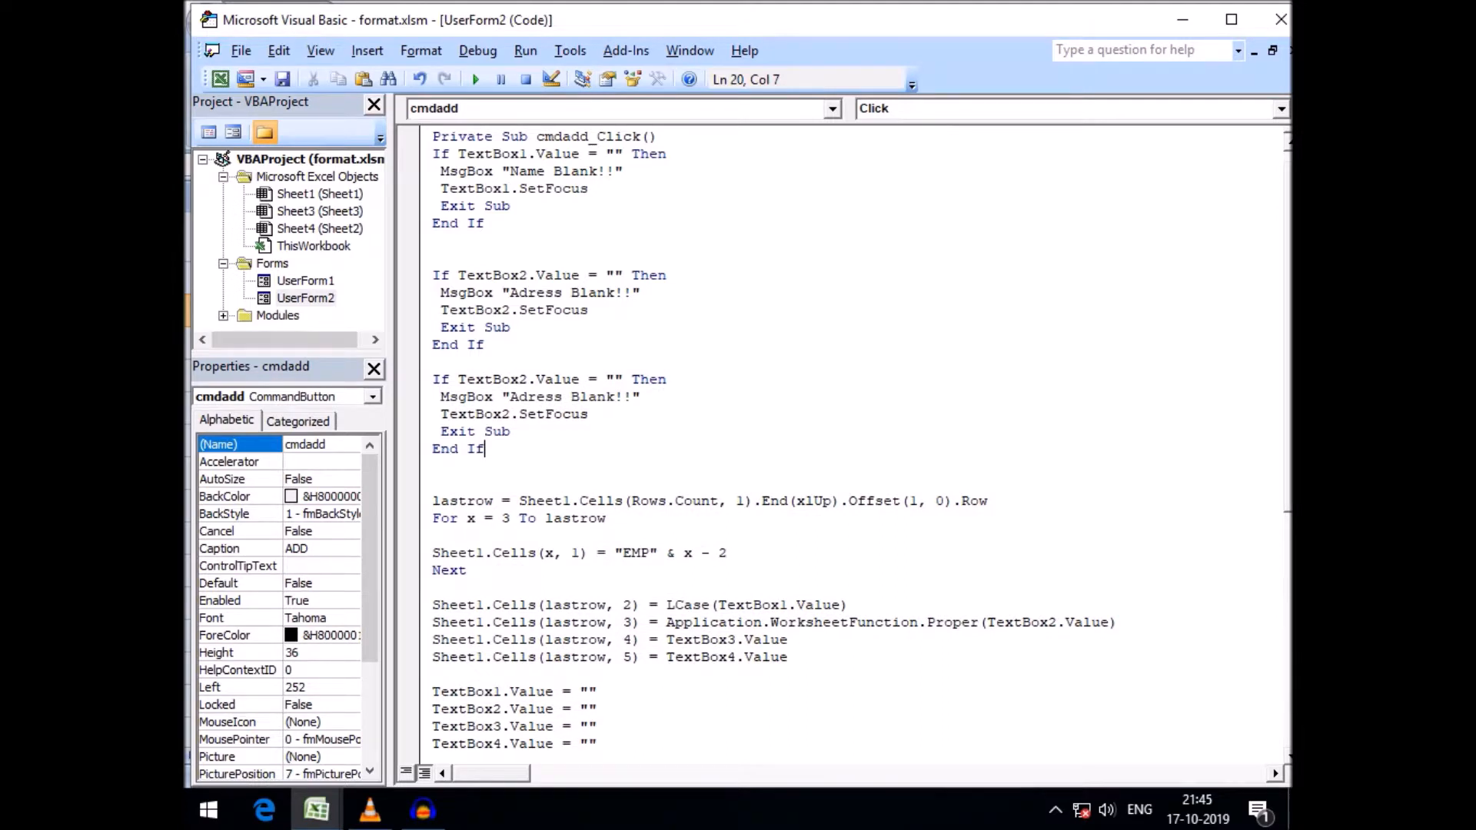
click(519, 380)
key(Delete)
text(3)
mouse_move(316, 810)
click(300, 700)
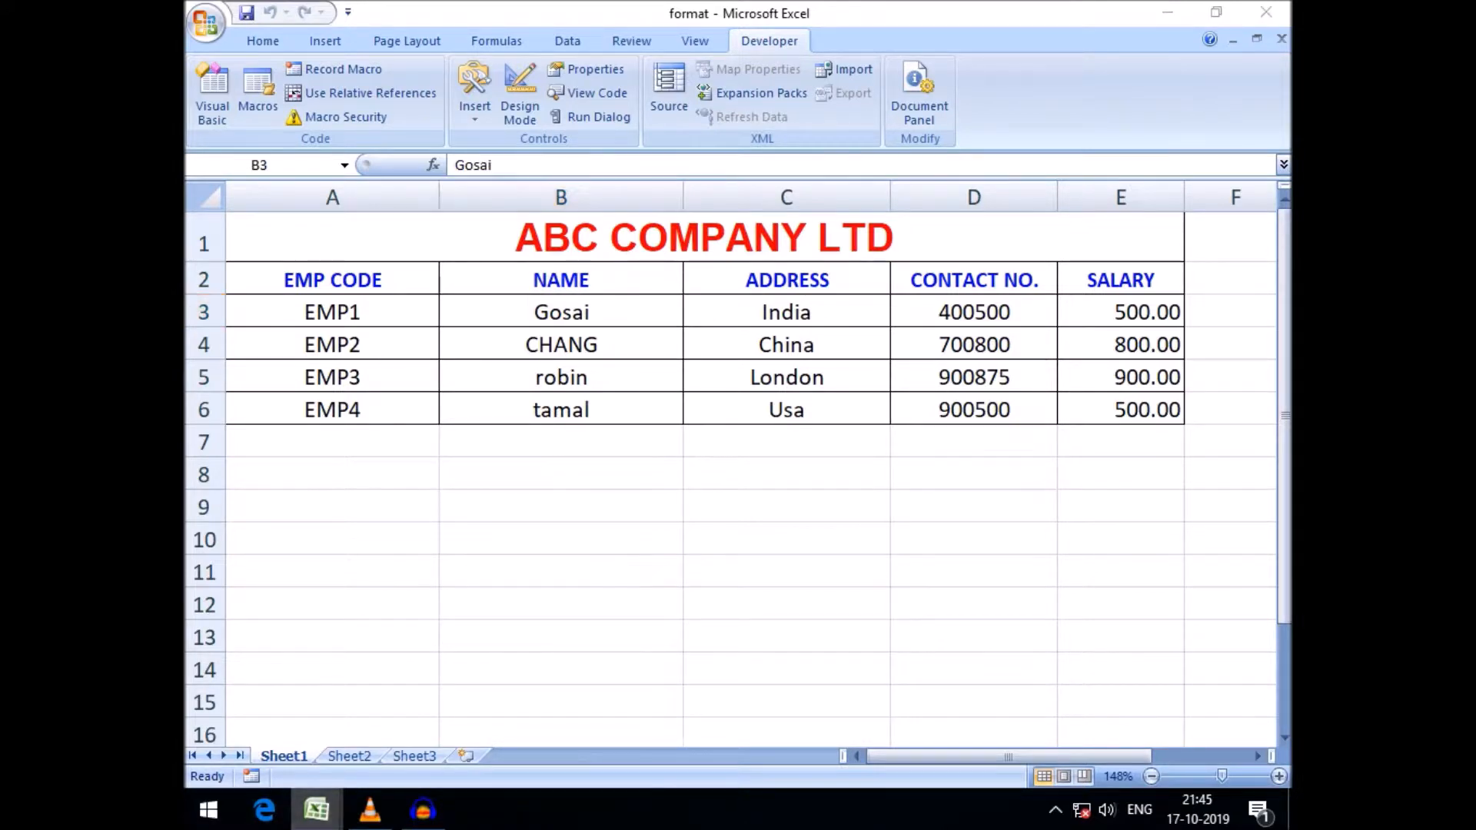
mouse_move(316, 809)
click(528, 700)
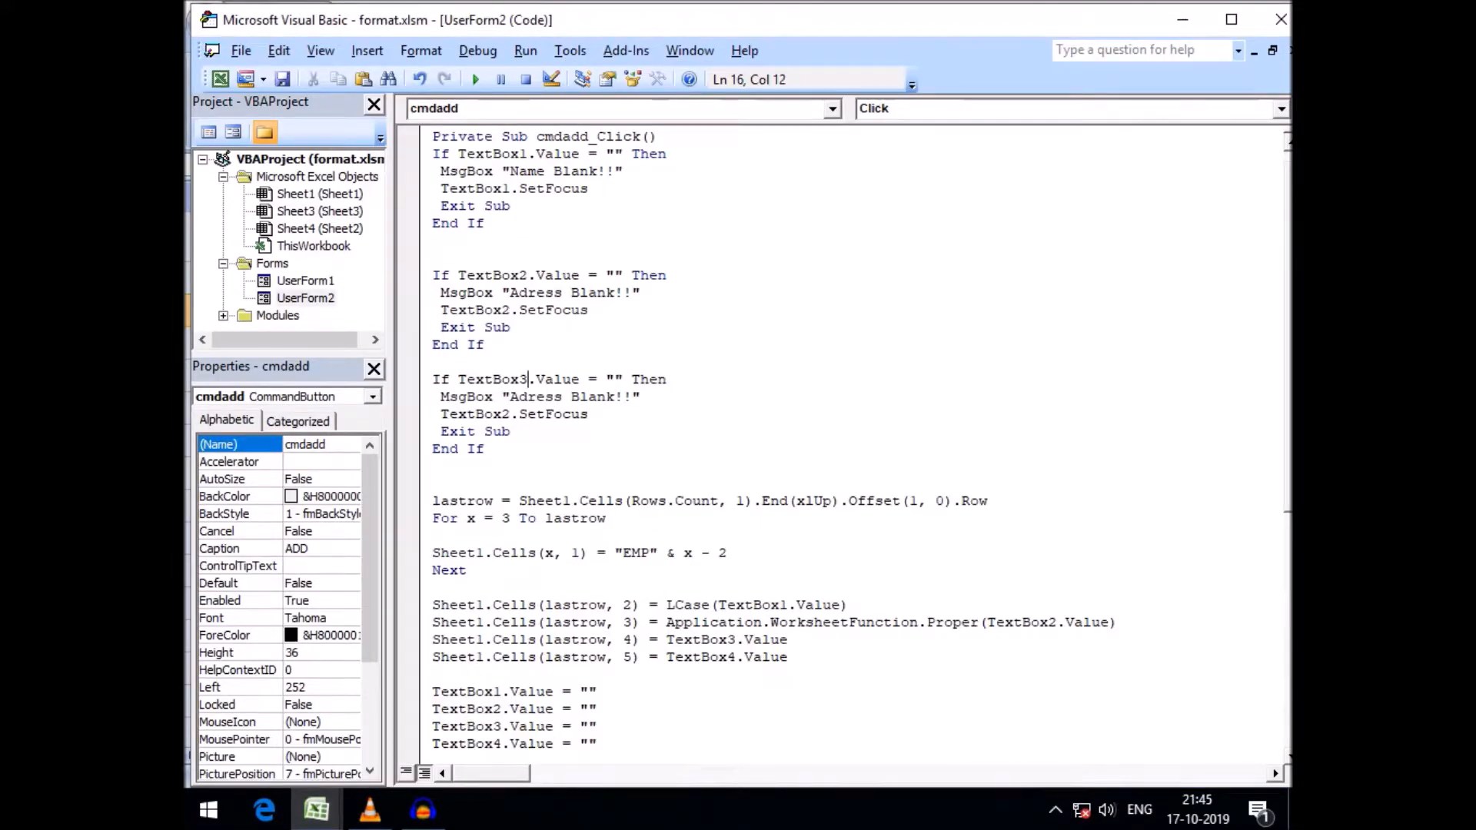
Set the third block's message to "Contact Blank!!" and its focus to TextBox3, adding a blank line after it
key(Down)
double_click(531, 398)
text(Contact)
click(503, 415)
key(Delete)
text(3)
key(Down)
key(Down)
key(Down)
key(Return)
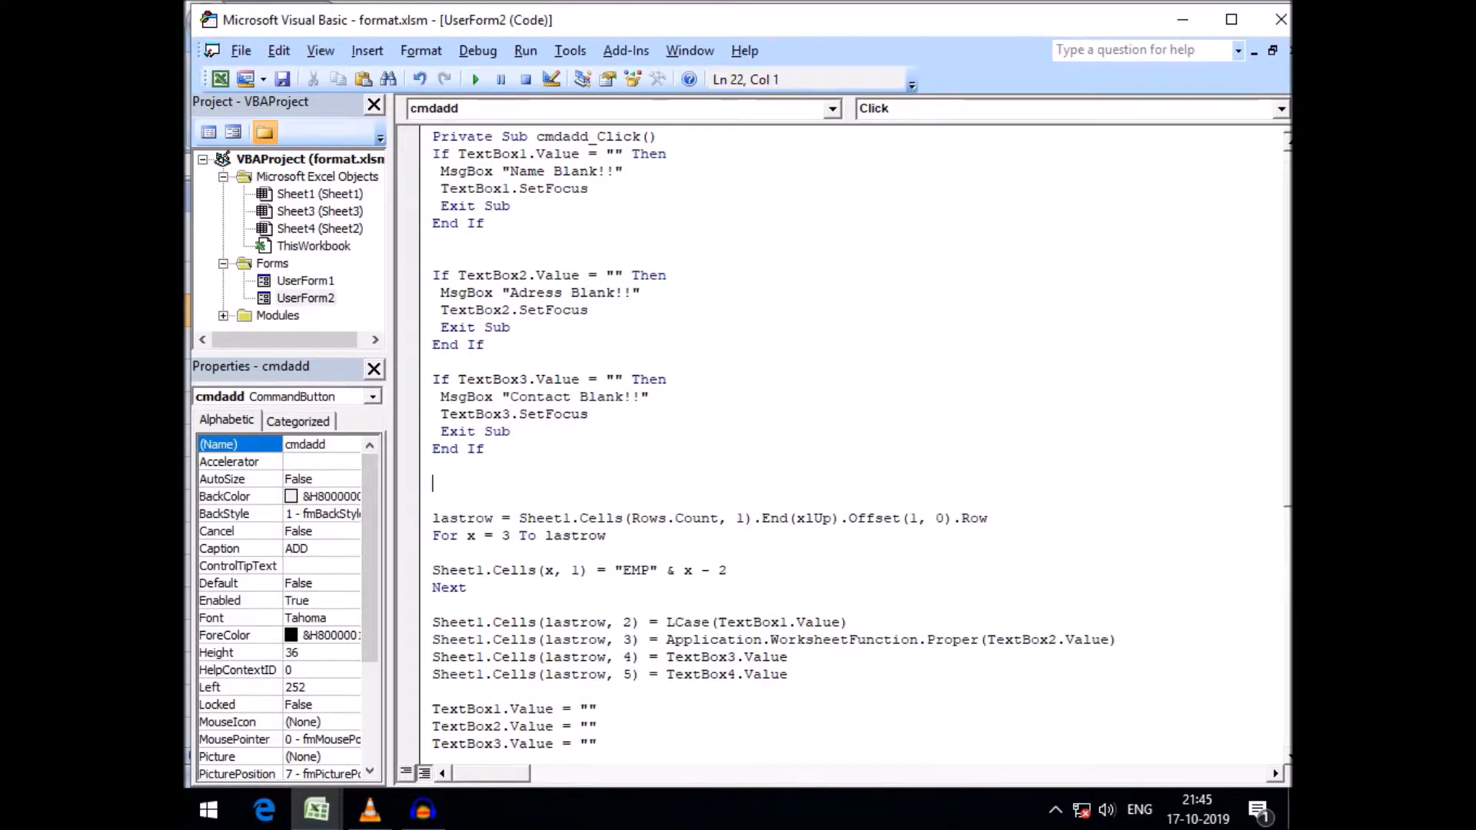
Duplicate the contact check block and change the copy to test TextBox4
drag(433, 380, 484, 449)
key(ctrl+c)
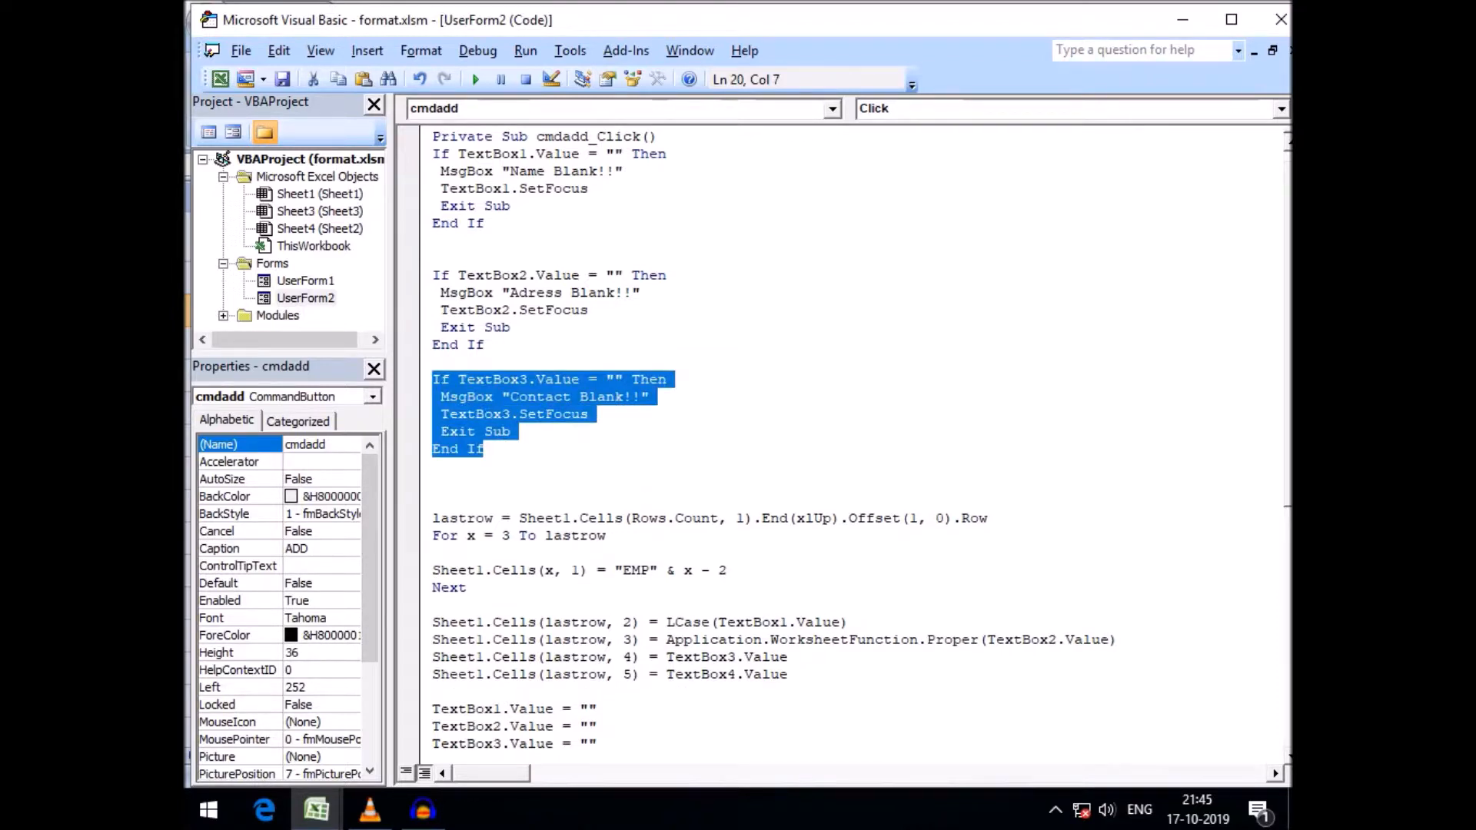
key(Down)
key(Return)
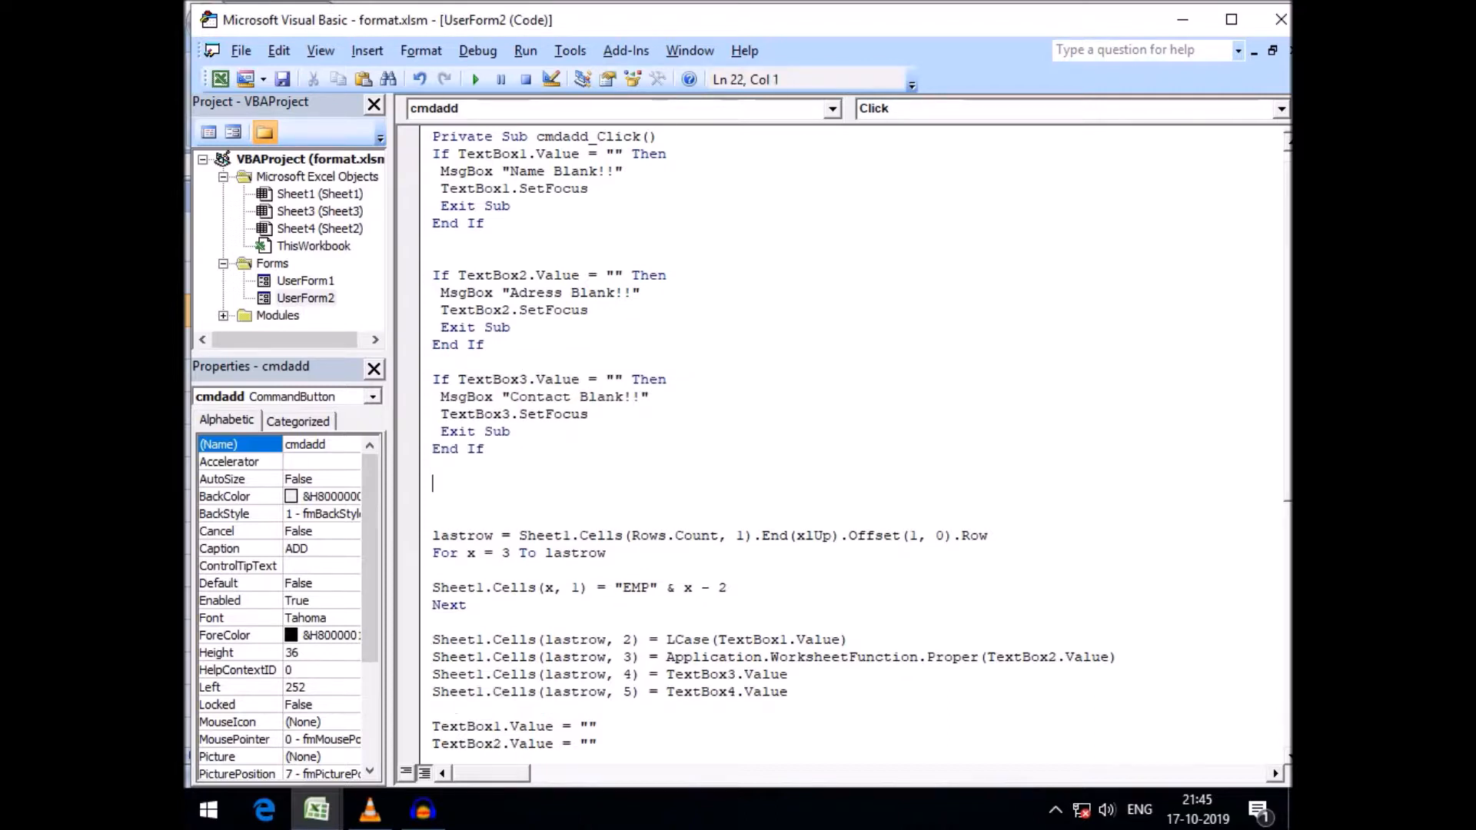
key(ctrl+v)
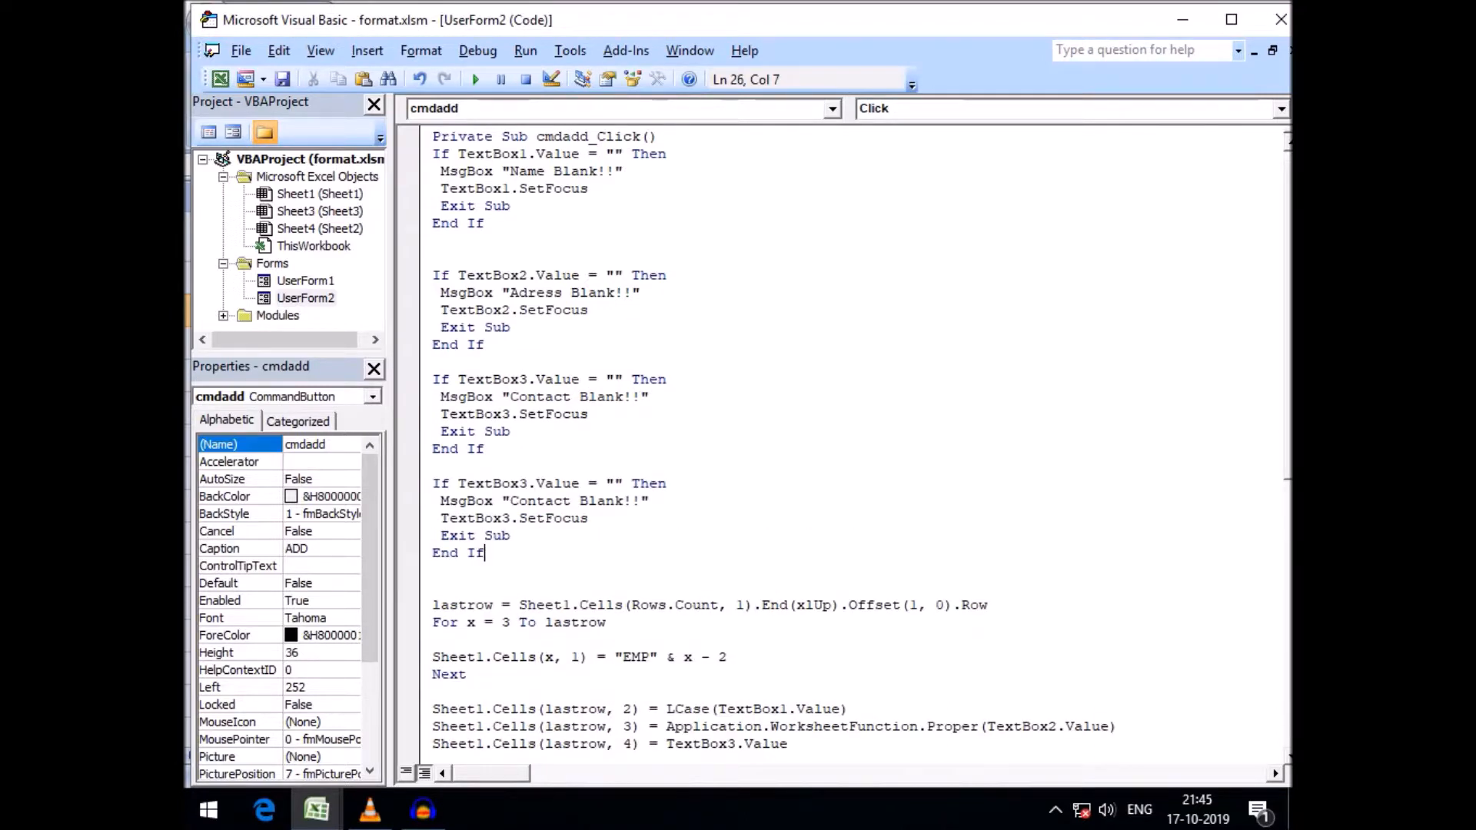
click(520, 483)
key(Delete)
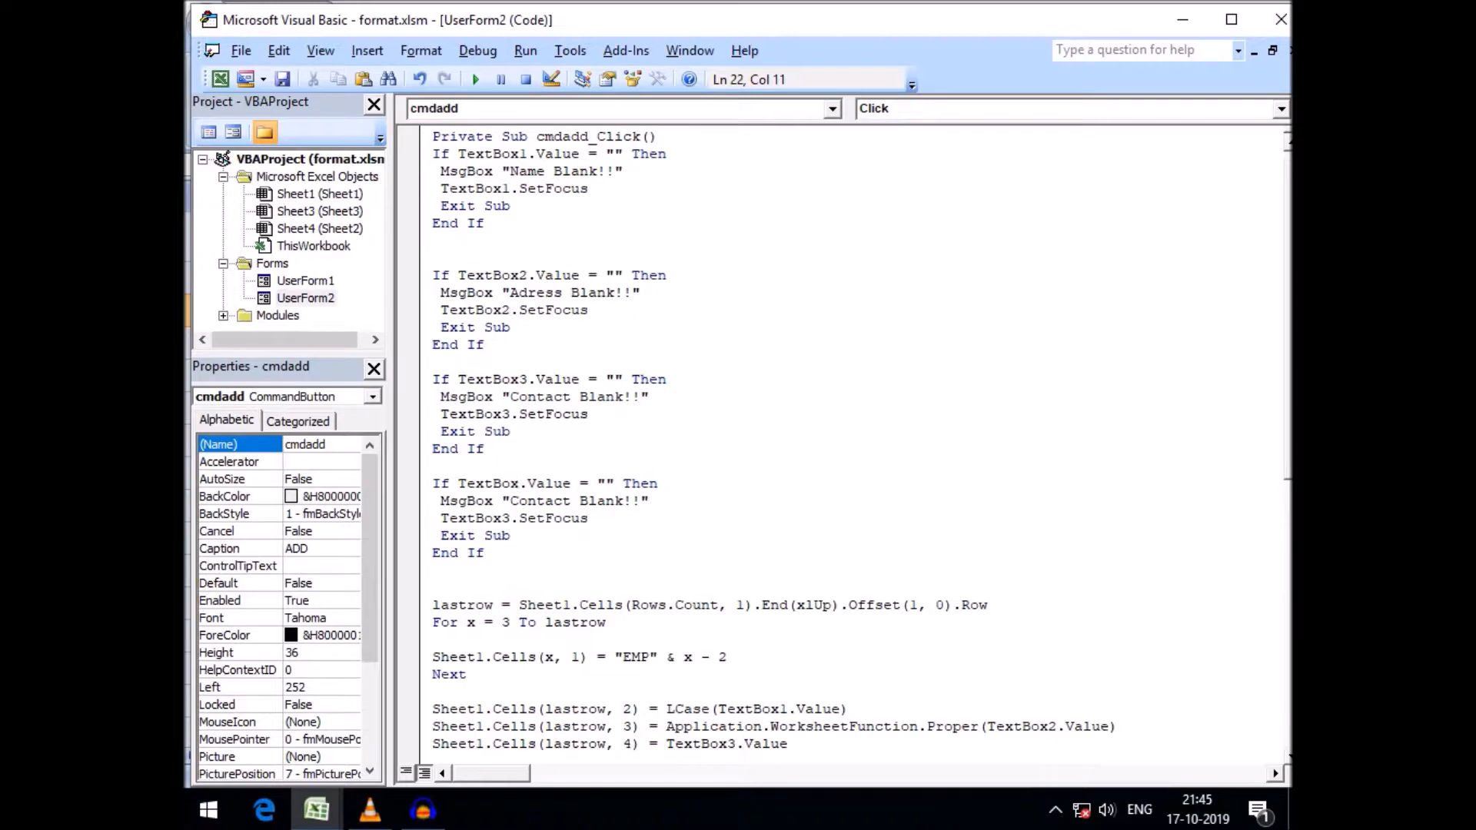
text(4)
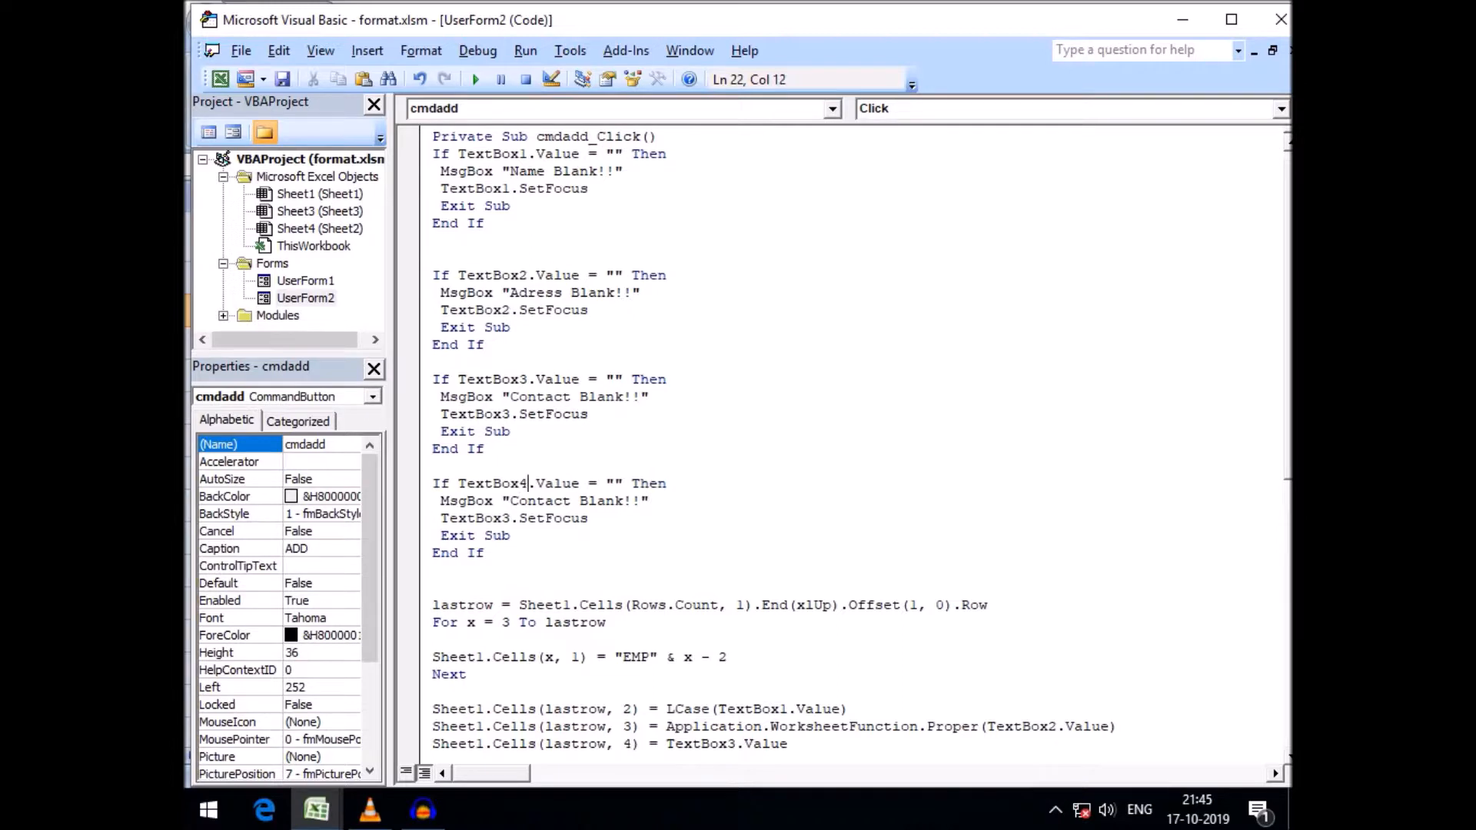
Set the fourth block's message to "Salary Blank!!" and its focus to TextBox4
double_click(536, 501)
text(Salary)
click(485, 553)
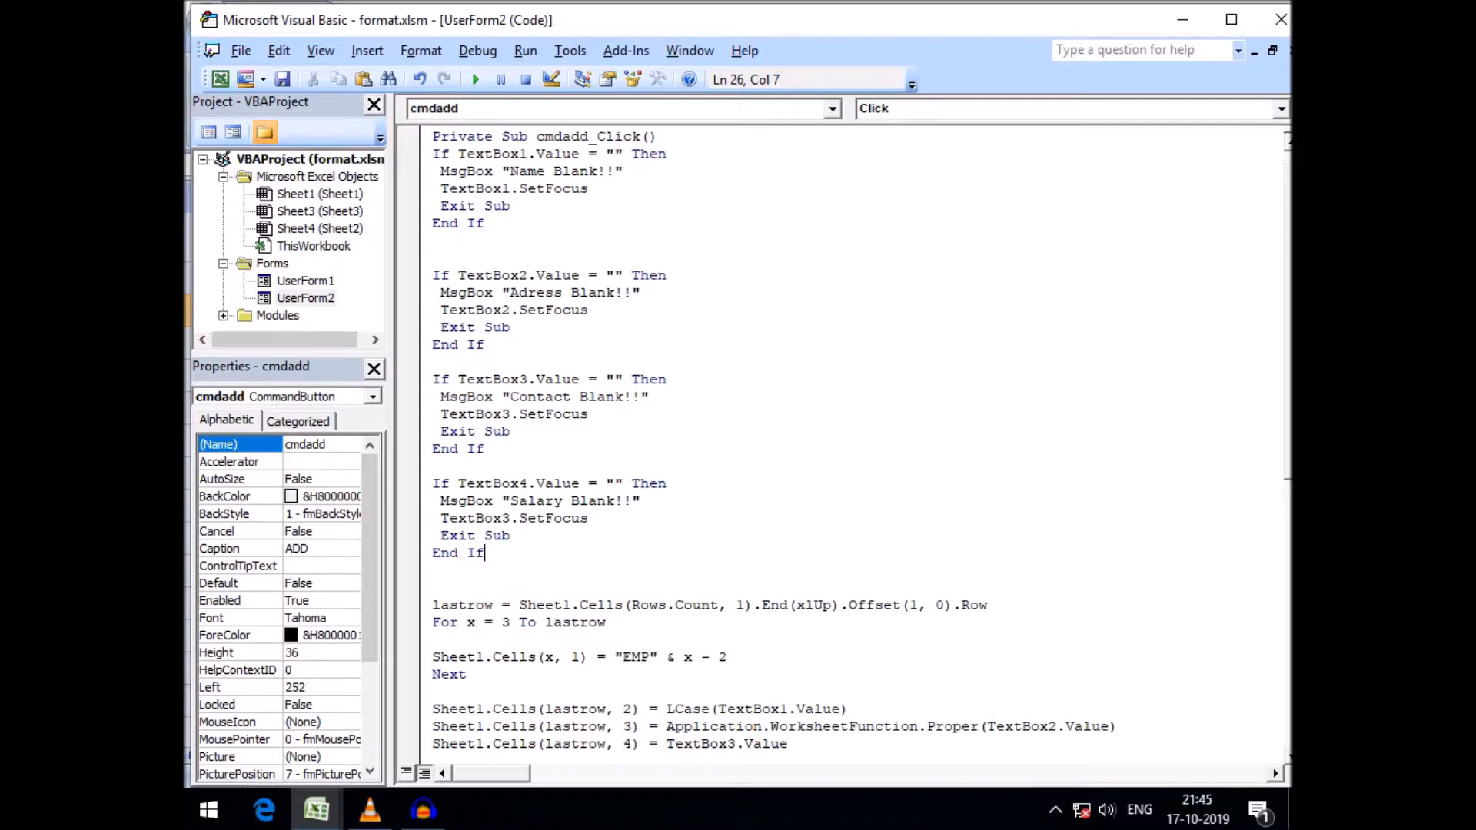
key(Up)
key(Up)
key(Right)
key(Right)
key(Delete)
text(4)
click(433, 588)
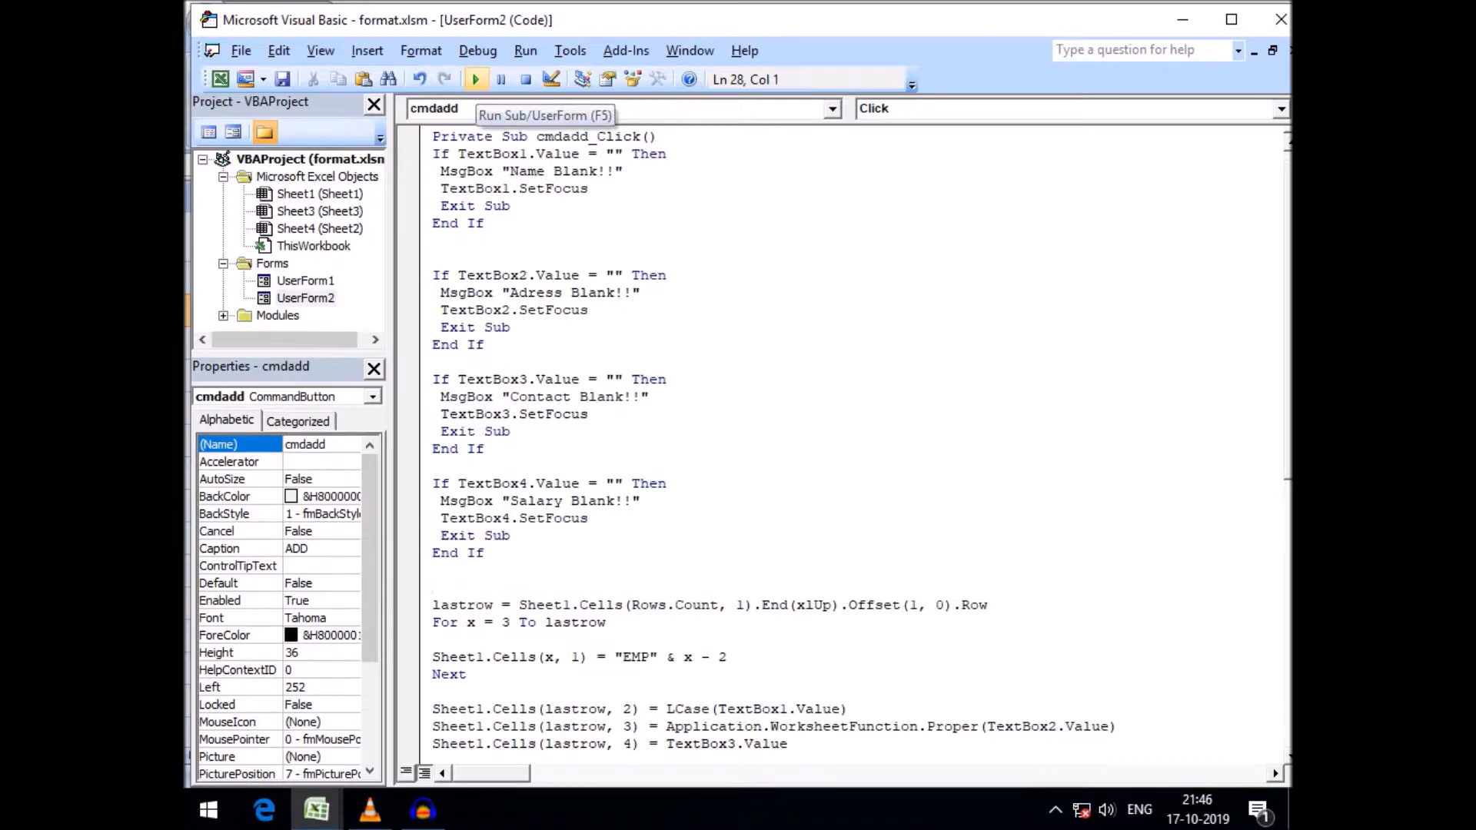
Run the form and close it
click(475, 79)
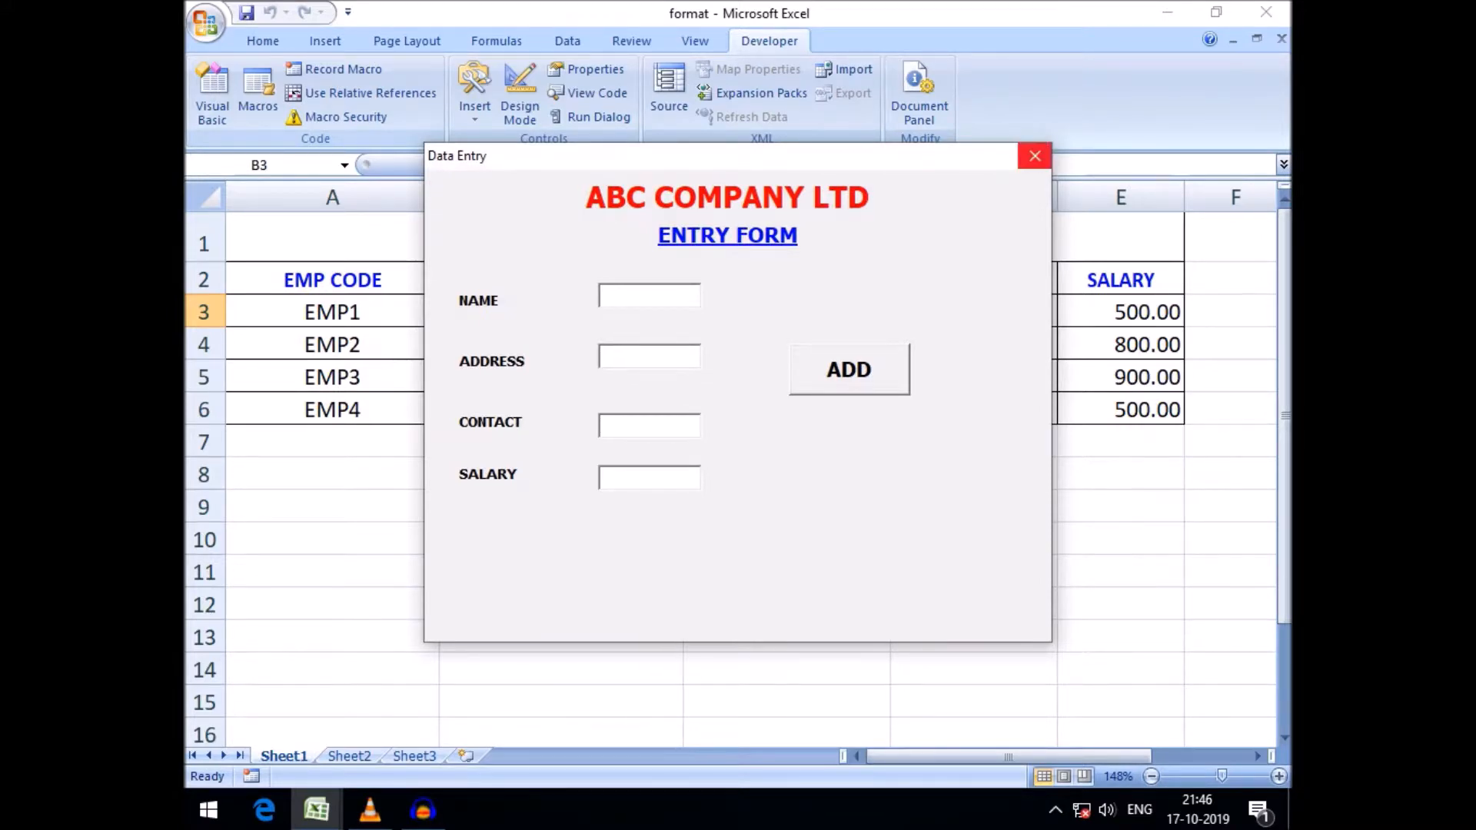
click(1035, 156)
Reopen the ADD button's code and change the name conversion from LCase to UCase
double_click(831, 330)
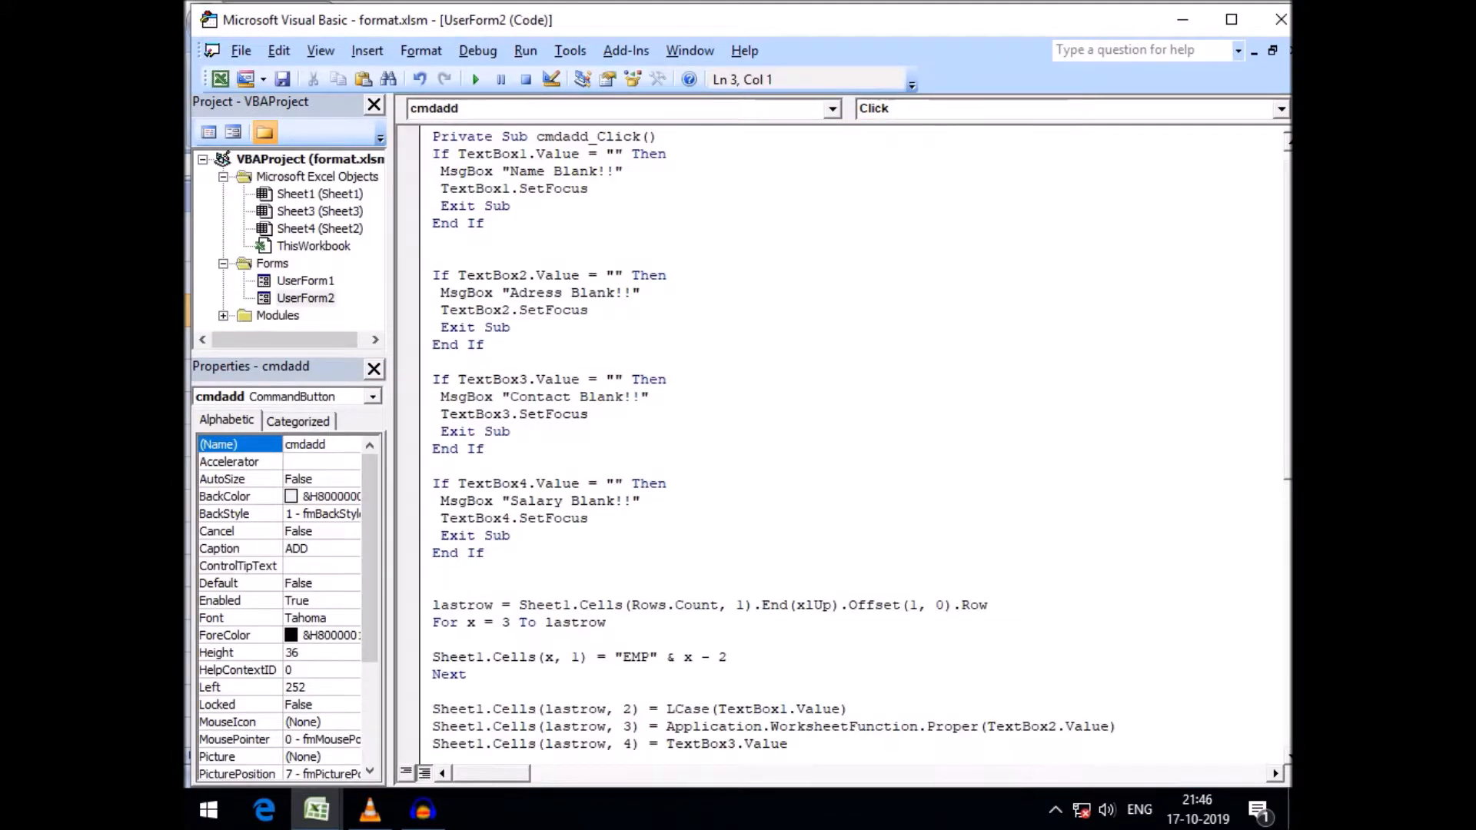
scroll(773, 441, down, 1)
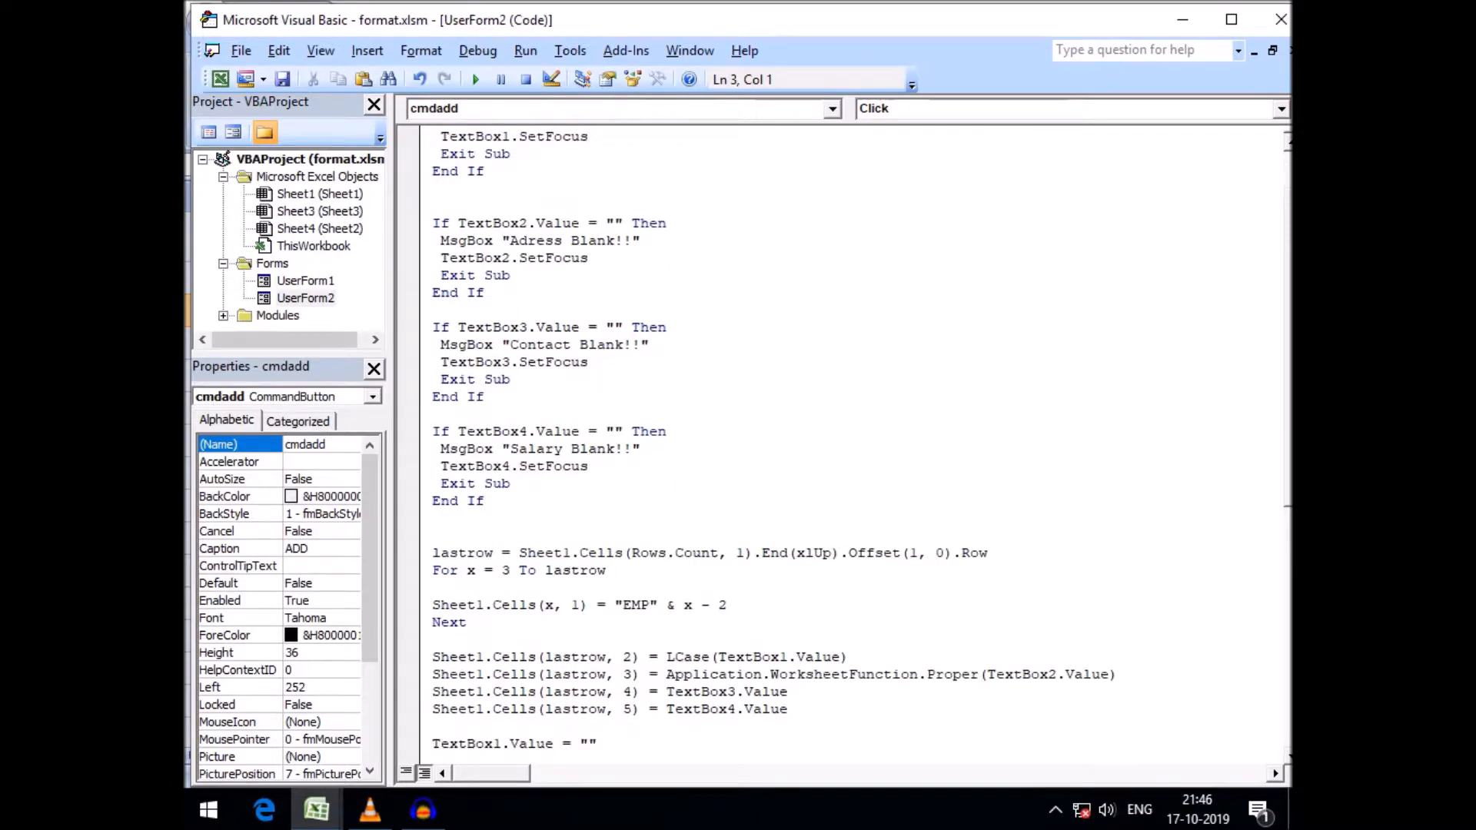
double_click(677, 657)
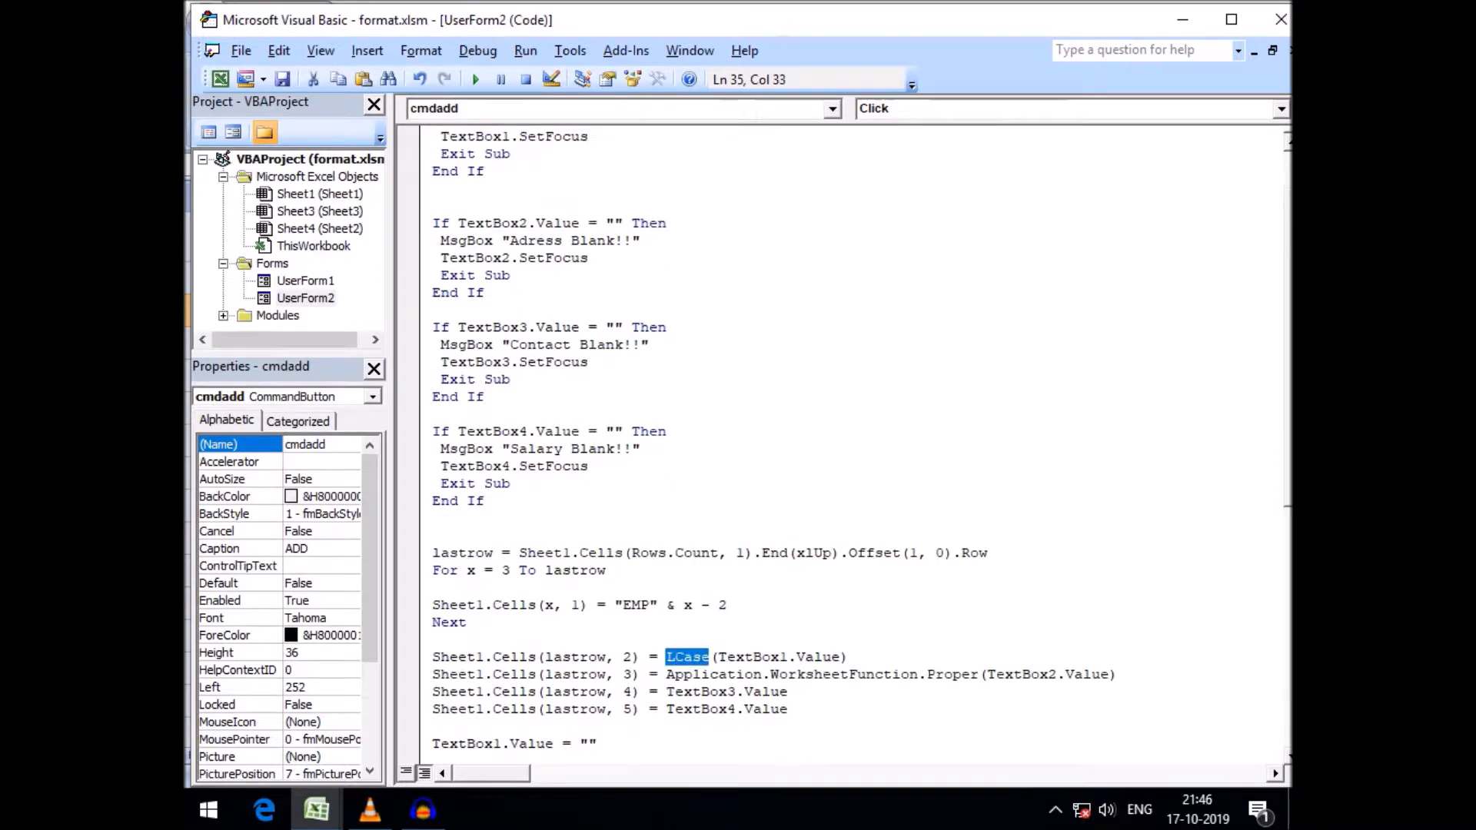
text(ucase)
click(433, 588)
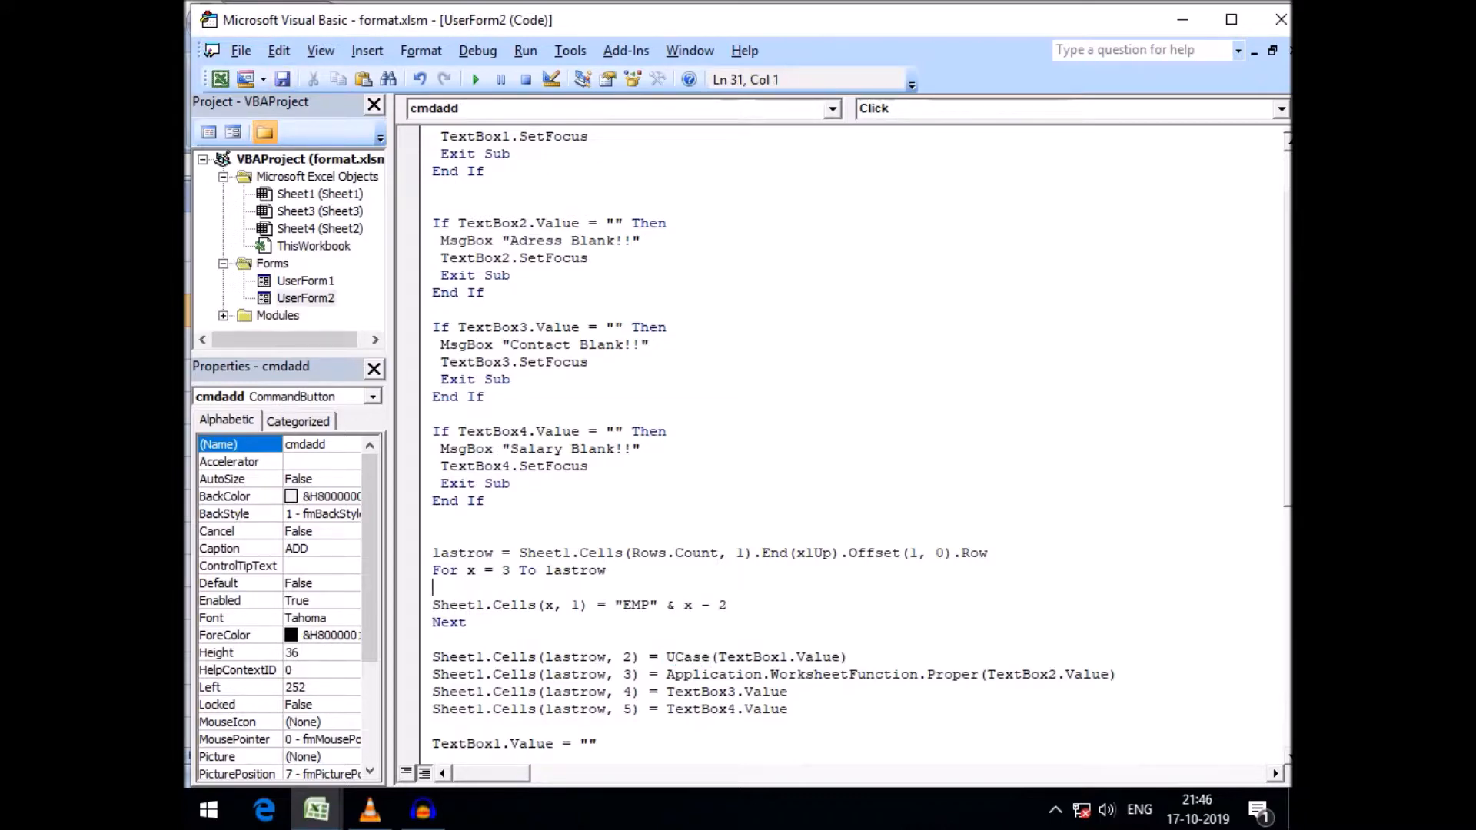
Run the form and add a record with a name, address male, a contact number and salary 900
click(475, 79)
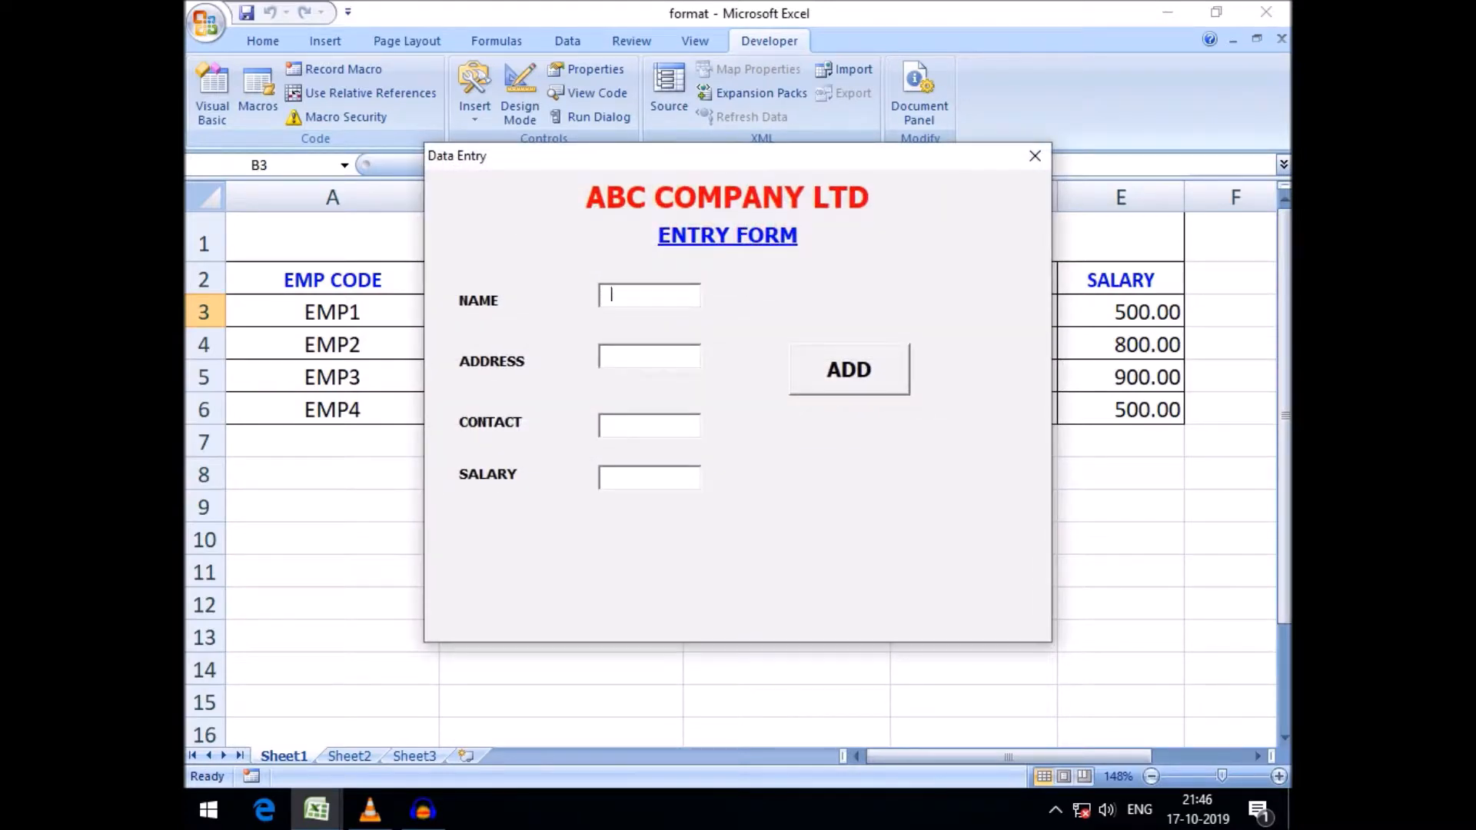
text(molay)
click(649, 356)
text(male)
click(650, 425)
text(897256)
key(Tab)
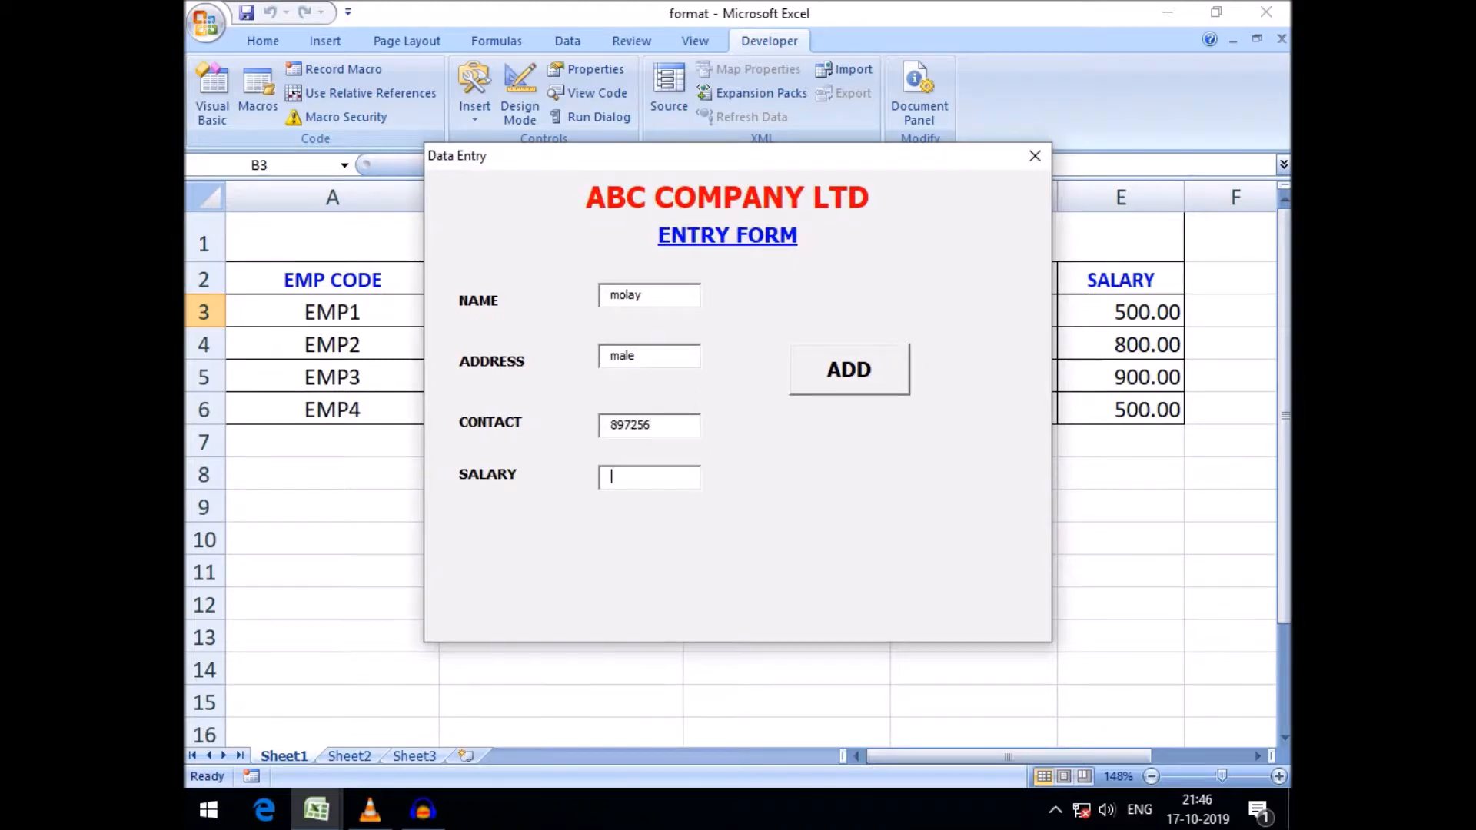
text(900)
key(Tab)
key(Return)
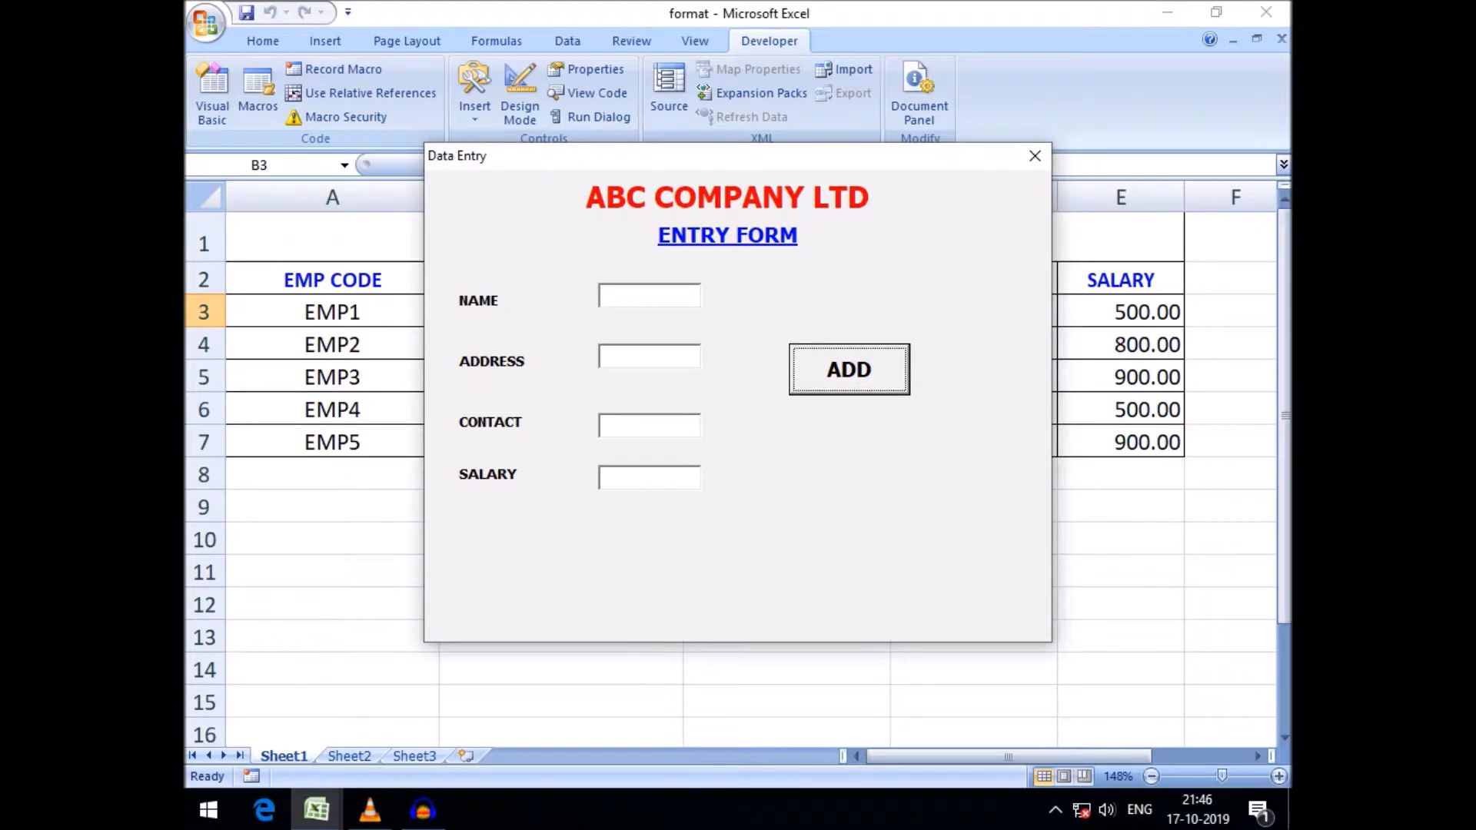
Move the form and try adding a record with a name, address japan, salary 500 and a blank contact
drag(738, 156, 848, 235)
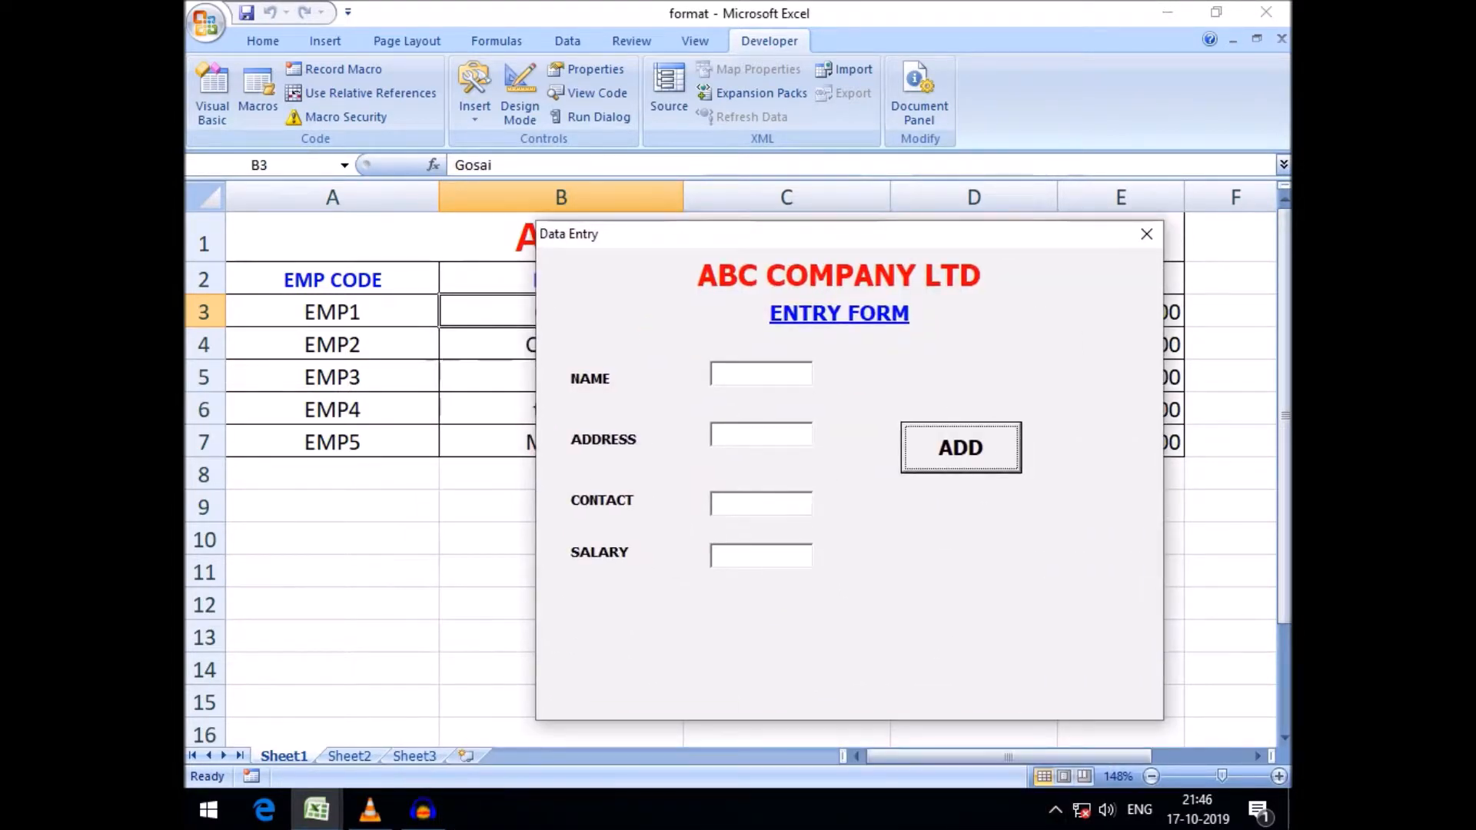
click(759, 375)
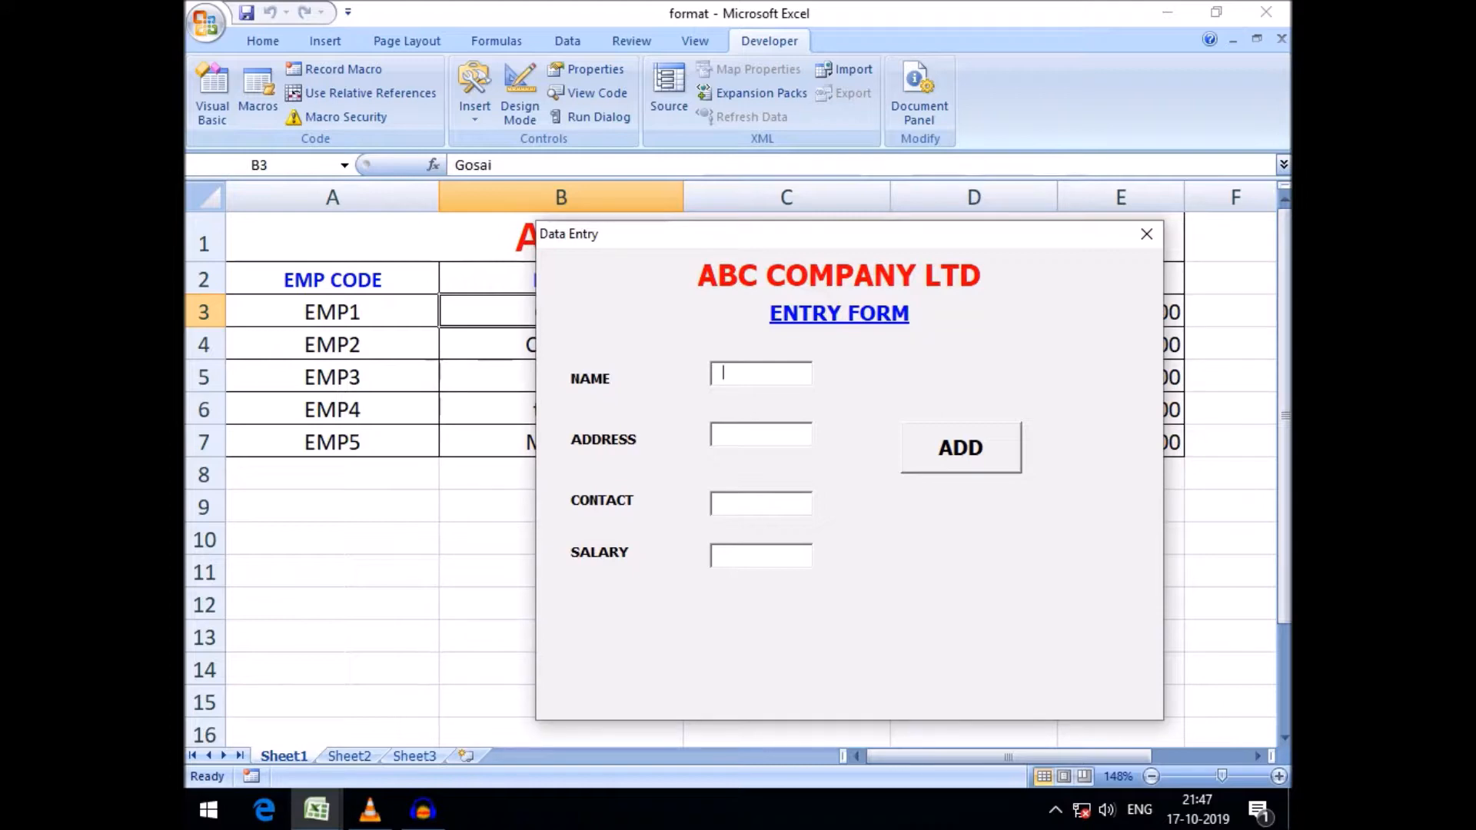
text(an)
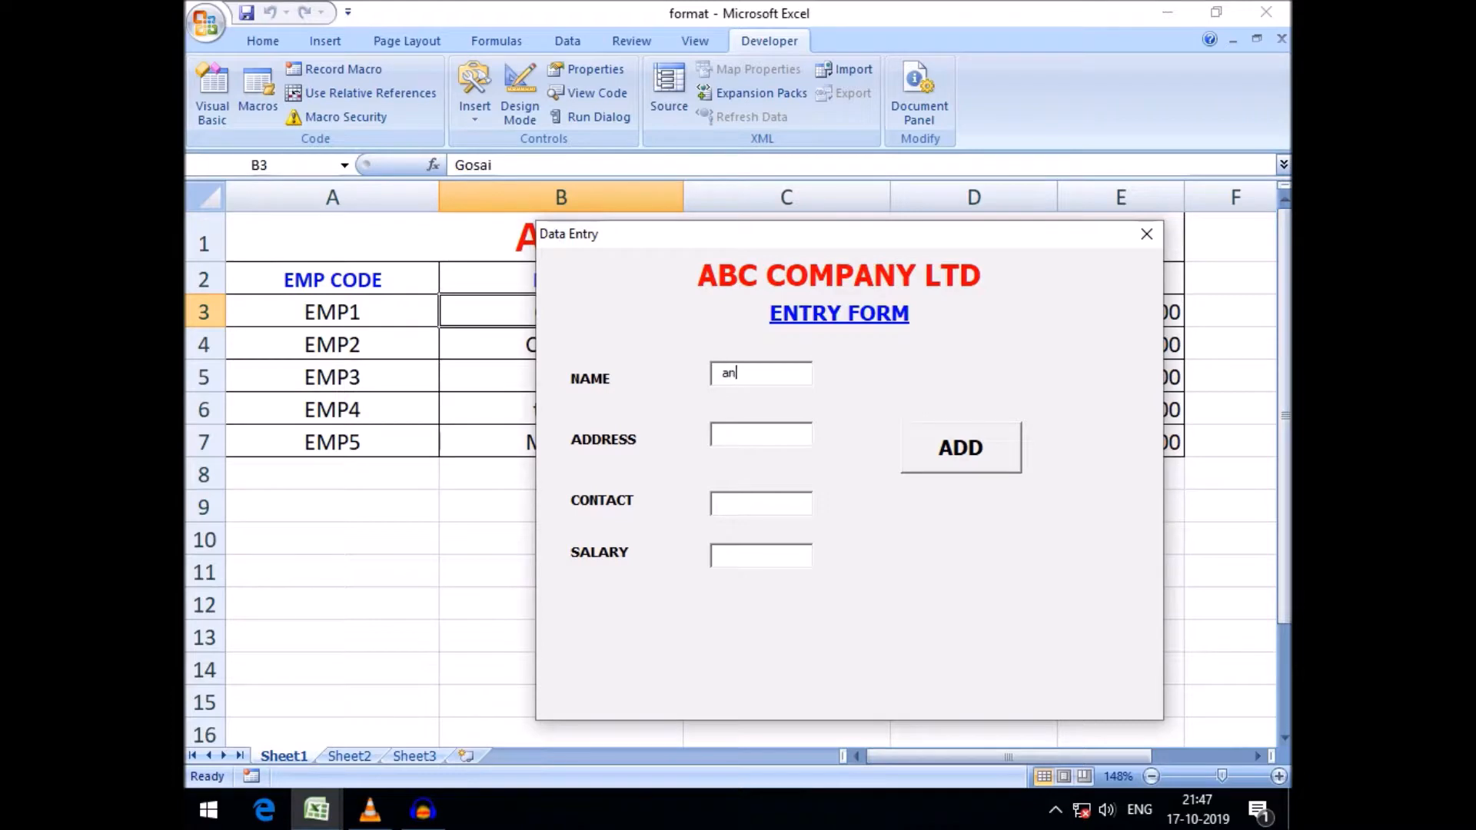
text(it)
key(Tab)
text(japan)
text(500)
key(Tab)
key(Return)
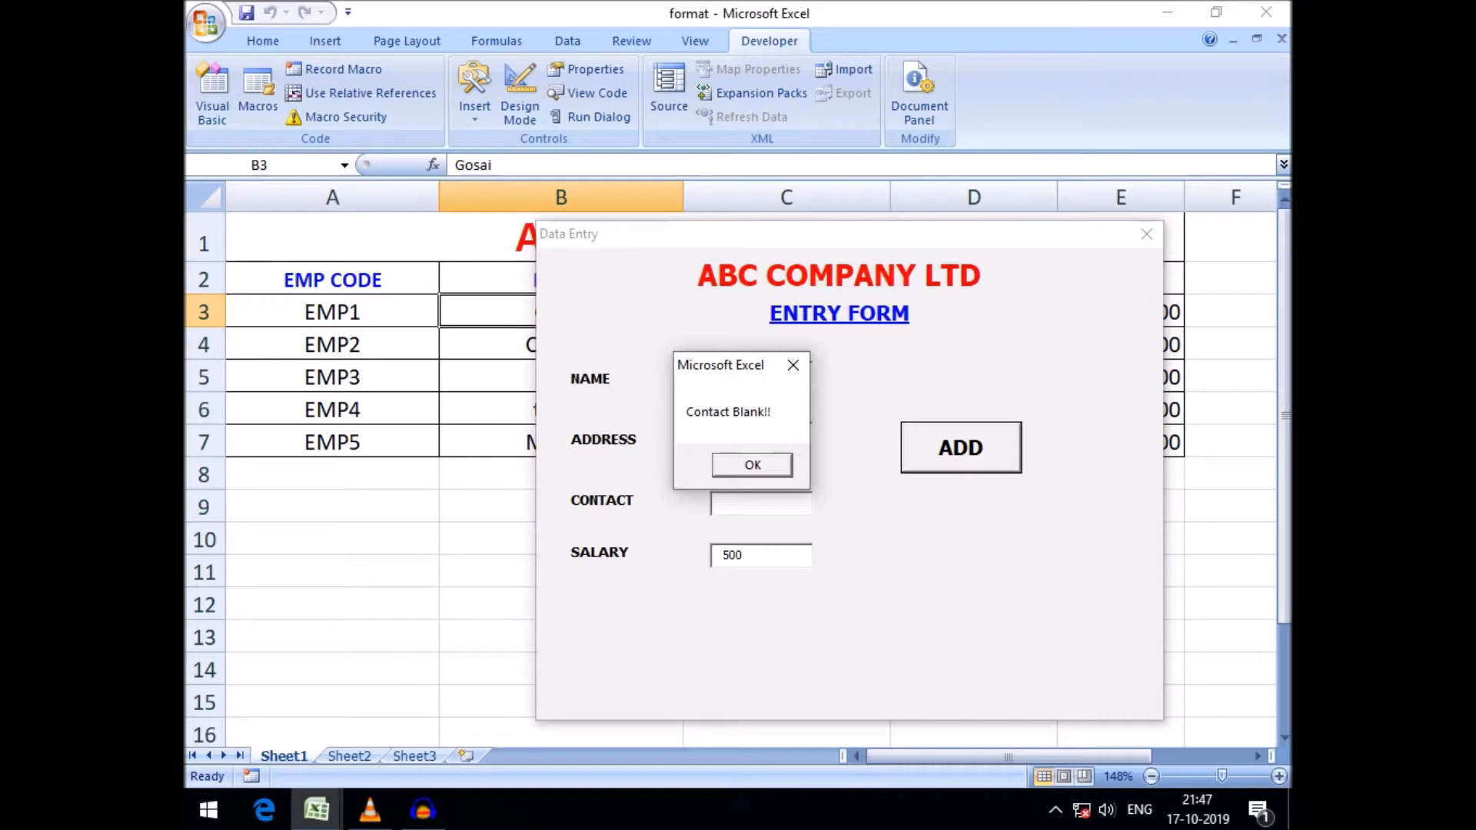
key(Return)
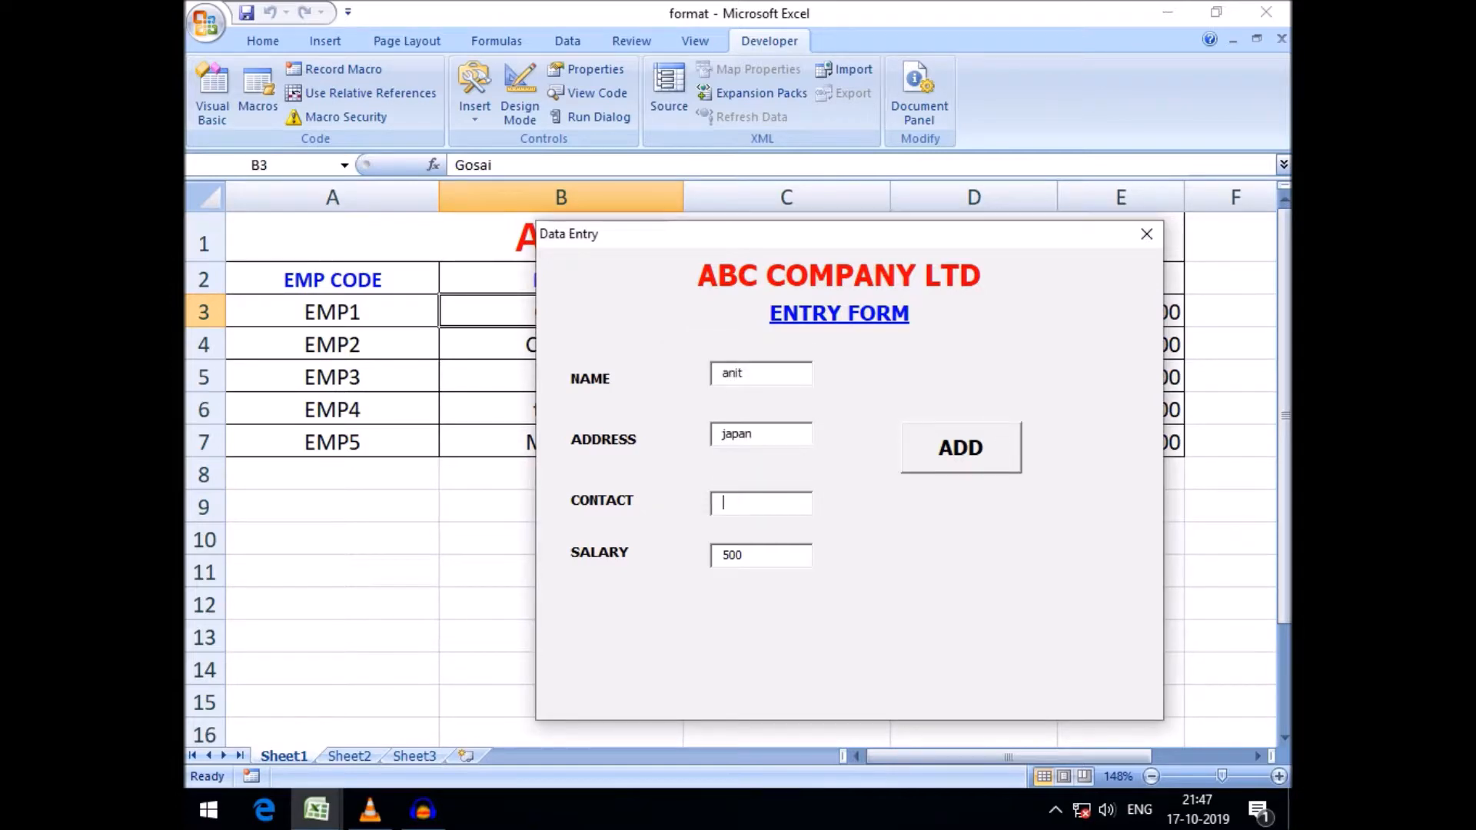
Fill in a contact number, clear the address, and try adding the record again
text(560589)
key(ctrl+a)
key(BackSpace)
click(961, 447)
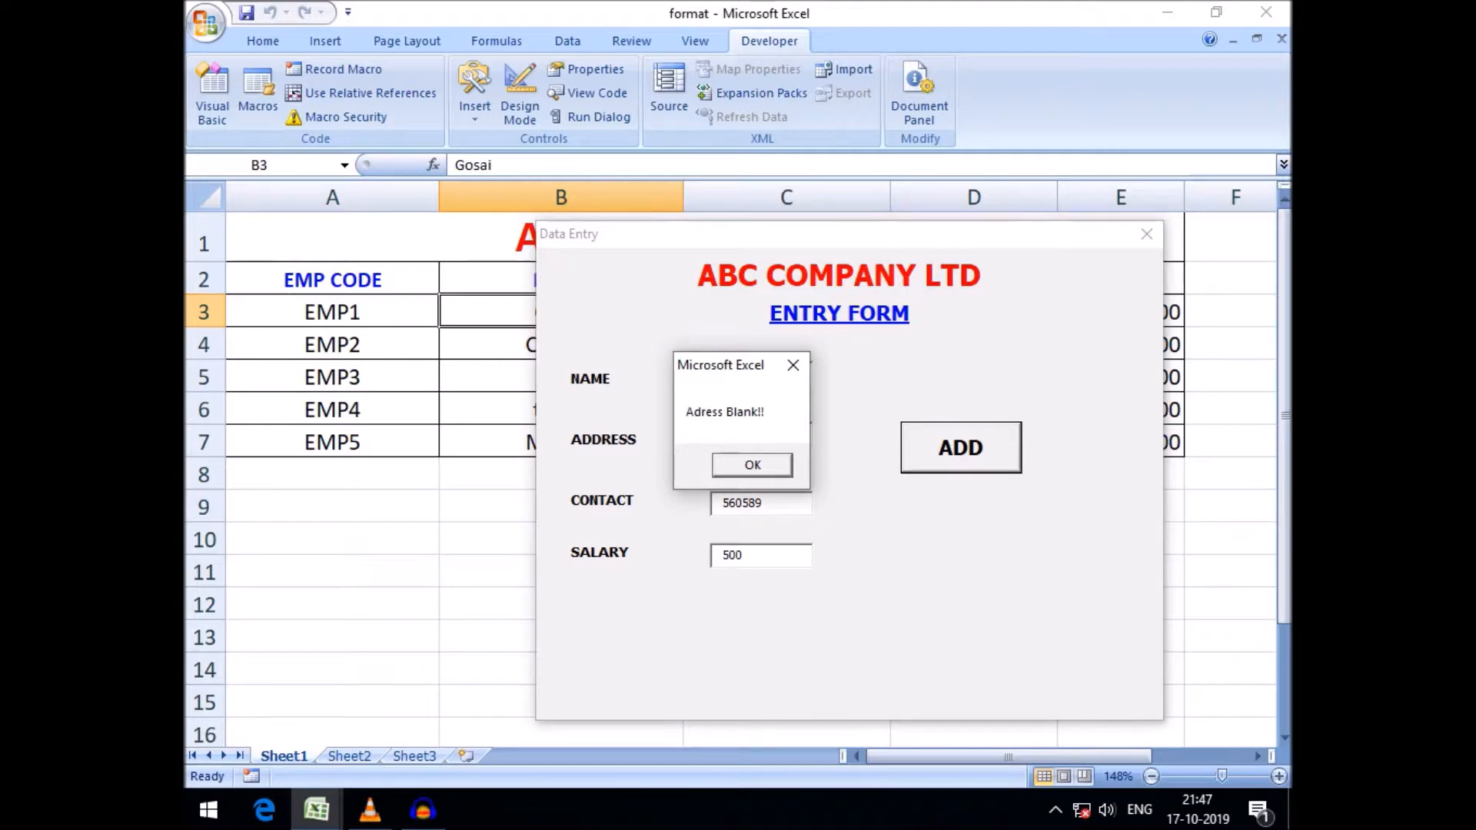
key(Return)
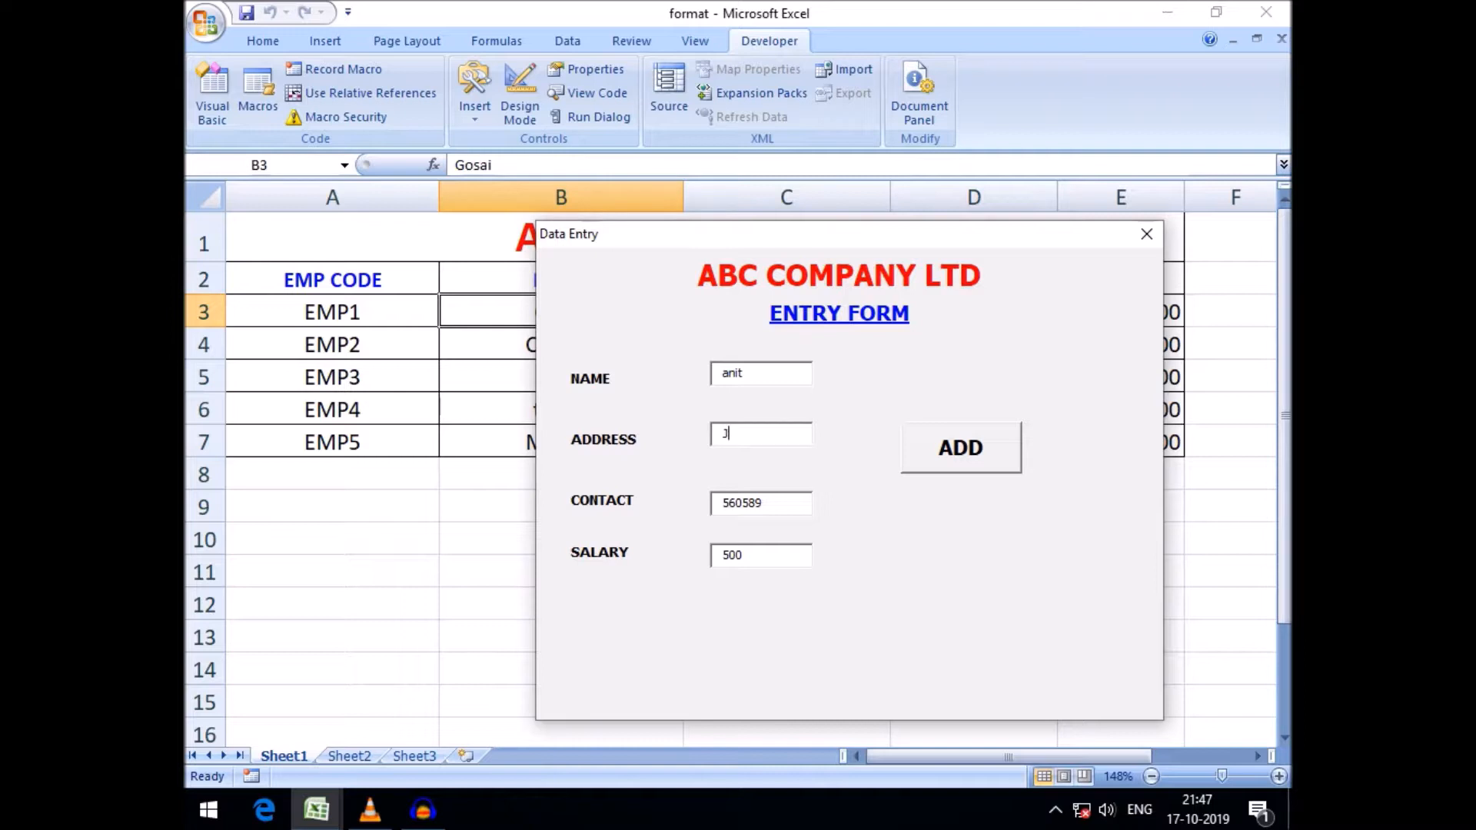
Re-enter address japan, clear the name, and try adding the record again
text(japan)
drag(744, 373, 722, 373)
key(BackSpace)
click(961, 448)
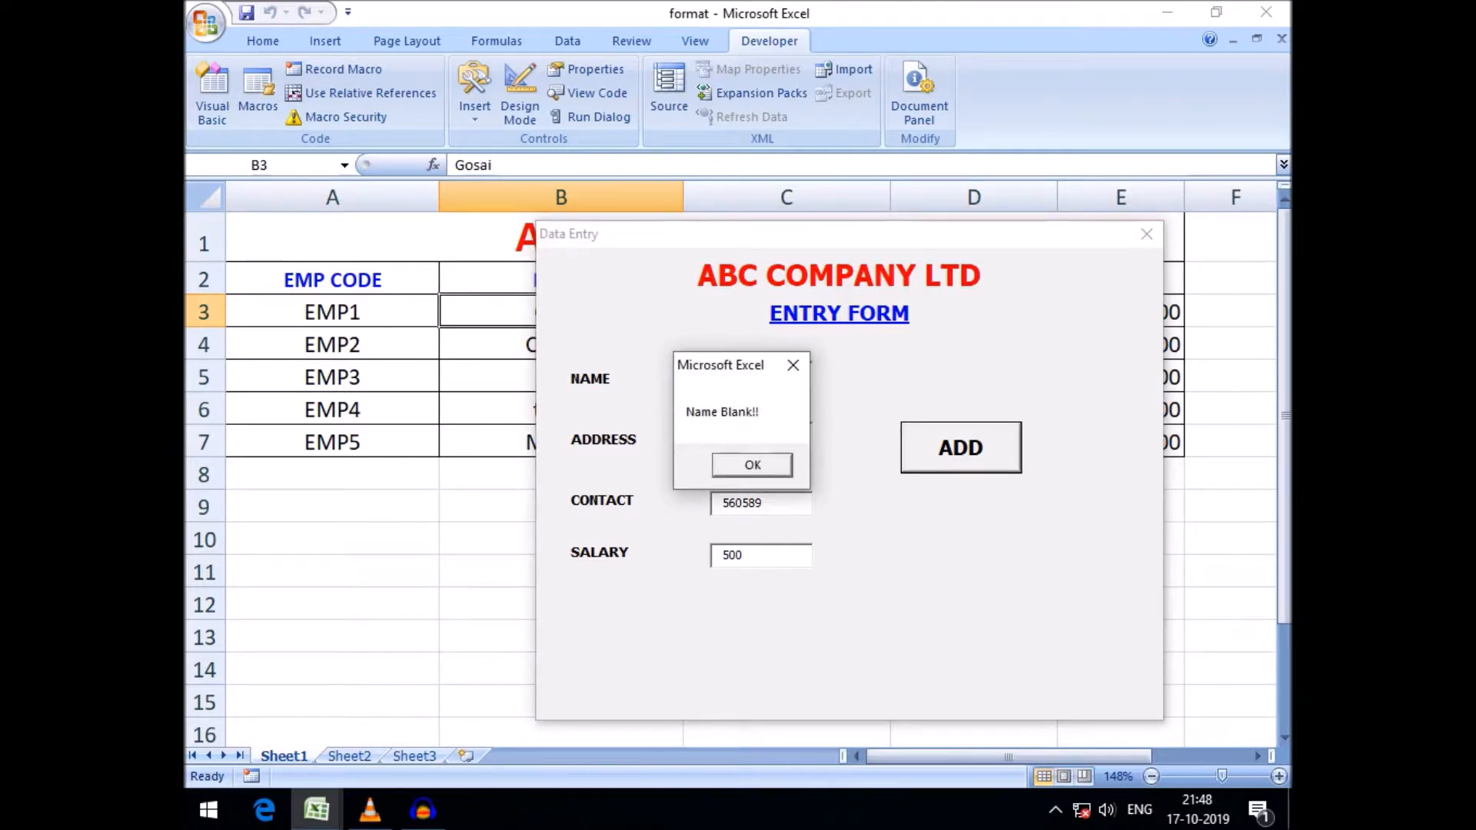
click(753, 465)
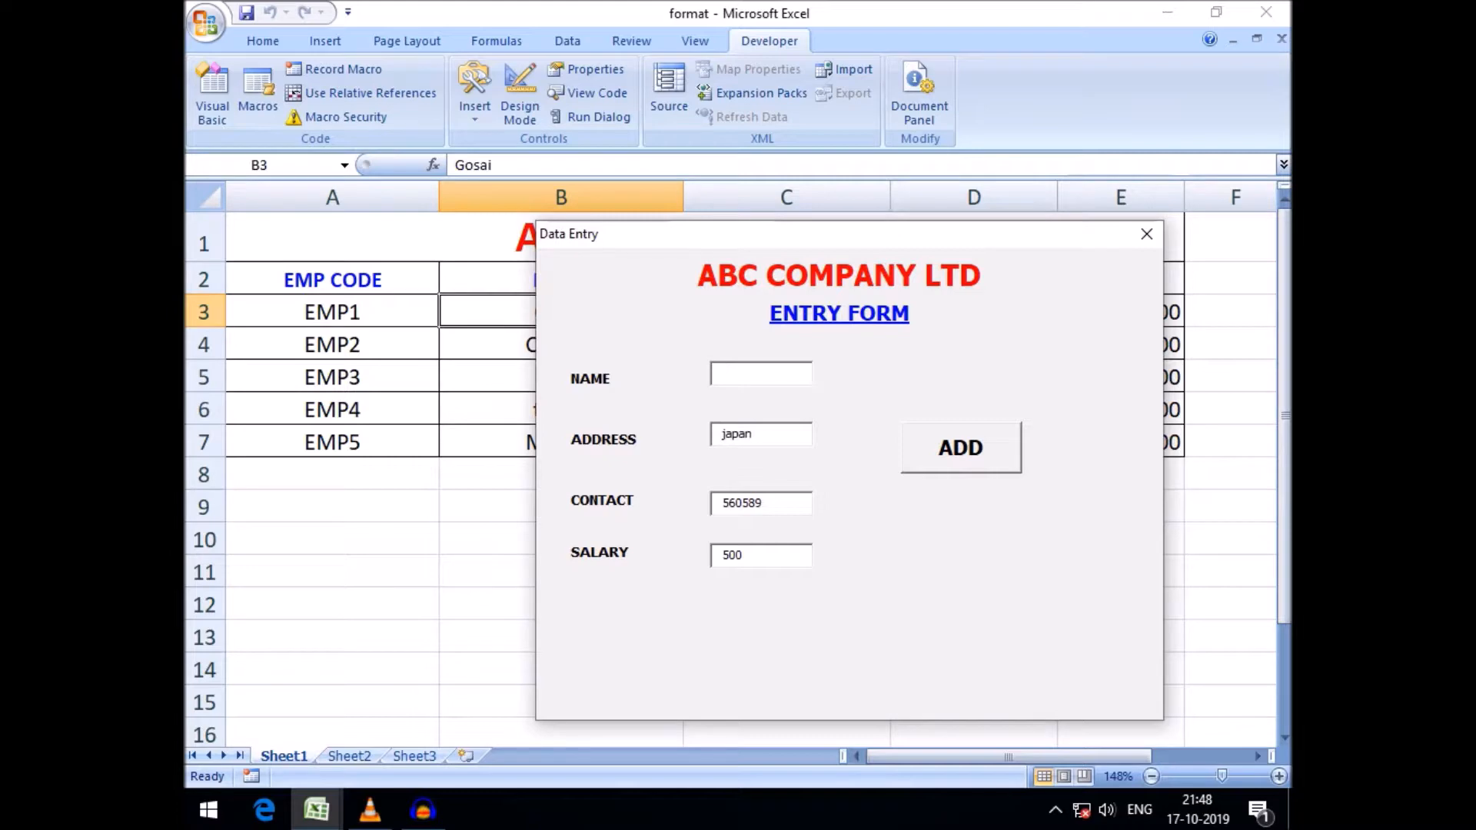
text(Mol)
key(BackSpace)
key(BackSpace)
key(BackSpace)
Move the form, enter the name Pipay and add the record
drag(846, 234, 853, 335)
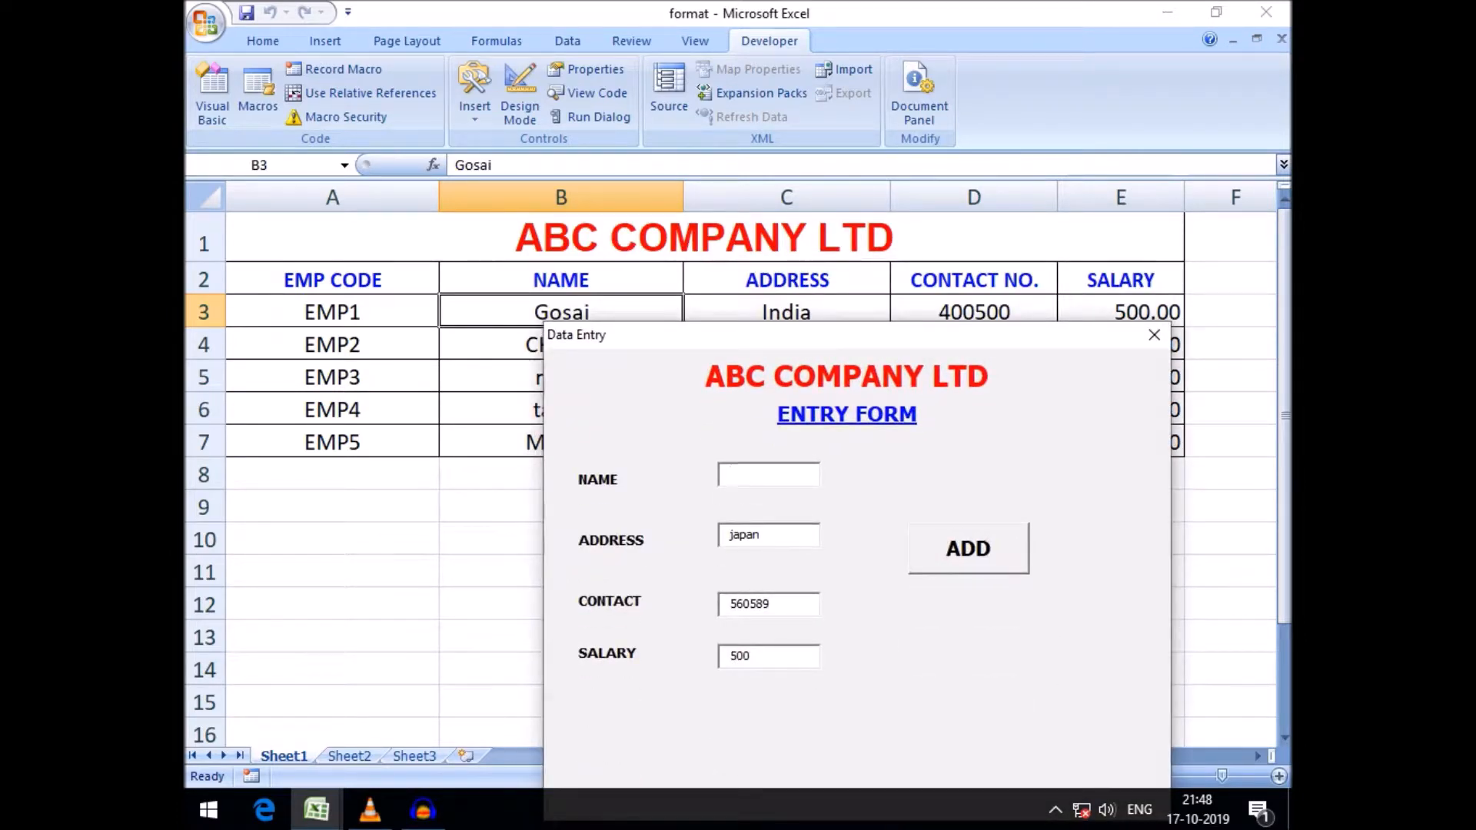
text(Pipay)
click(968, 549)
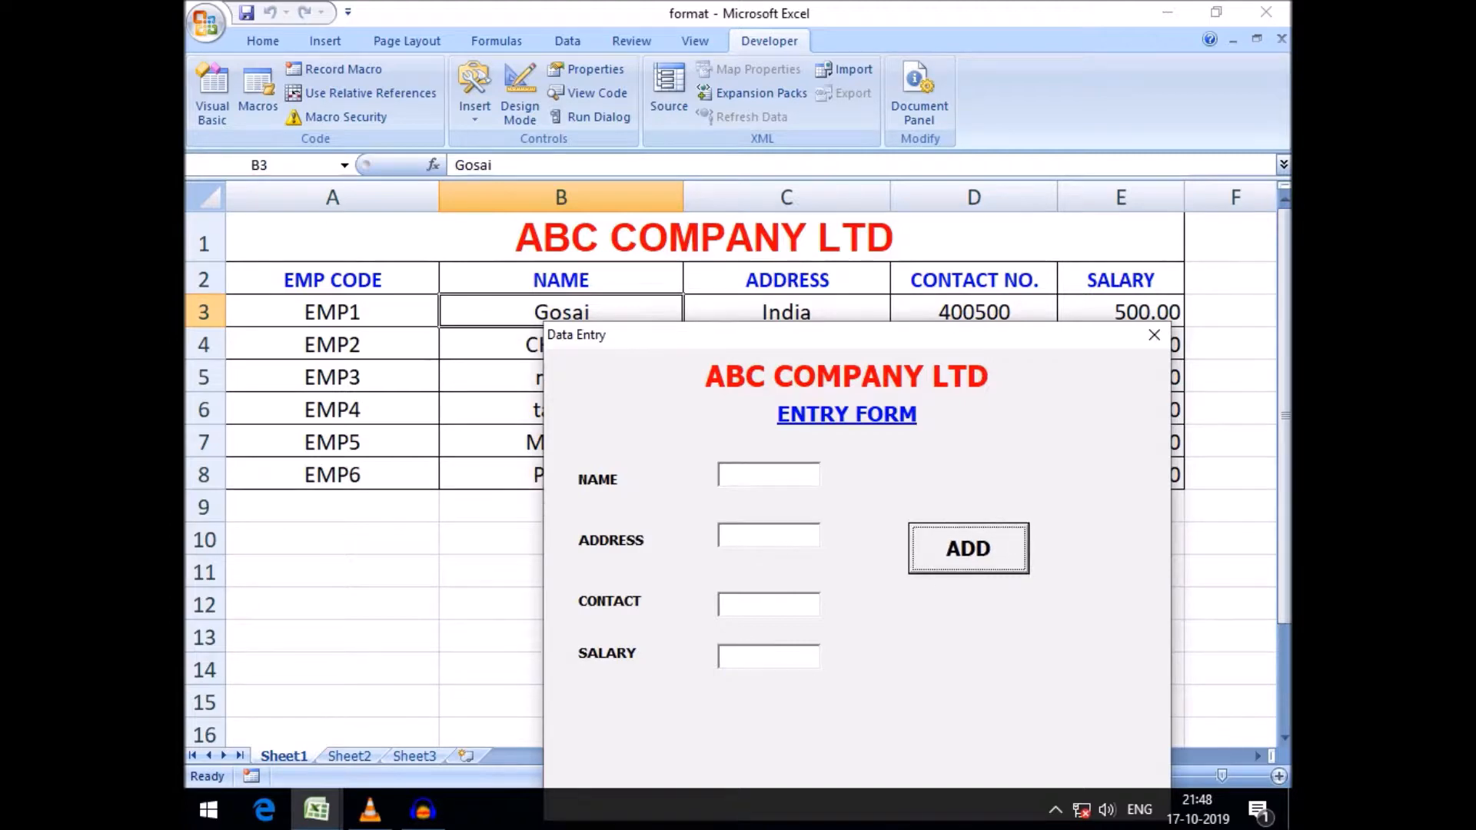
Move the form aside to review the added employee rows, then close the form
drag(858, 335, 832, 531)
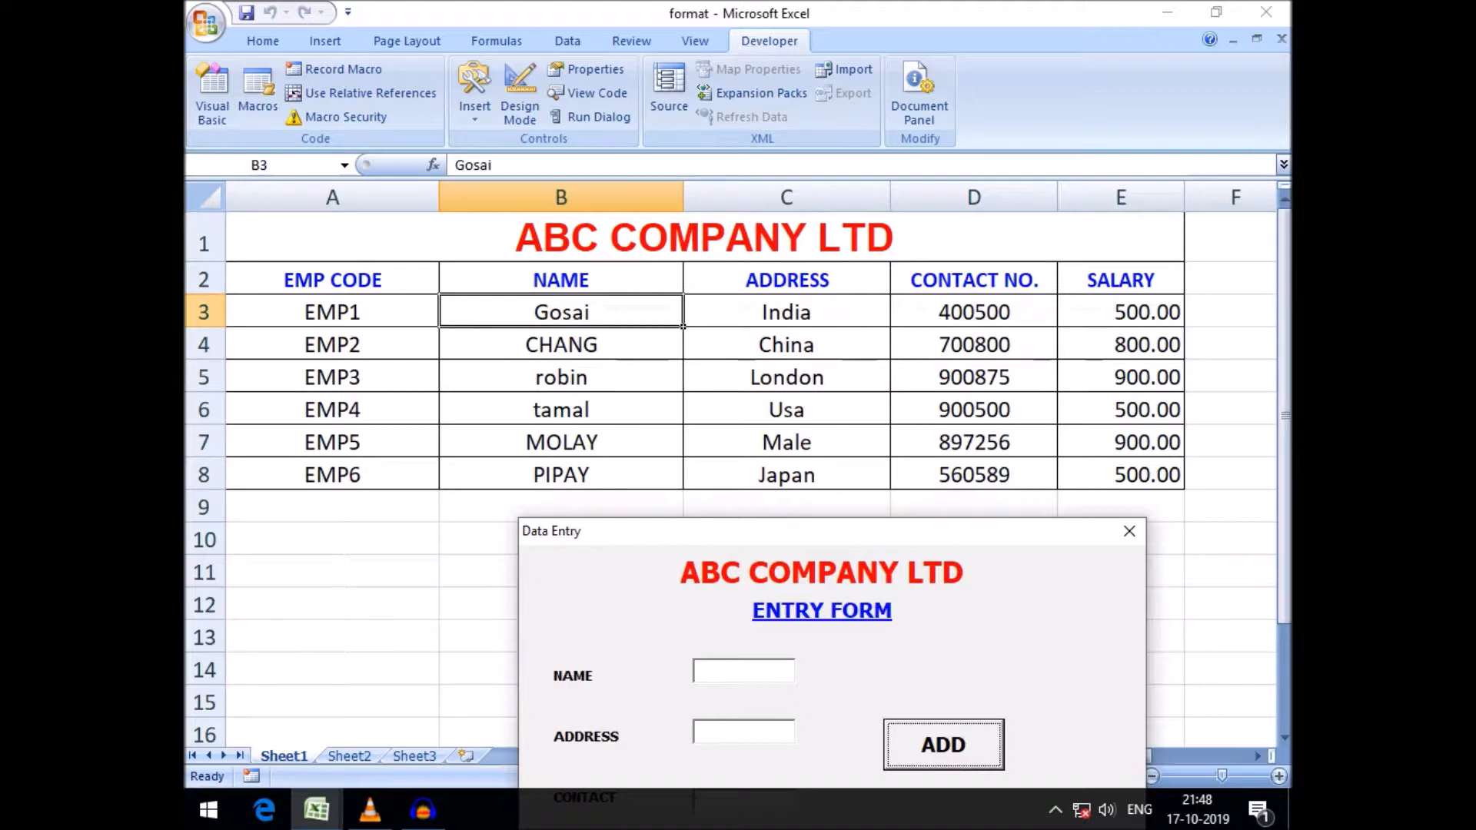
mouse_move(832, 532)
mouse_down()
mouse_move(832, 505)
mouse_move(834, 524)
mouse_up()
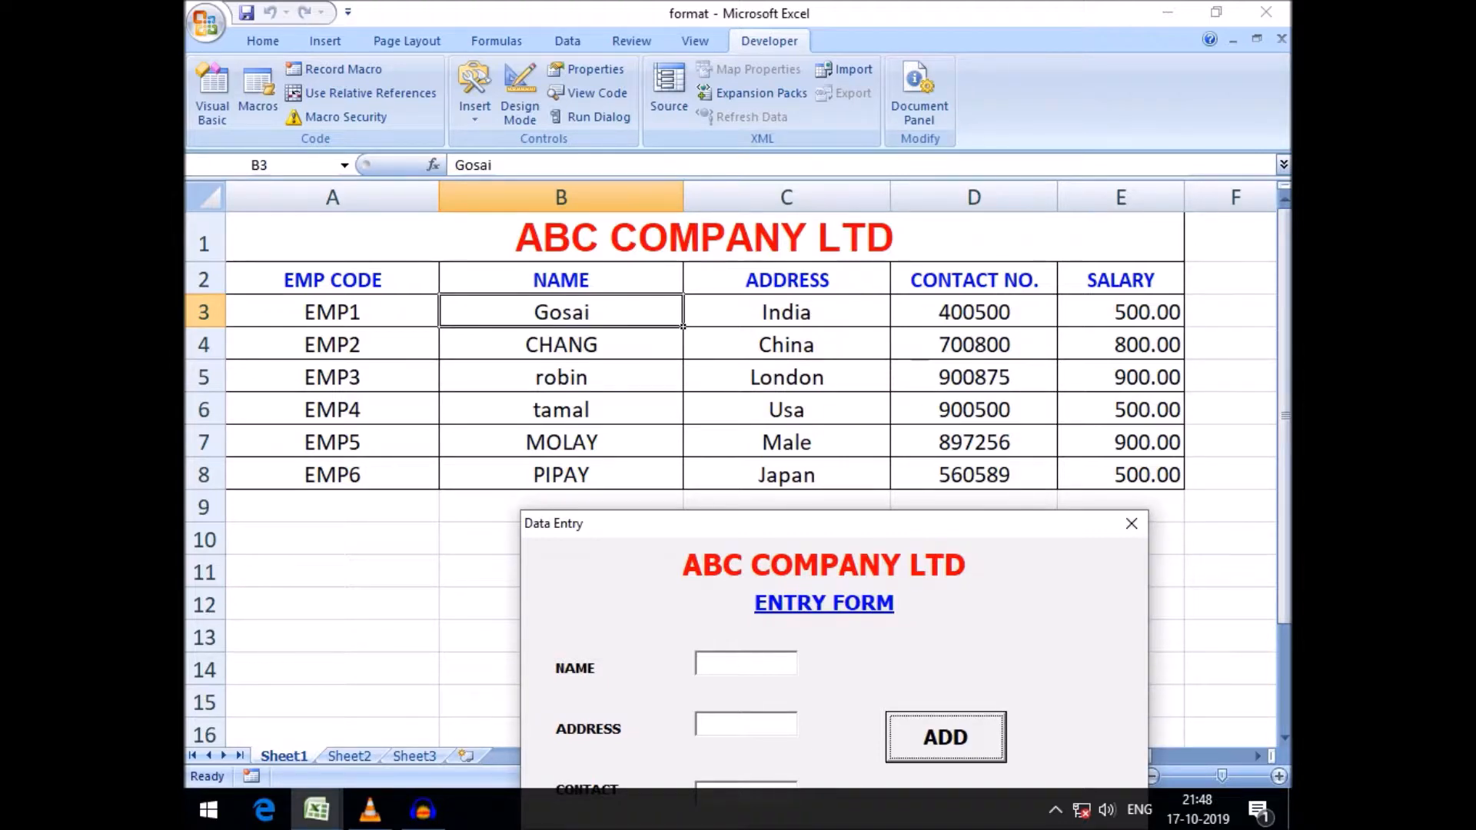
drag(834, 524, 818, 335)
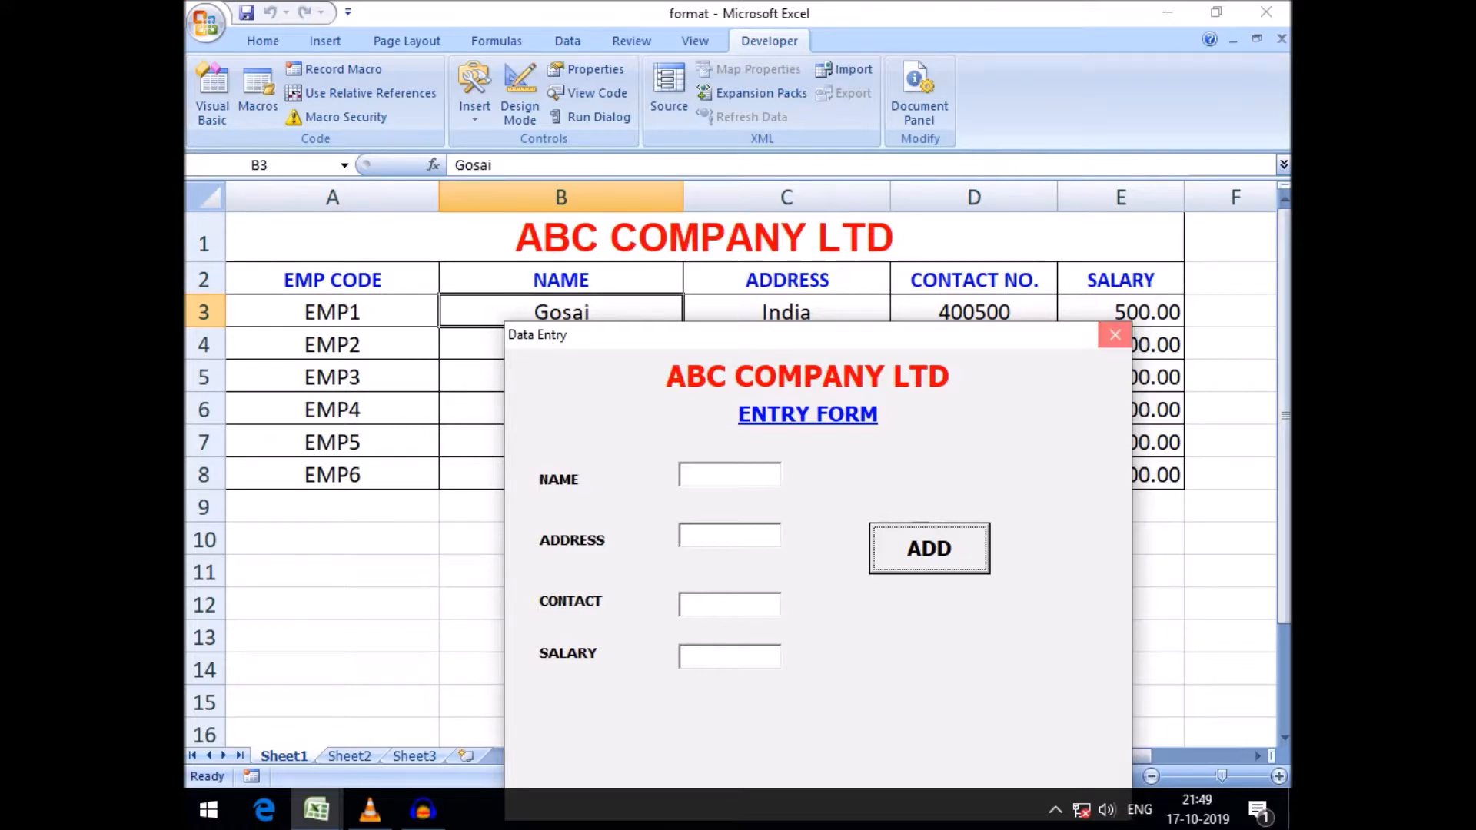
click(1115, 335)
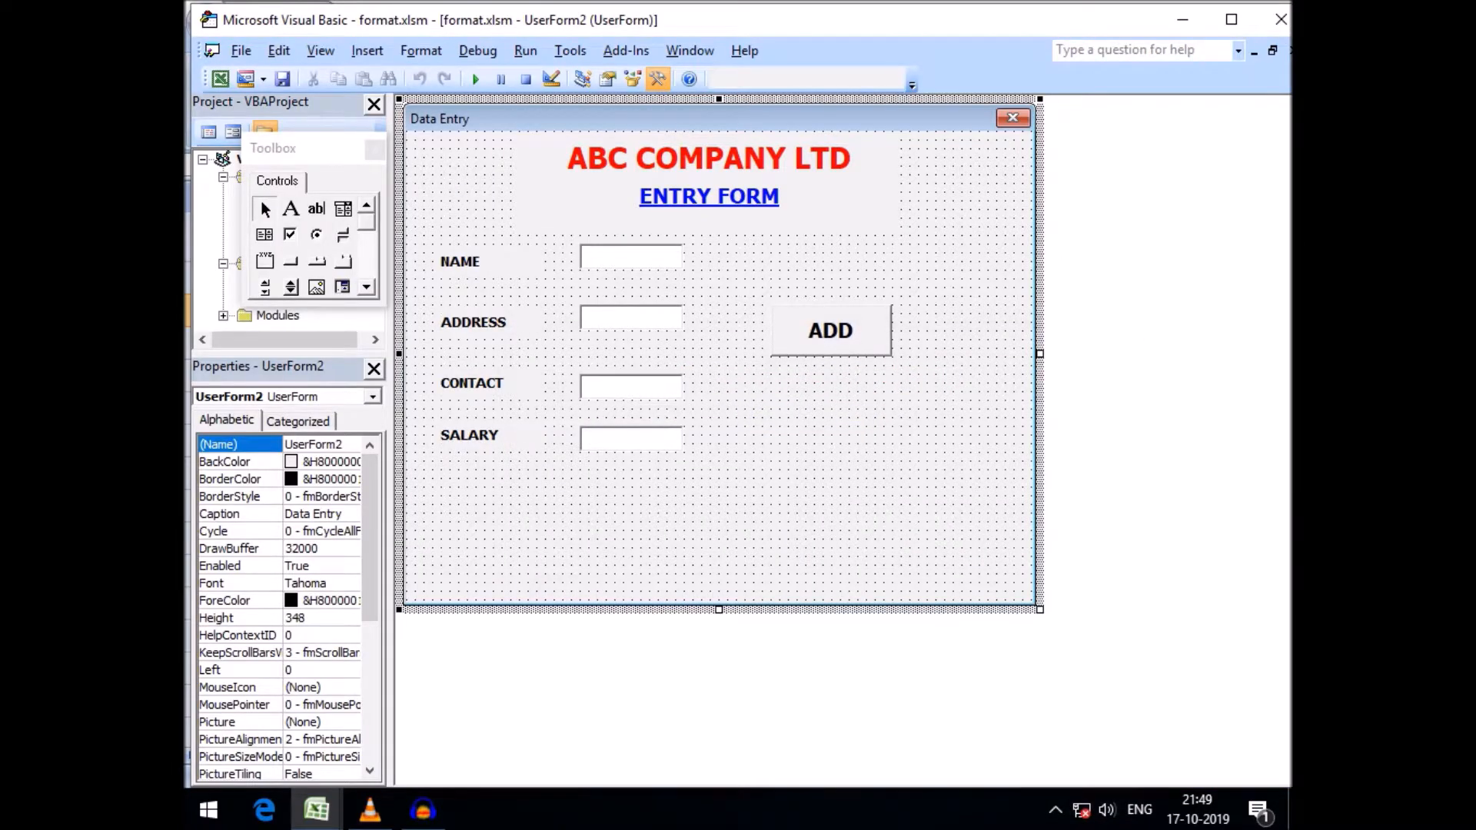
Switch to the worksheet and inspect the employee code and name cells of the records
mouse_move(316, 809)
click(297, 692)
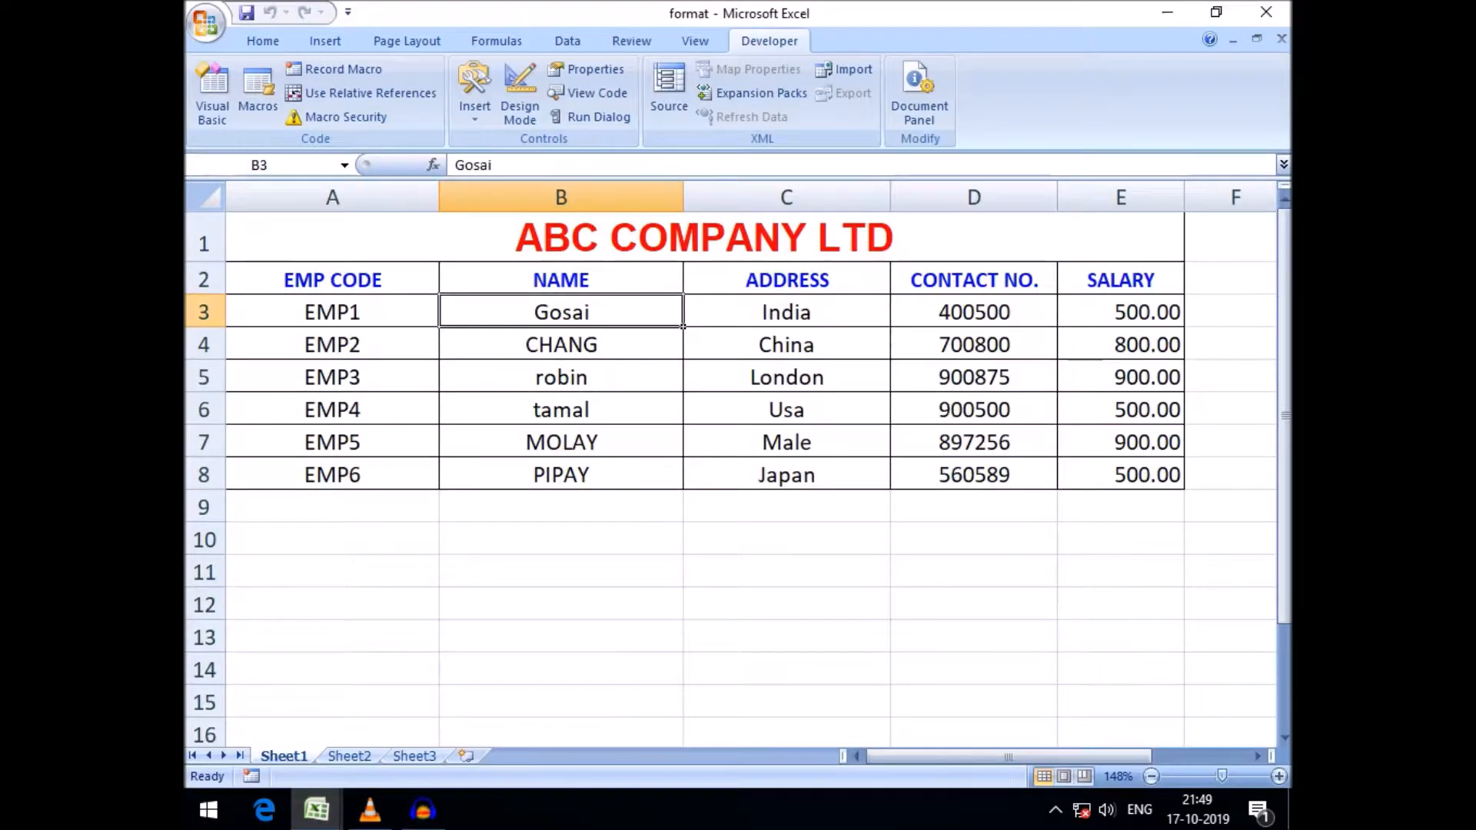
click(332, 345)
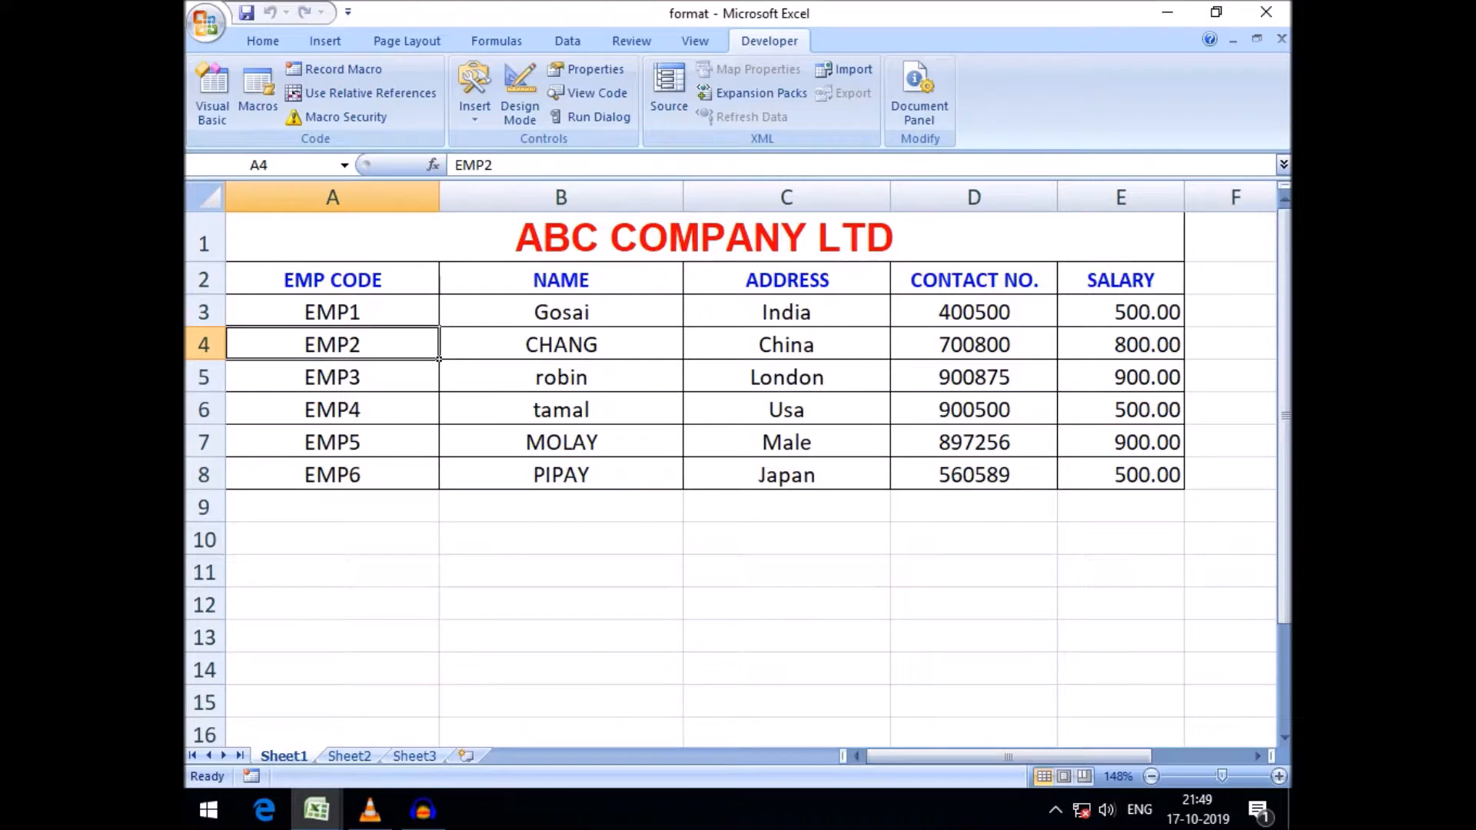
key(Right)
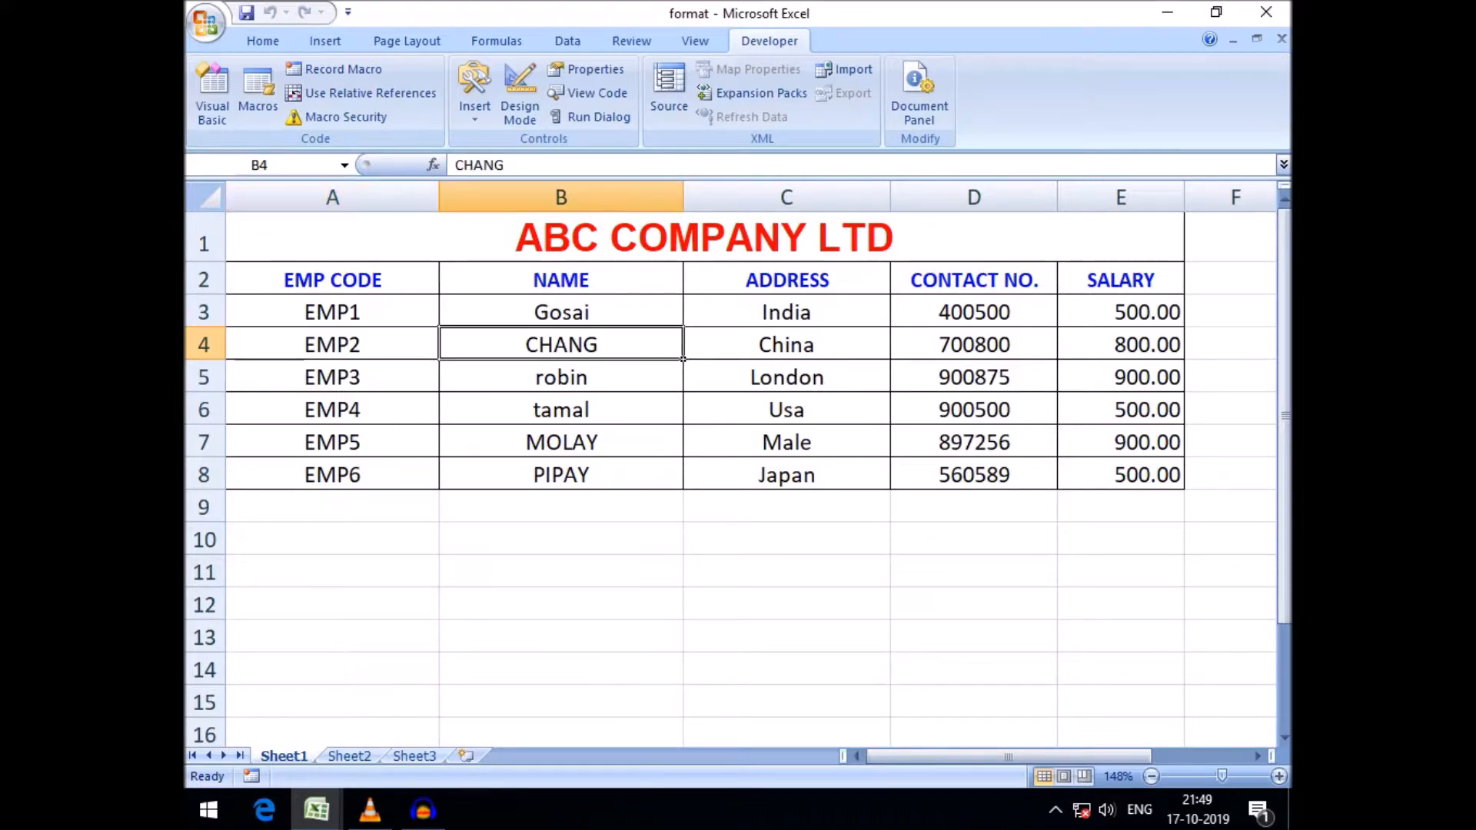
click(333, 442)
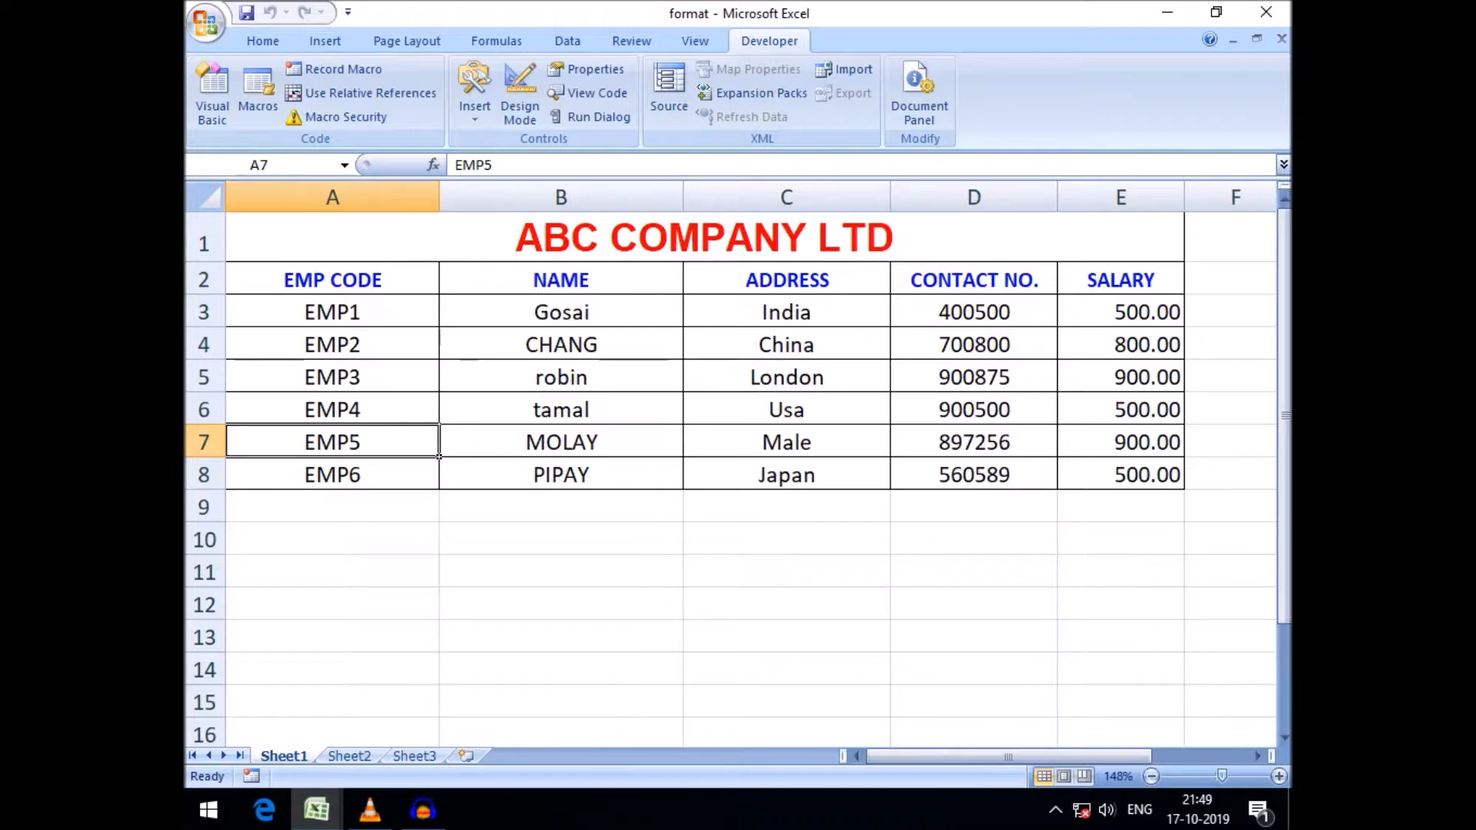
click(561, 442)
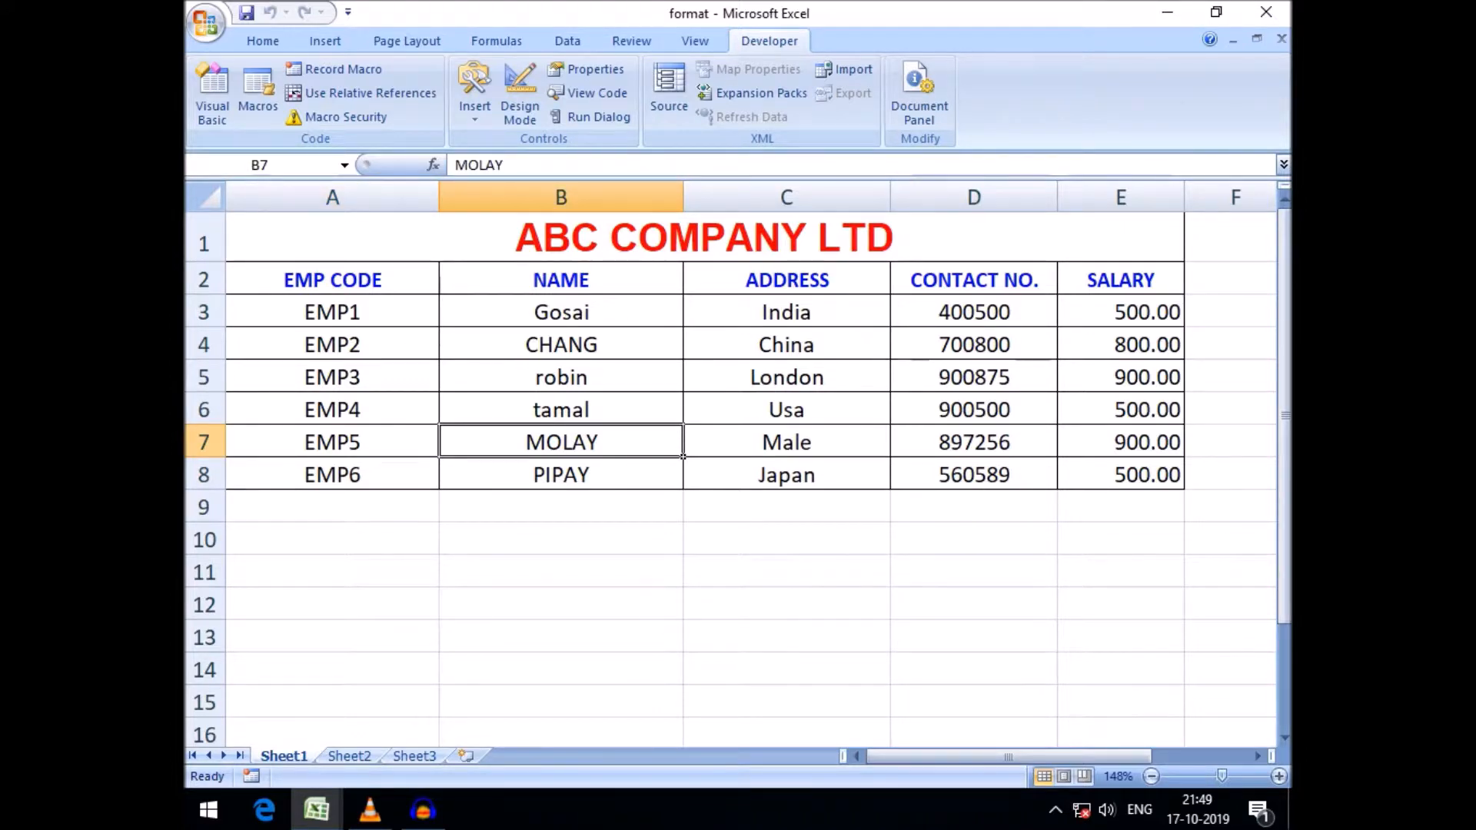
Return to the form designer and move the ADD button below the SALARY field
mouse_move(316, 810)
click(544, 684)
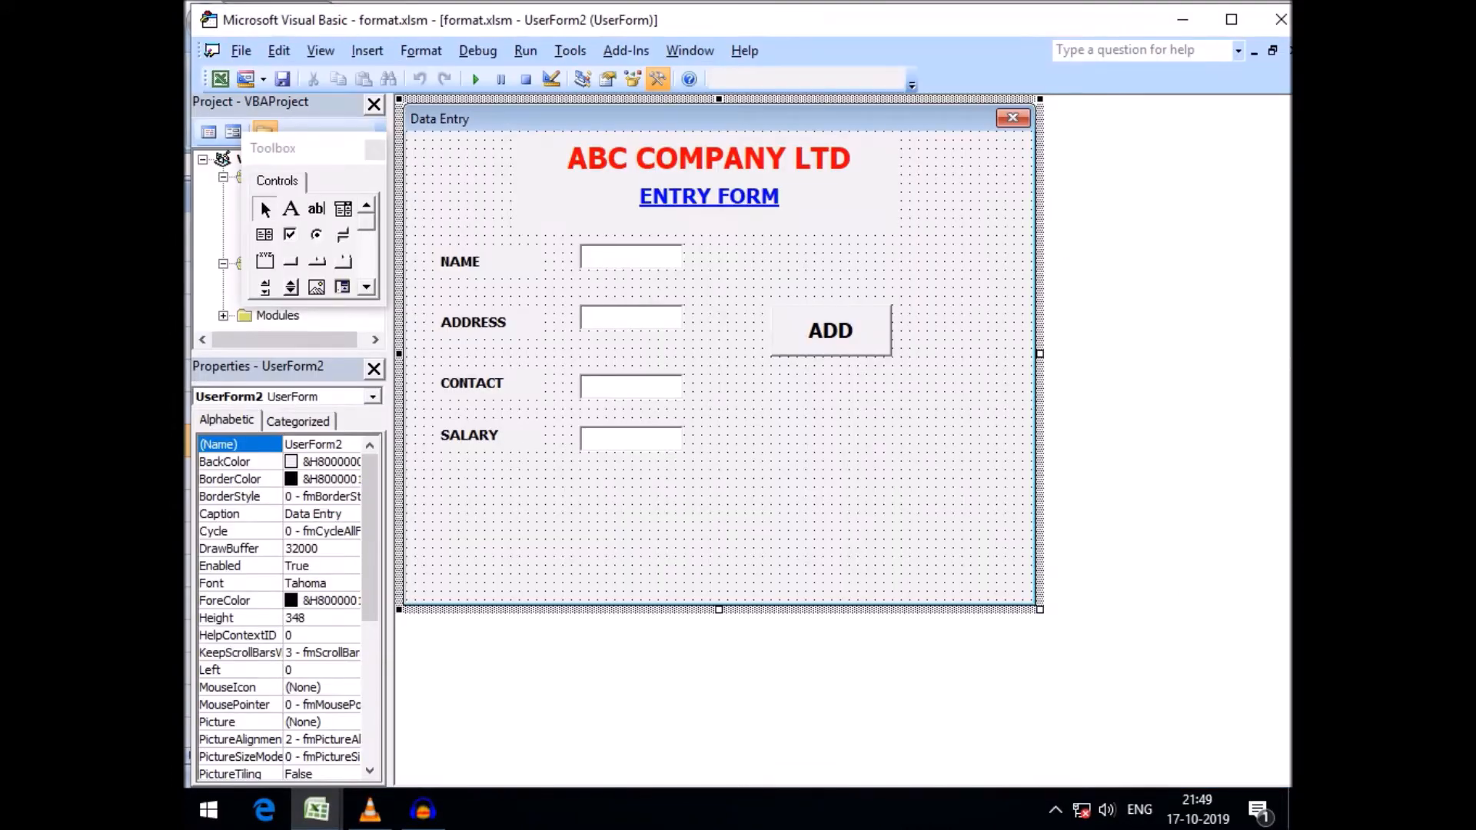
drag(831, 330, 523, 527)
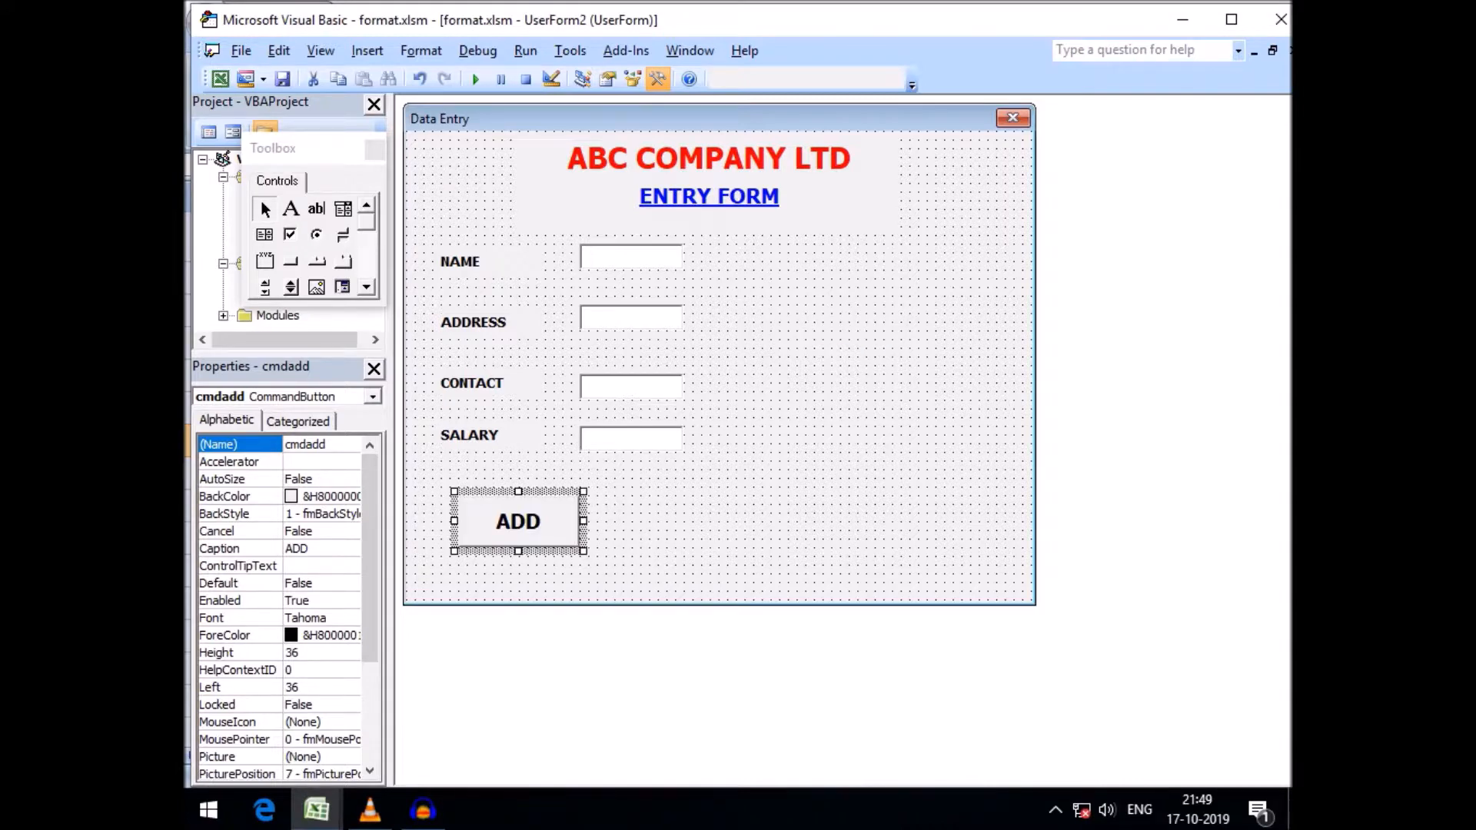
click(723, 492)
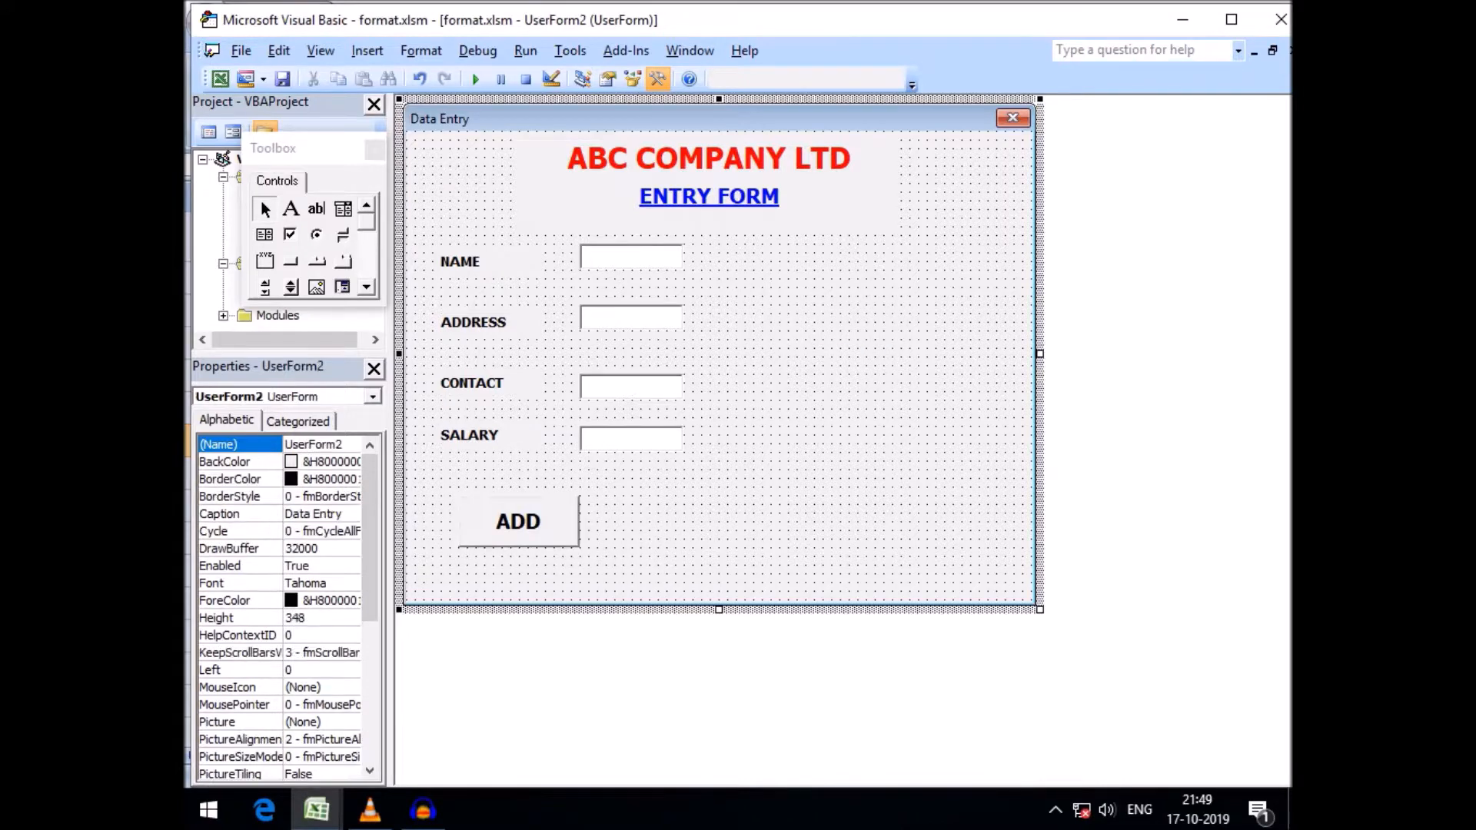
Draw a frame to the right of the input fields and clear its caption
click(266, 261)
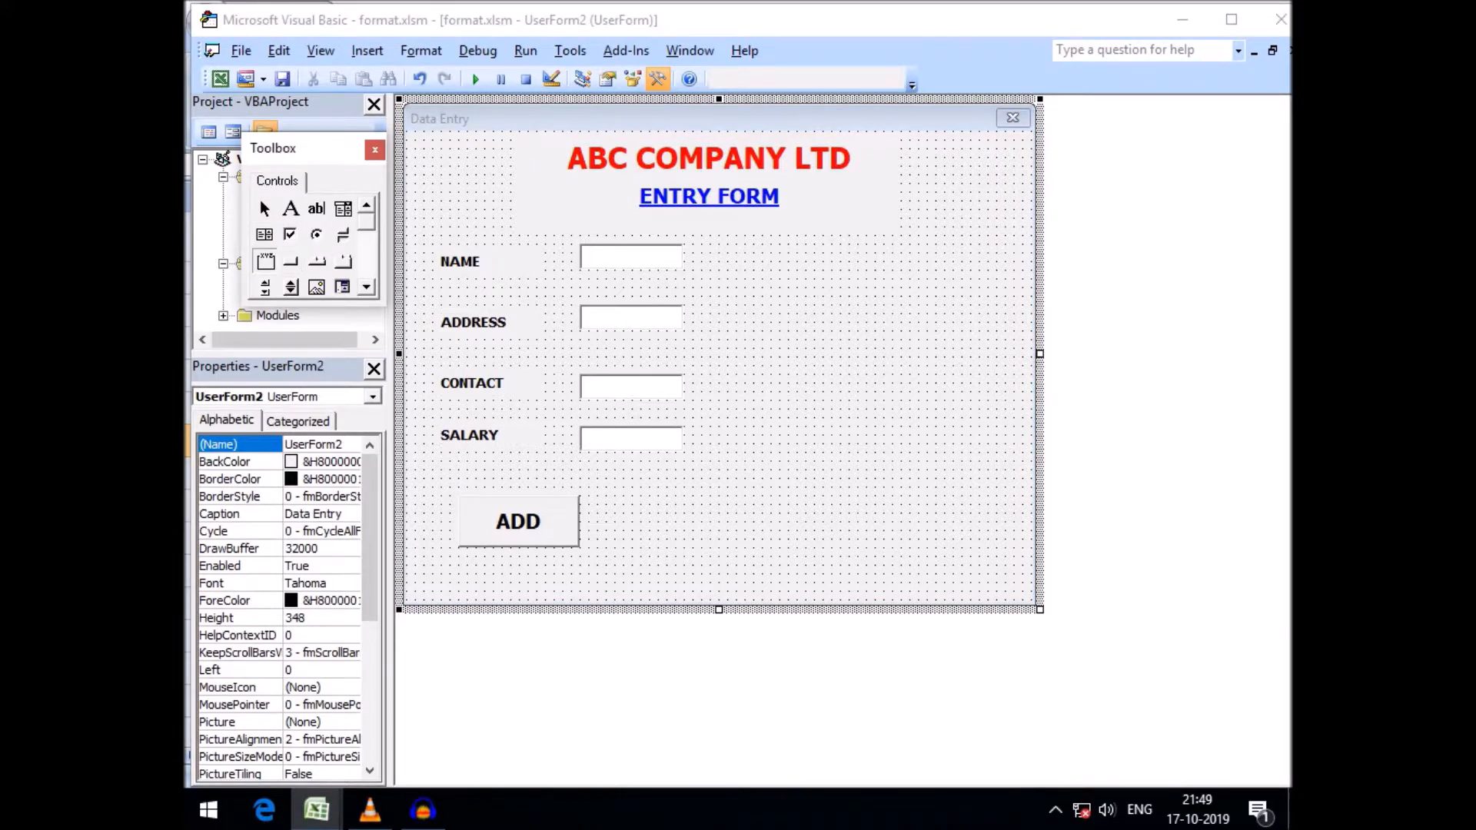
drag(753, 244, 1008, 455)
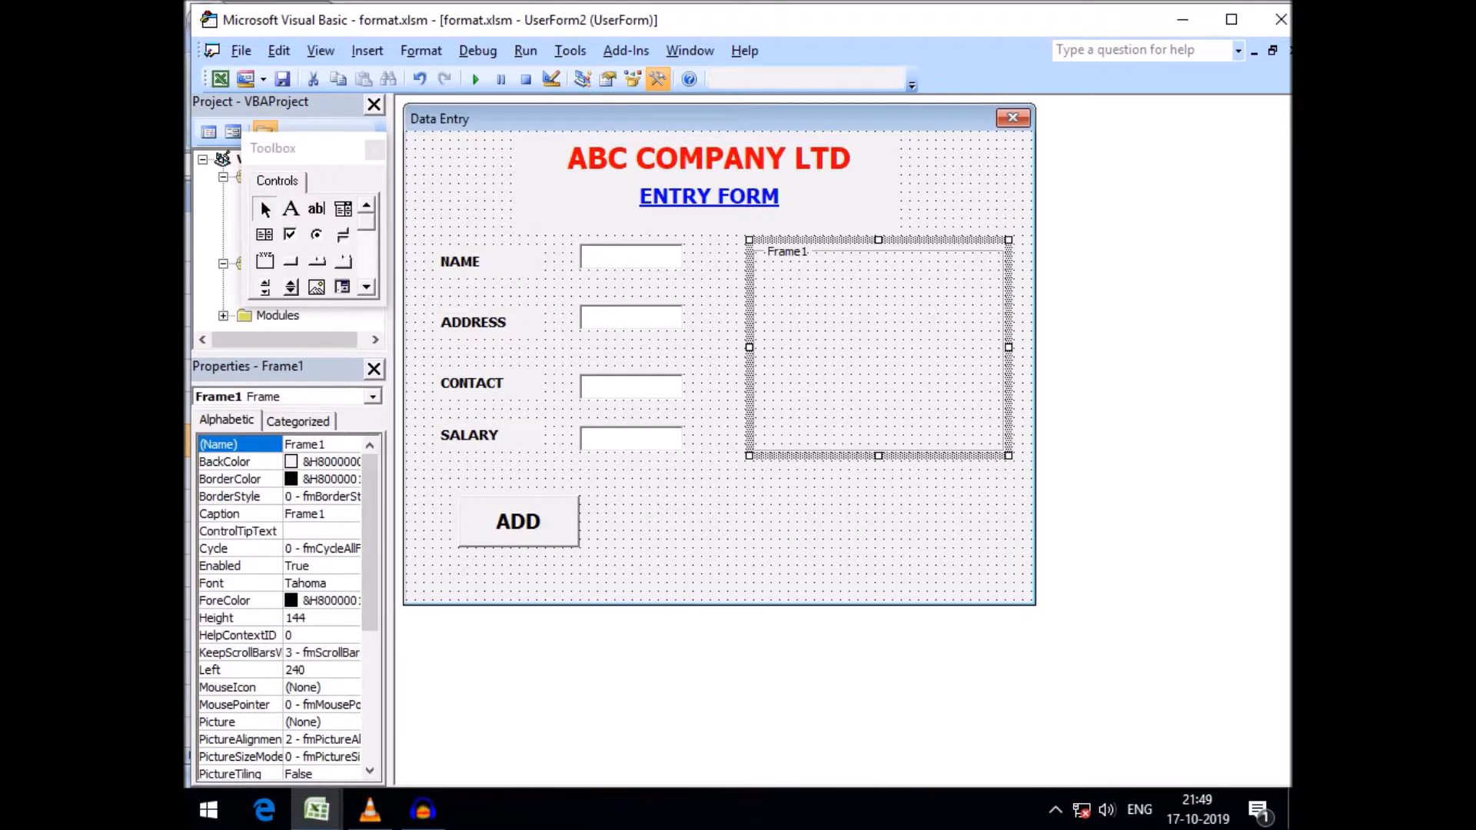
click(231, 514)
double_click(303, 514)
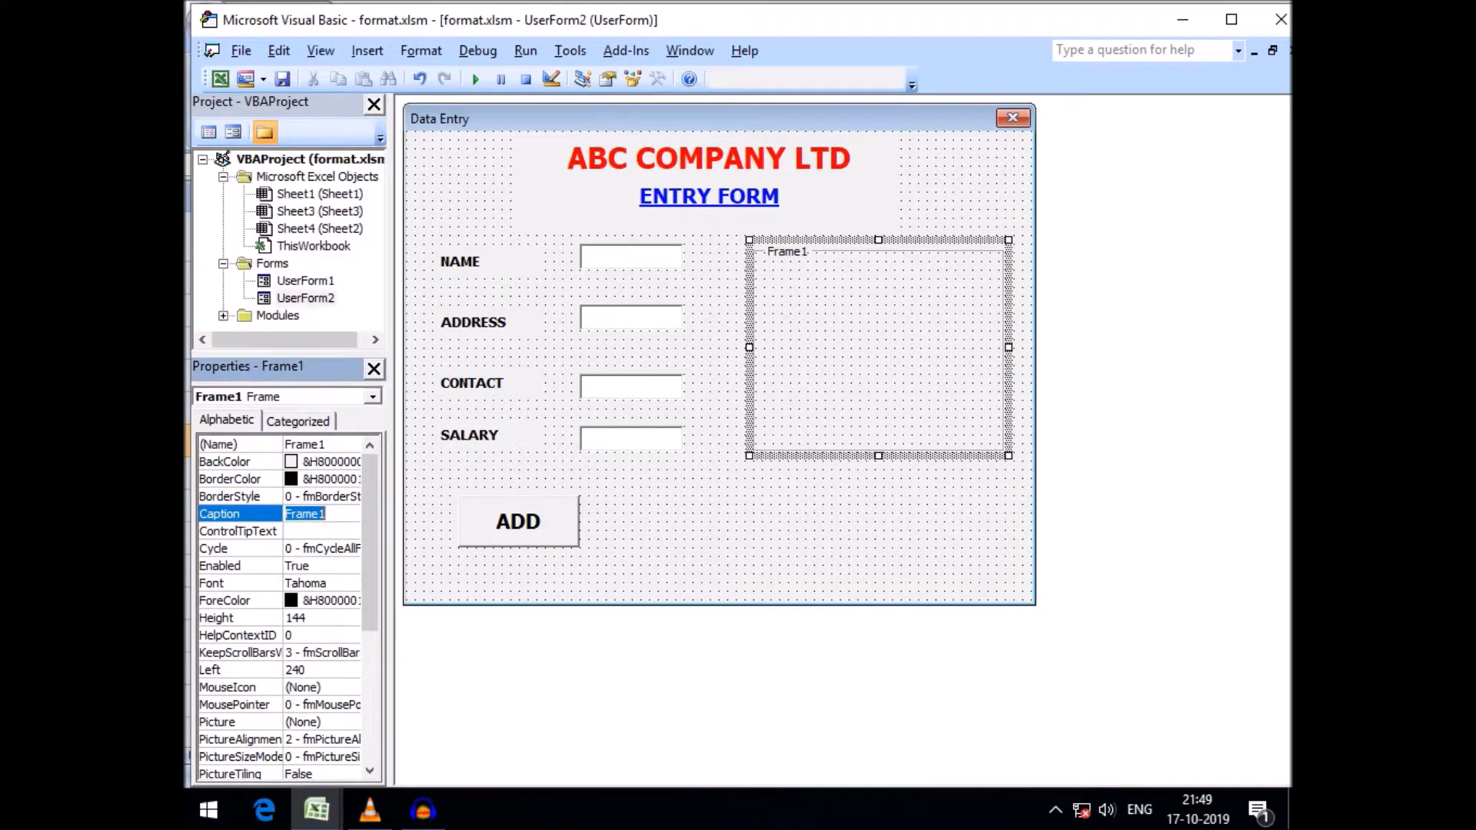
key(BackSpace)
click(846, 538)
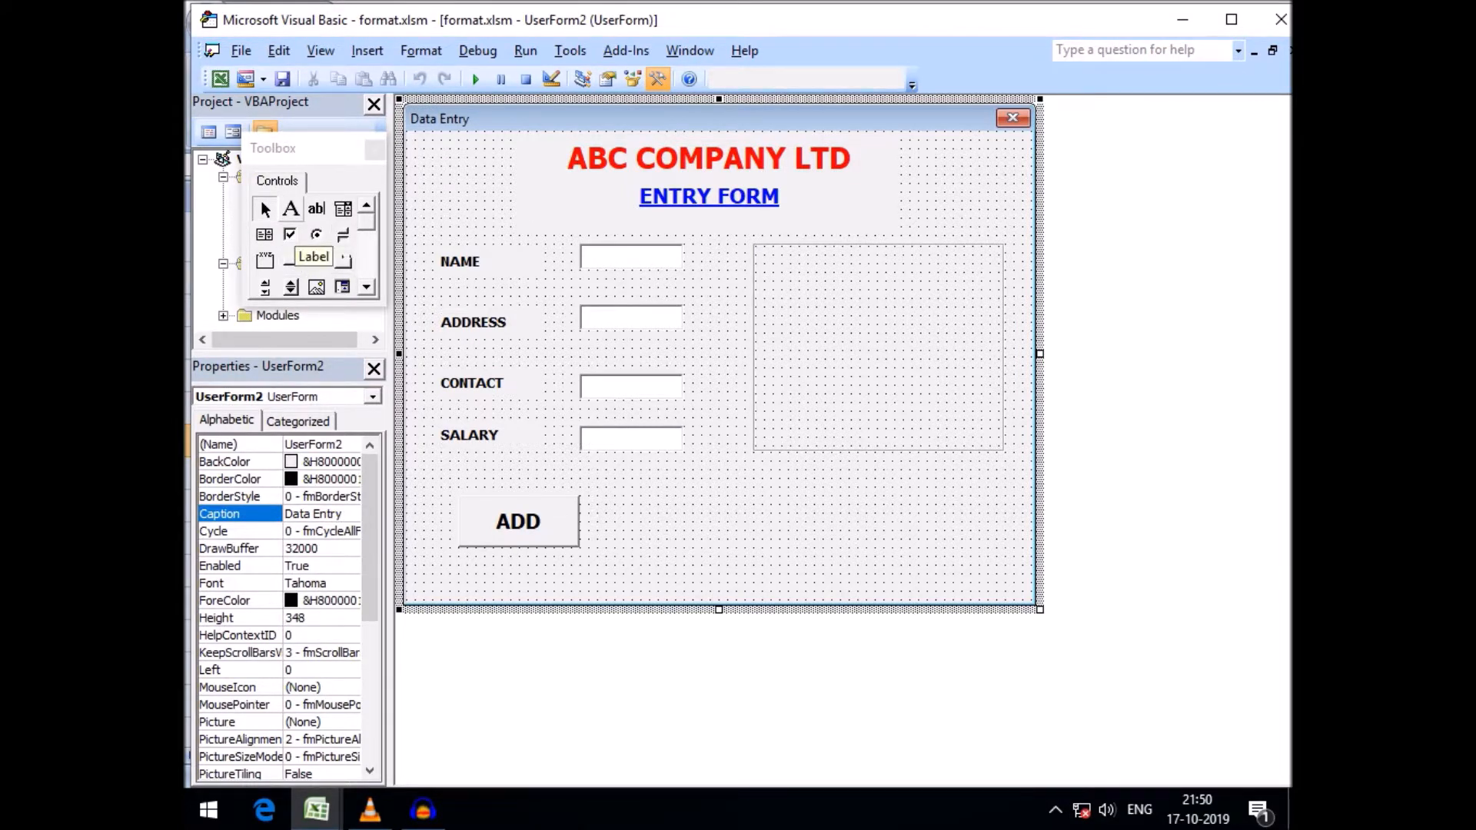
Add a label reading Enter EMP Code at the top of the frame and widen it
click(290, 208)
mouse_move(769, 260)
mouse_down()
mouse_move(829, 293)
mouse_move(808, 272)
mouse_move(772, 271)
mouse_up()
click(800, 271)
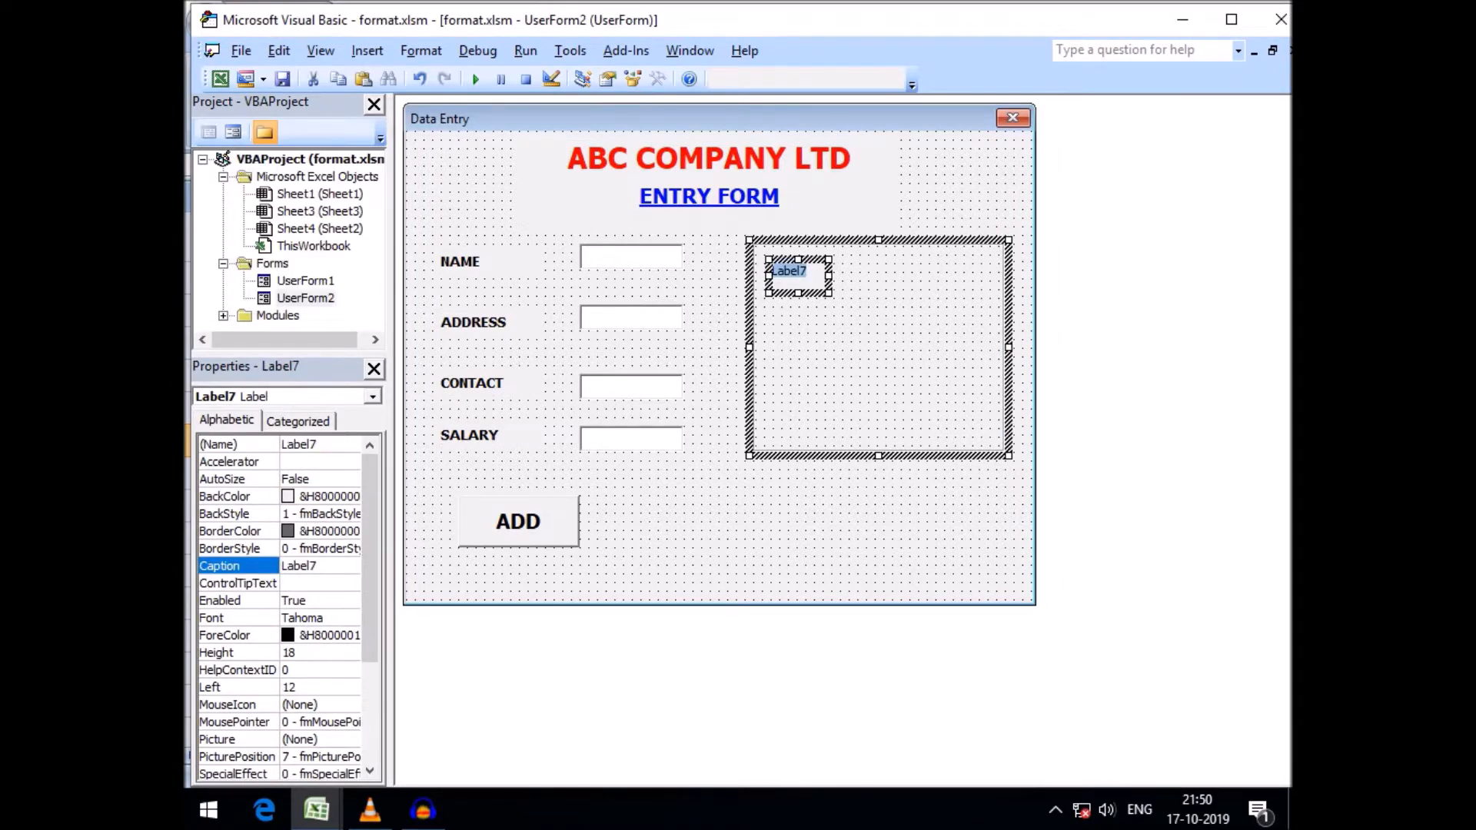
text(Enter EM)
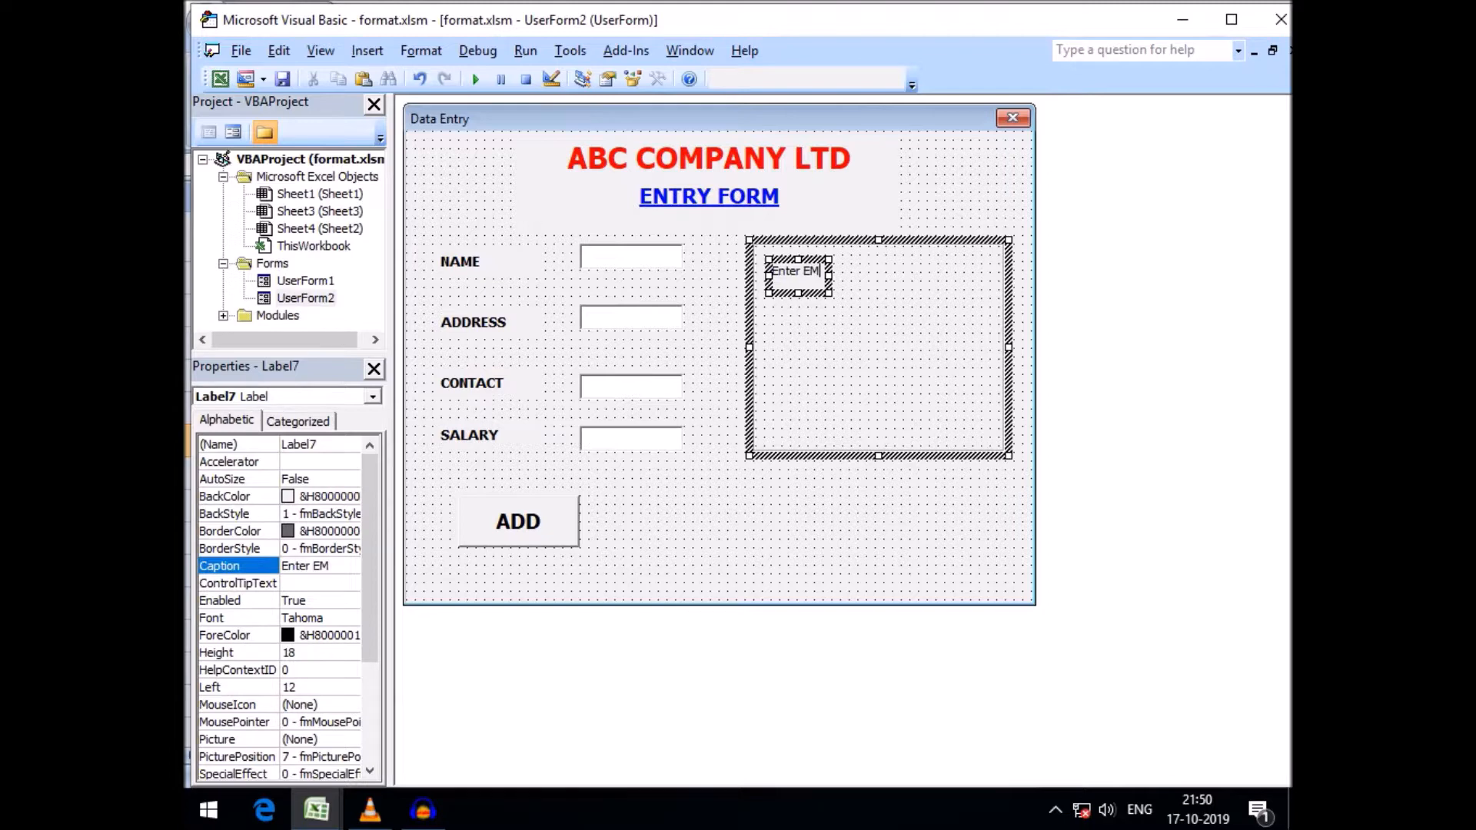
text(P Code)
drag(829, 276, 933, 277)
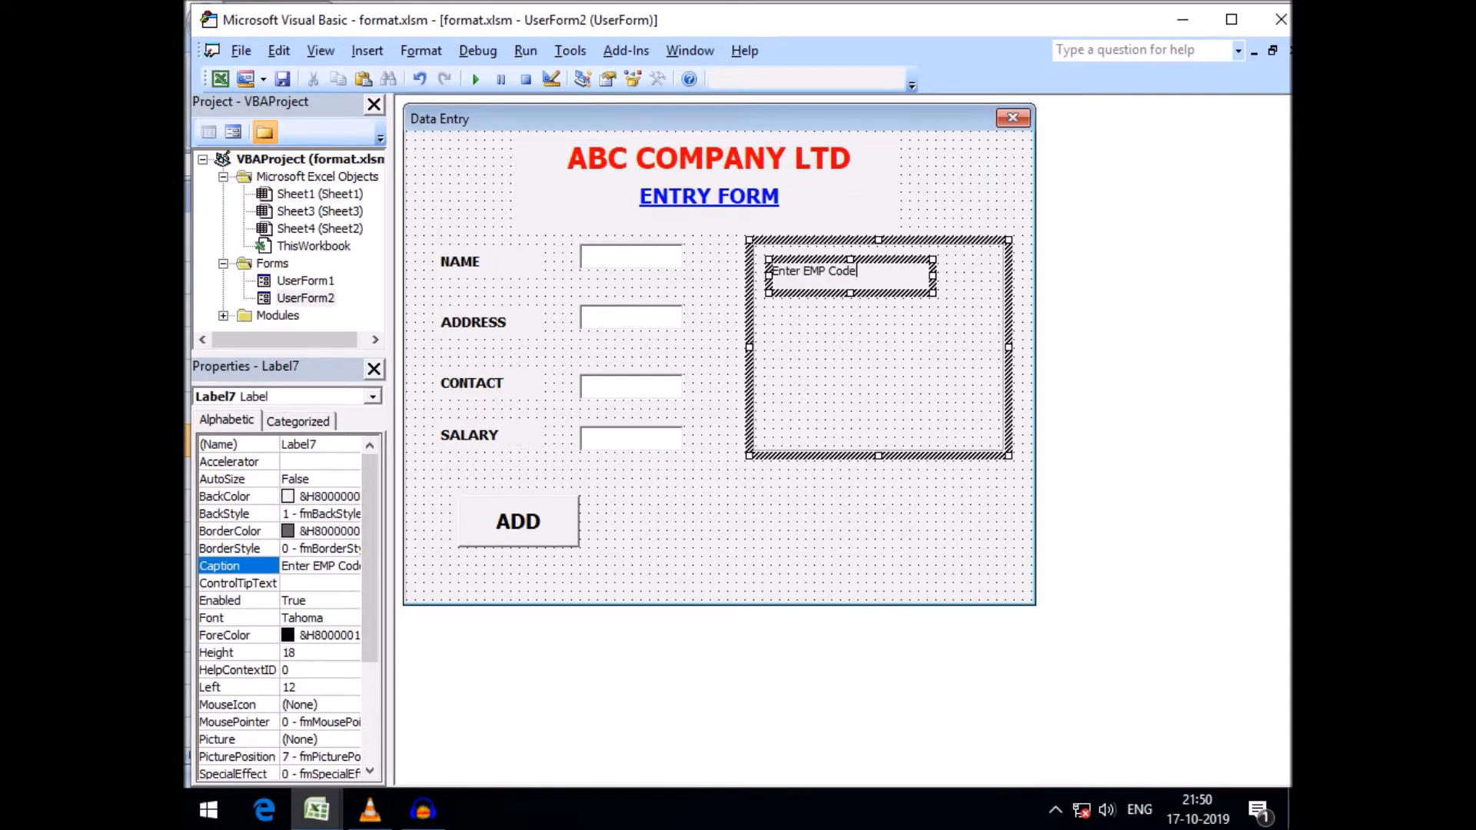
Set the Enter EMP Code label's font size to 14 and center it in the frame
click(314, 618)
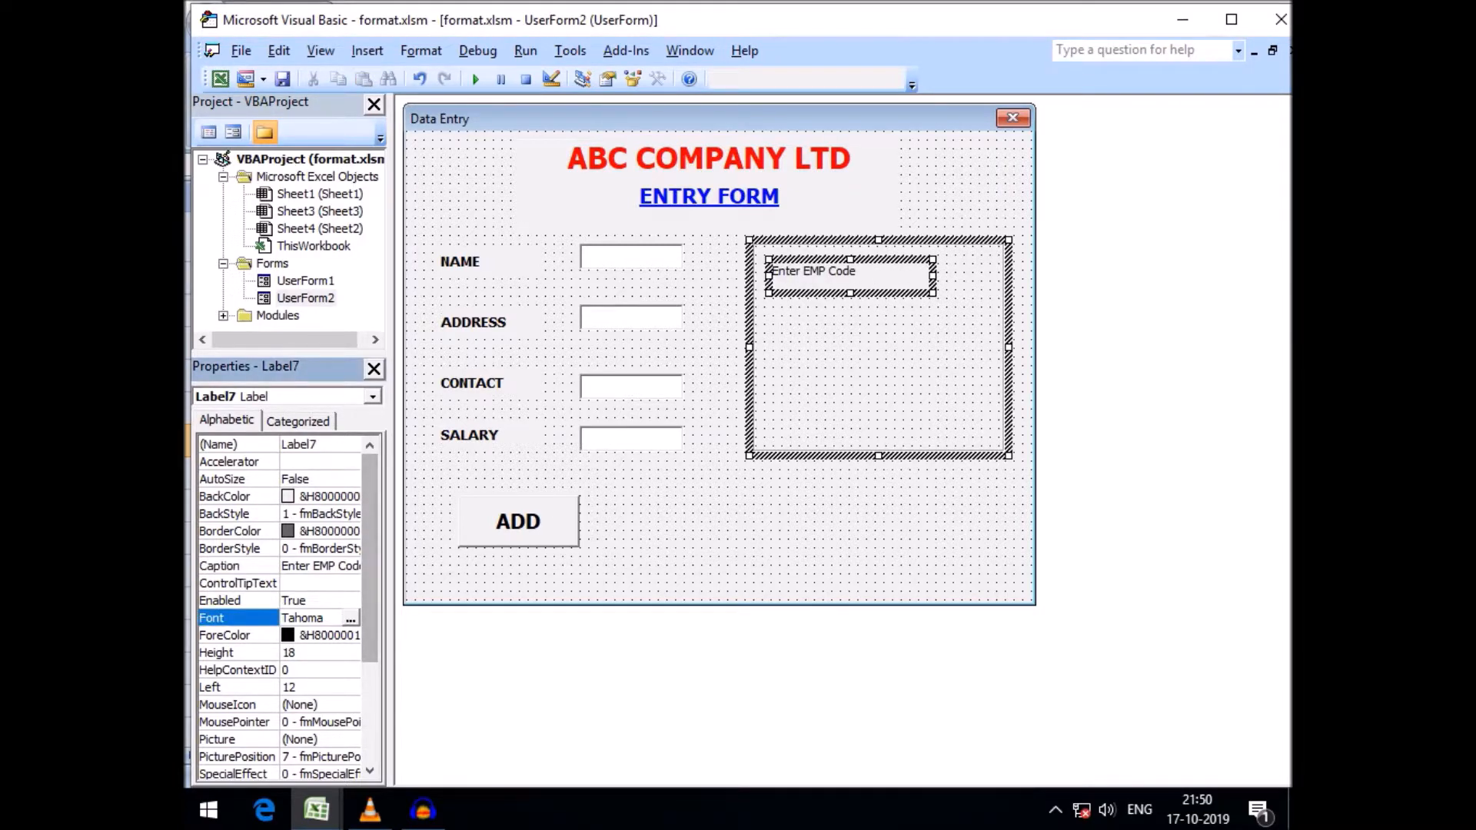
click(350, 619)
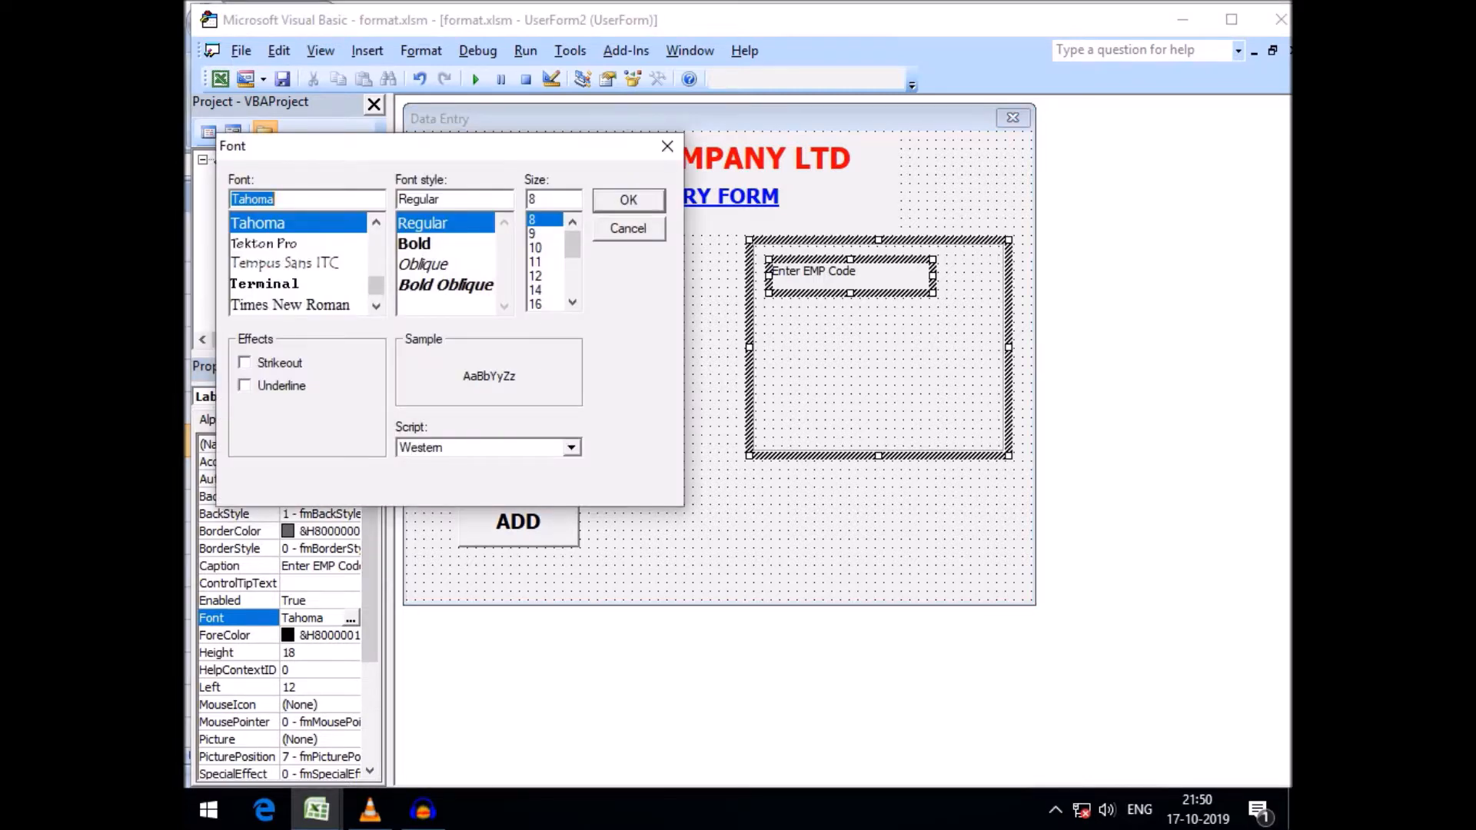
click(537, 291)
key(Return)
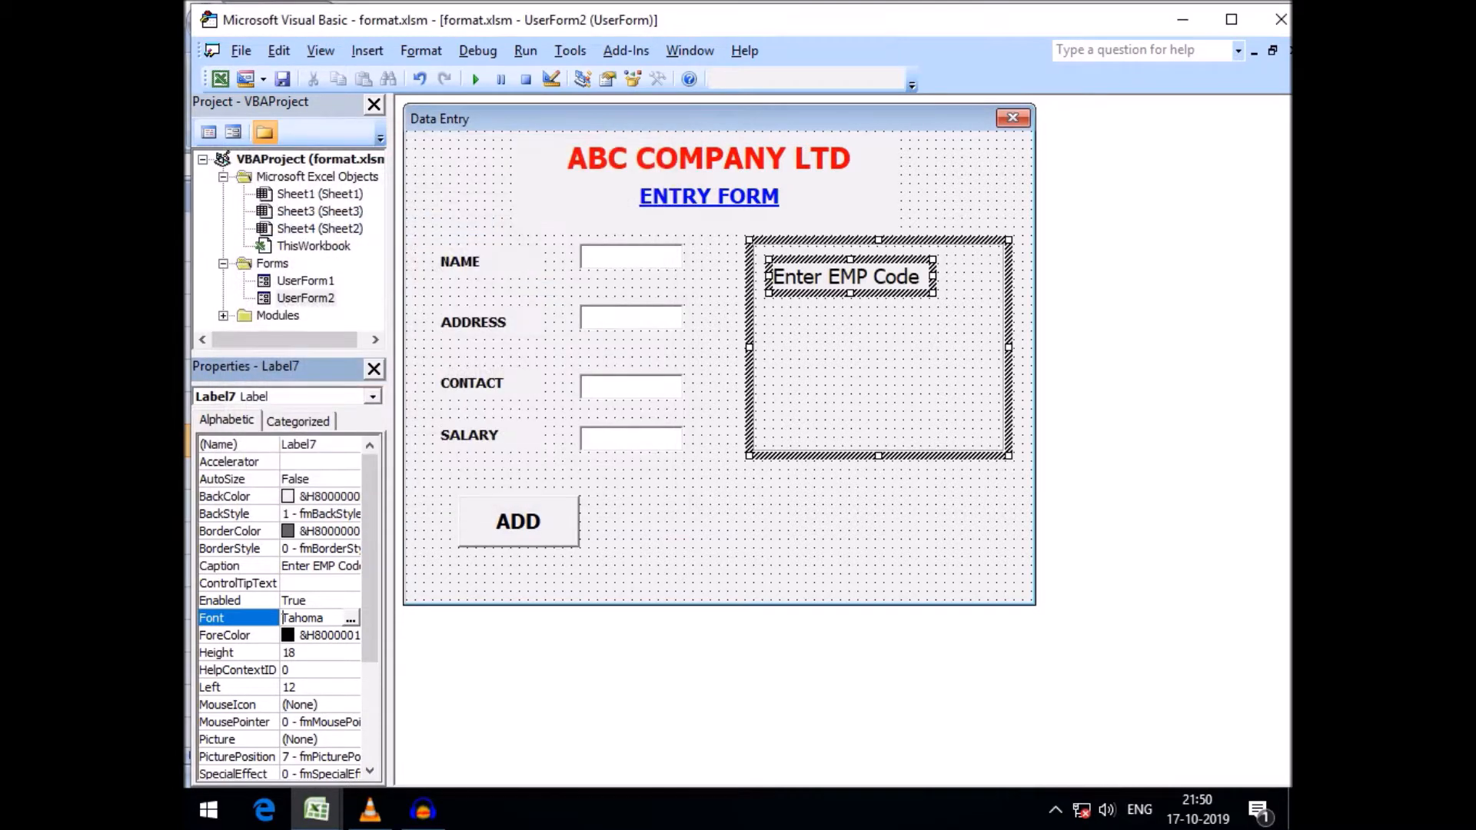
drag(850, 277, 885, 277)
click(879, 354)
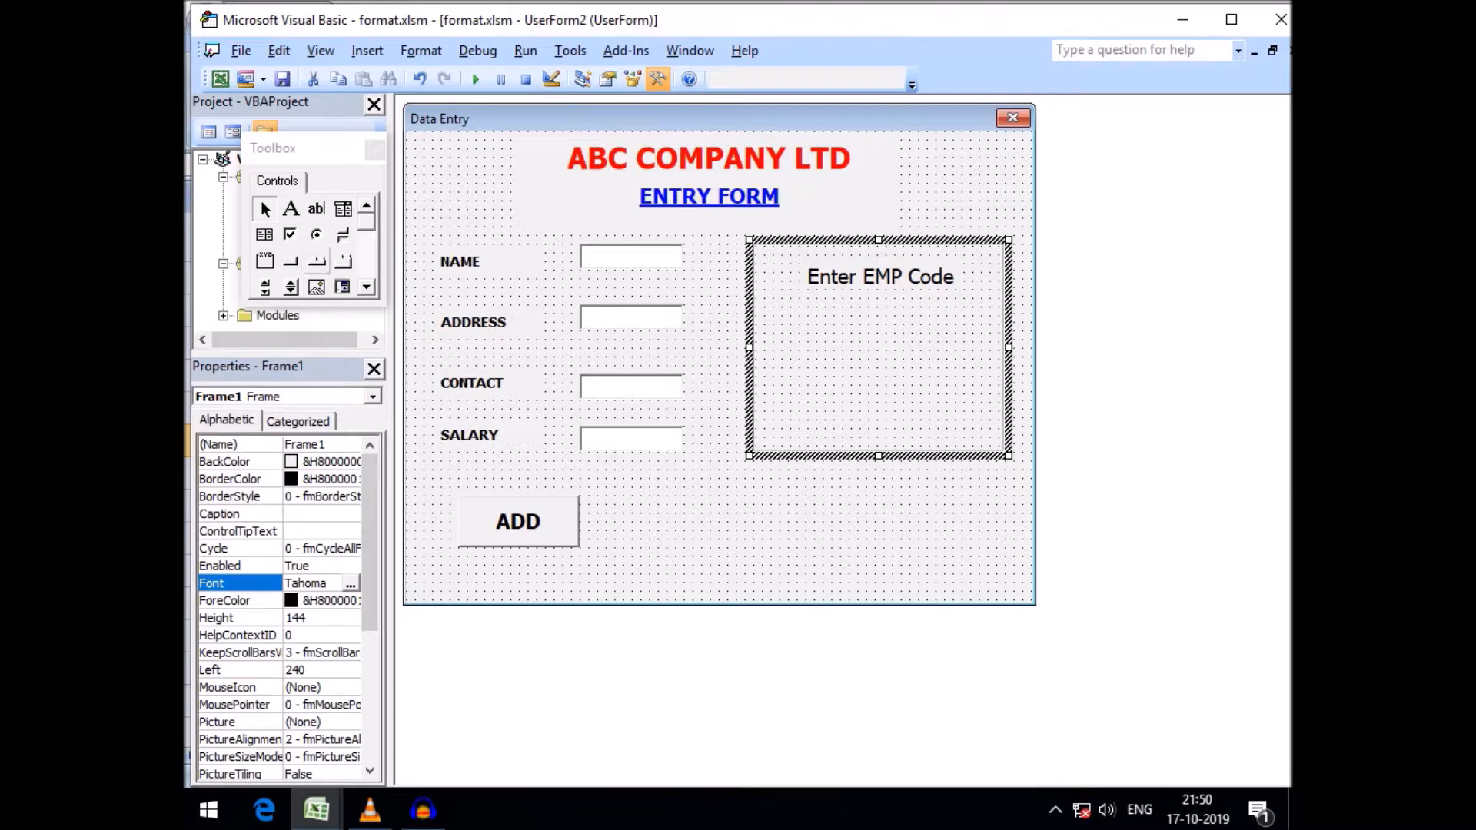
Draw a text box beneath the Enter EMP Code label inside the frame
click(317, 209)
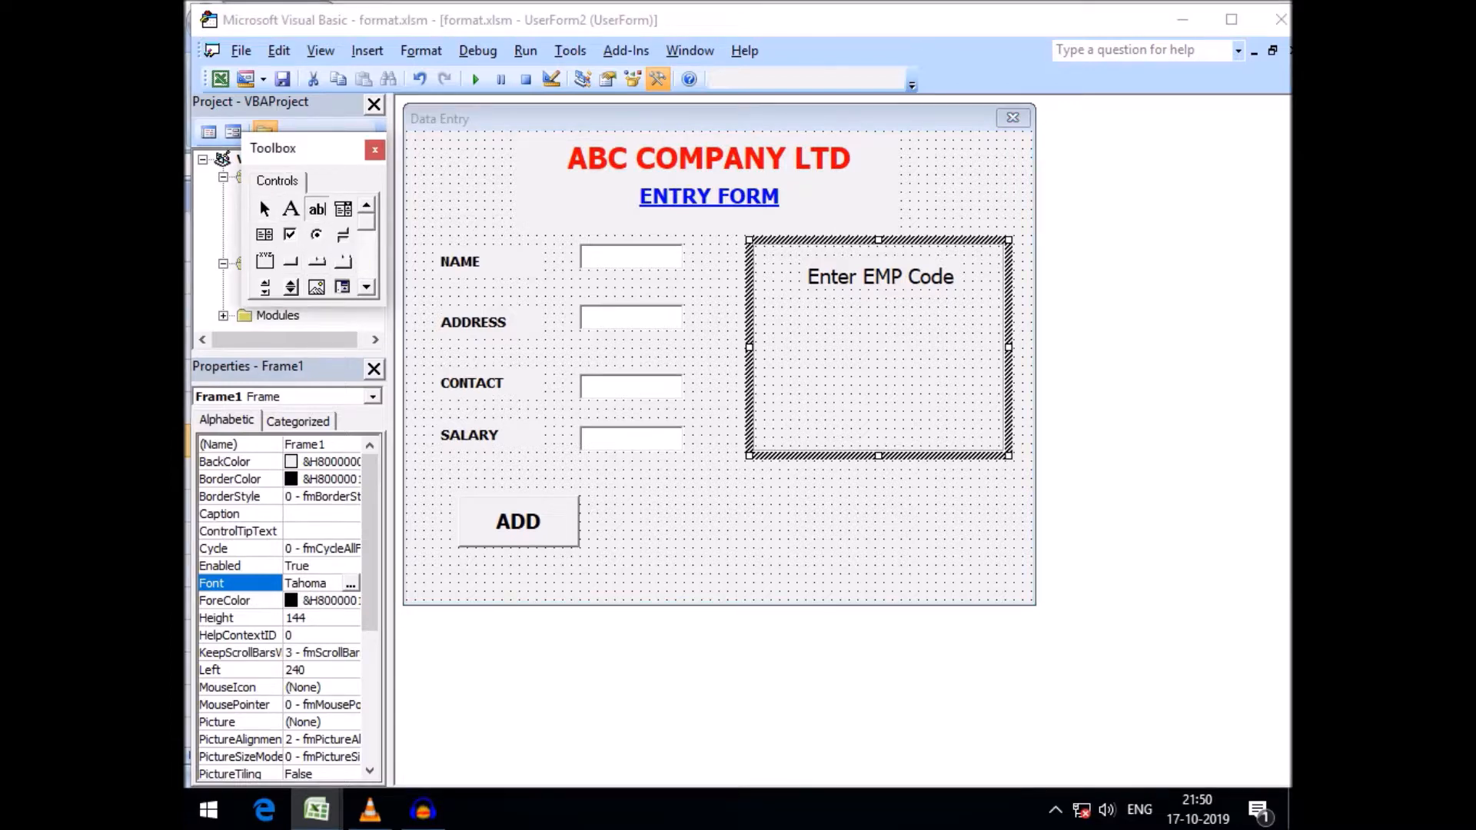
drag(787, 303, 994, 362)
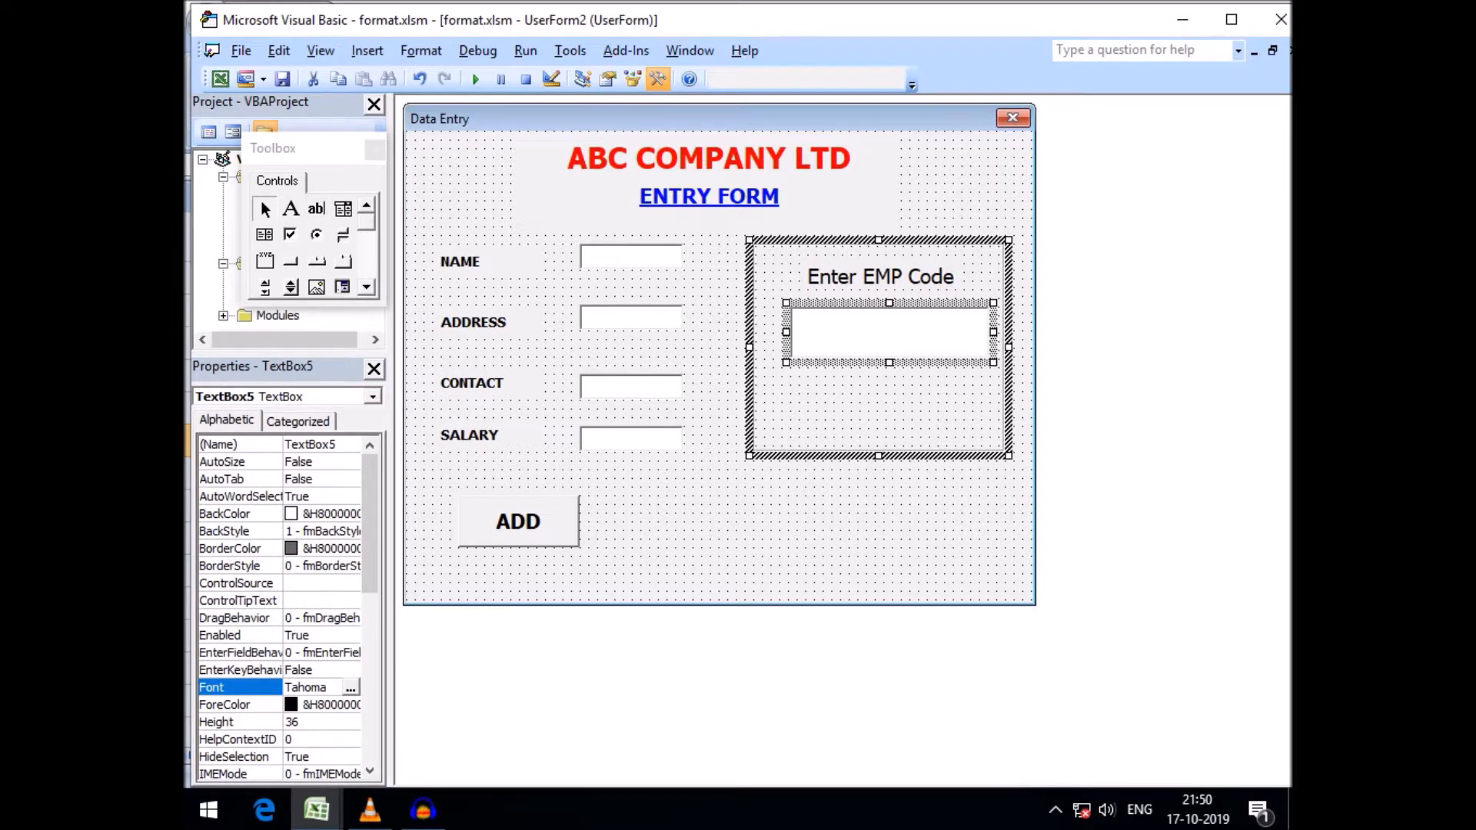
click(240, 444)
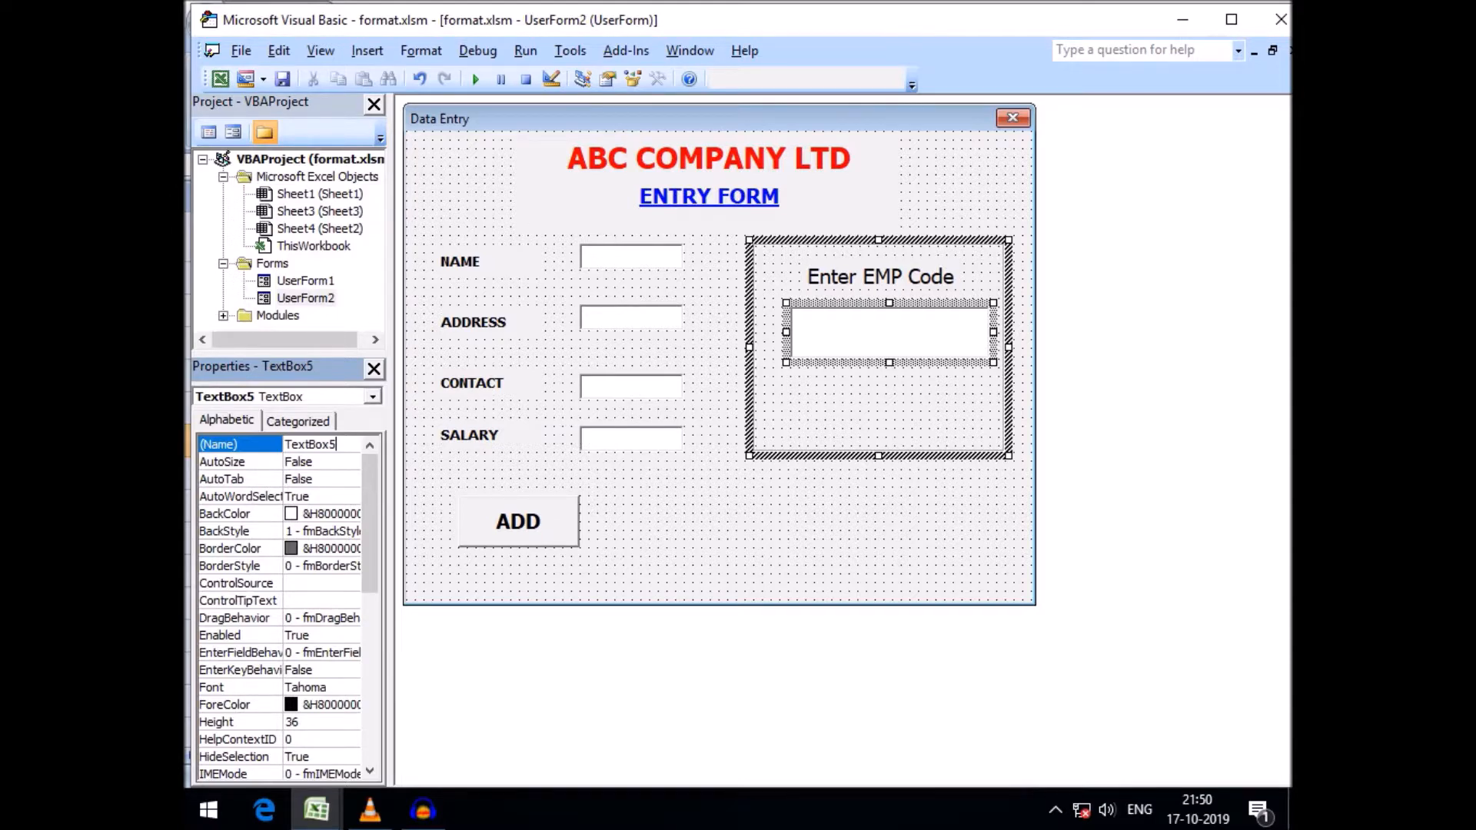
click(800, 531)
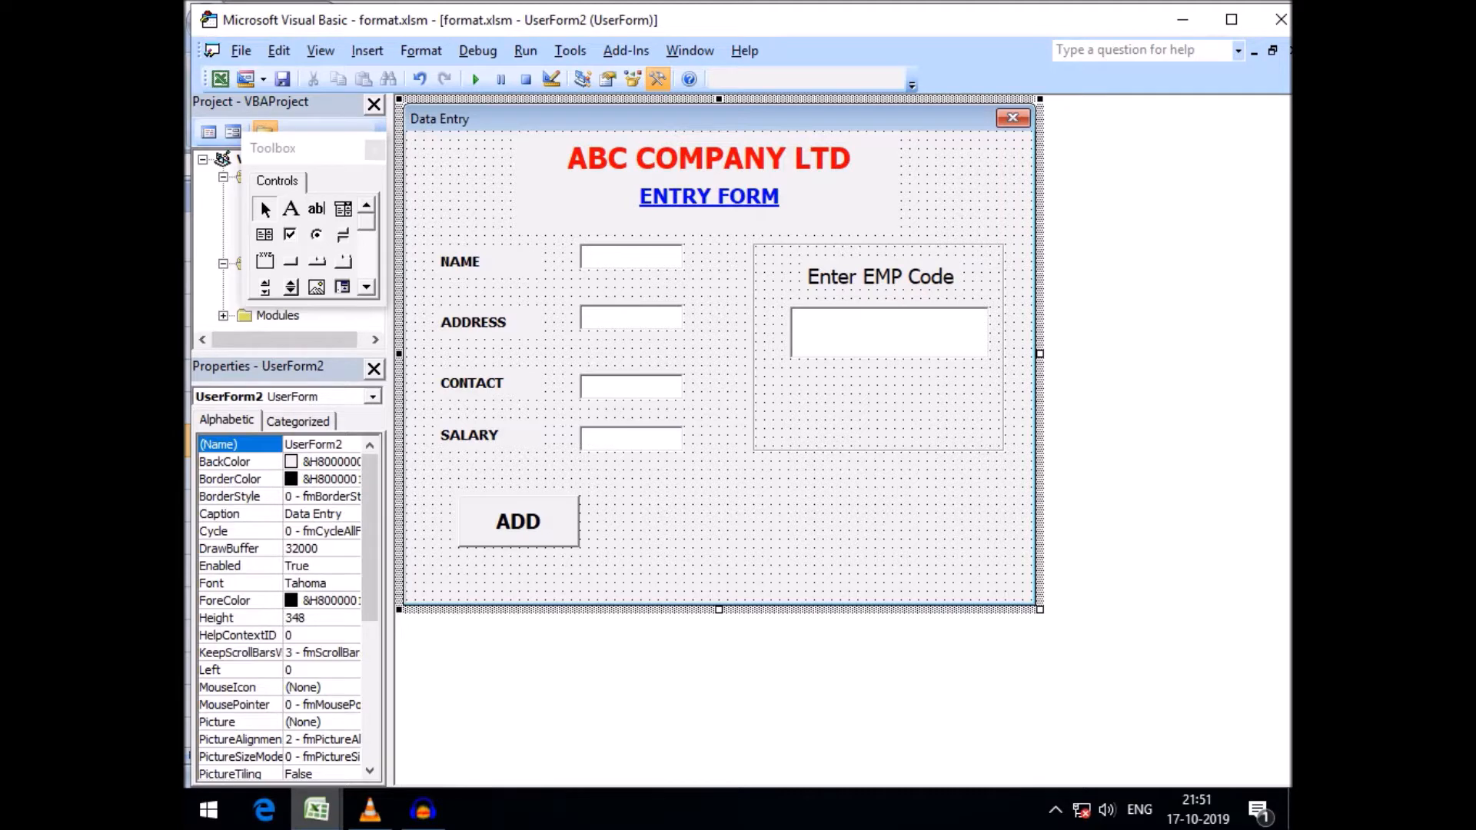
Add a label below the text box inside the frame
mouse_move(316, 809)
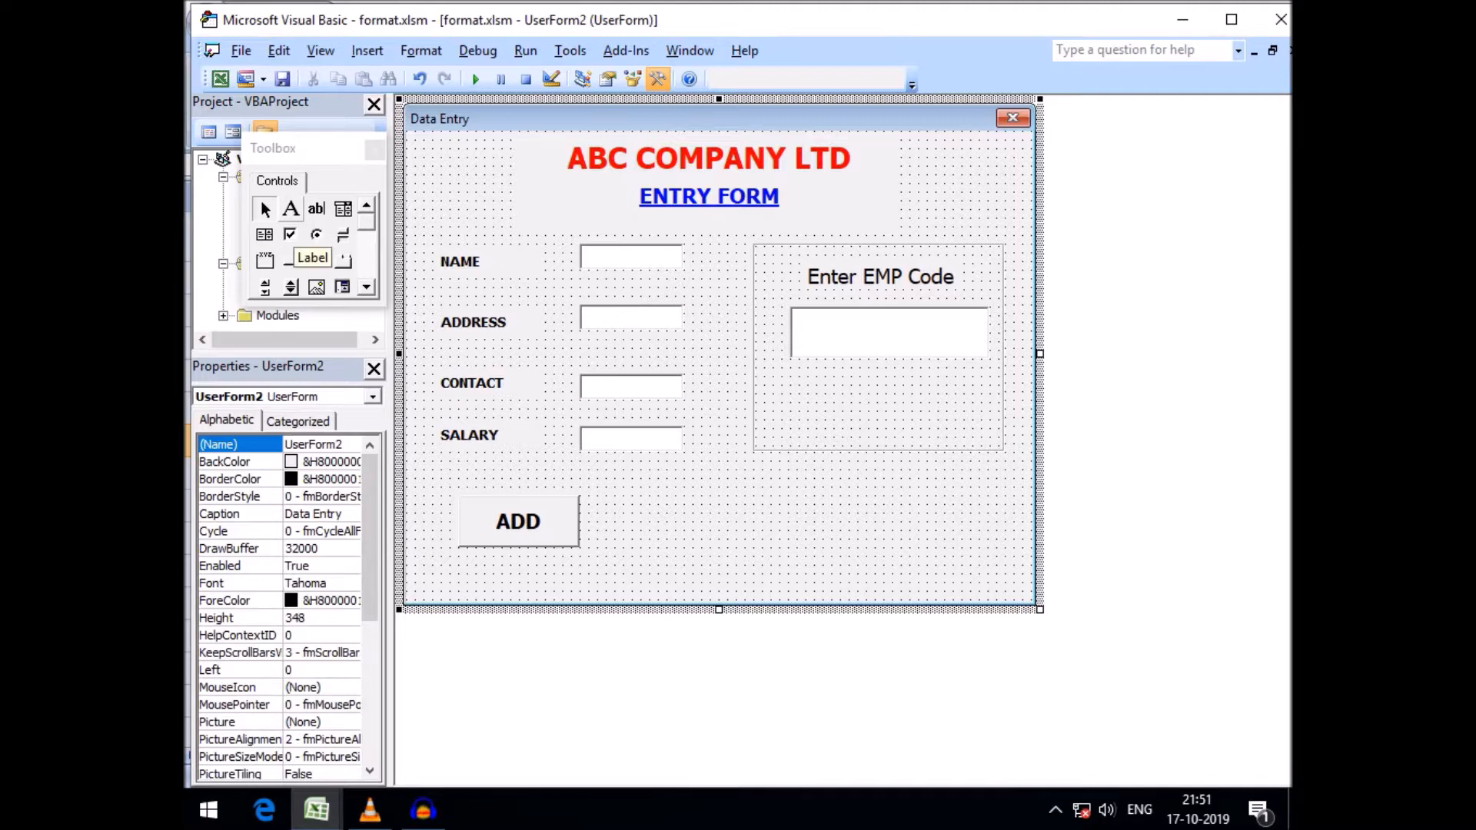
click(290, 208)
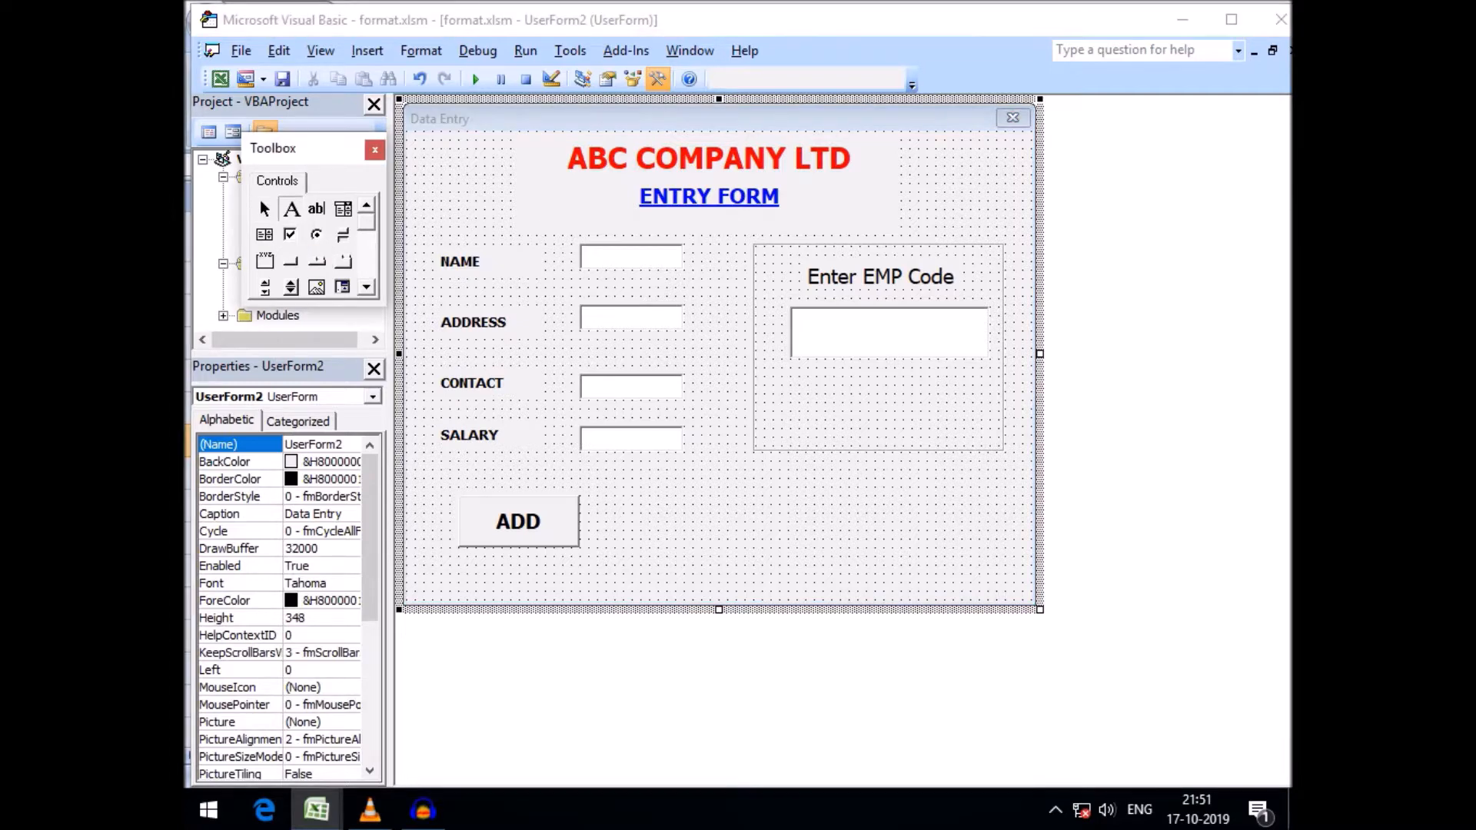
drag(799, 377, 993, 440)
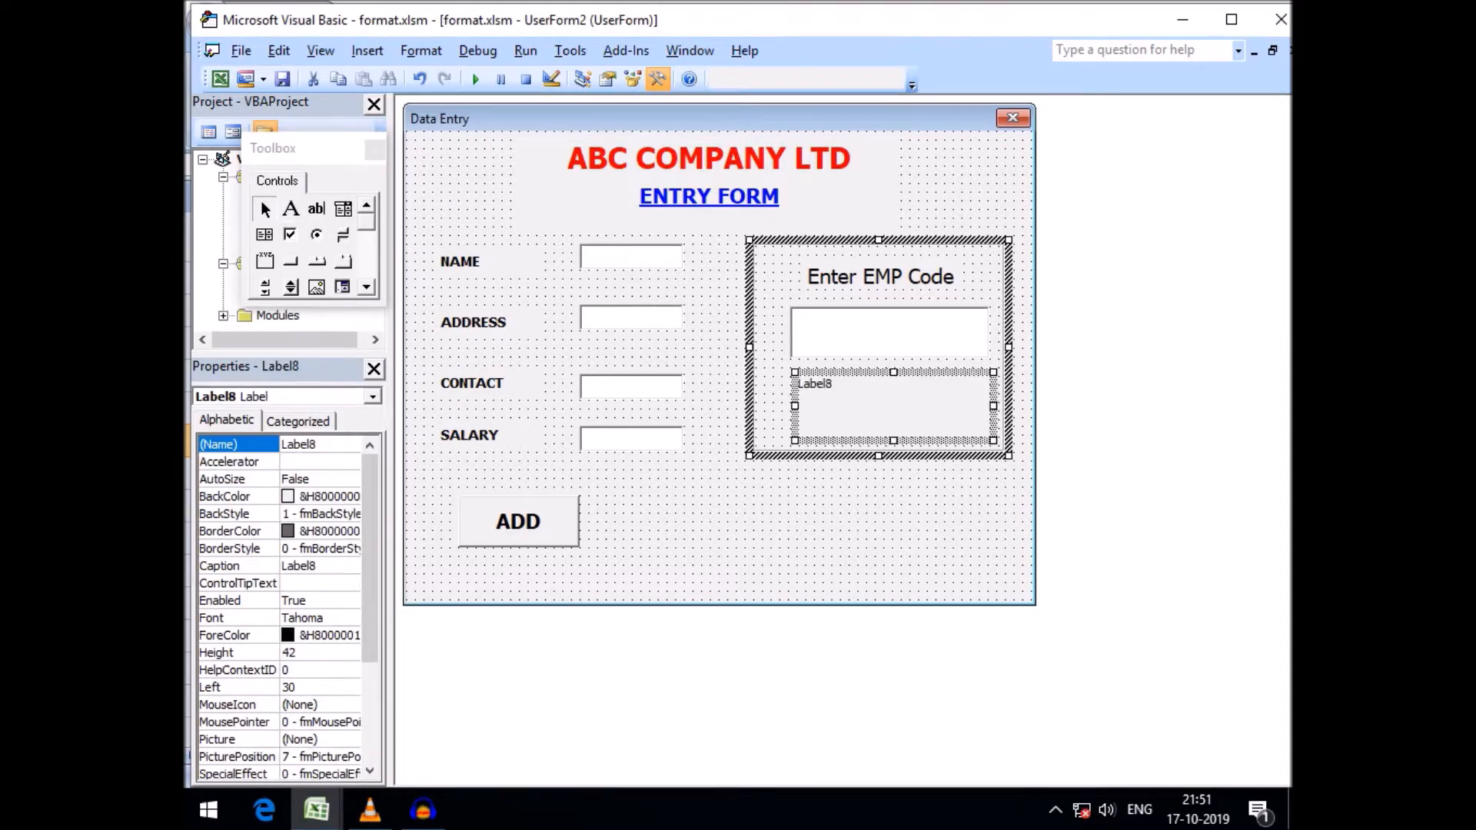
Narrow the text box and center it under the Enter EMP Code label
click(890, 334)
drag(816, 332, 830, 332)
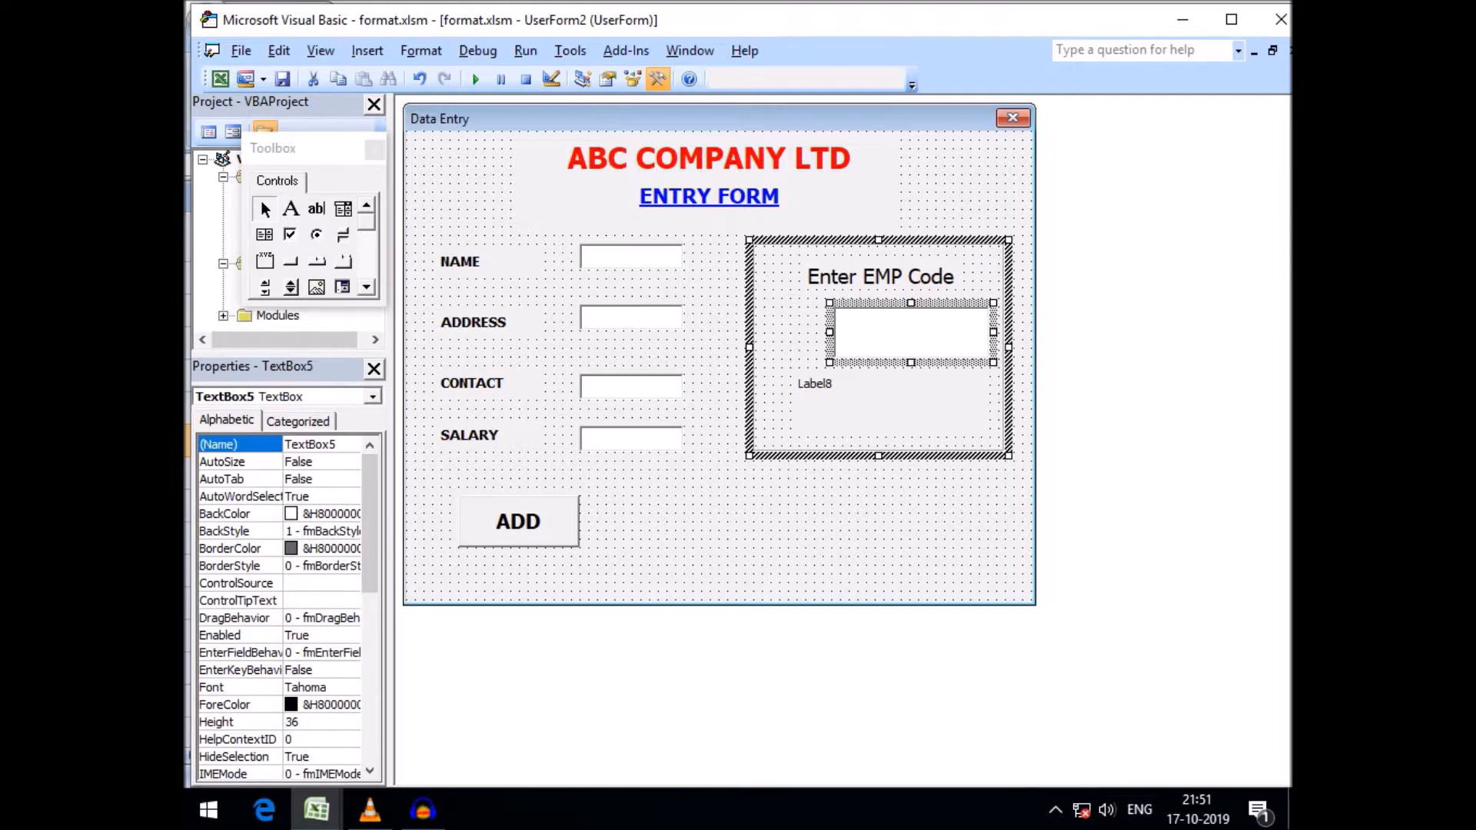
drag(954, 332, 877, 325)
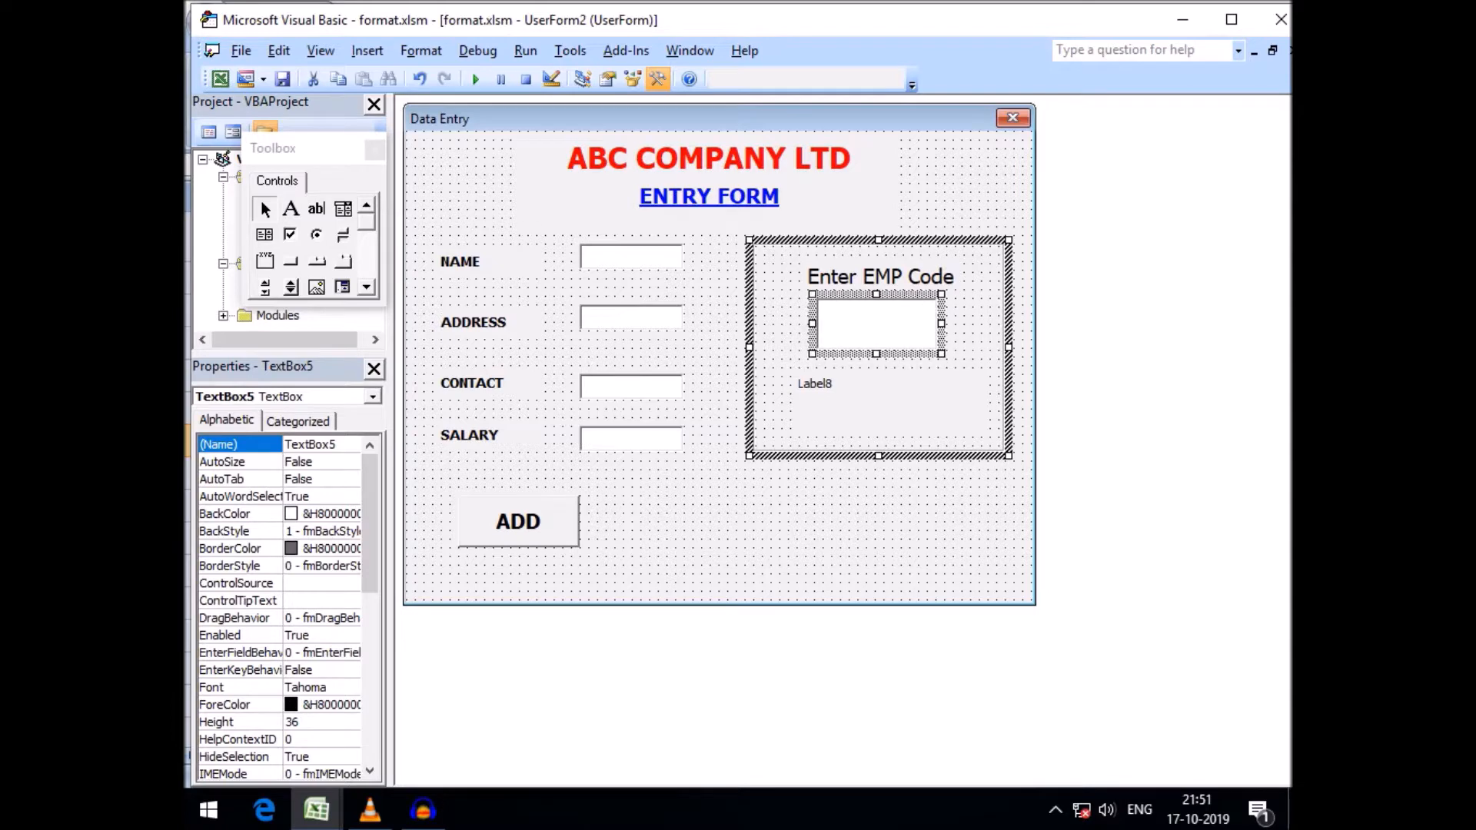
drag(941, 324, 959, 323)
click(980, 335)
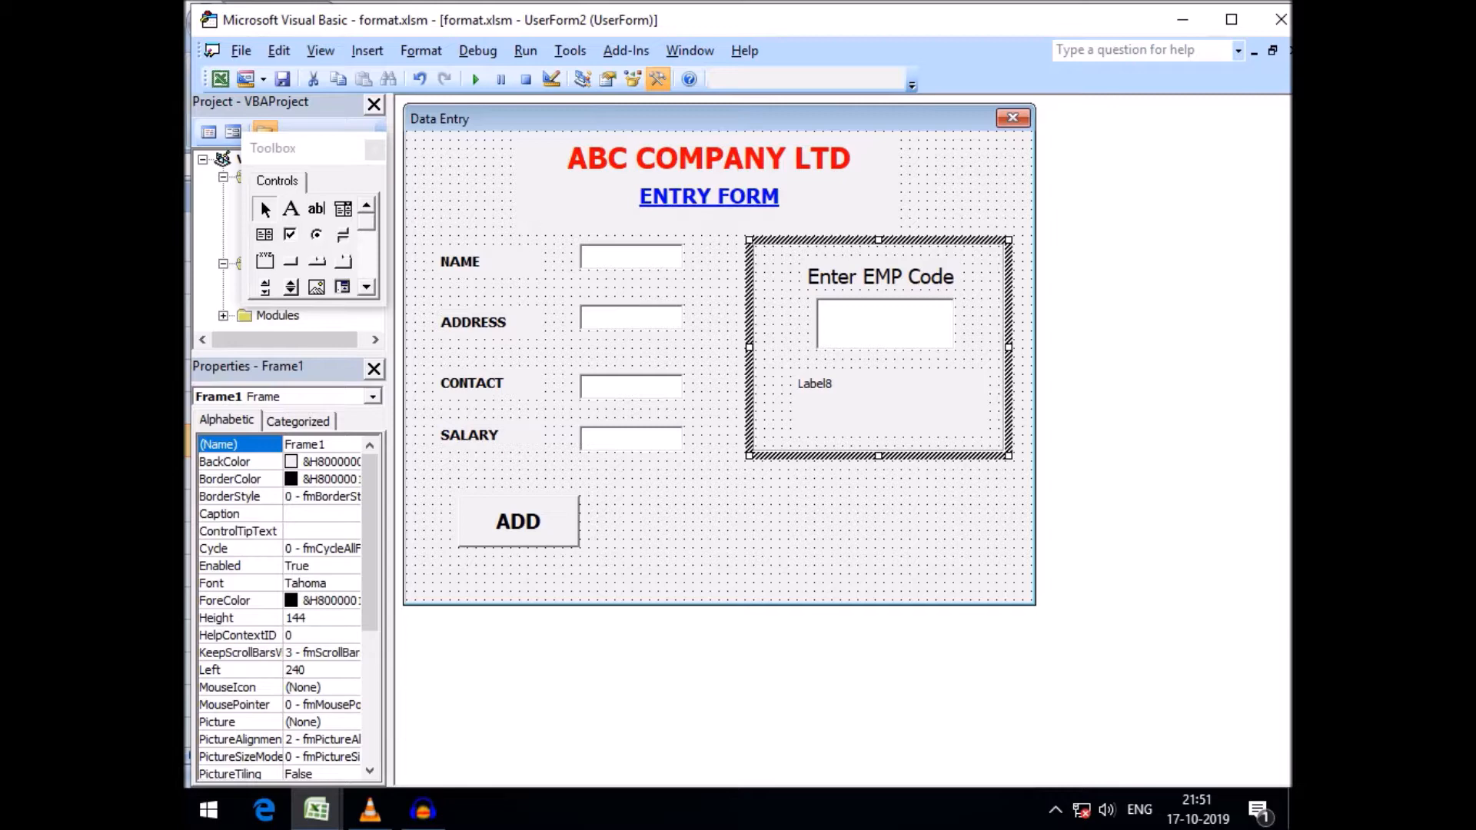
Clear the caption of the label below the text box inside the frame
click(894, 406)
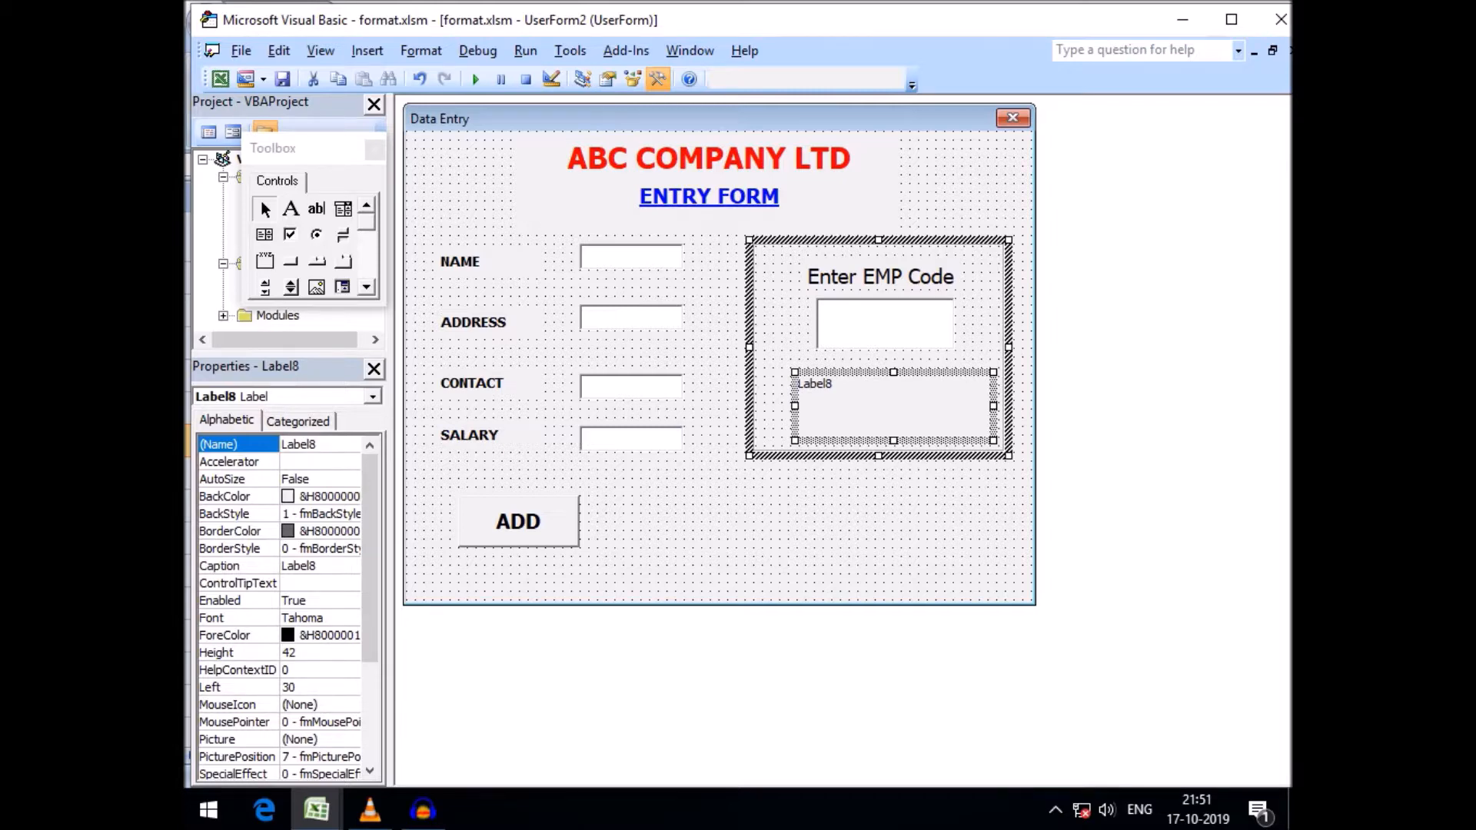
click(884, 324)
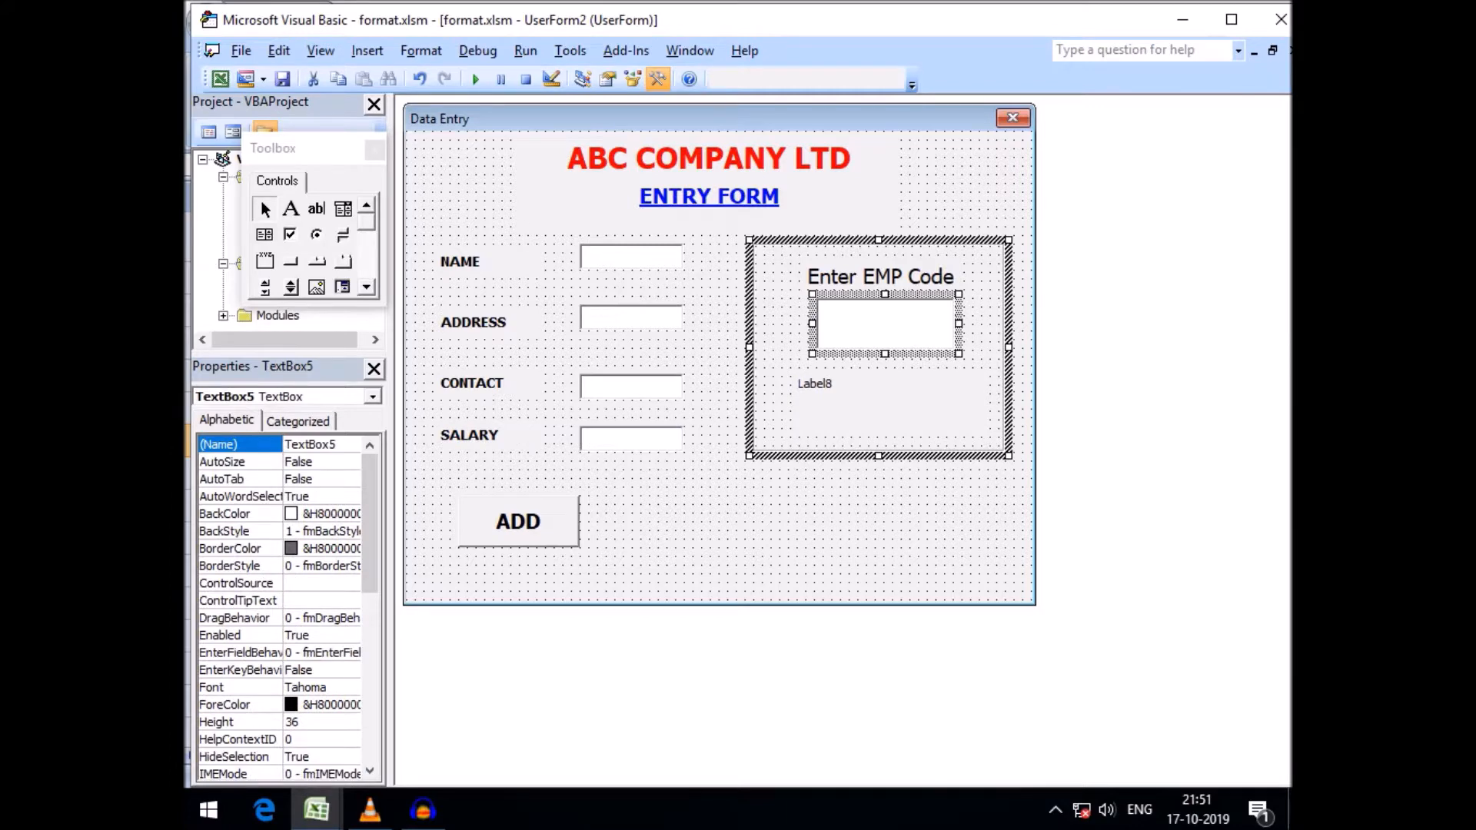
click(894, 406)
click(298, 565)
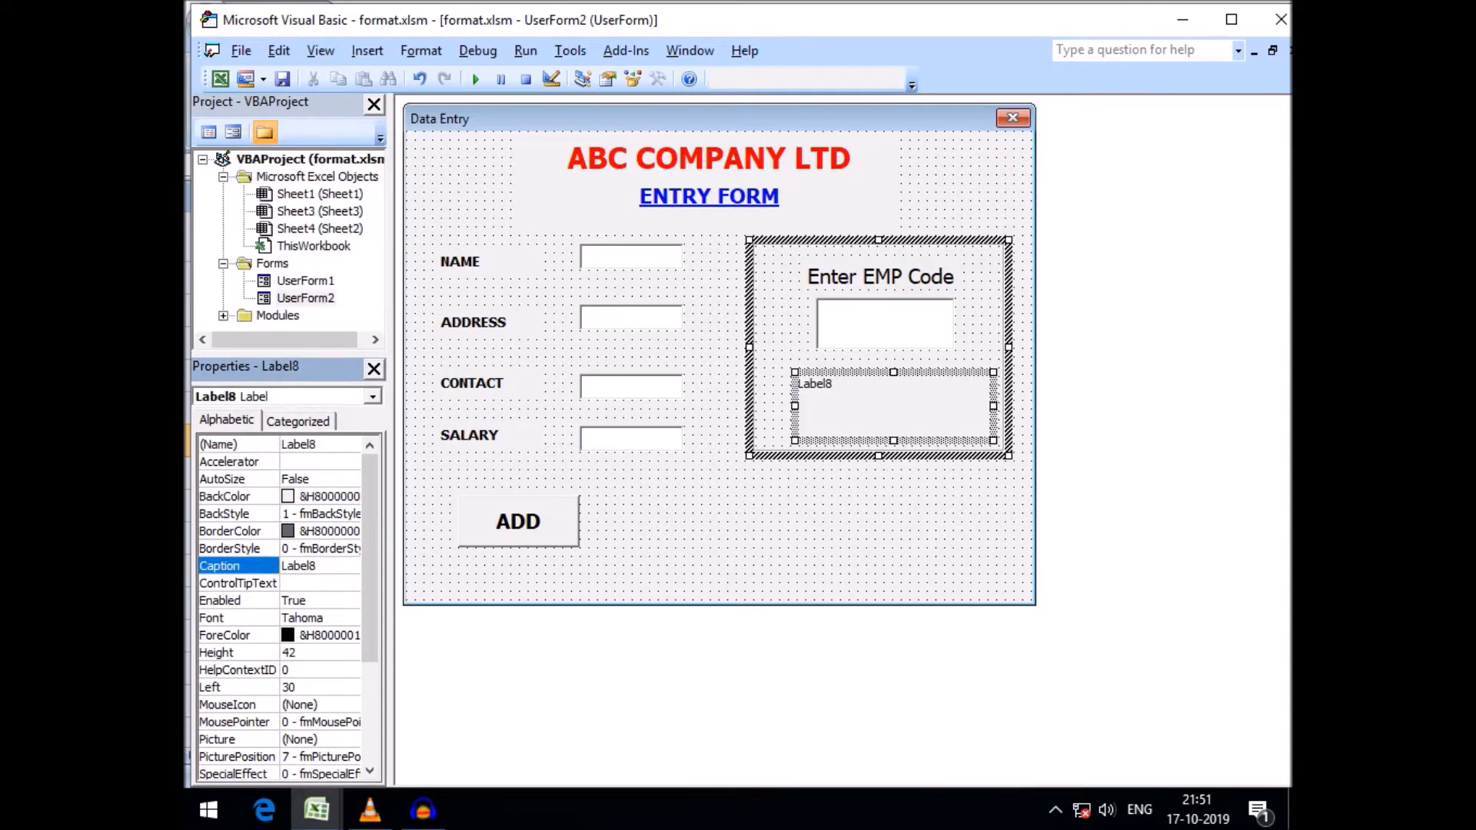
key(shift+Left)
key(shift+Left)
key(shift+Left)
key(shift+Left)
key(shift+Left)
key(shift+Left)
key(BackSpace)
Set the blank label's font size to 14
click(314, 619)
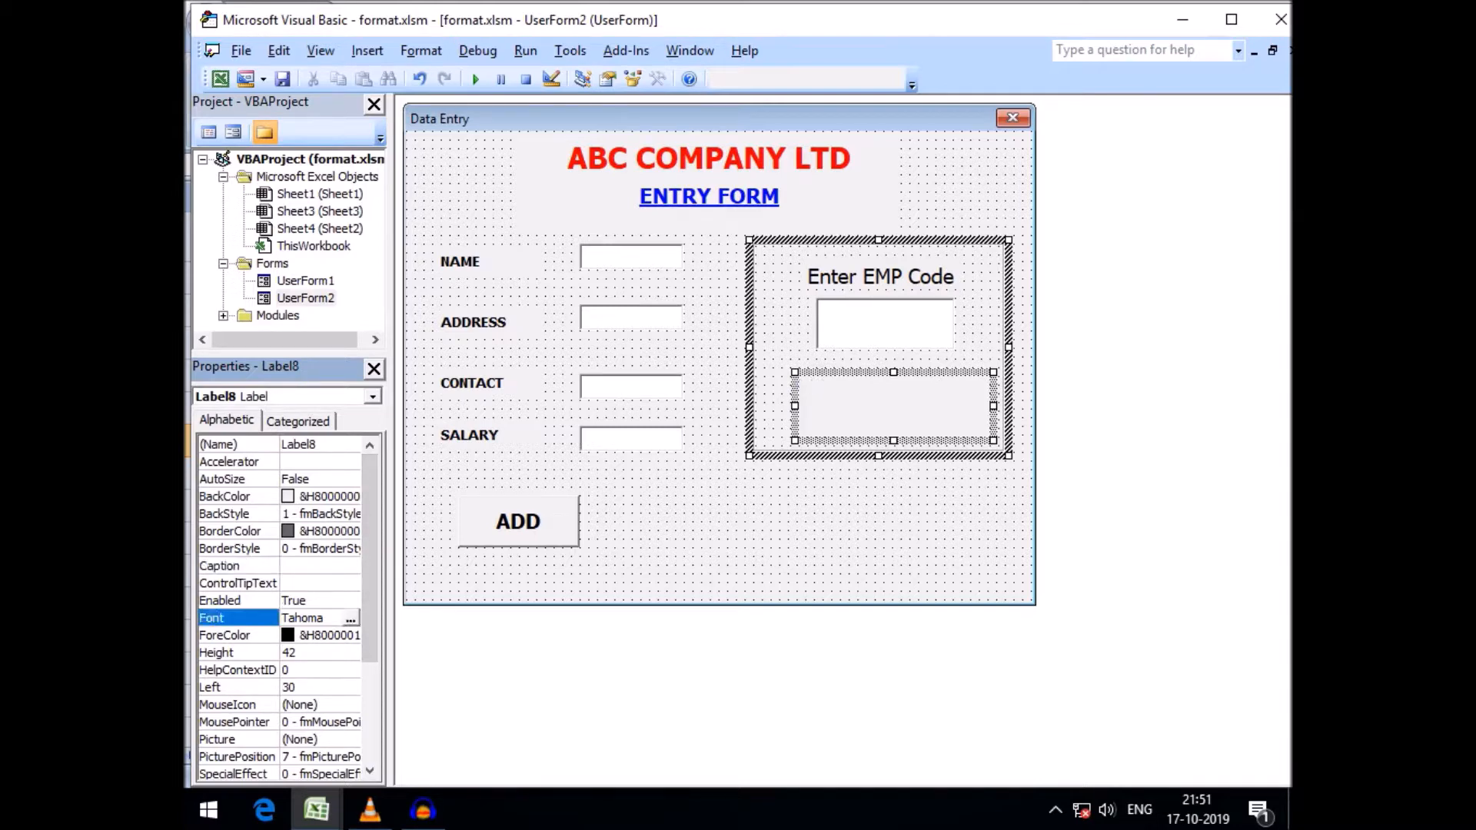
click(351, 618)
click(536, 305)
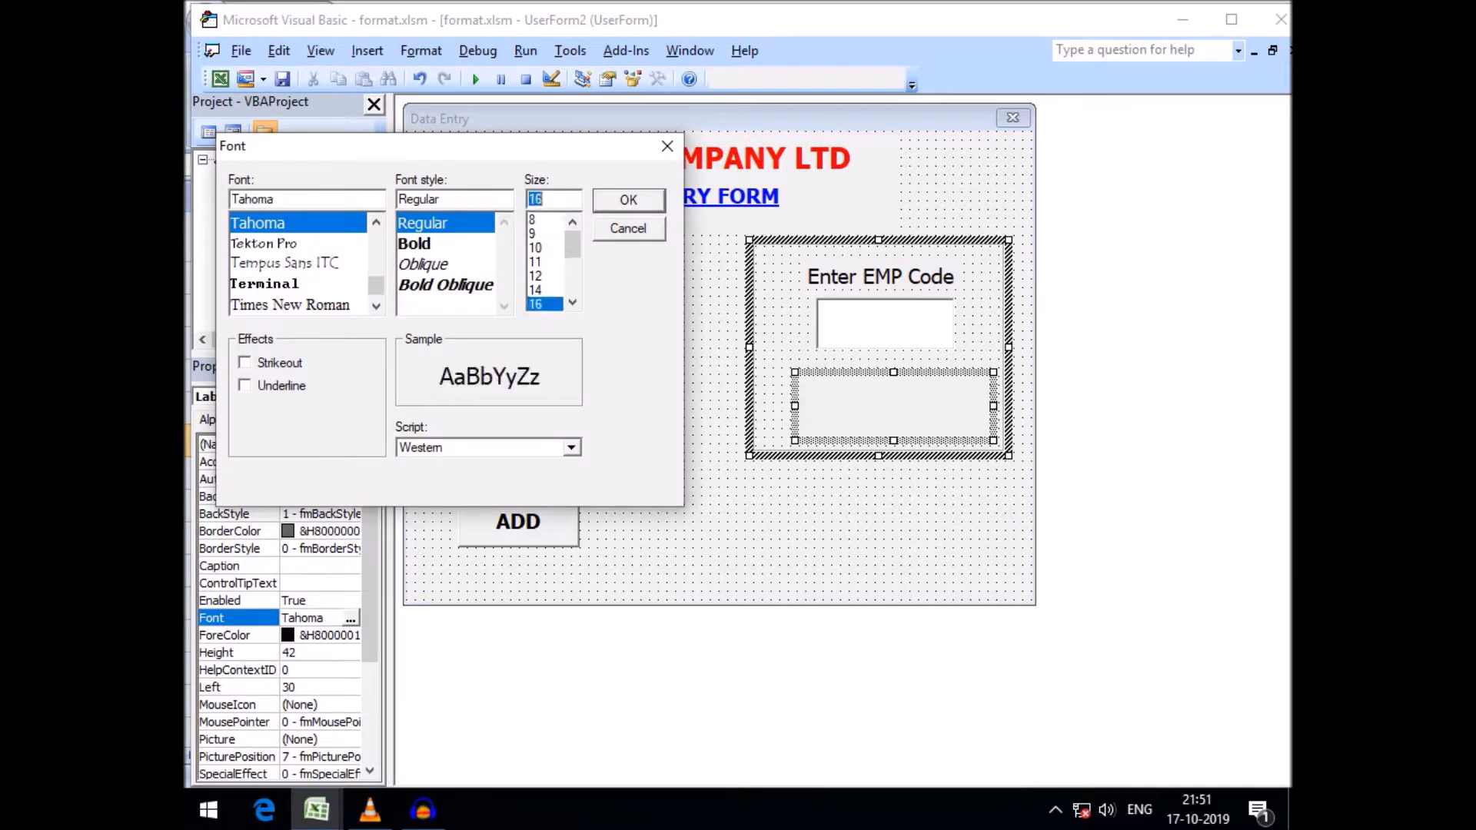
click(536, 290)
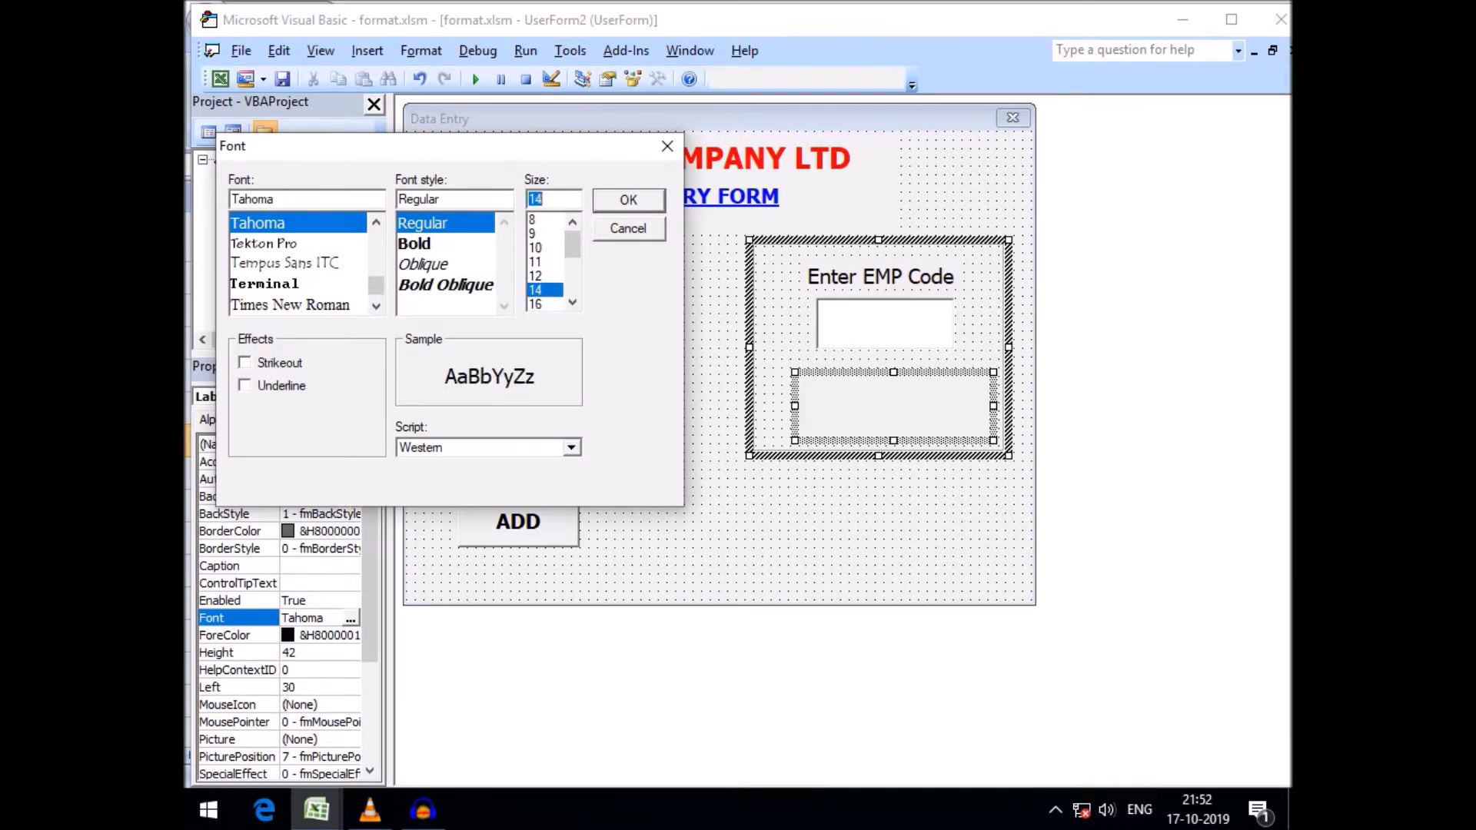
click(629, 199)
Resize the frame, lowering its bottom edge slightly and extending its left edge toward the entry fields
click(712, 514)
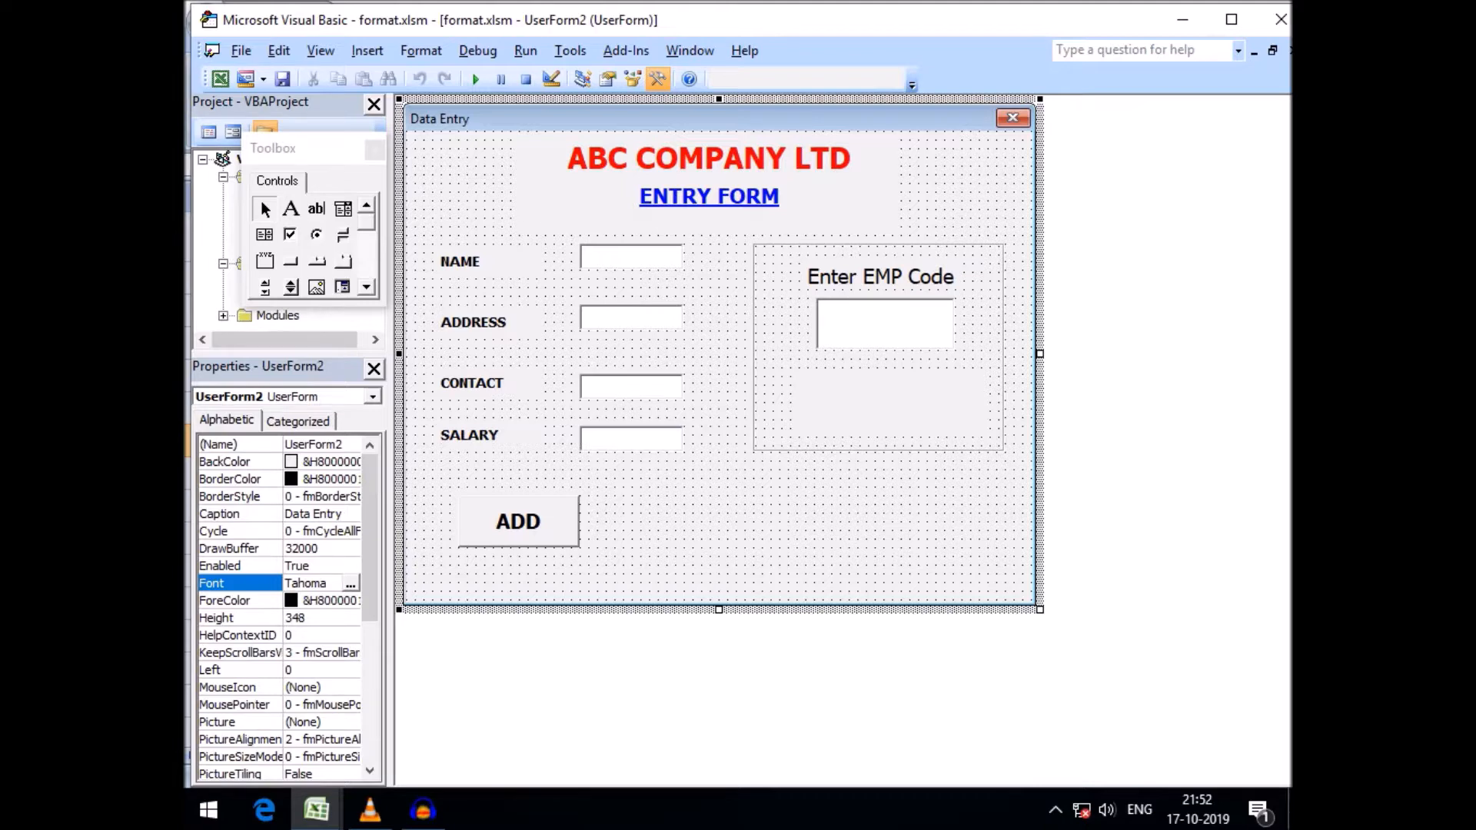
click(878, 360)
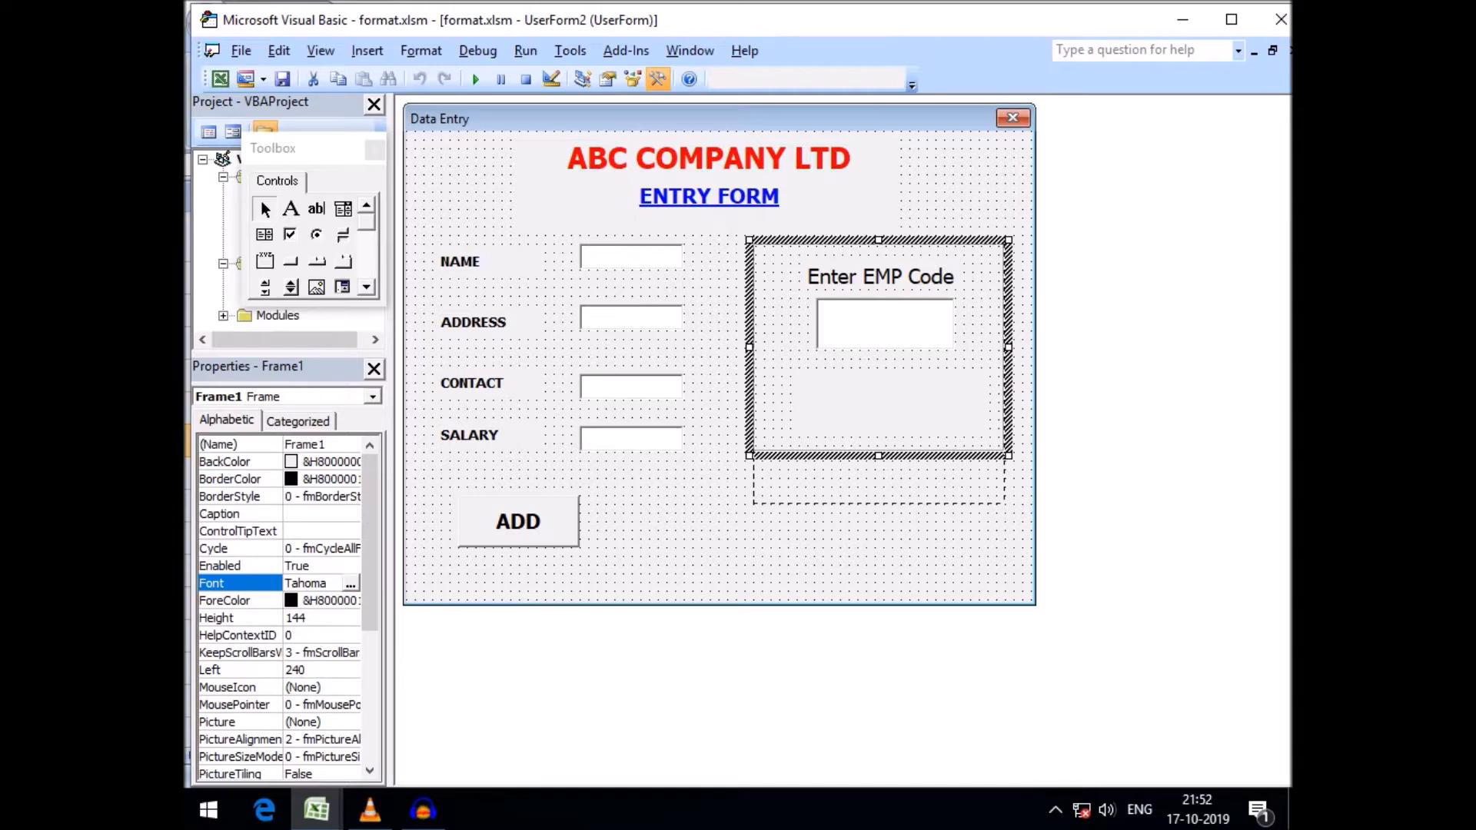
drag(878, 504, 878, 507)
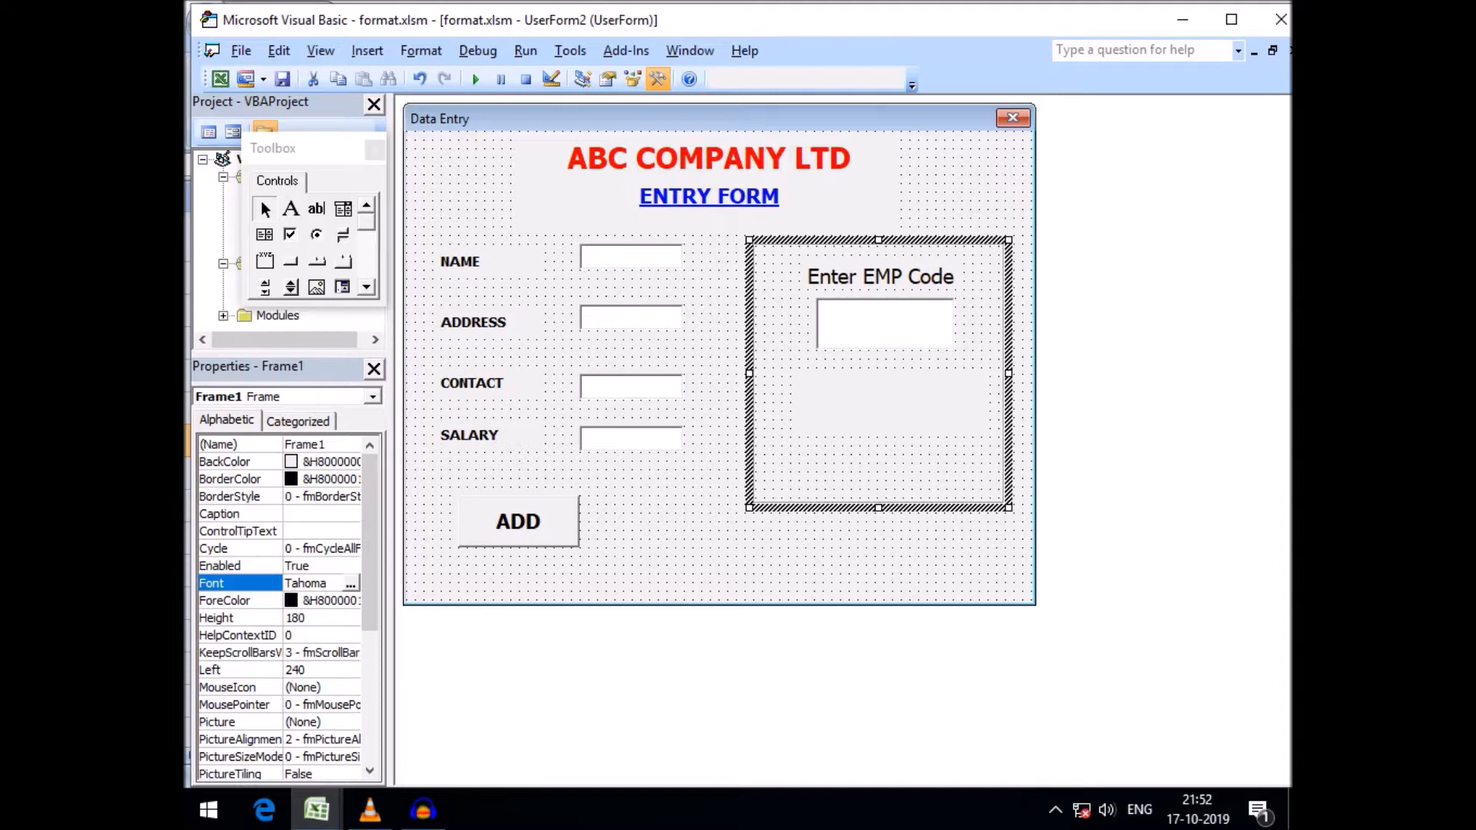
drag(878, 468, 878, 472)
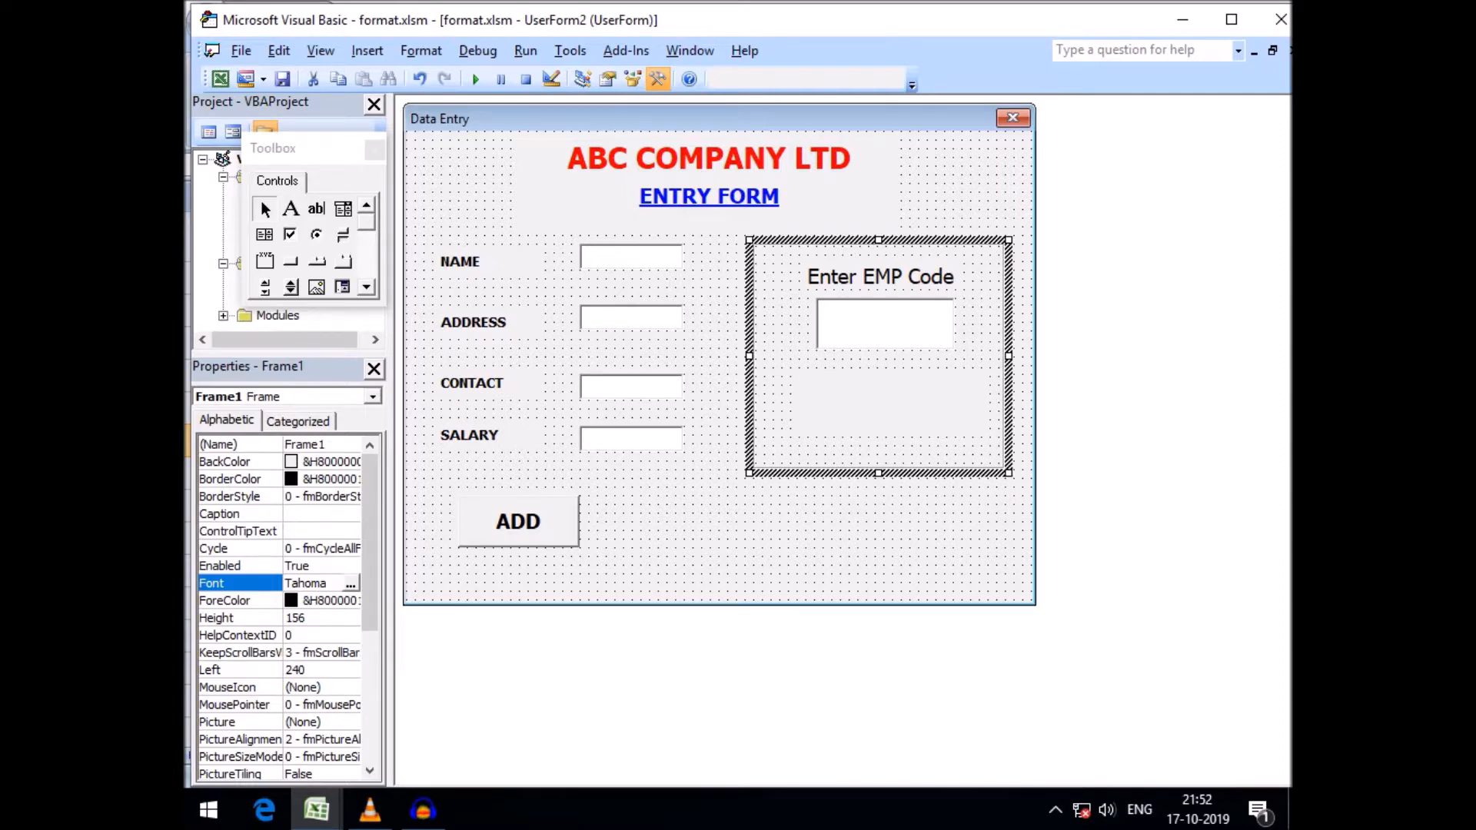
drag(750, 356, 705, 356)
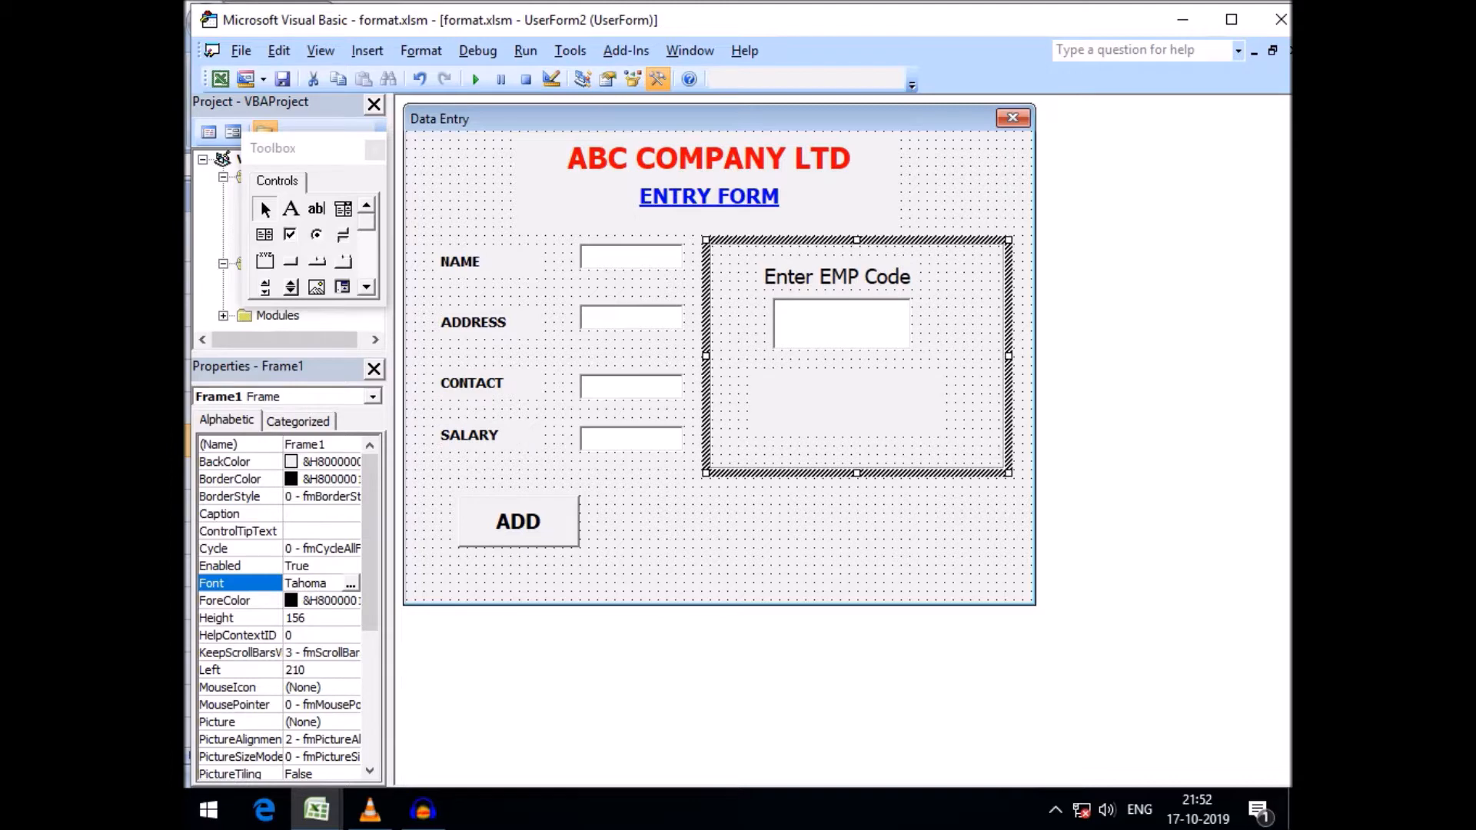
Shift the Enter EMP Code label, text box and lower label leftward within the frame
click(840, 277)
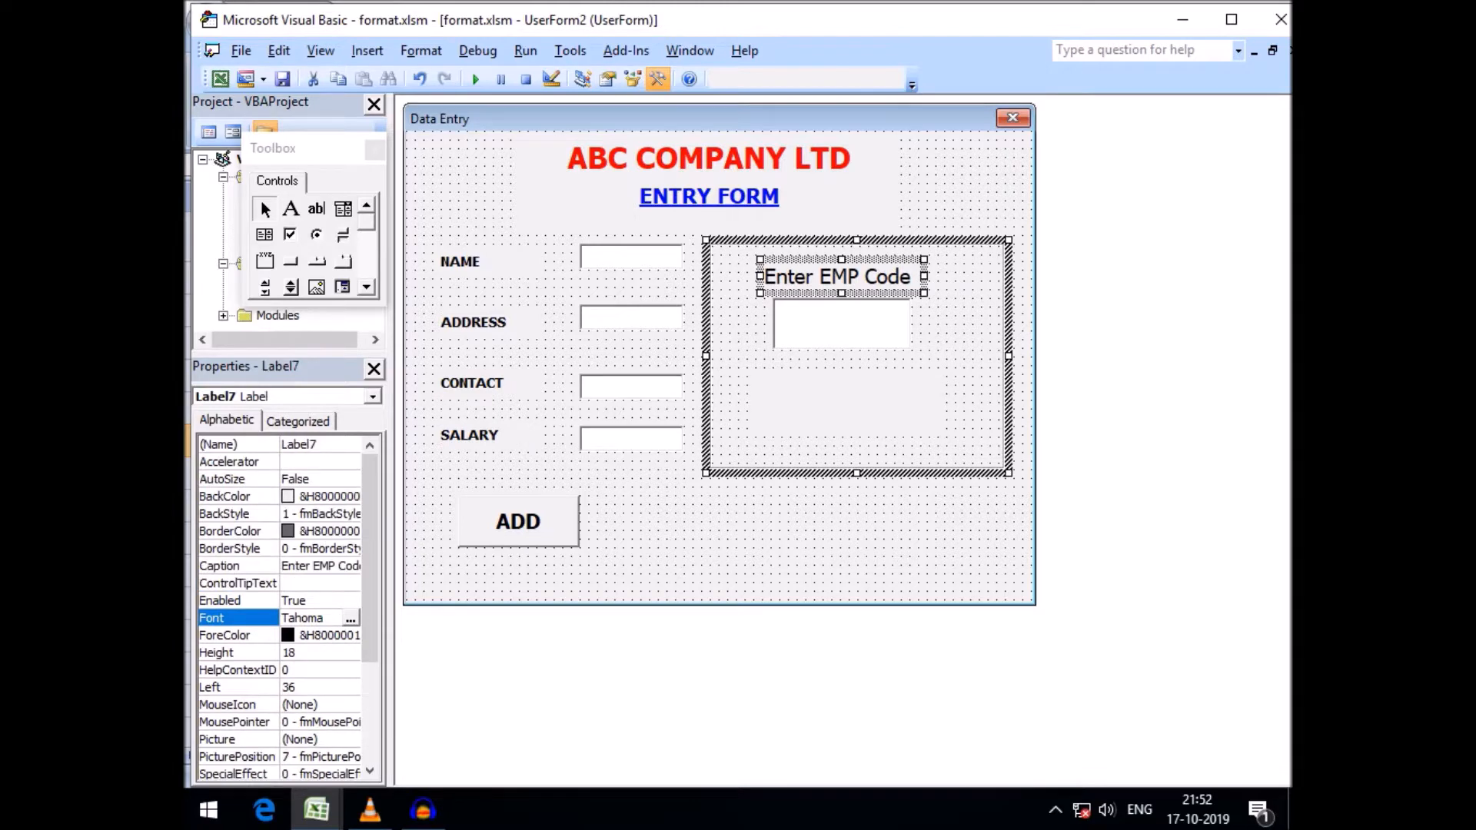
drag(840, 277, 809, 324)
drag(851, 406, 820, 406)
drag(807, 324, 828, 268)
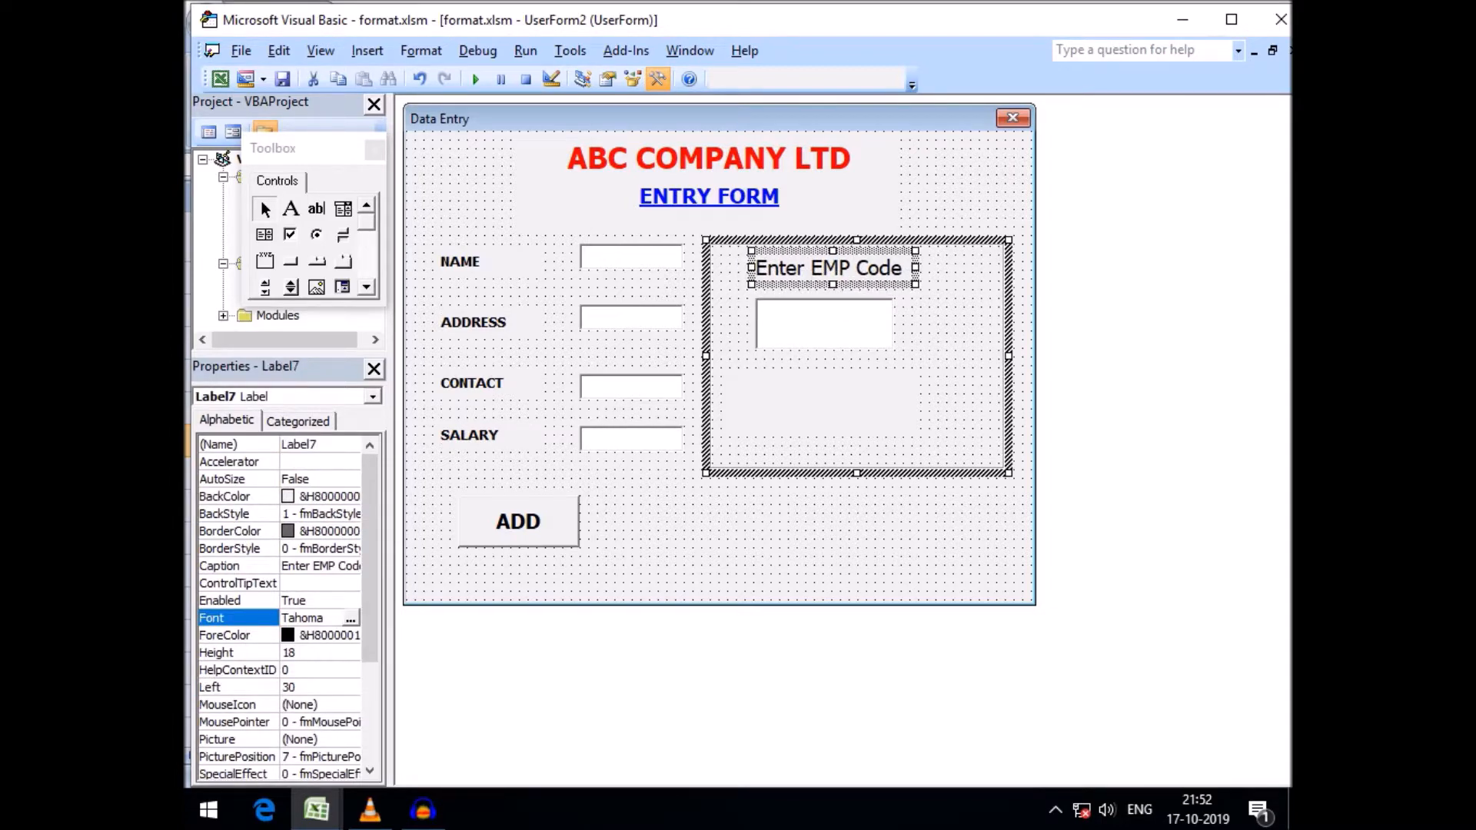
key(ctrl+z)
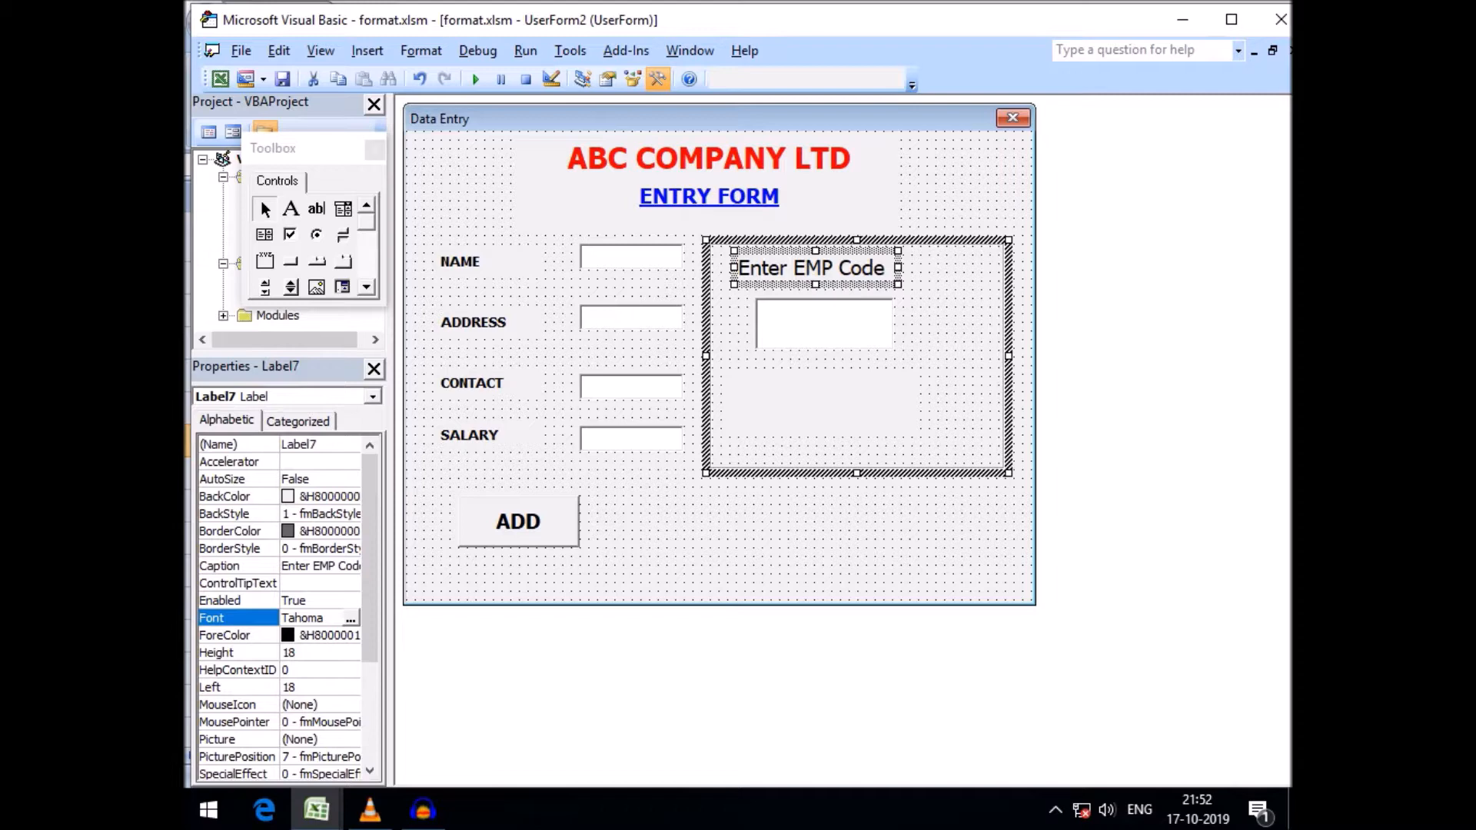
click(853, 408)
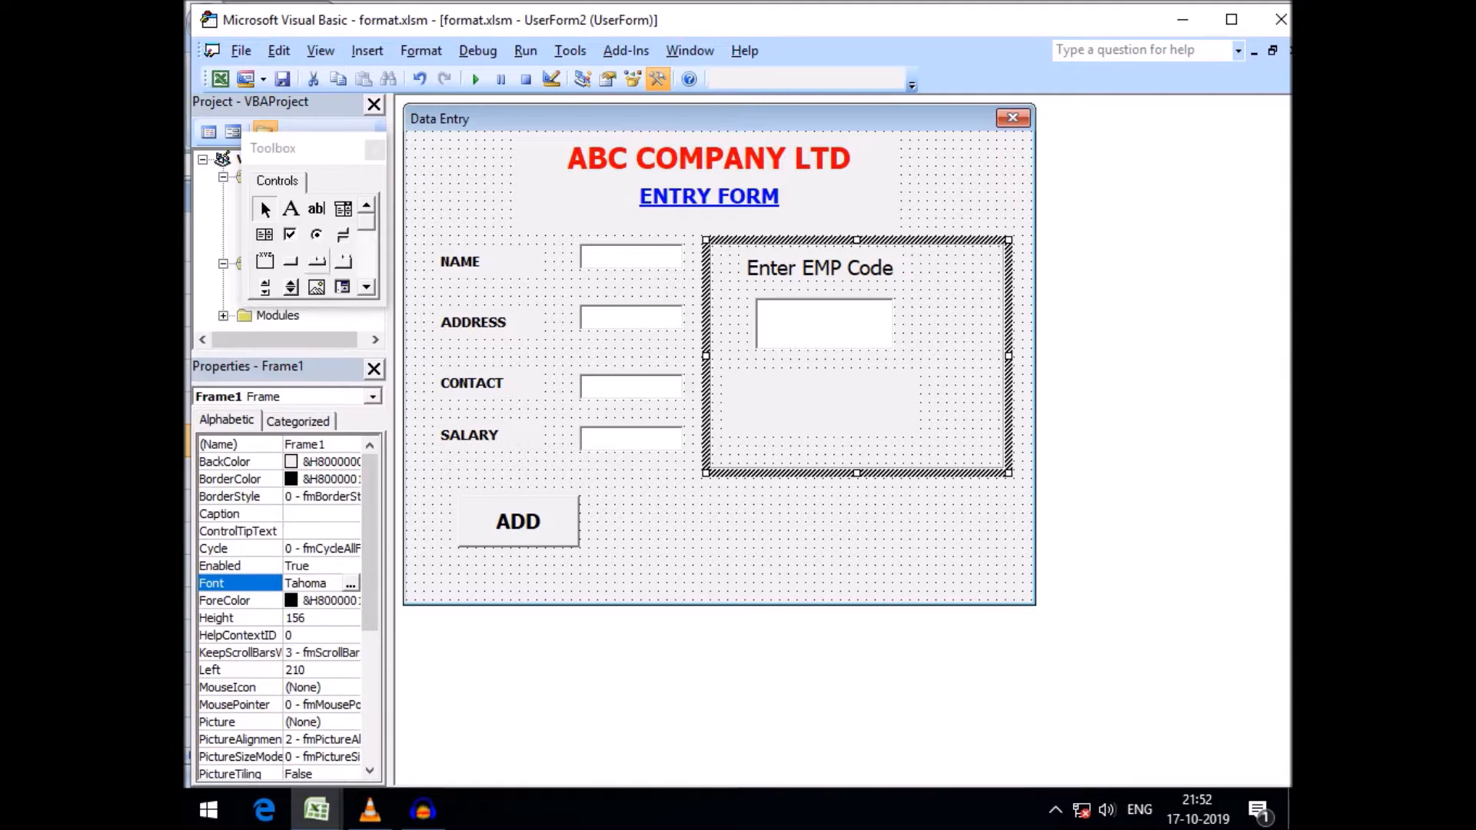
Add a command button captioned Search to the right of the text box inside the frame
click(291, 263)
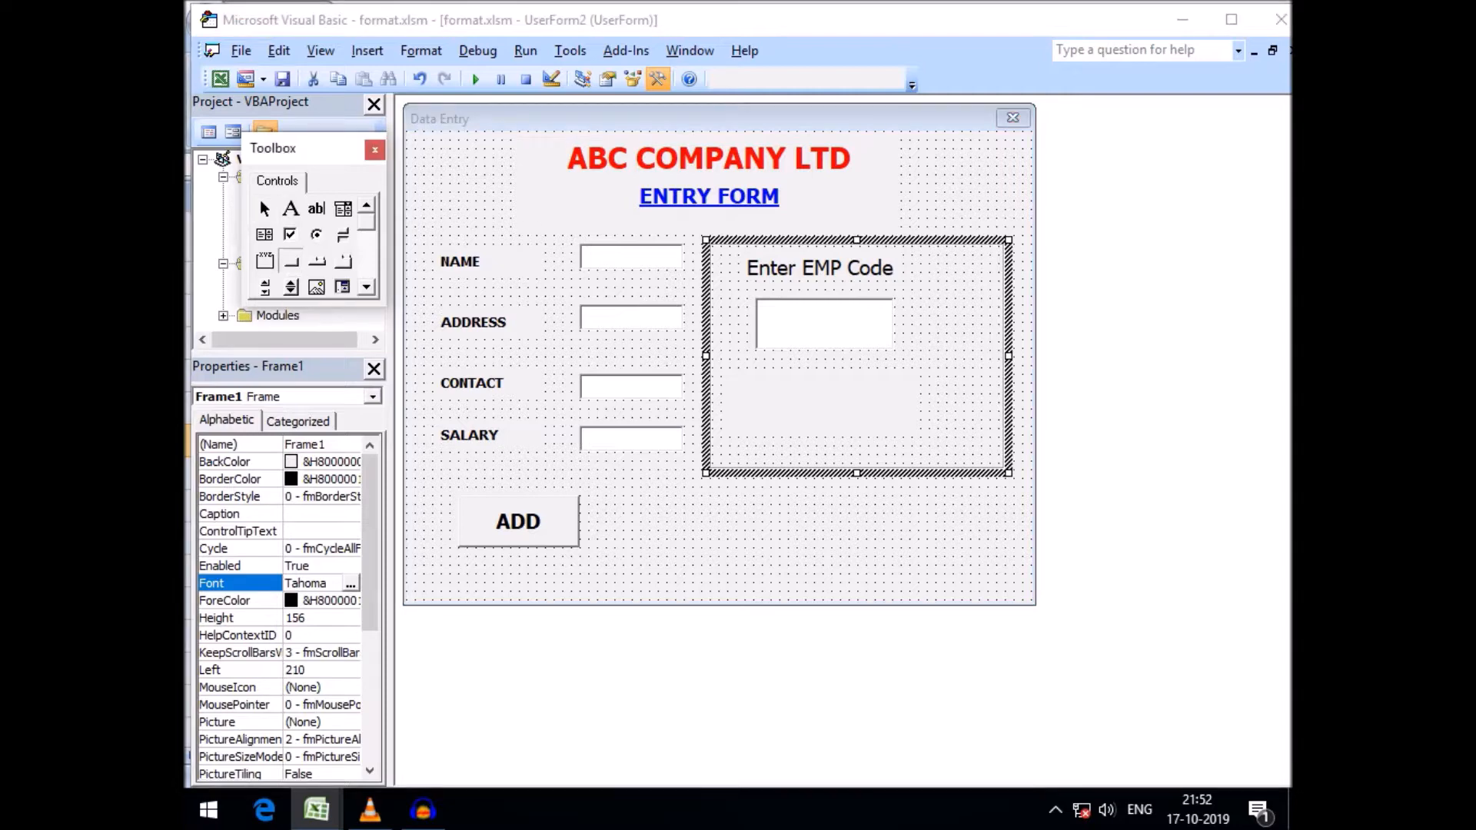
mouse_move(942, 303)
mouse_down()
mouse_move(1001, 371)
mouse_move(955, 310)
mouse_up()
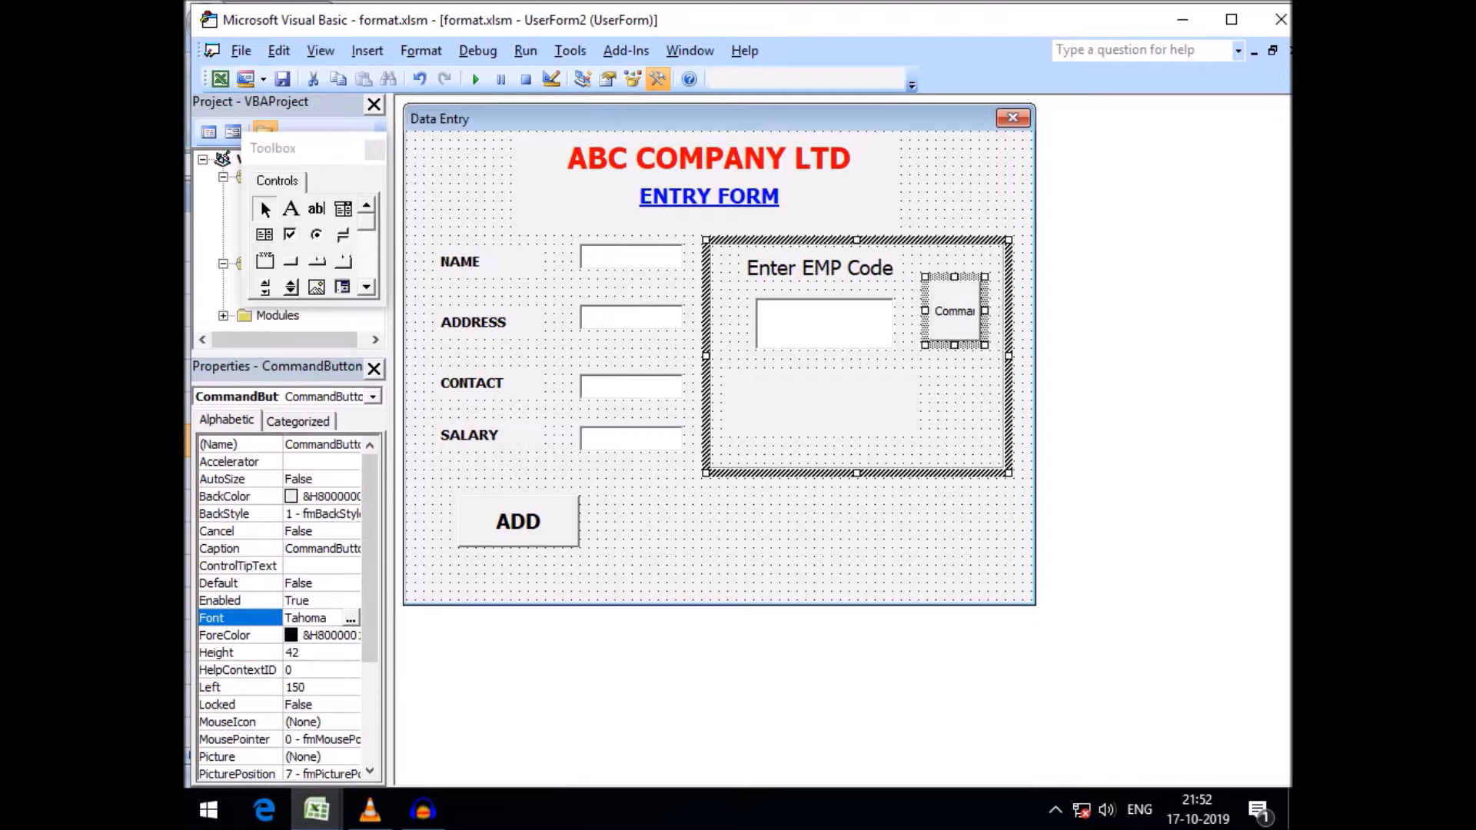
click(954, 311)
text(Search)
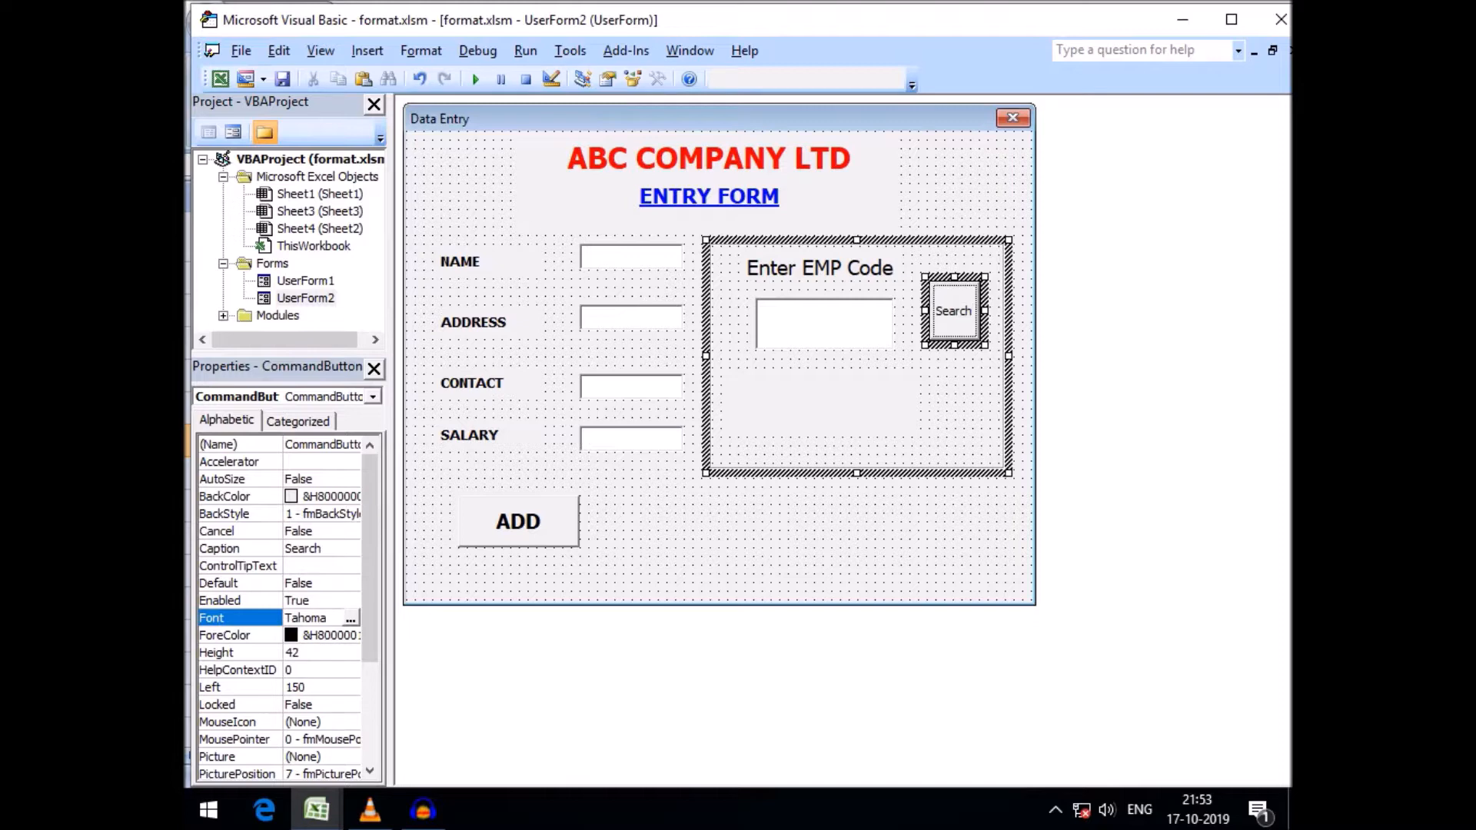
Widen the Search button by extending its left edge toward the text box
click(954, 400)
click(954, 311)
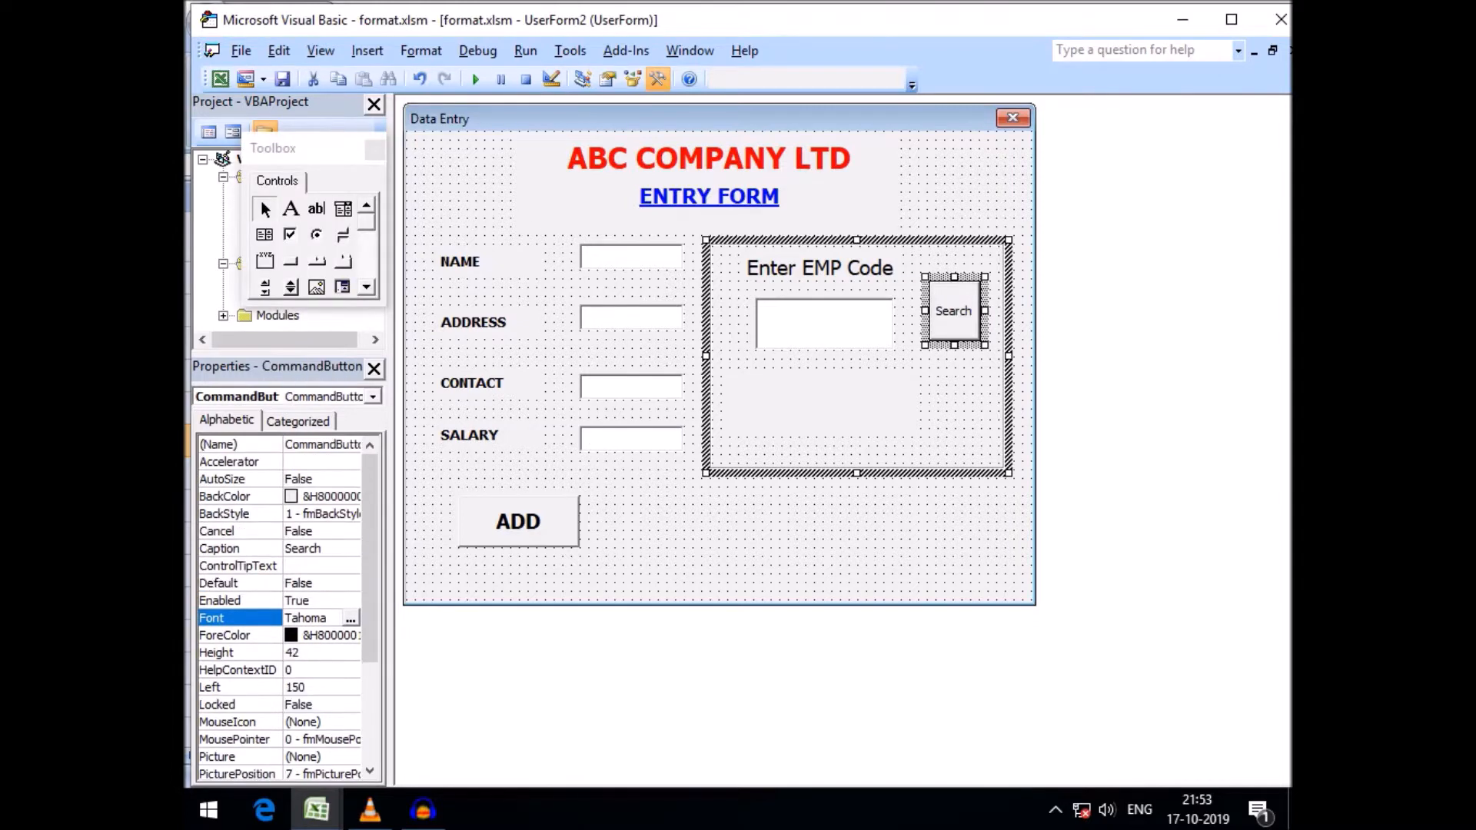
drag(925, 311, 907, 311)
drag(997, 311, 993, 310)
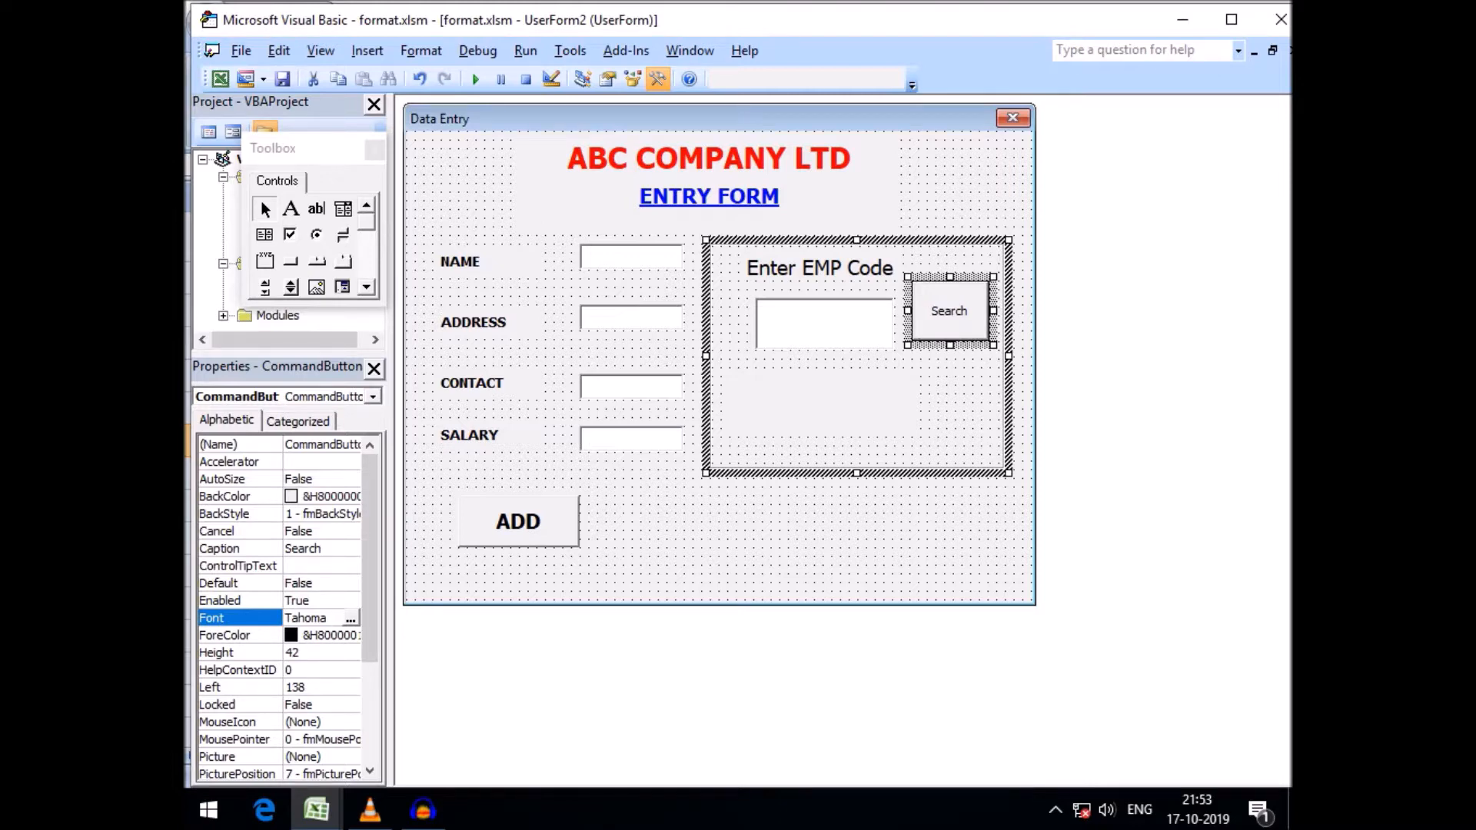
Set the Search button's font size to 14
click(351, 618)
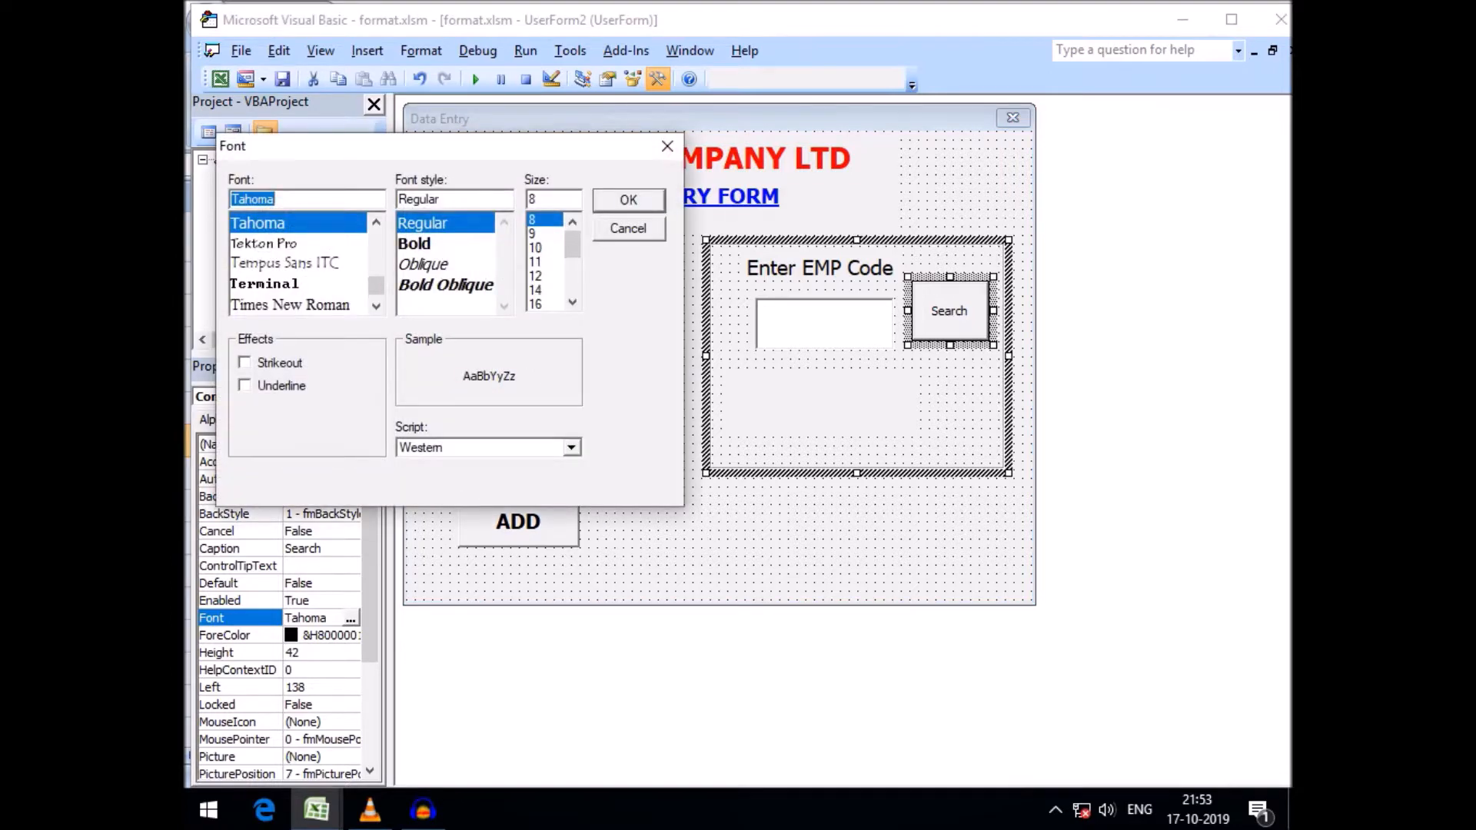
click(535, 289)
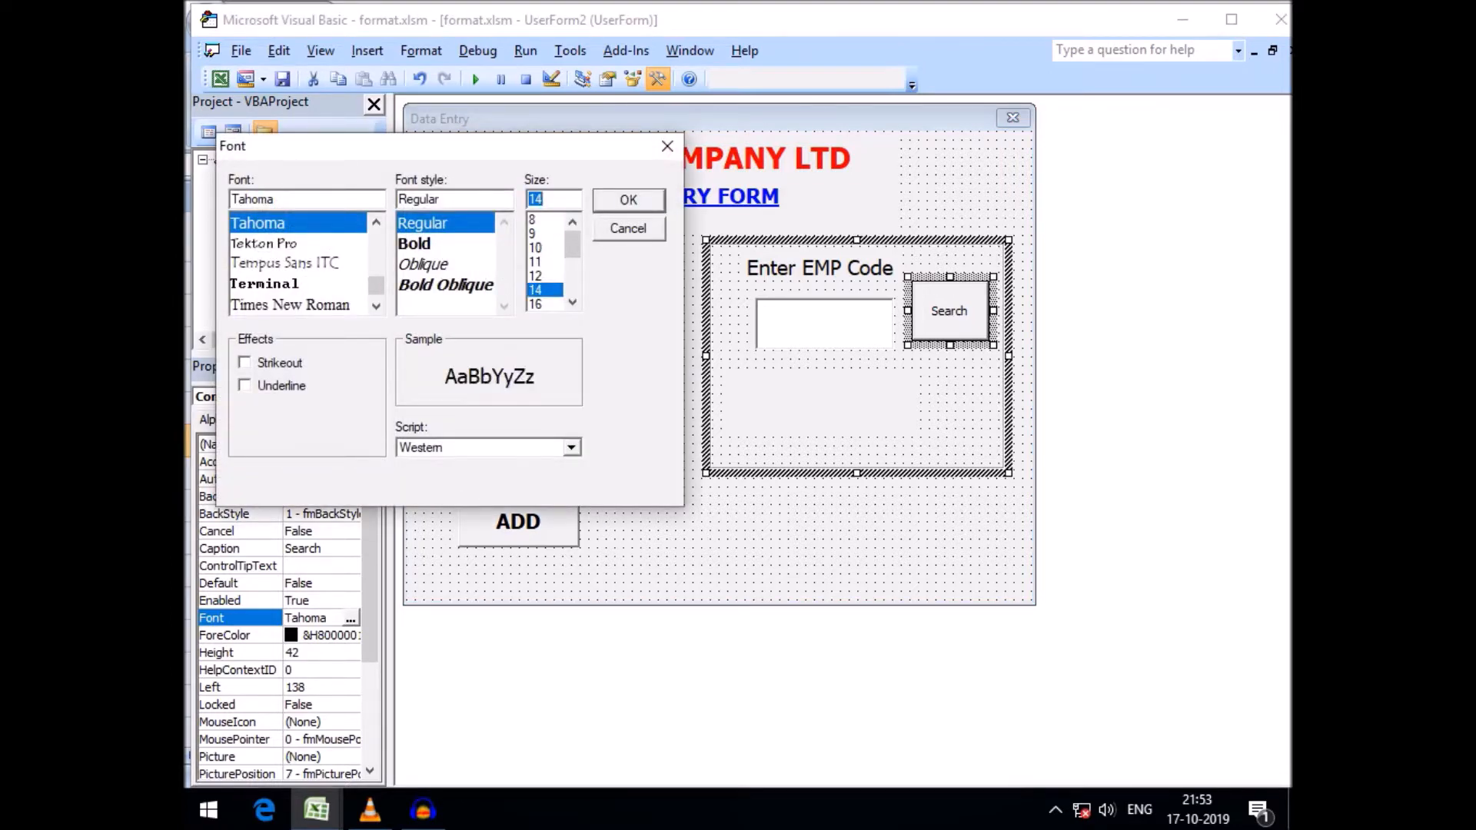
key(Return)
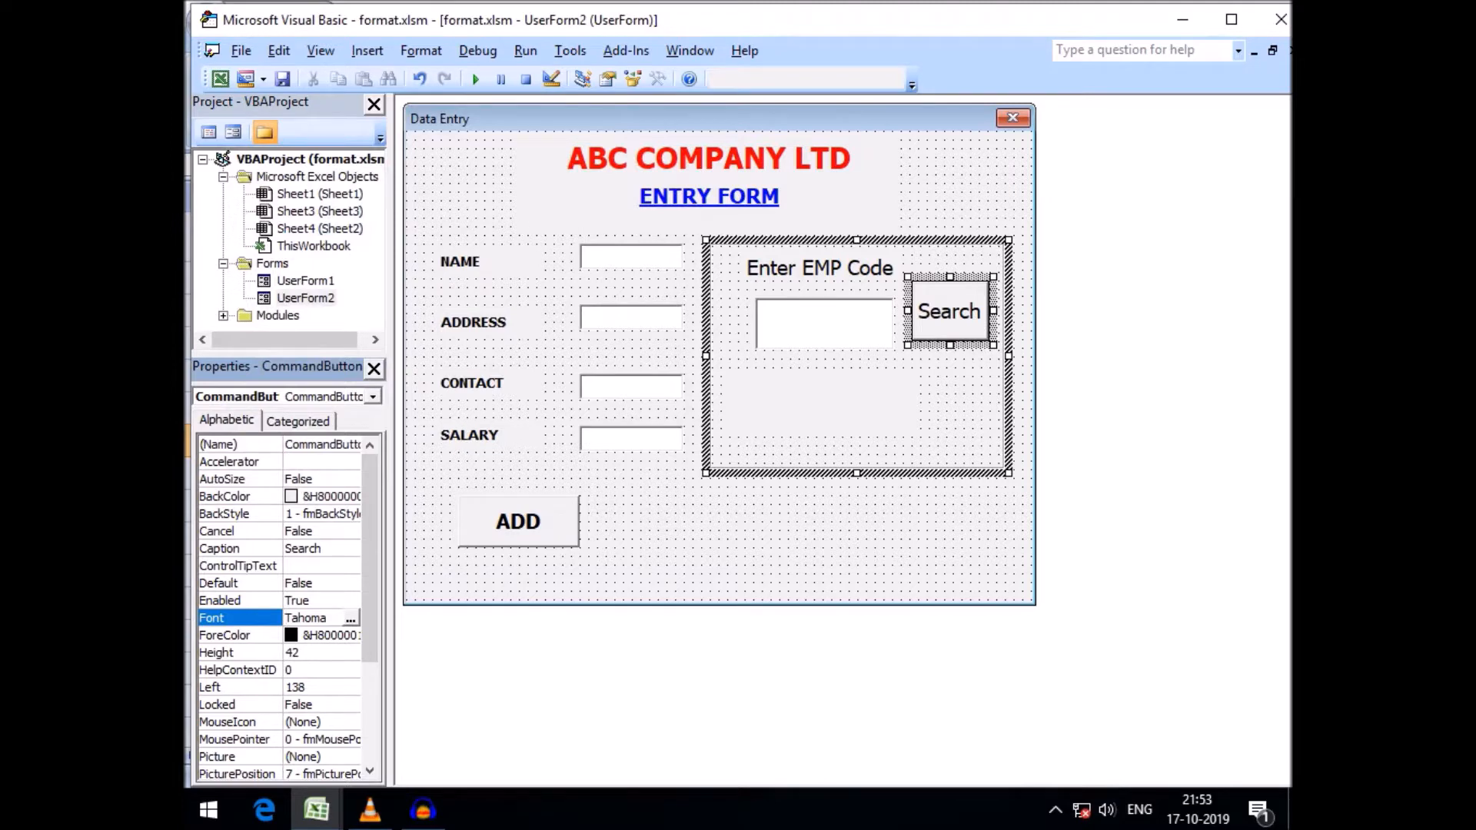
key(Escape)
click(950, 311)
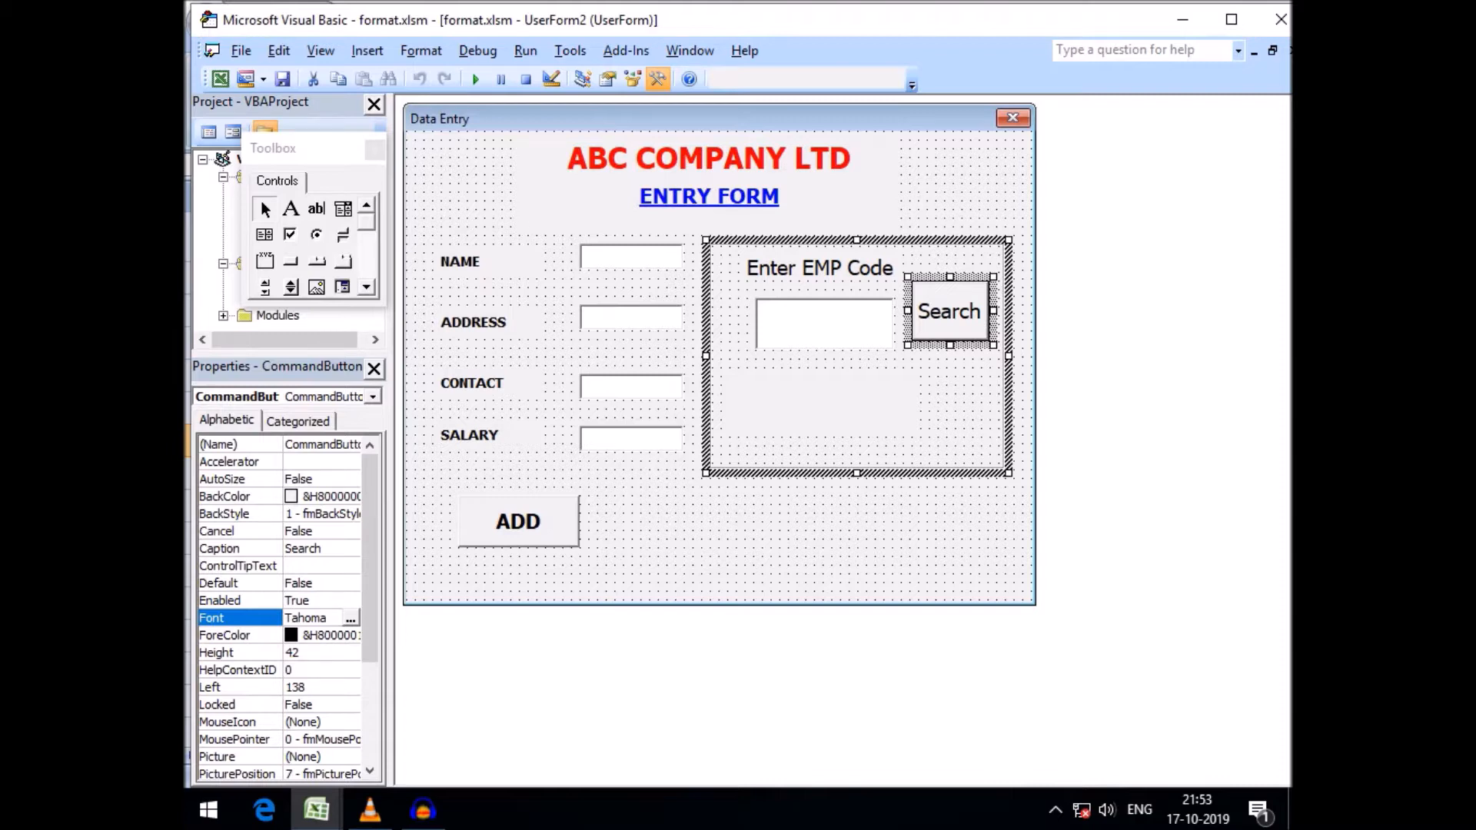
click(824, 406)
click(964, 407)
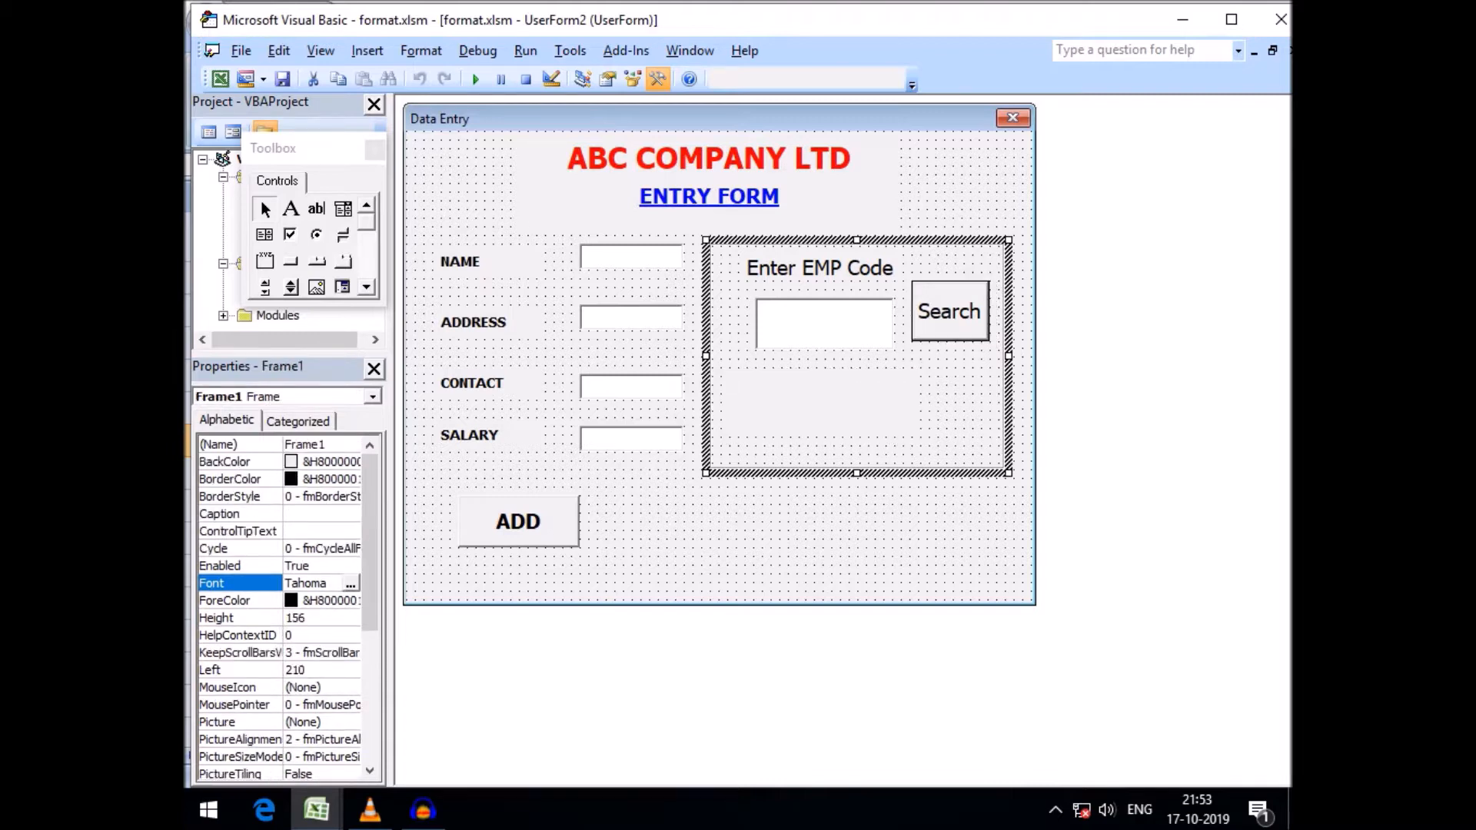
Open the Search button's Click procedure and select its body to review the search code
double_click(950, 311)
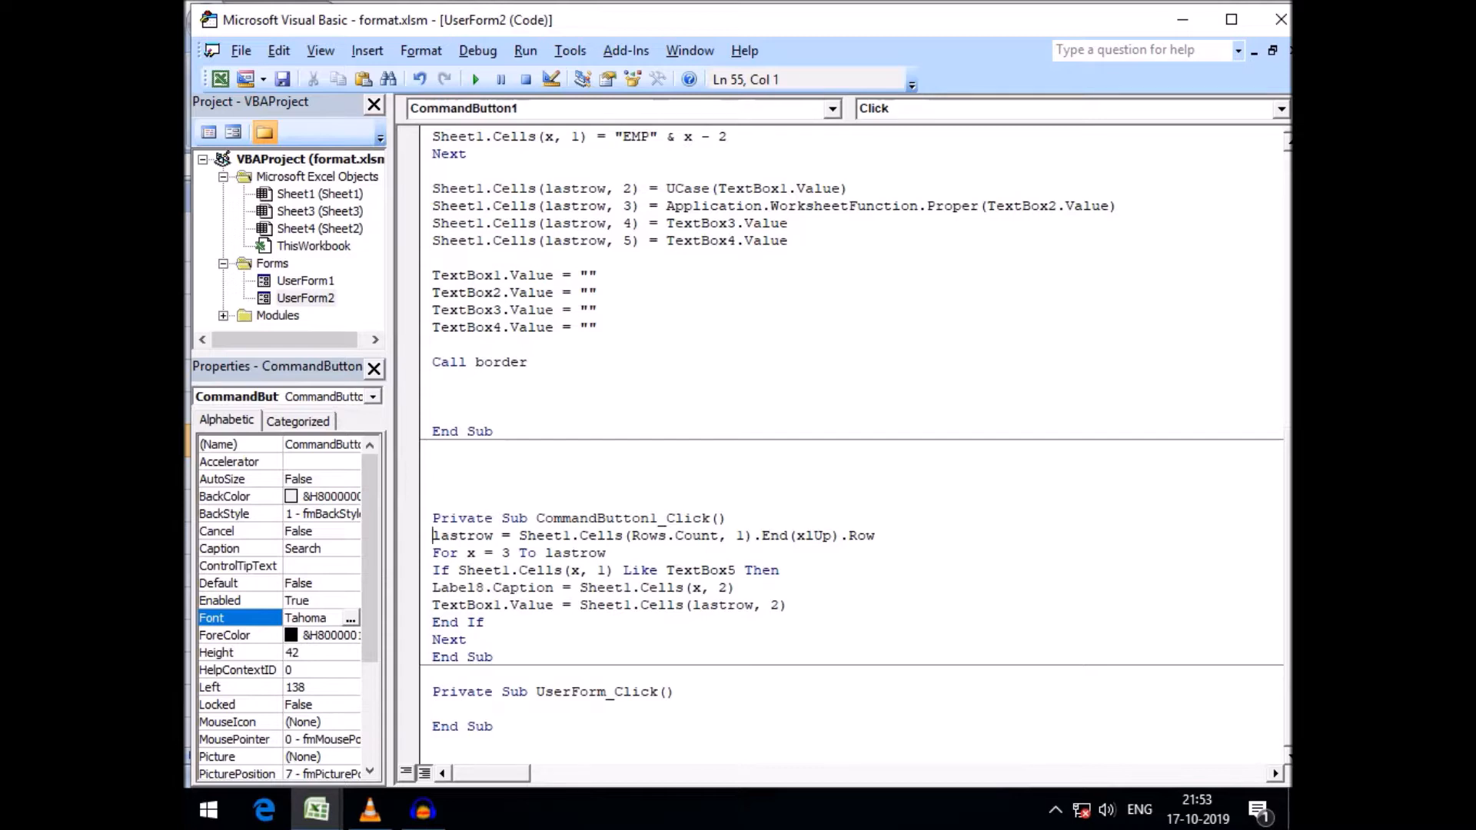
drag(433, 536, 786, 605)
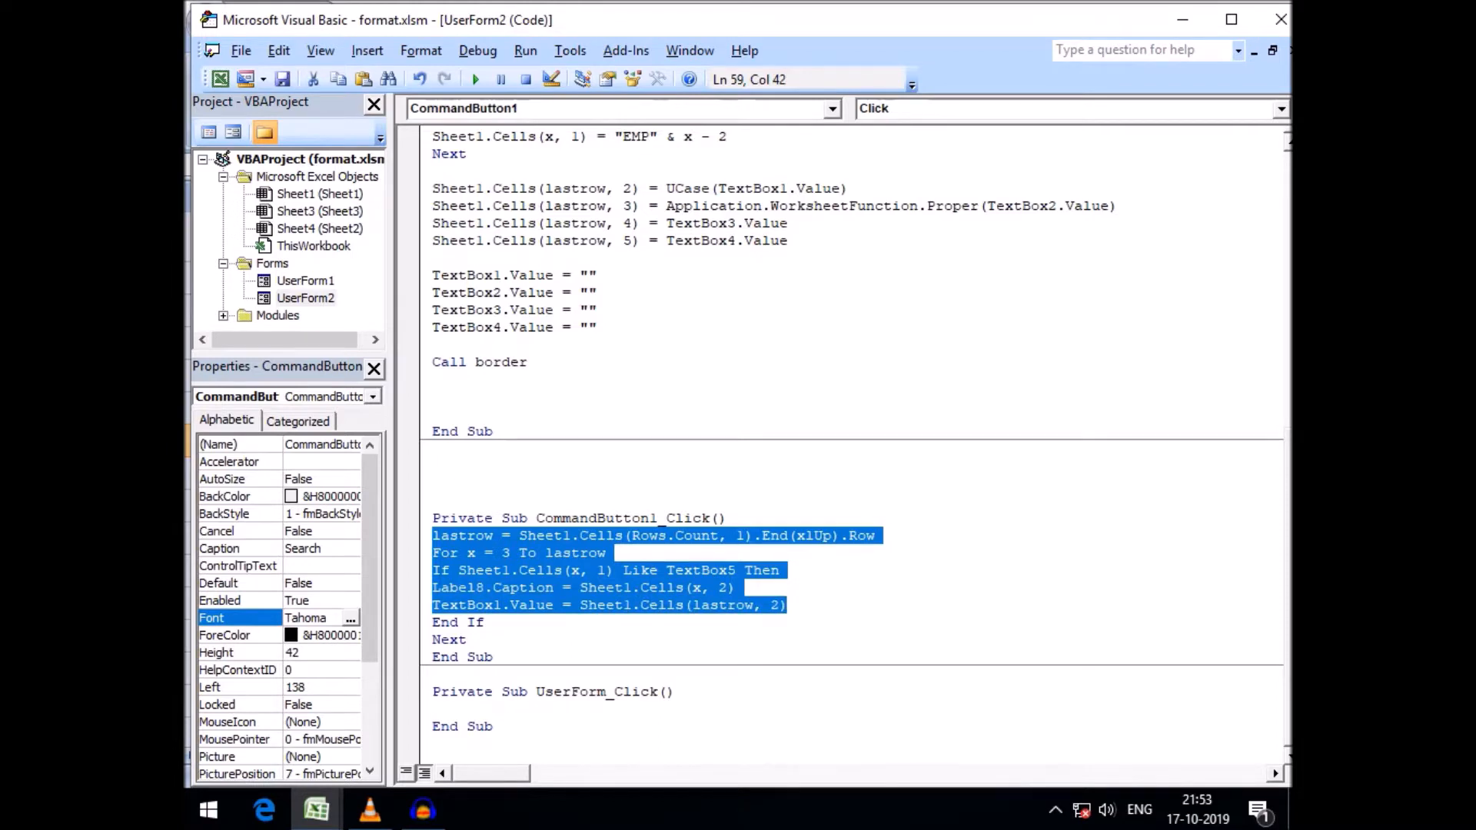
click(485, 623)
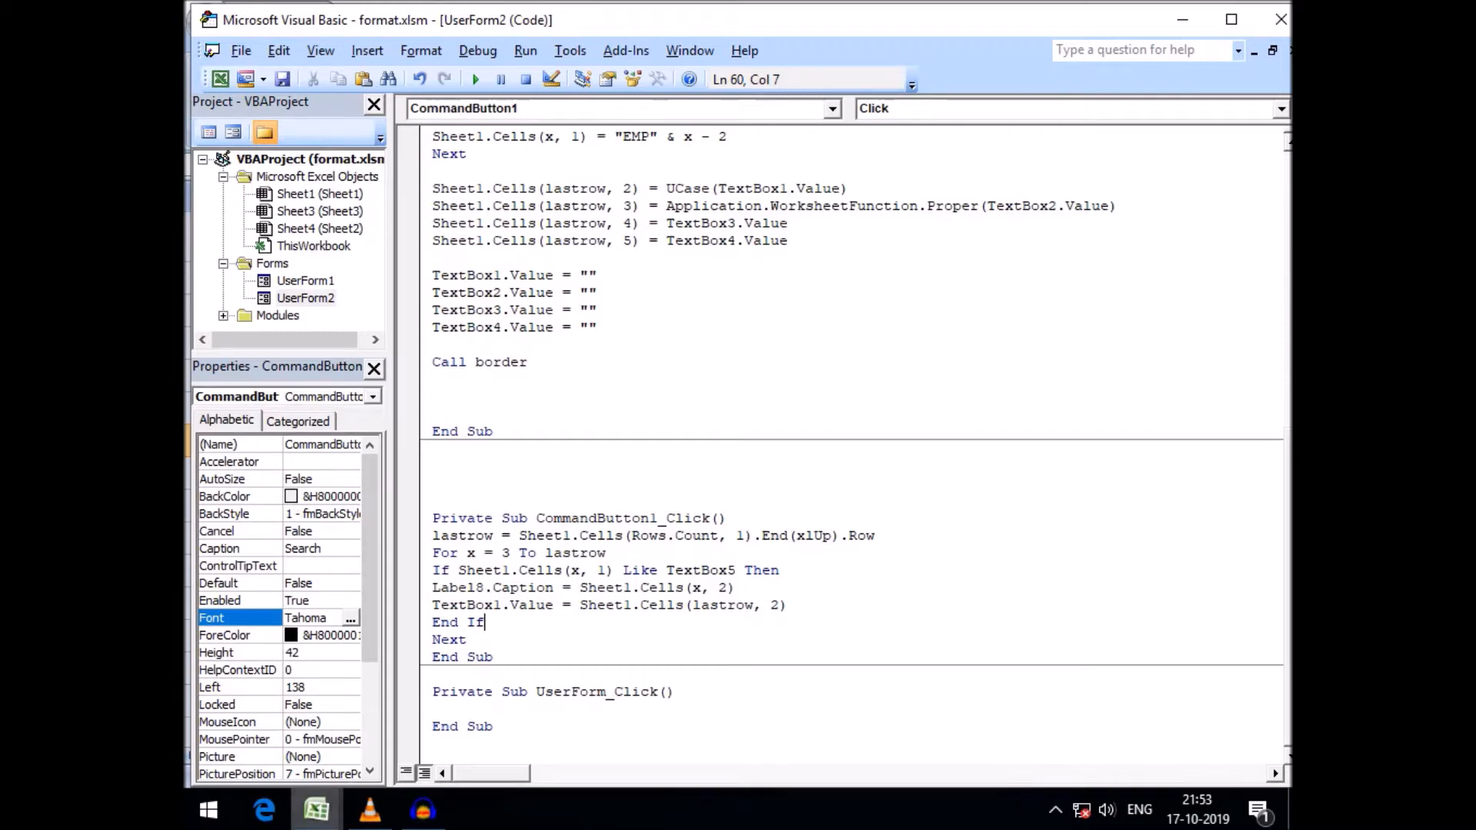
Switch to Excel and jump from the first EMP code to the last filled row of column A
mouse_move(316, 810)
click(307, 700)
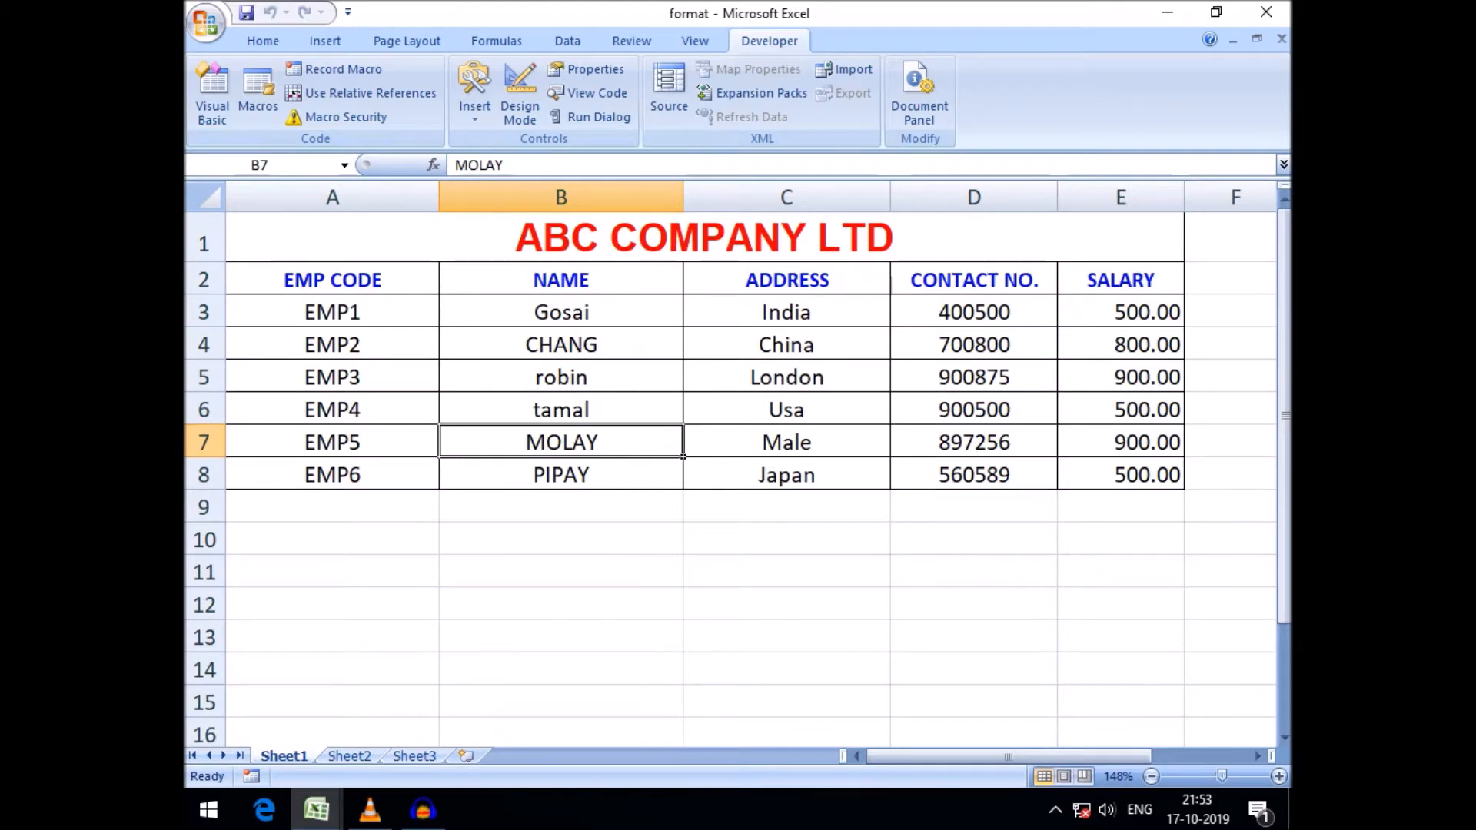
click(332, 313)
key(ctrl+Down)
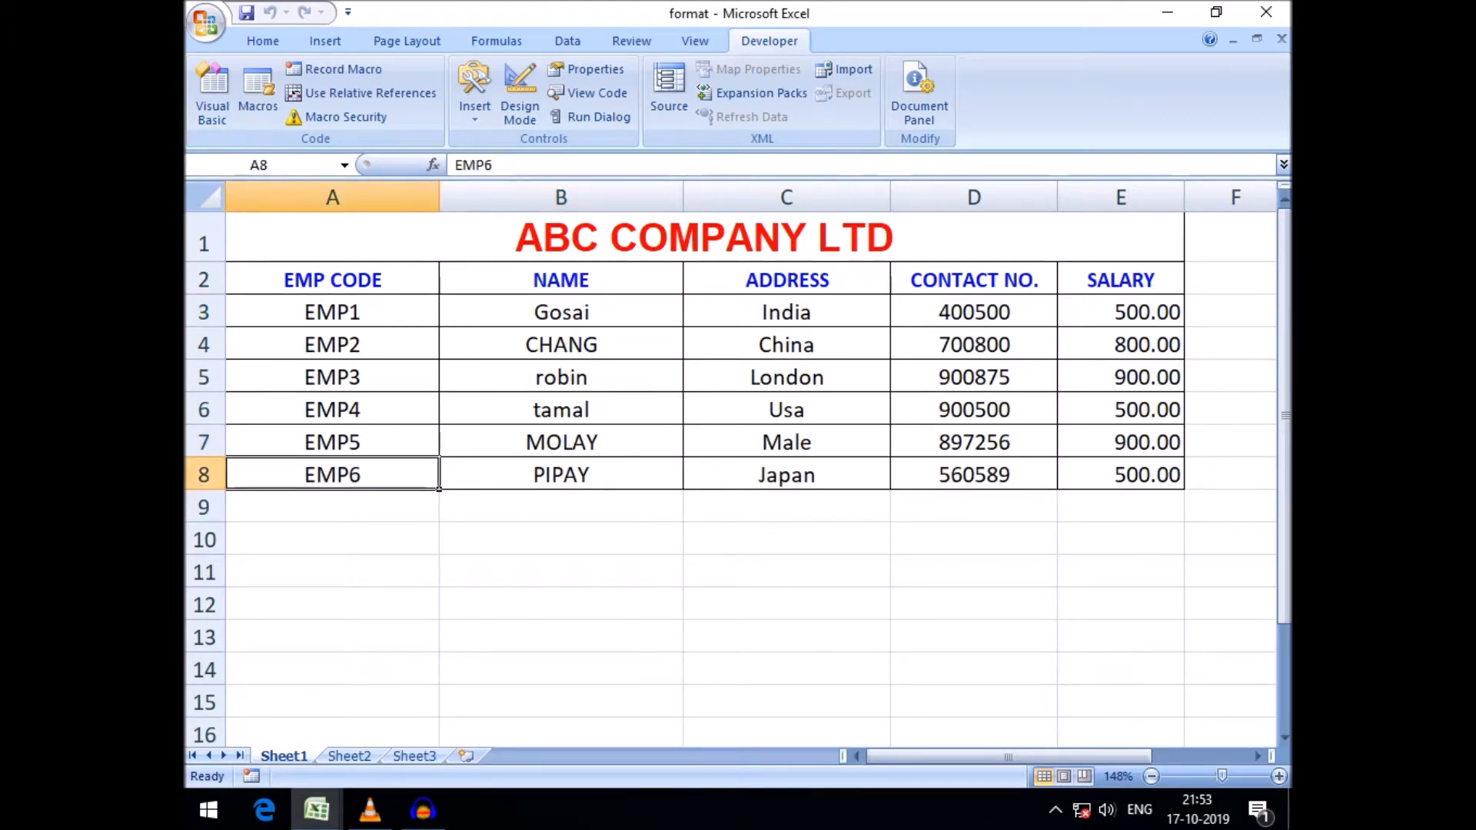
Return to the VBA editor and examine the lastrow calculation line in the Search procedure
mouse_move(316, 809)
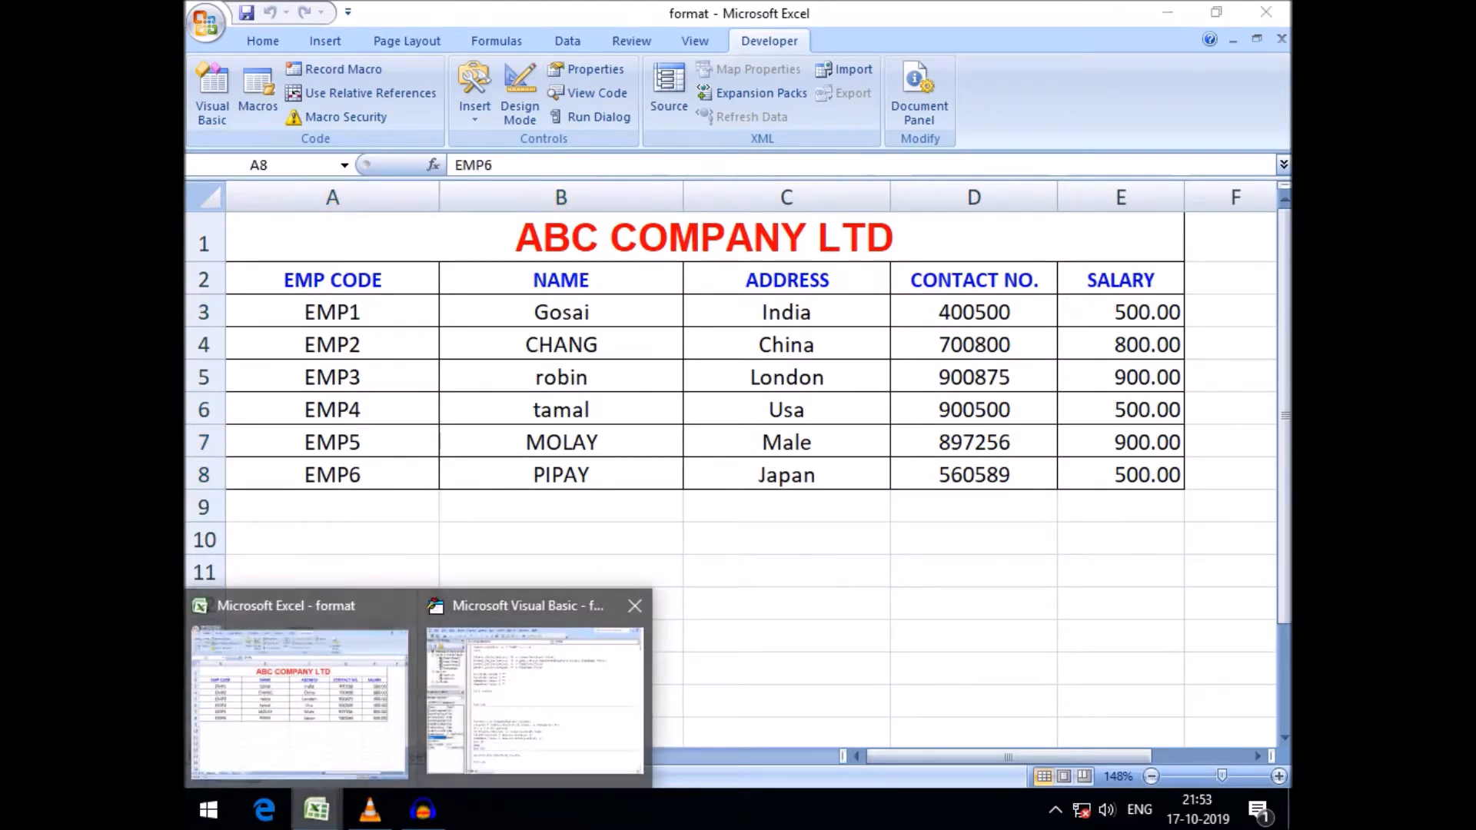
click(537, 699)
click(433, 536)
drag(433, 536, 743, 536)
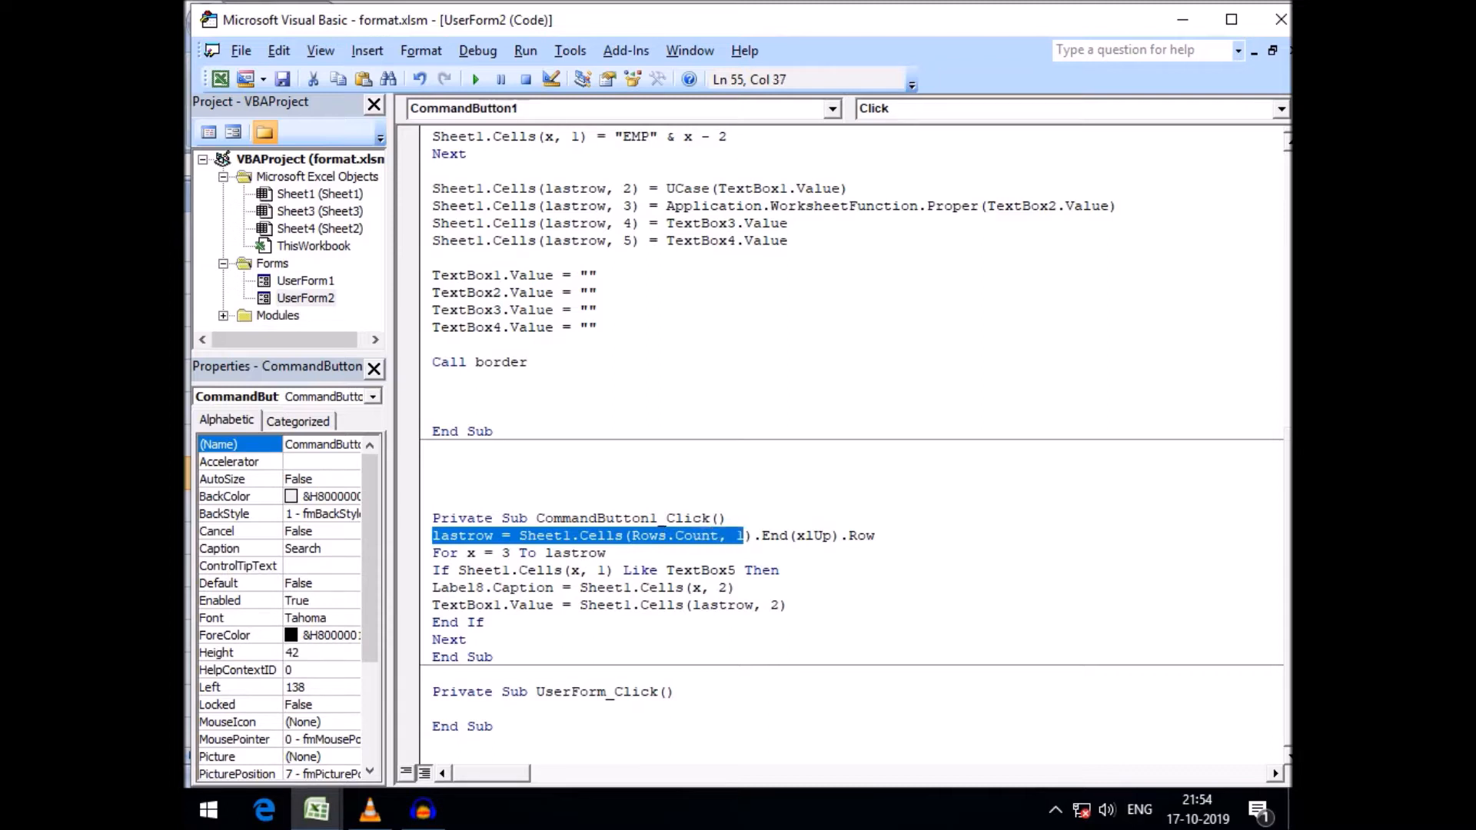
click(761, 536)
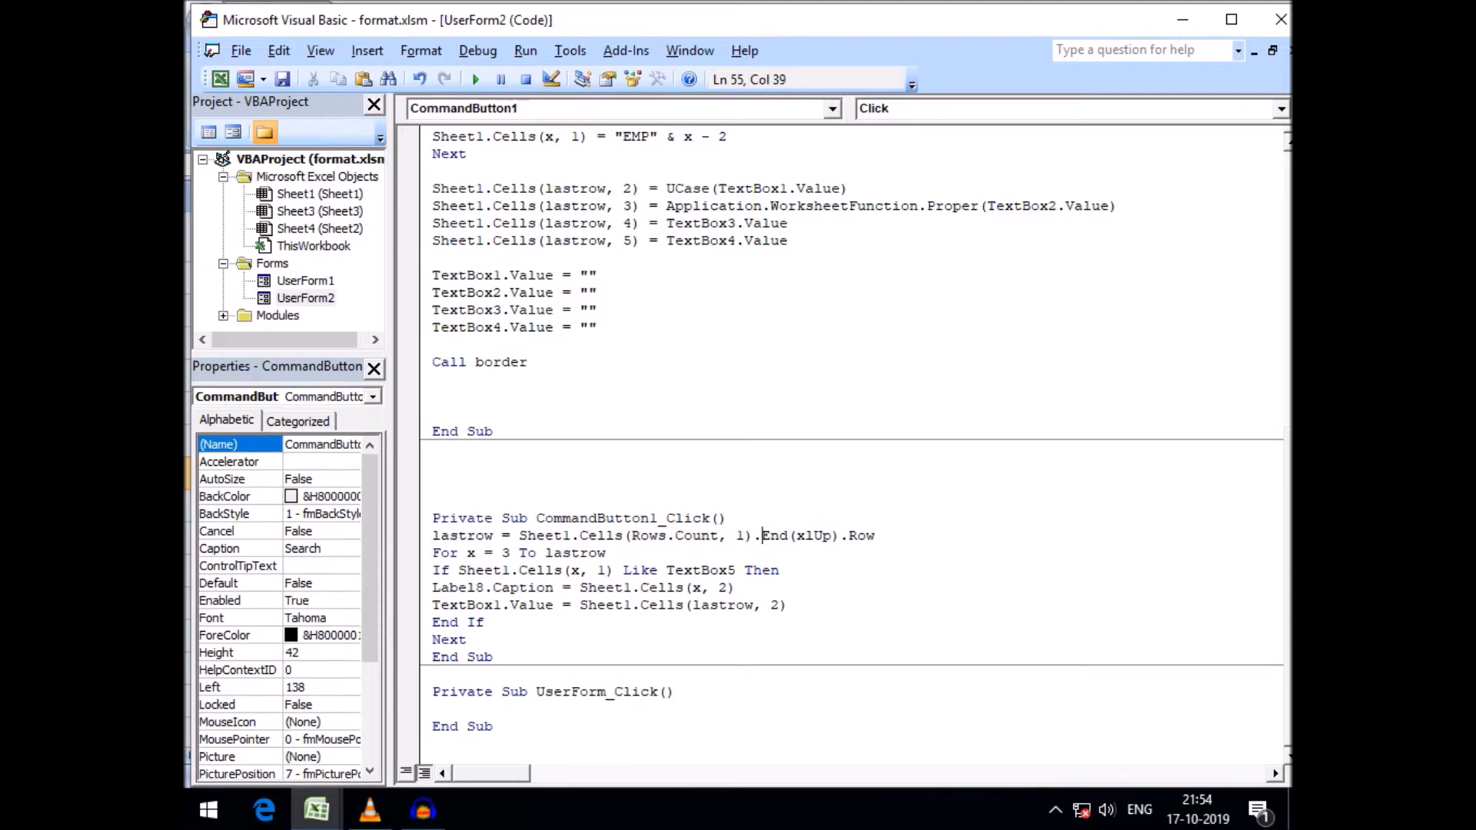
click(477, 536)
Switch to Excel and select row 8 of the employee table
click(316, 809)
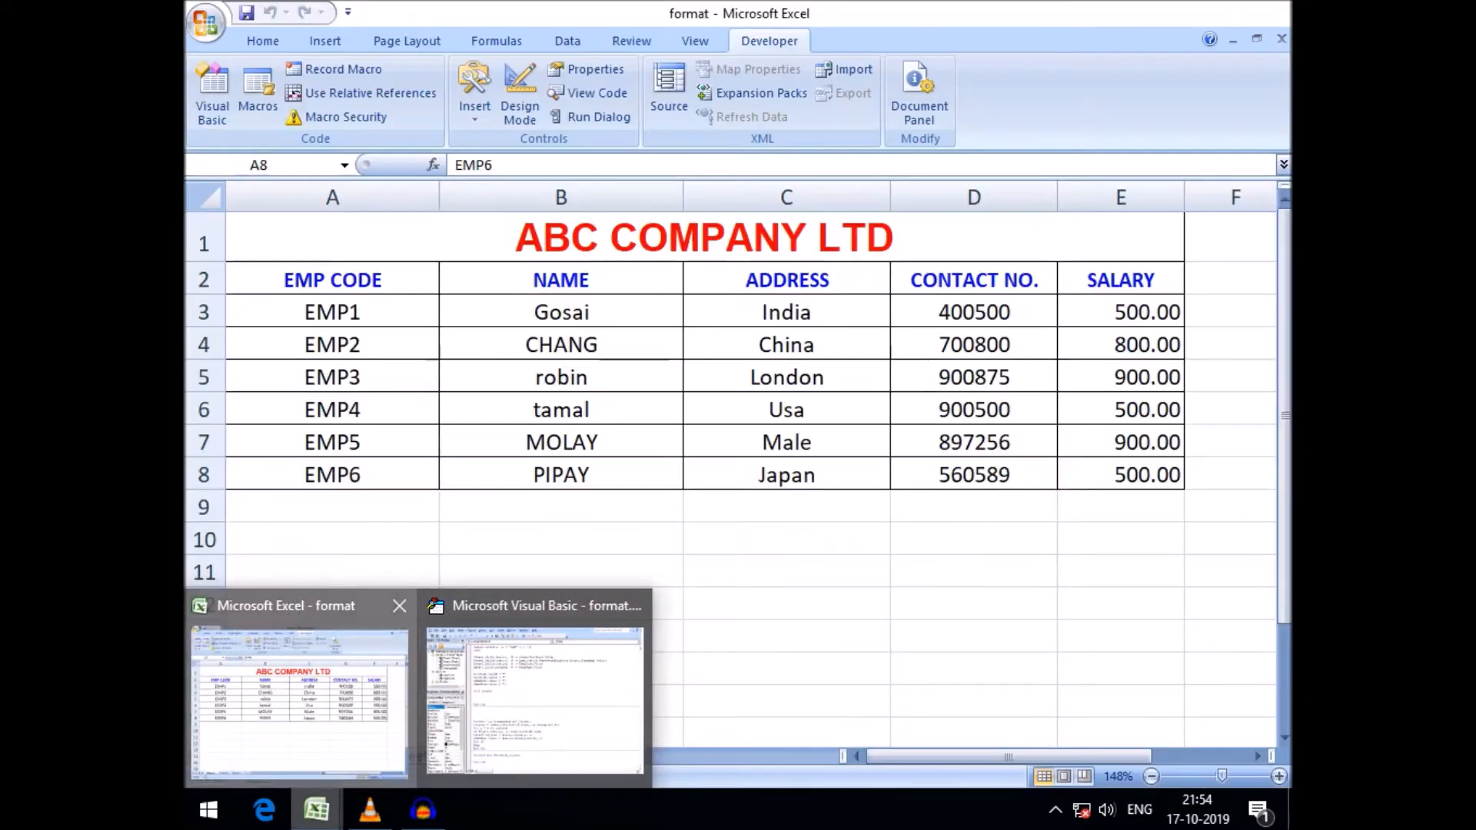
click(301, 700)
click(204, 475)
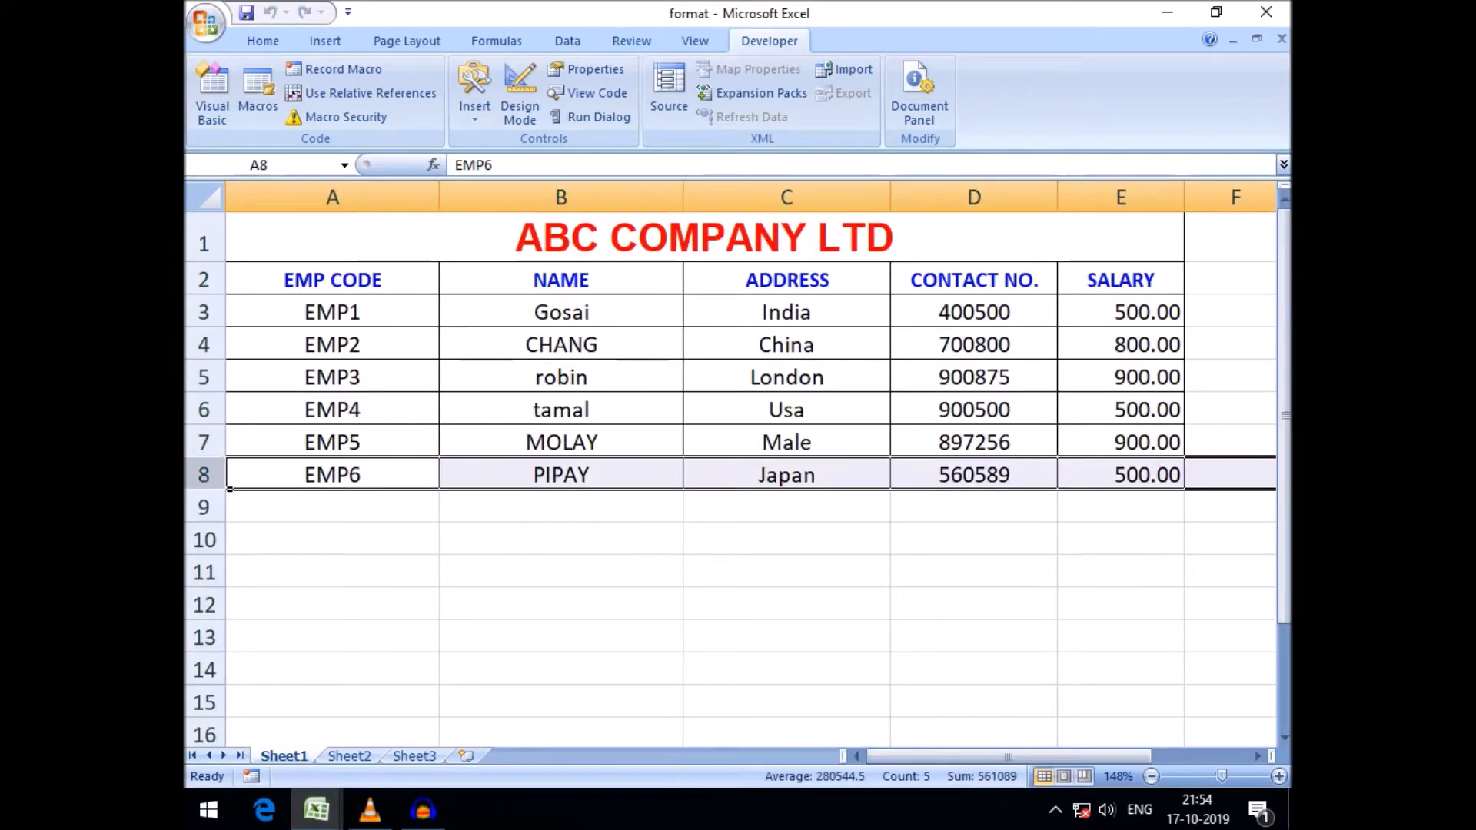
Select cell A9, then return to the VBA editor and move to the For x = 3 To lastrow line
click(332, 507)
click(316, 810)
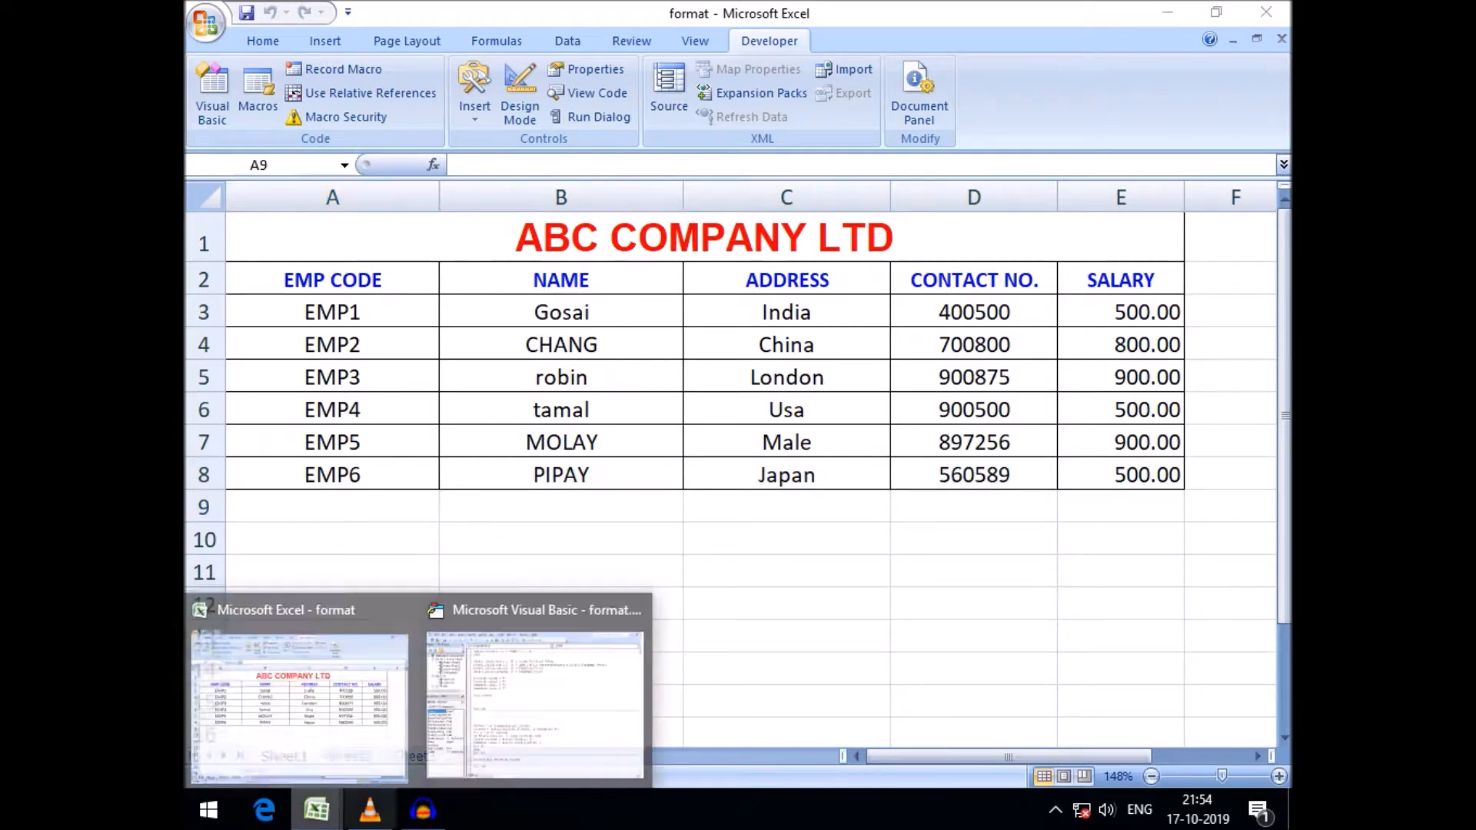
click(554, 677)
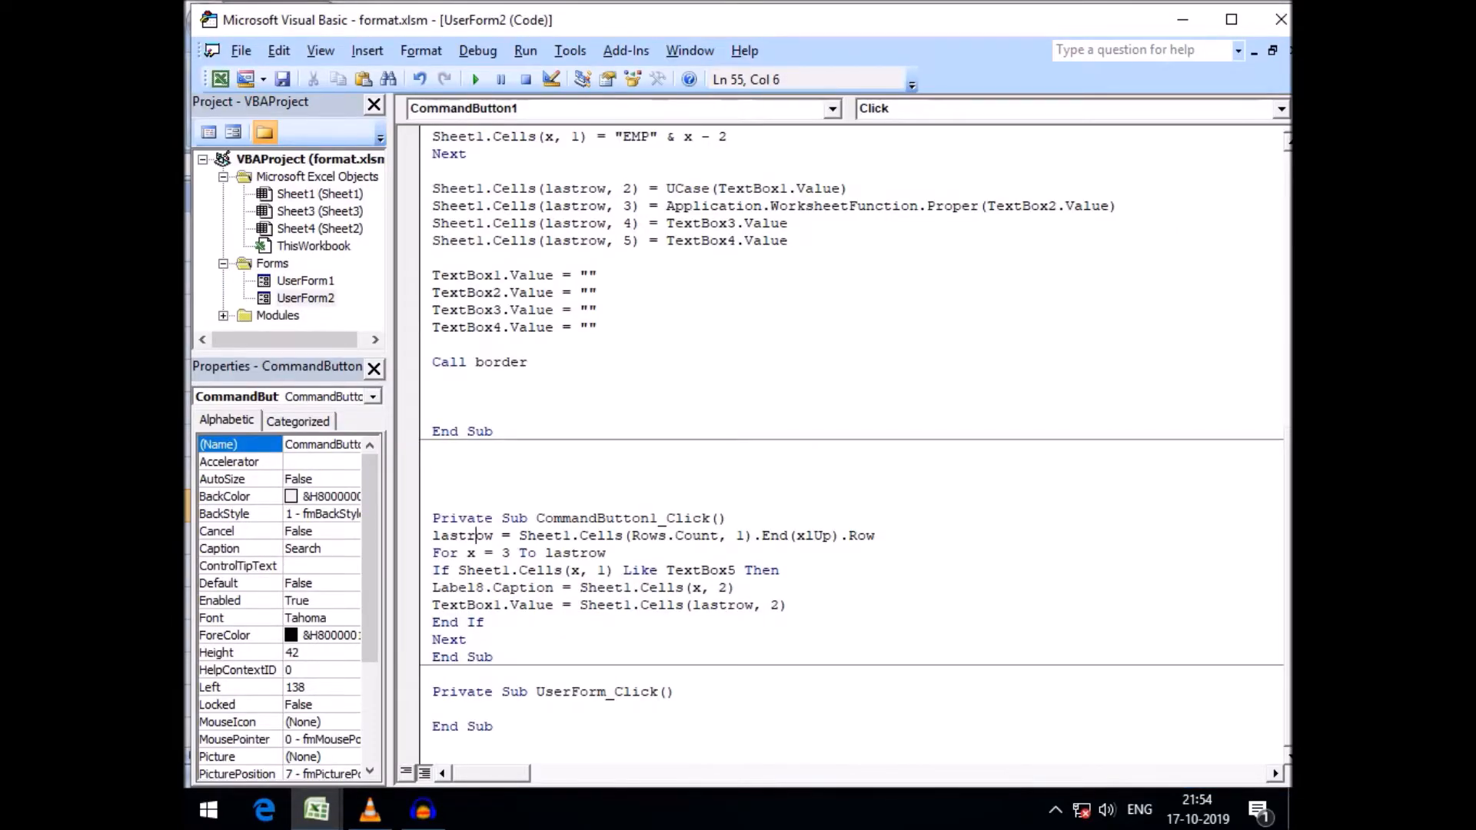
key(Down)
Switch to Excel and examine the title row, the header row and the first data row 3
click(316, 809)
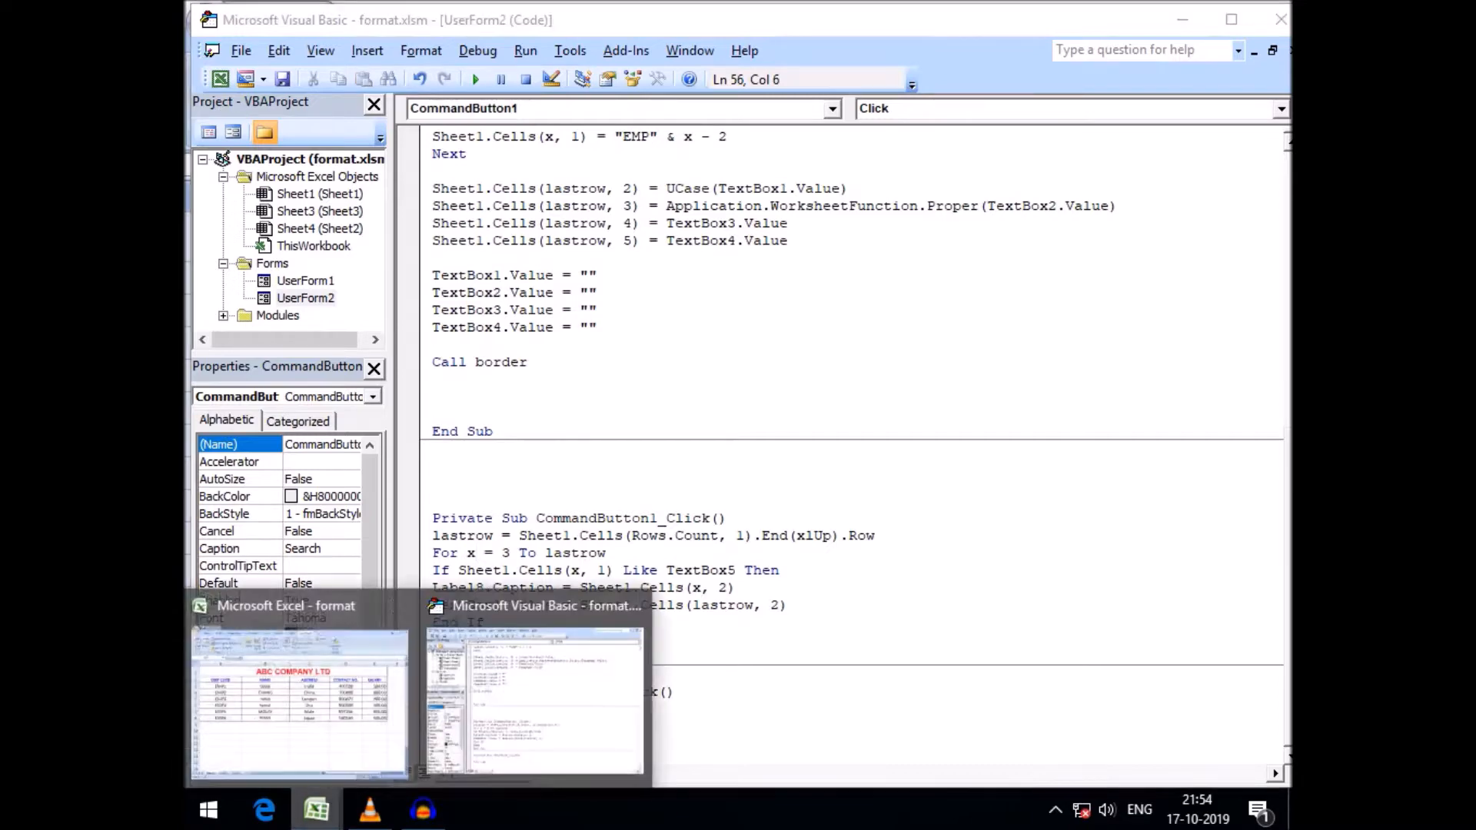
click(303, 699)
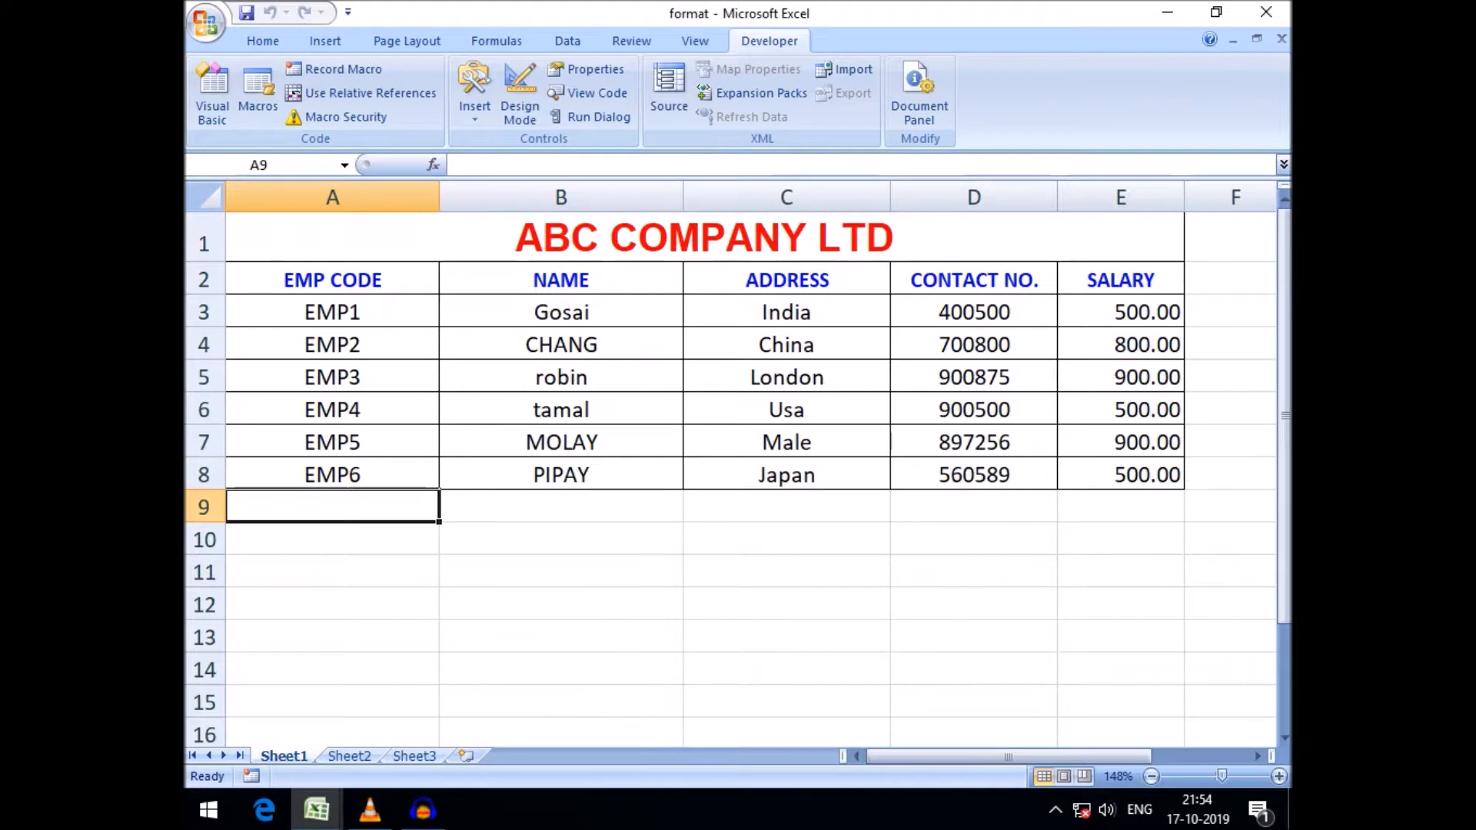
click(704, 237)
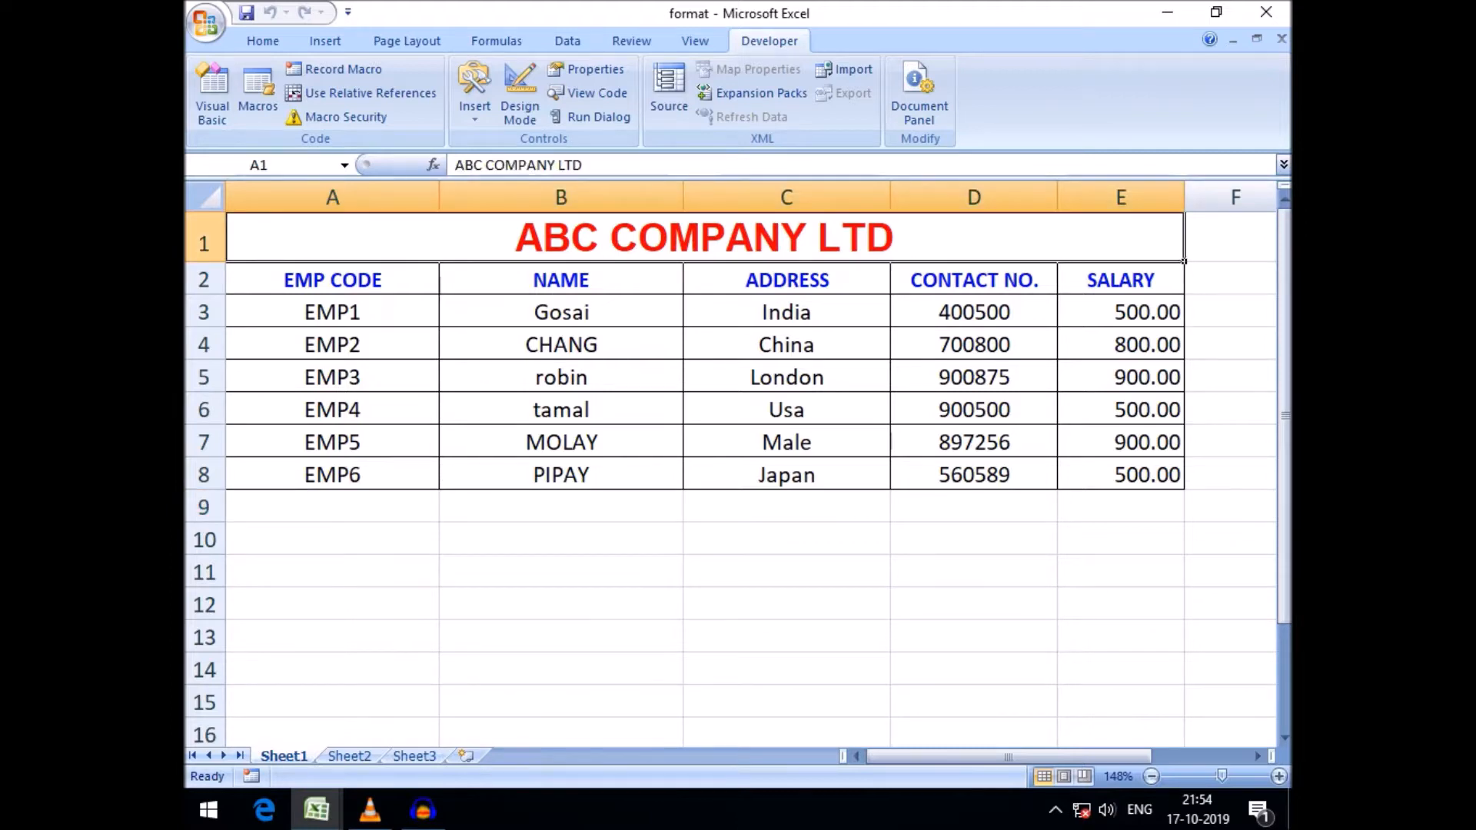
click(332, 280)
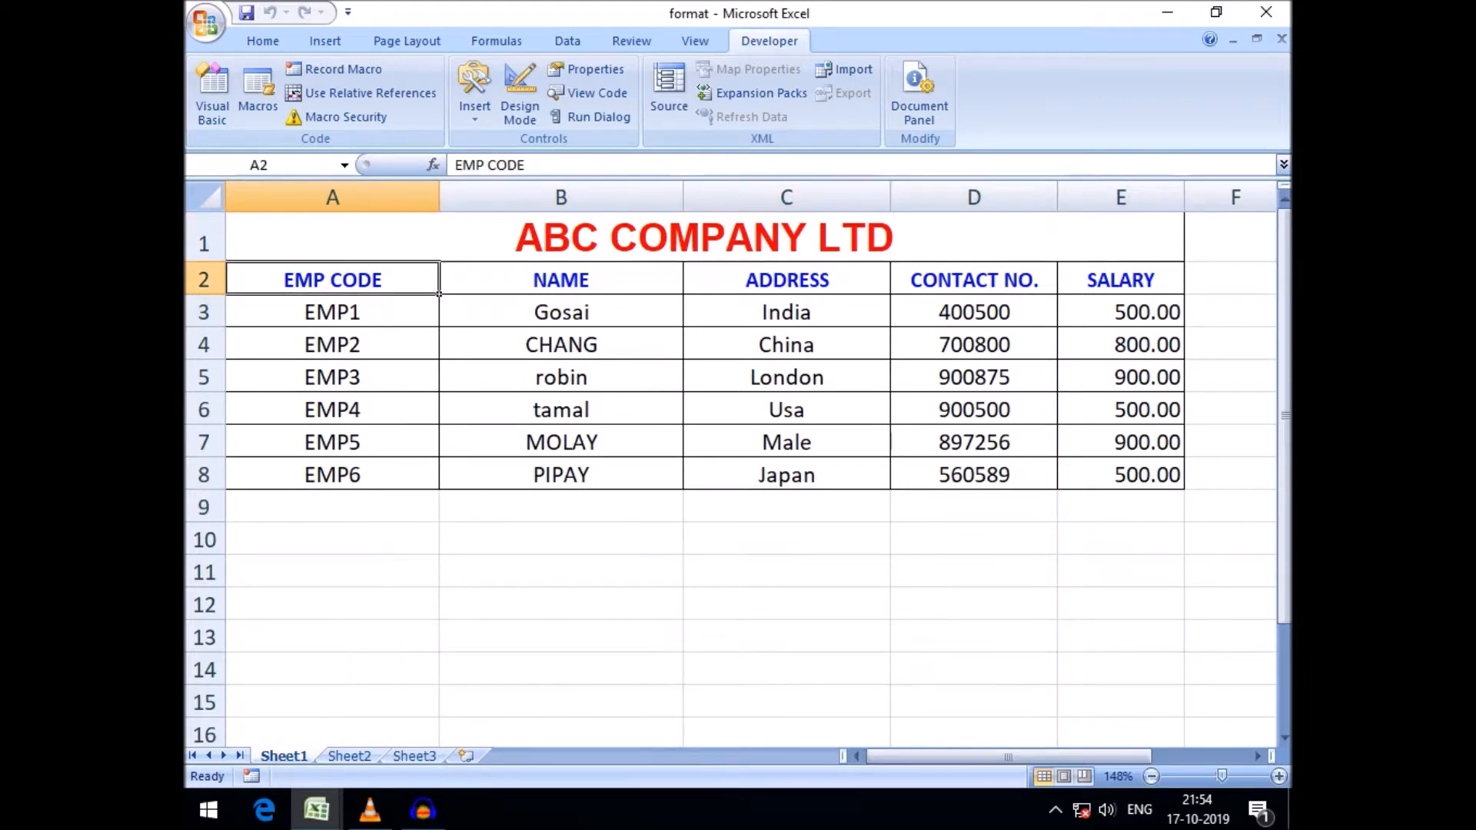
click(204, 312)
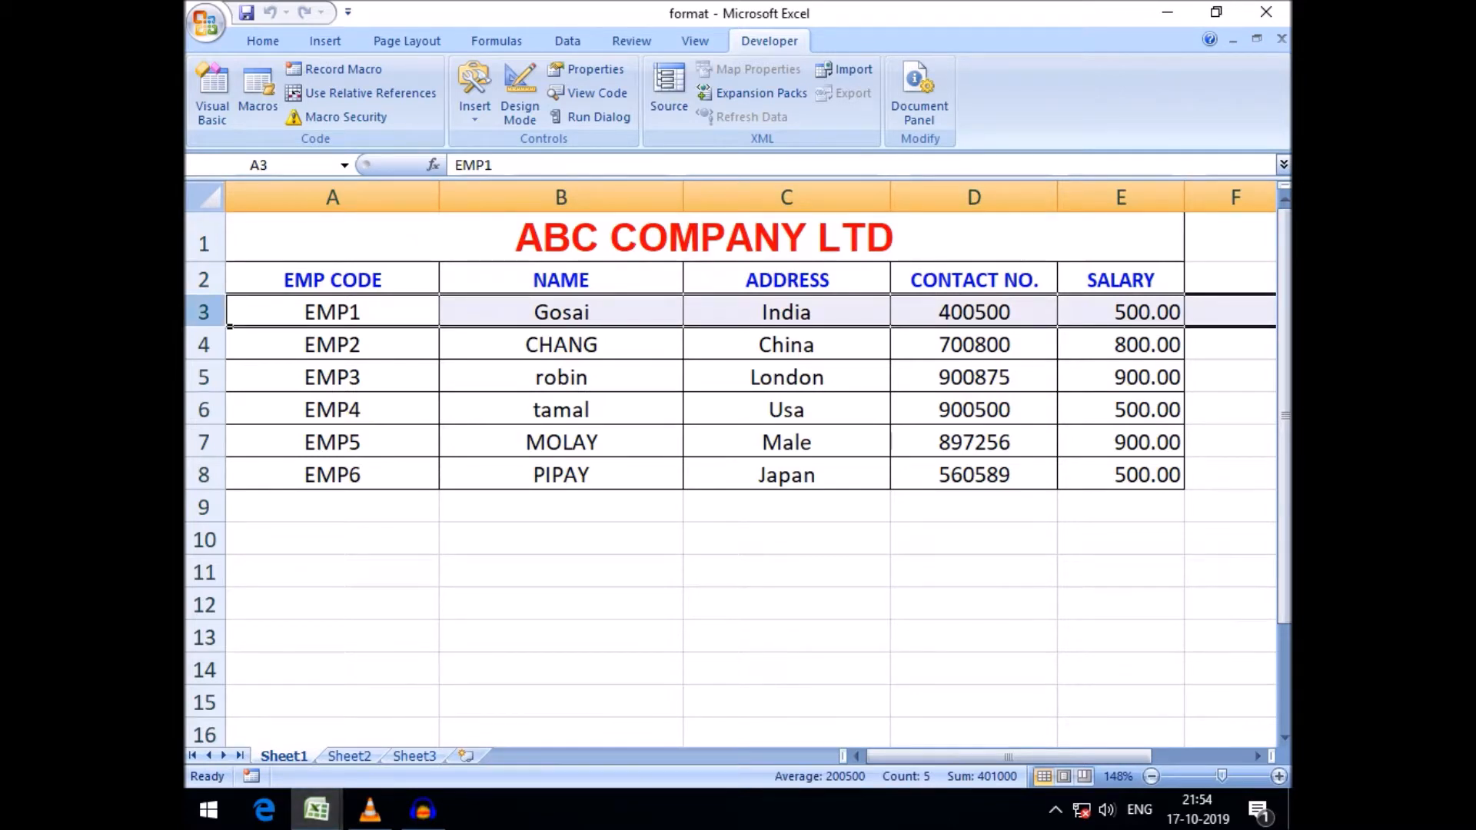
Compare the For loop's starting value in the VBA editor with cell A3 in Excel, switching between both windows
mouse_move(316, 810)
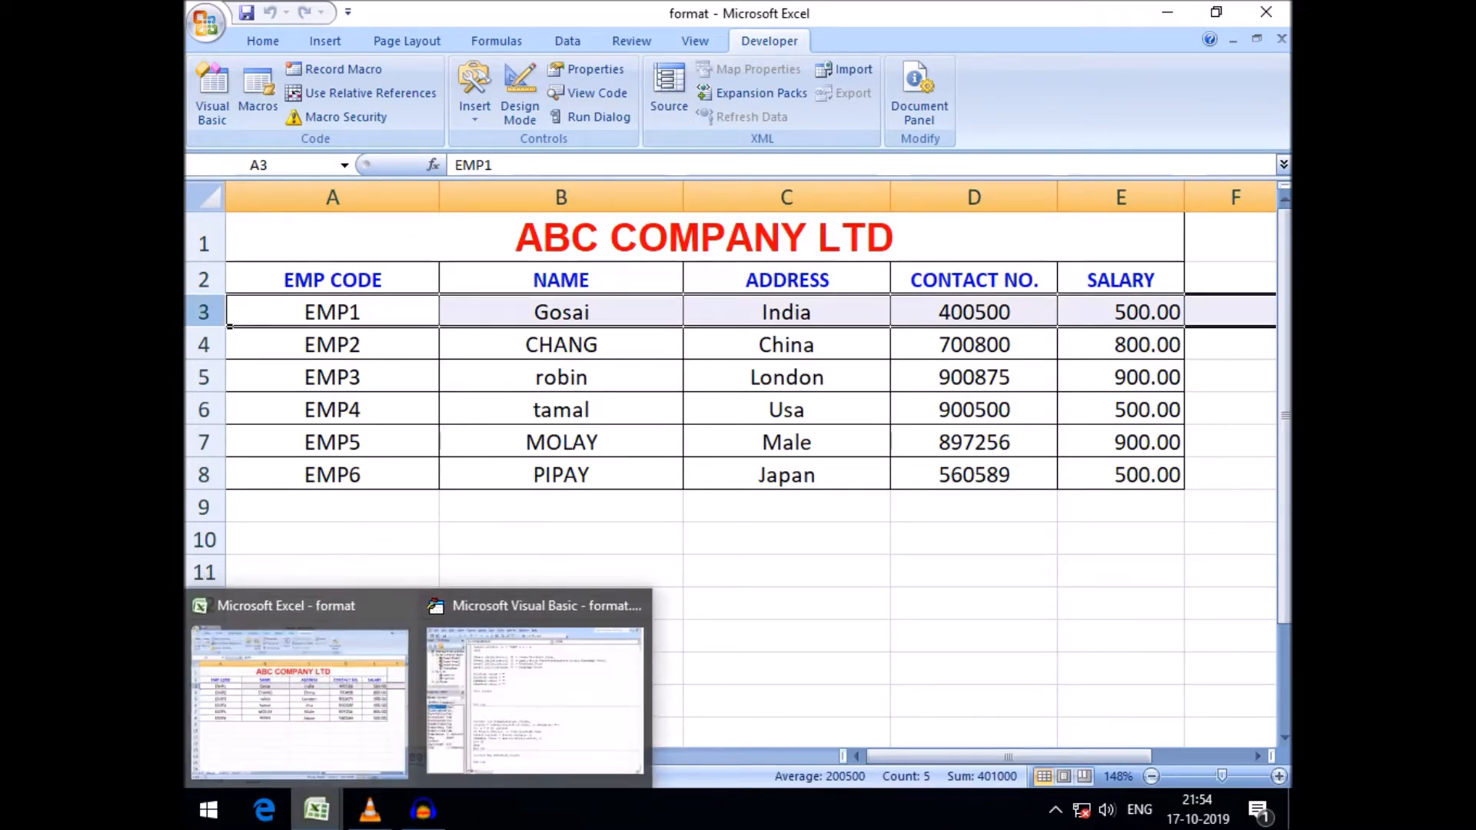
click(534, 696)
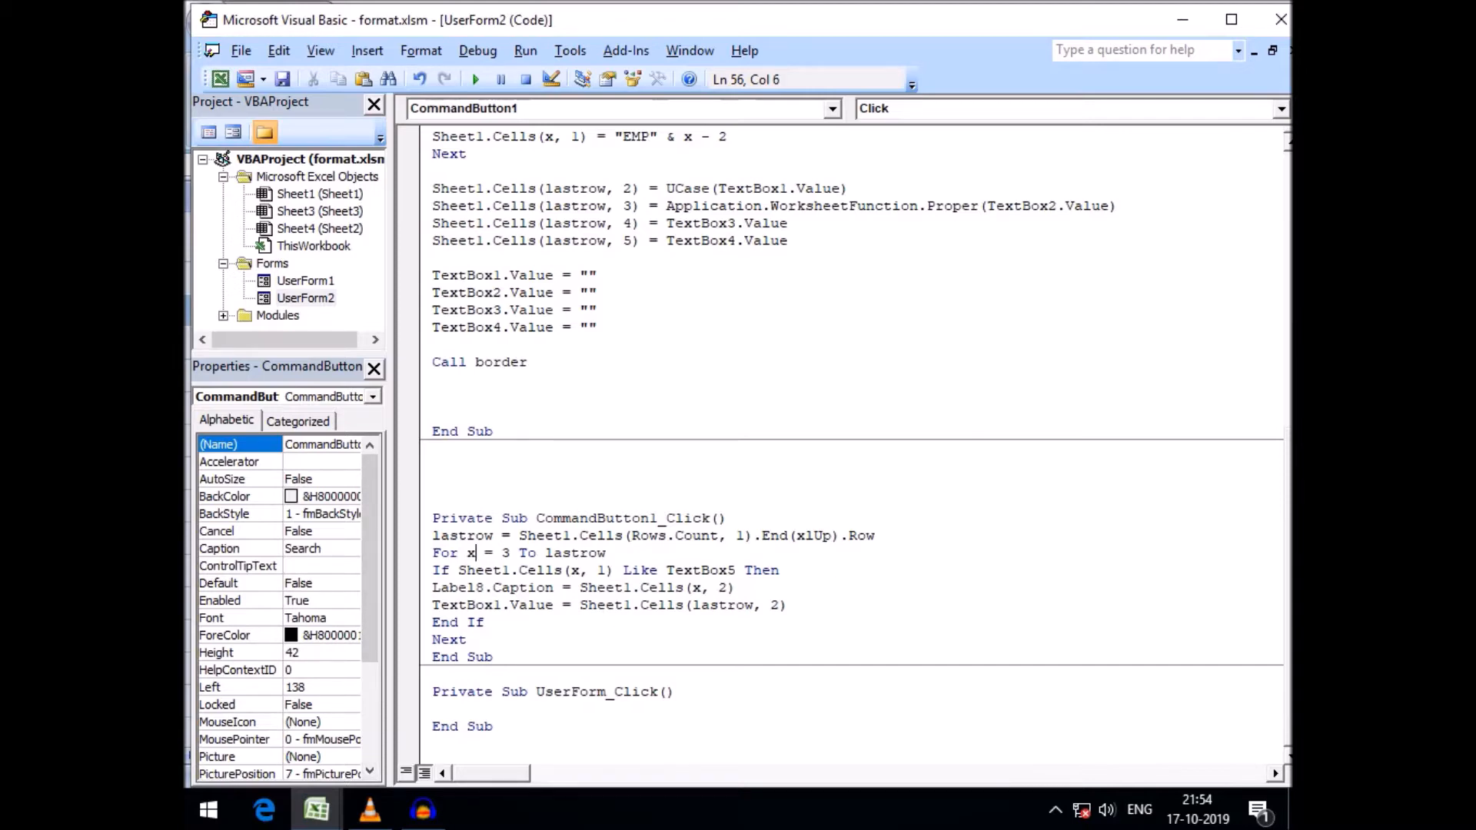
mouse_move(316, 810)
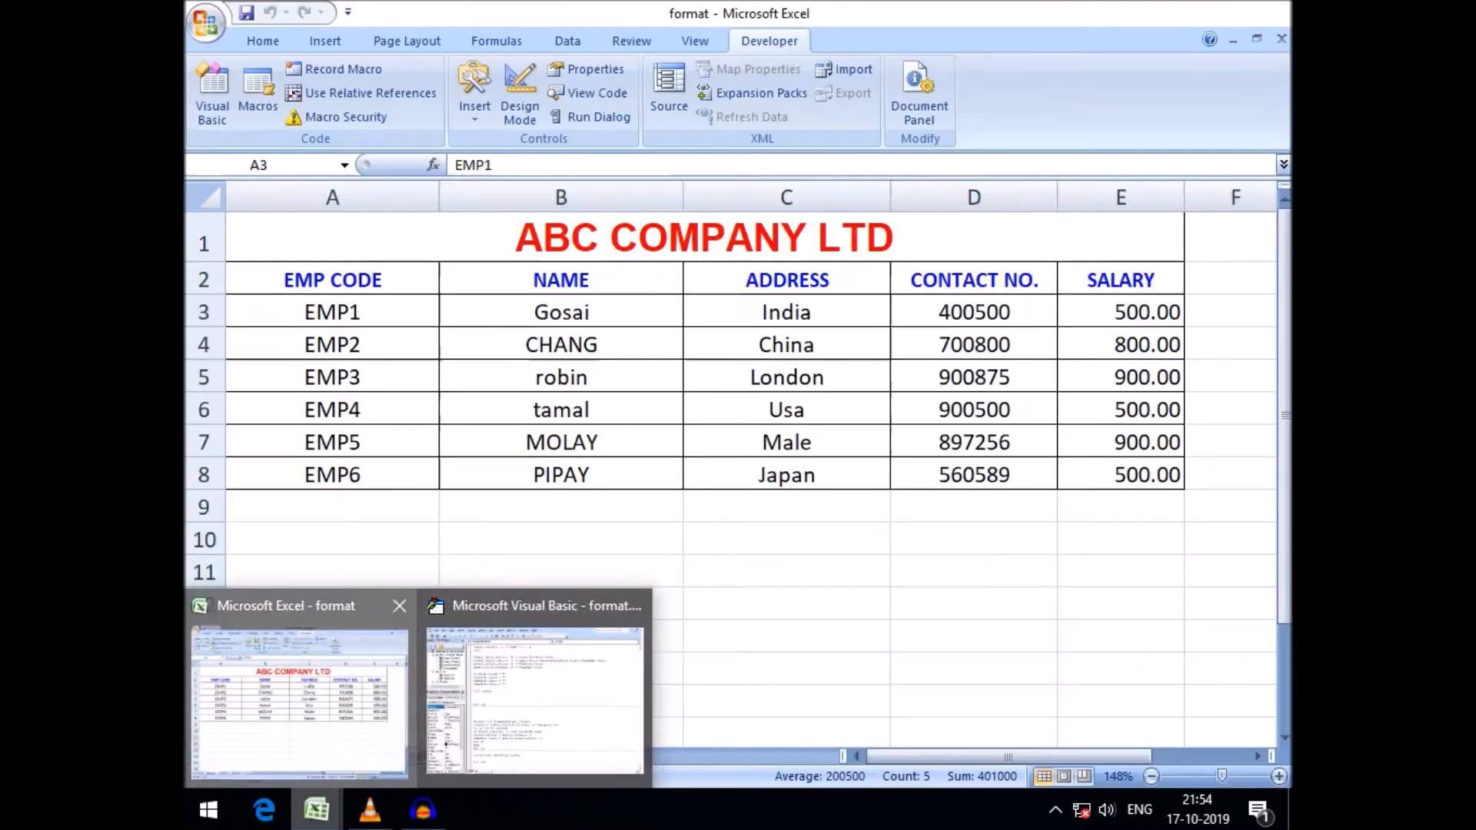
click(303, 684)
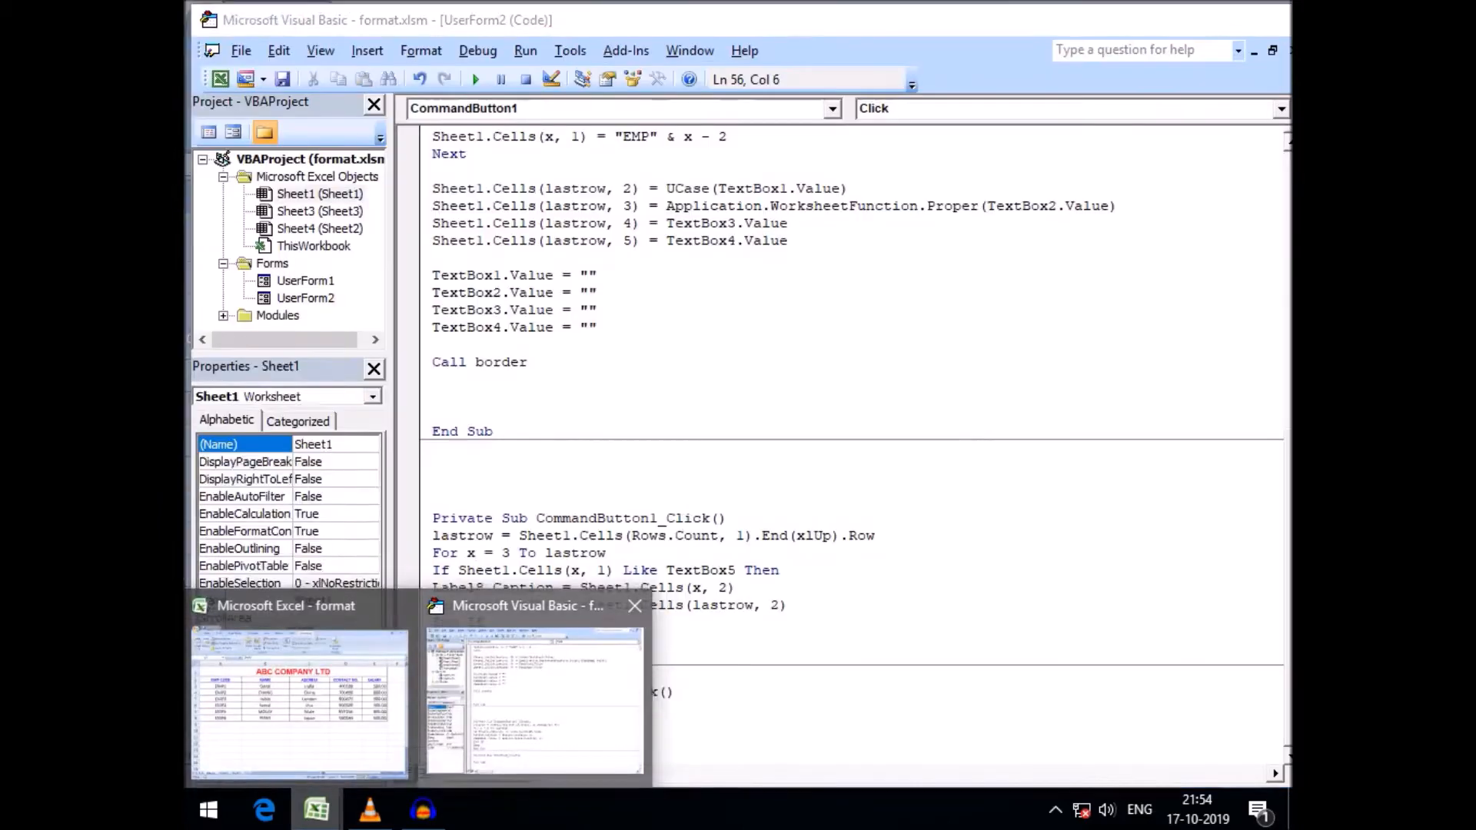
click(532, 684)
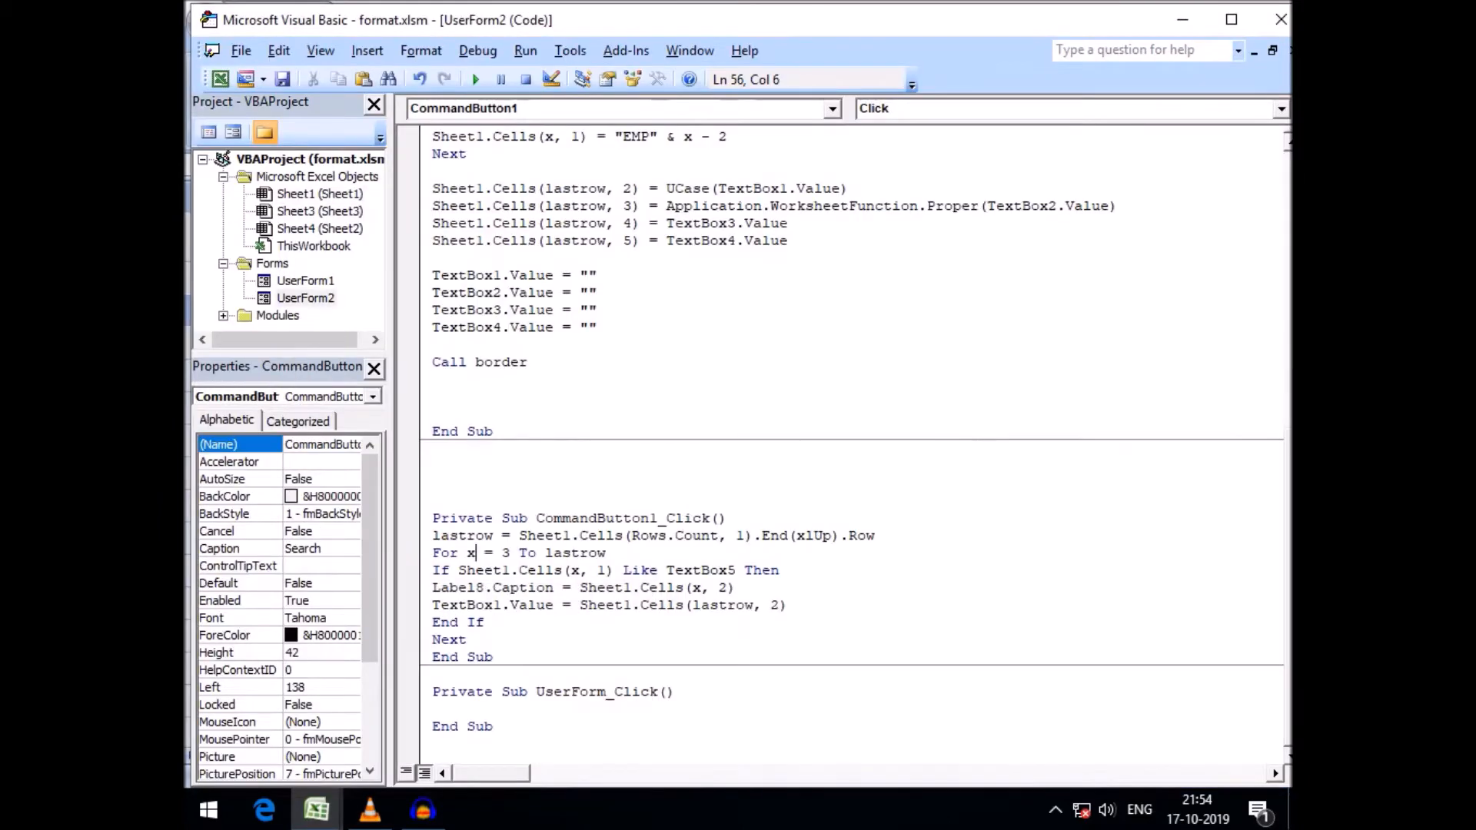
click(303, 684)
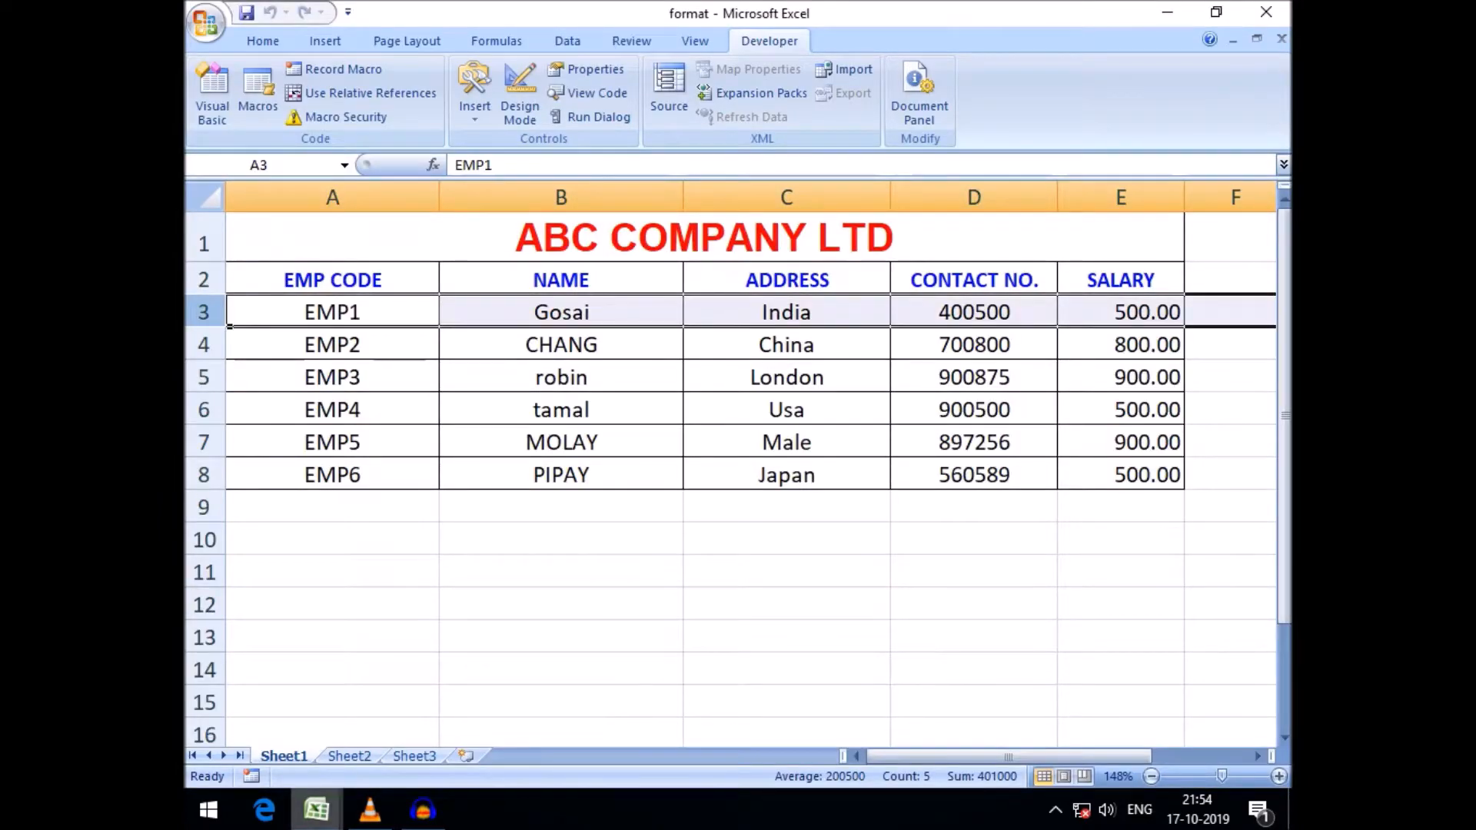
click(316, 810)
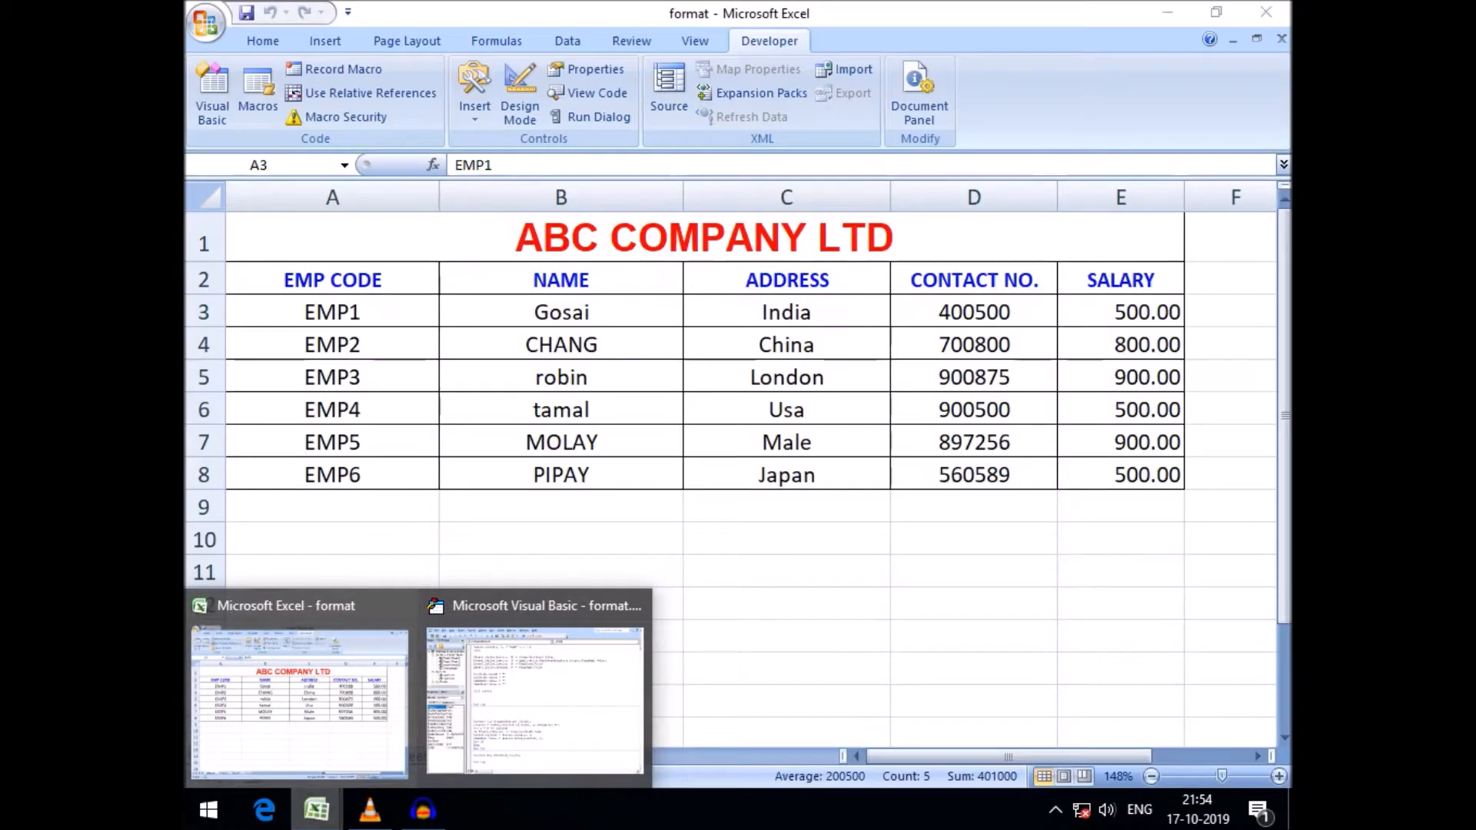
click(300, 684)
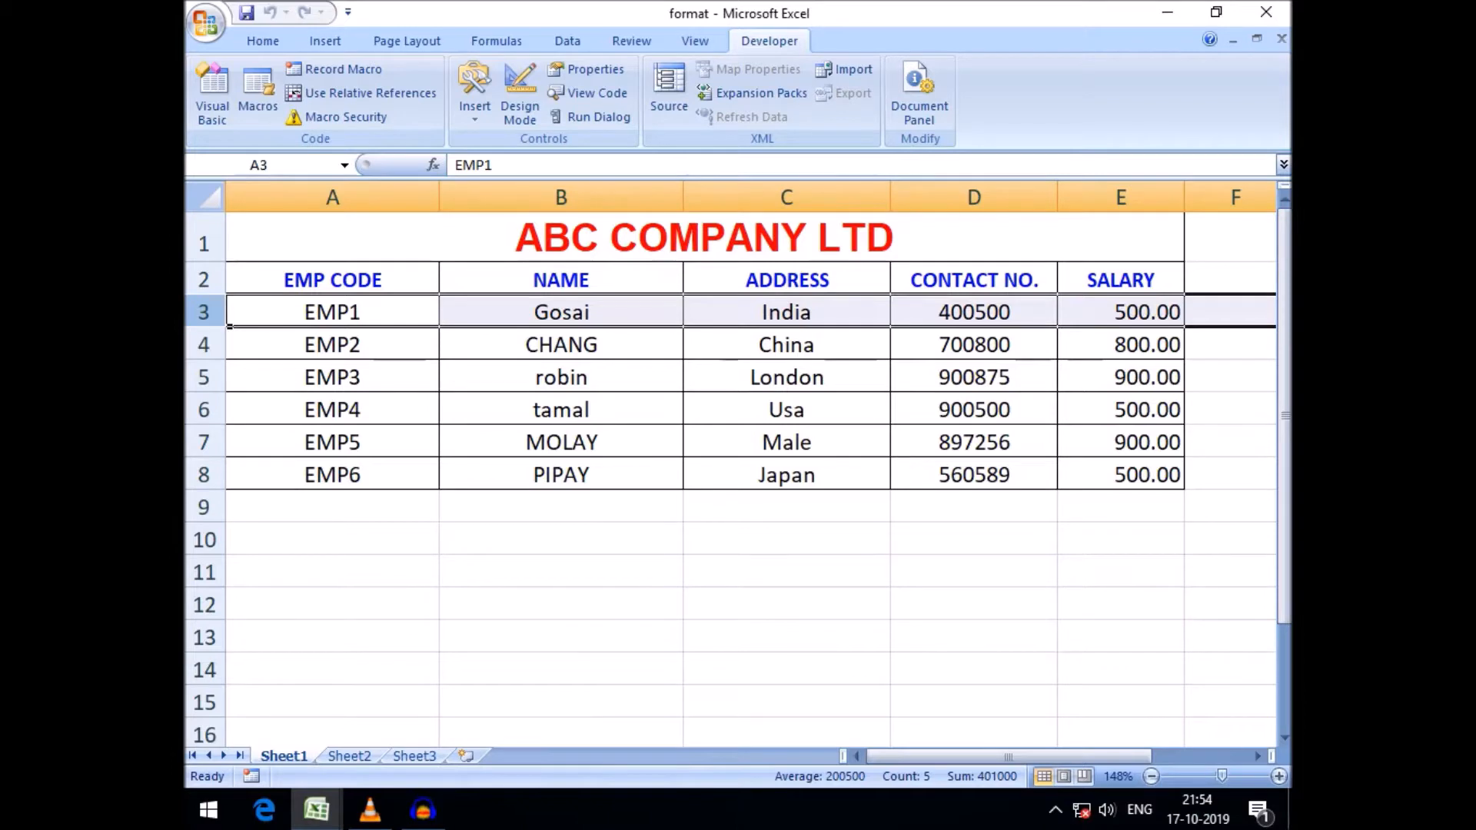
click(437, 326)
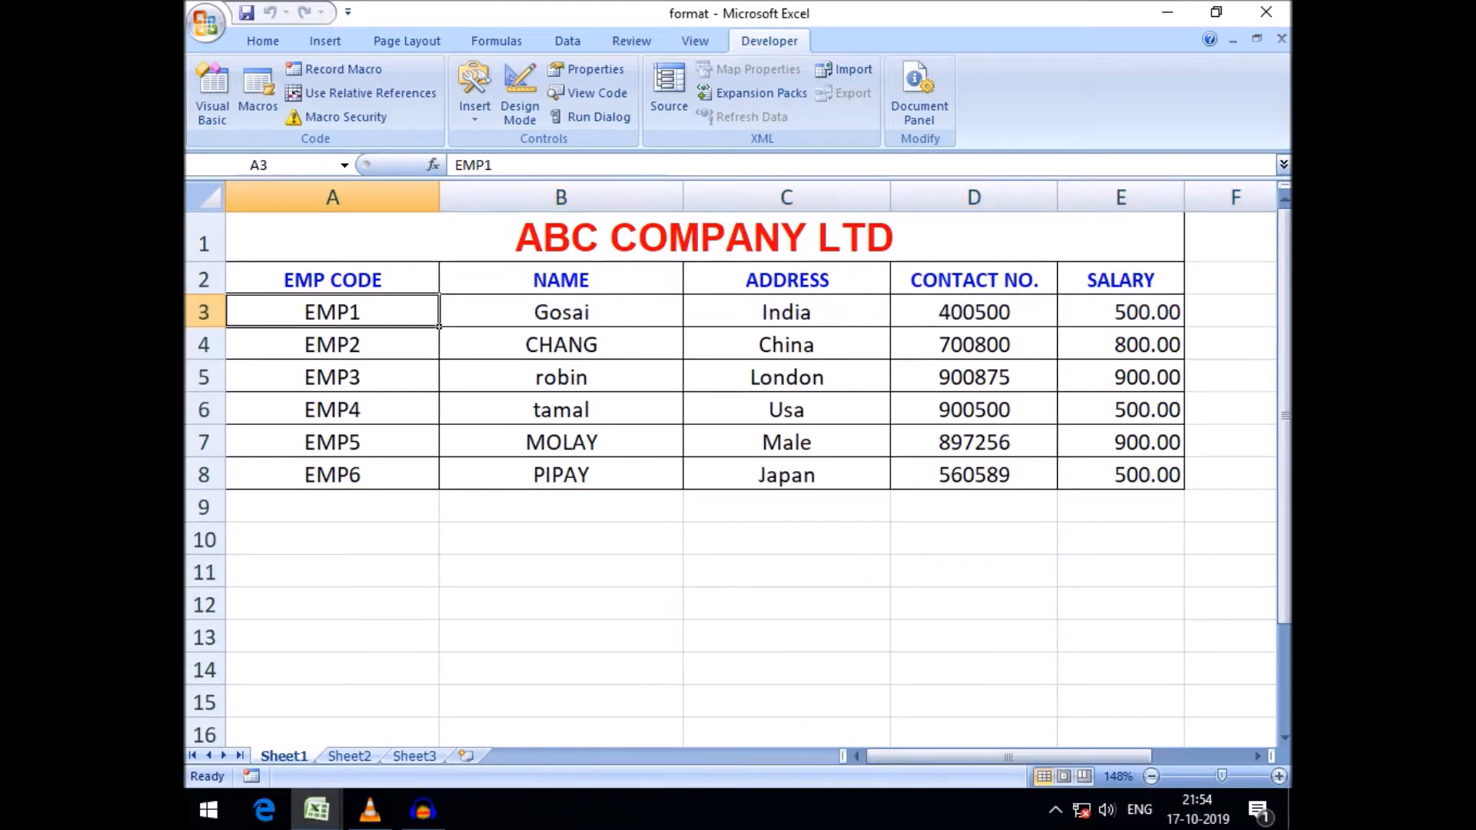
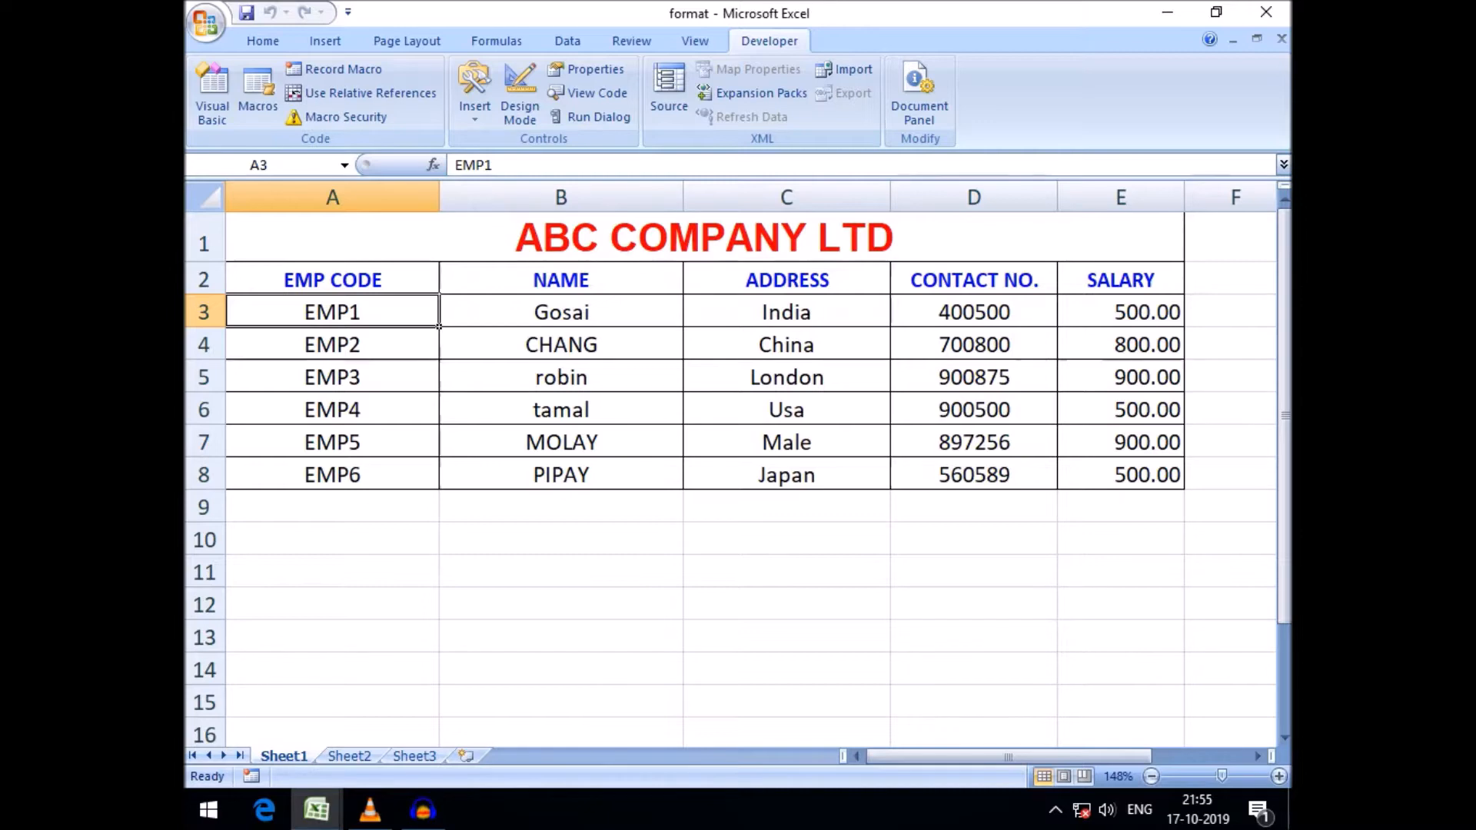
Open the VBA editor, show UserForm2 and select the EMP Code text box, then return to Excel
click(212, 90)
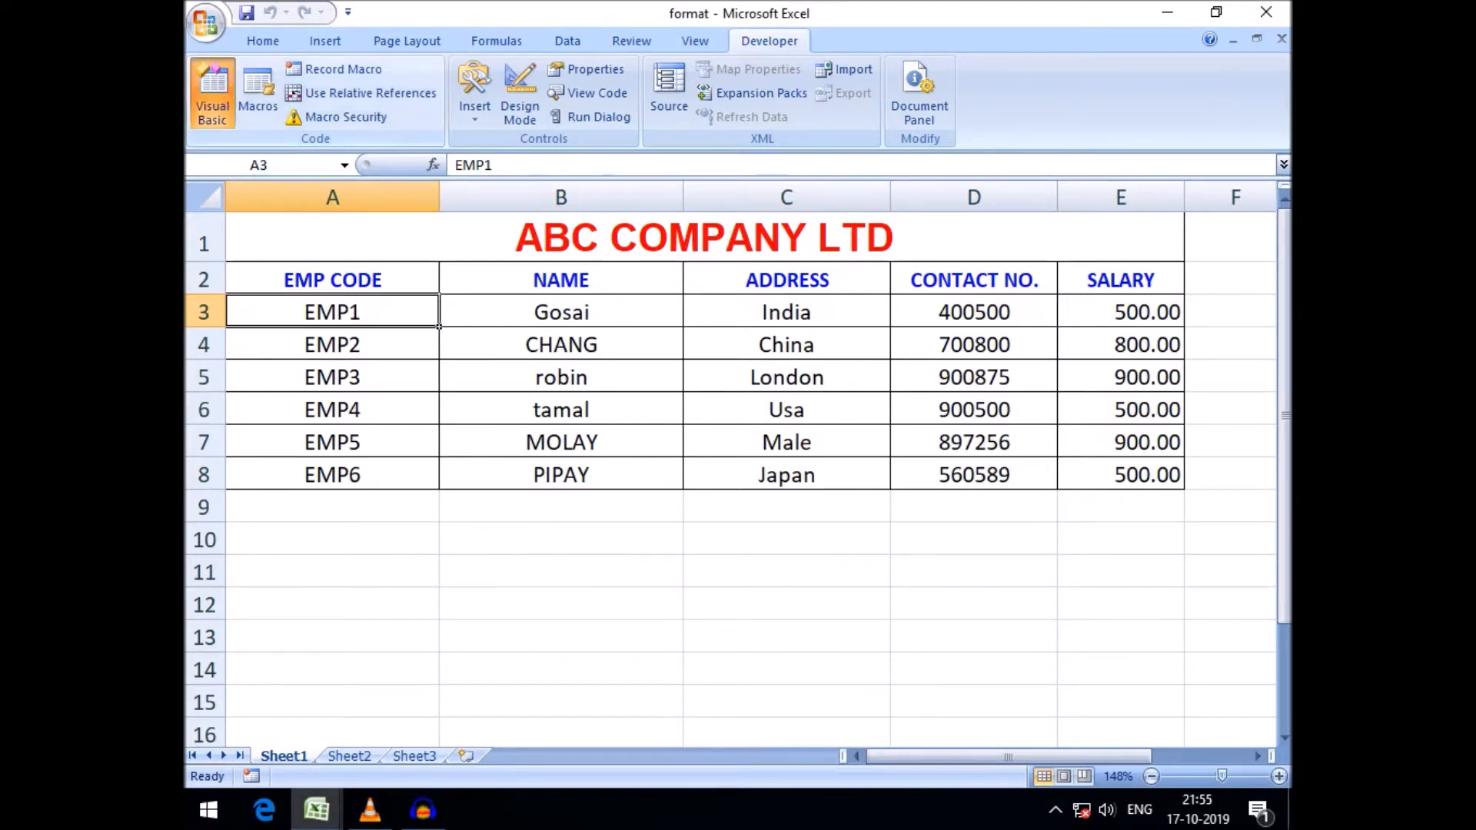
double_click(305, 298)
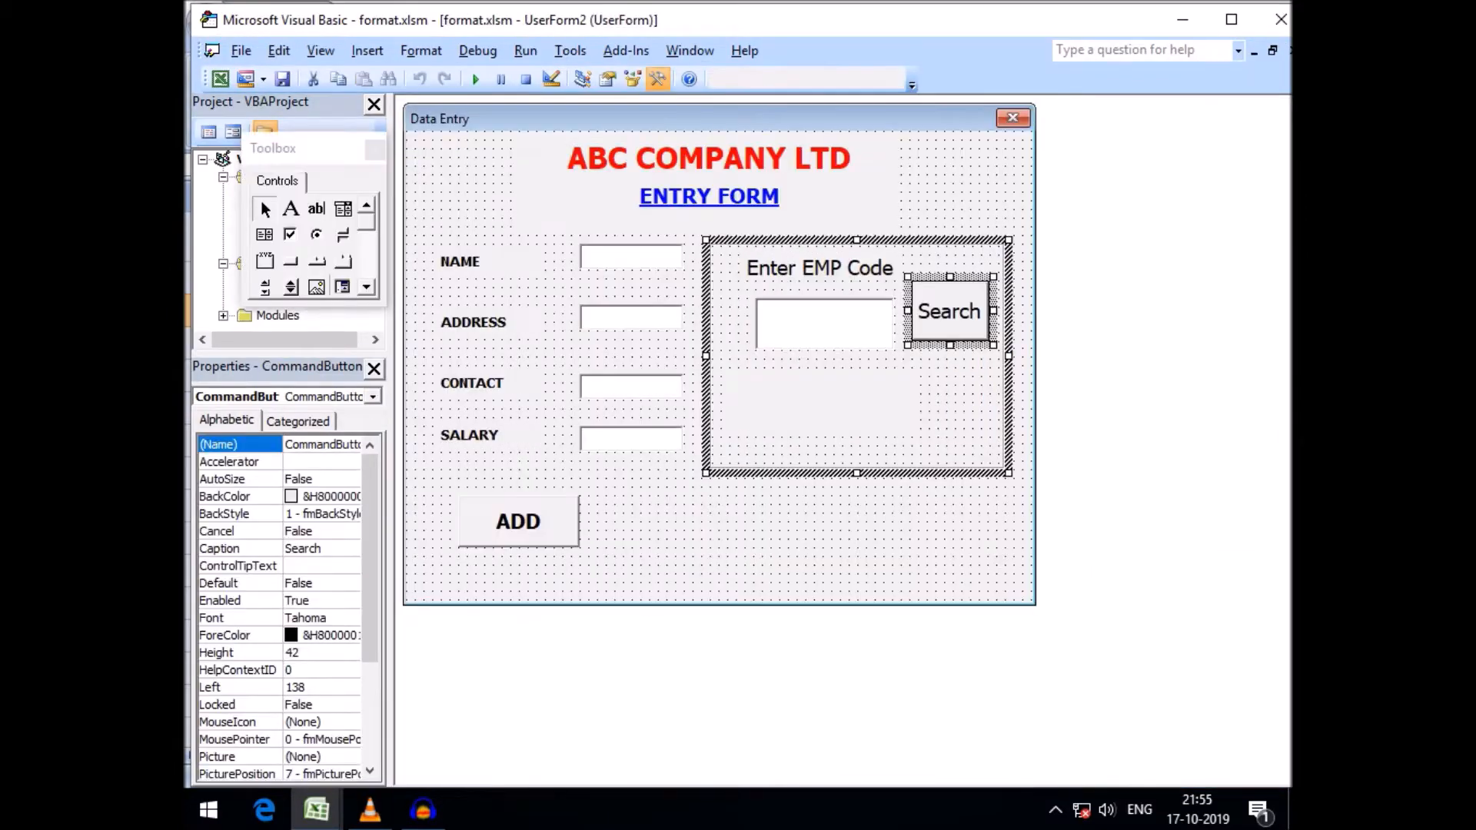
click(825, 325)
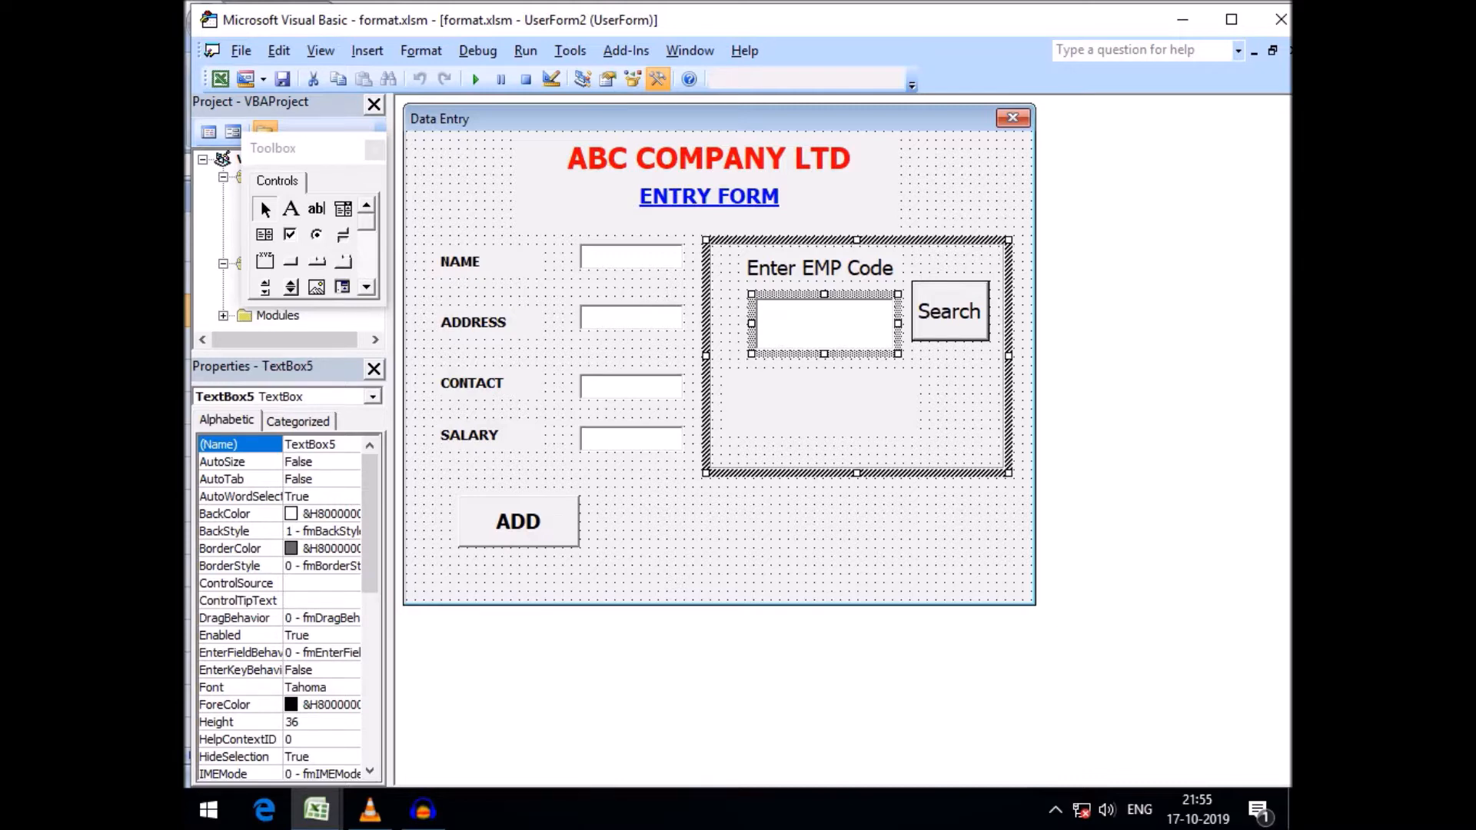
click(316, 810)
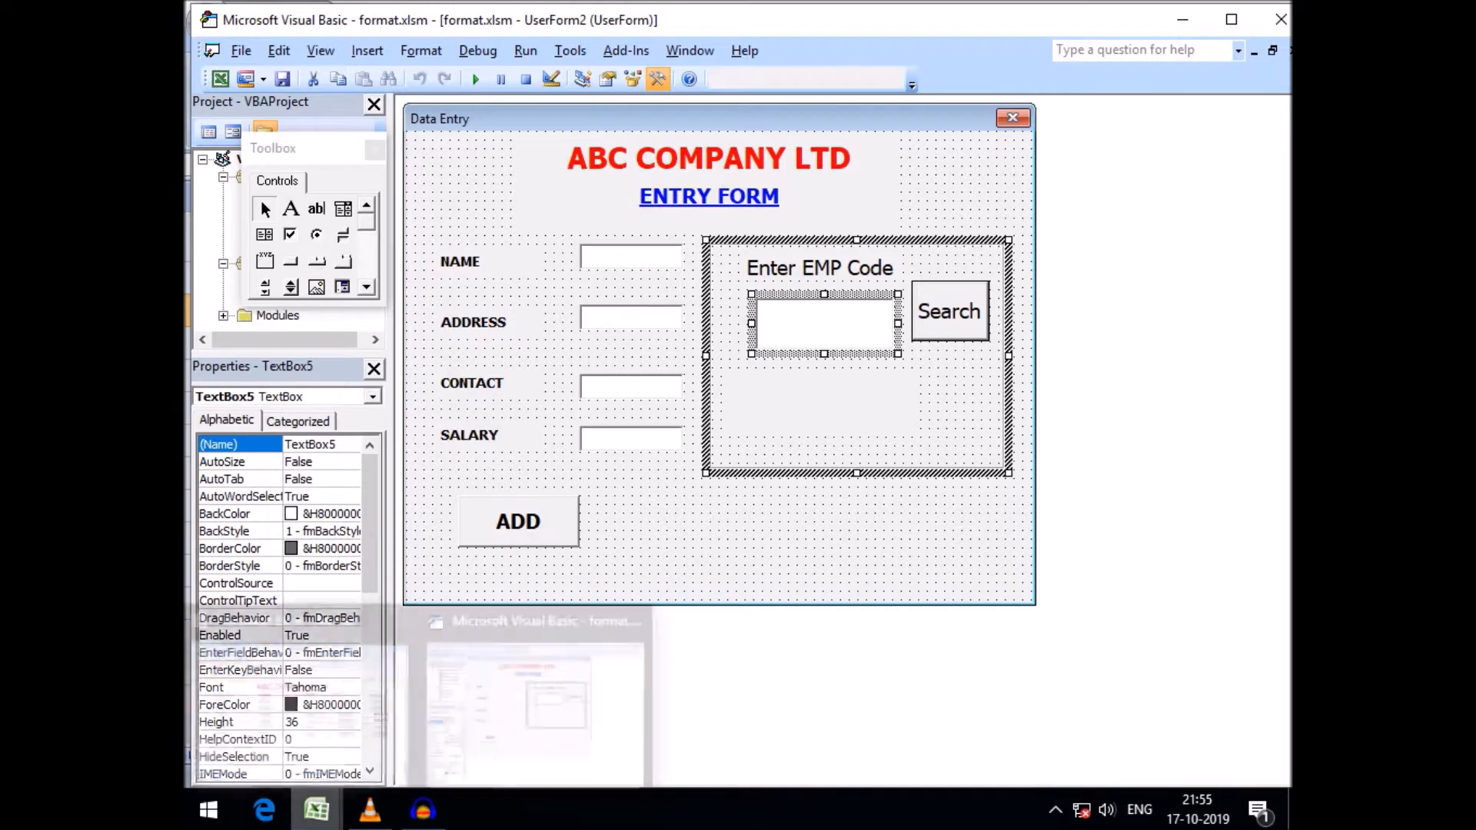
click(299, 700)
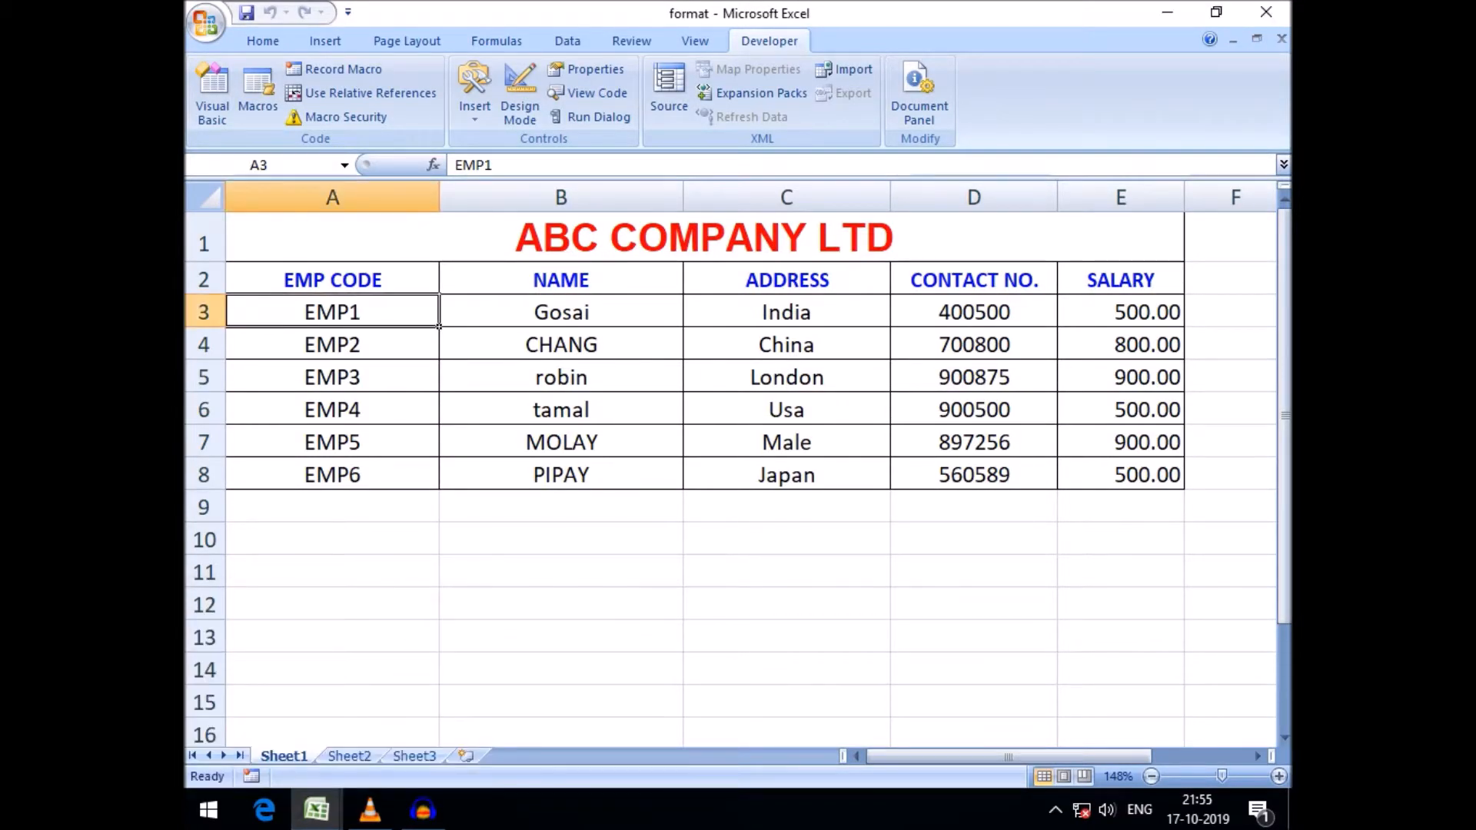
Examine the EMP CODE column by extending a selection down from A3 and scrolling the sheet
key(shift+Down)
key(shift+Down)
key(shift+Down)
key(shift+Down)
key(shift+Down)
key(shift+Down)
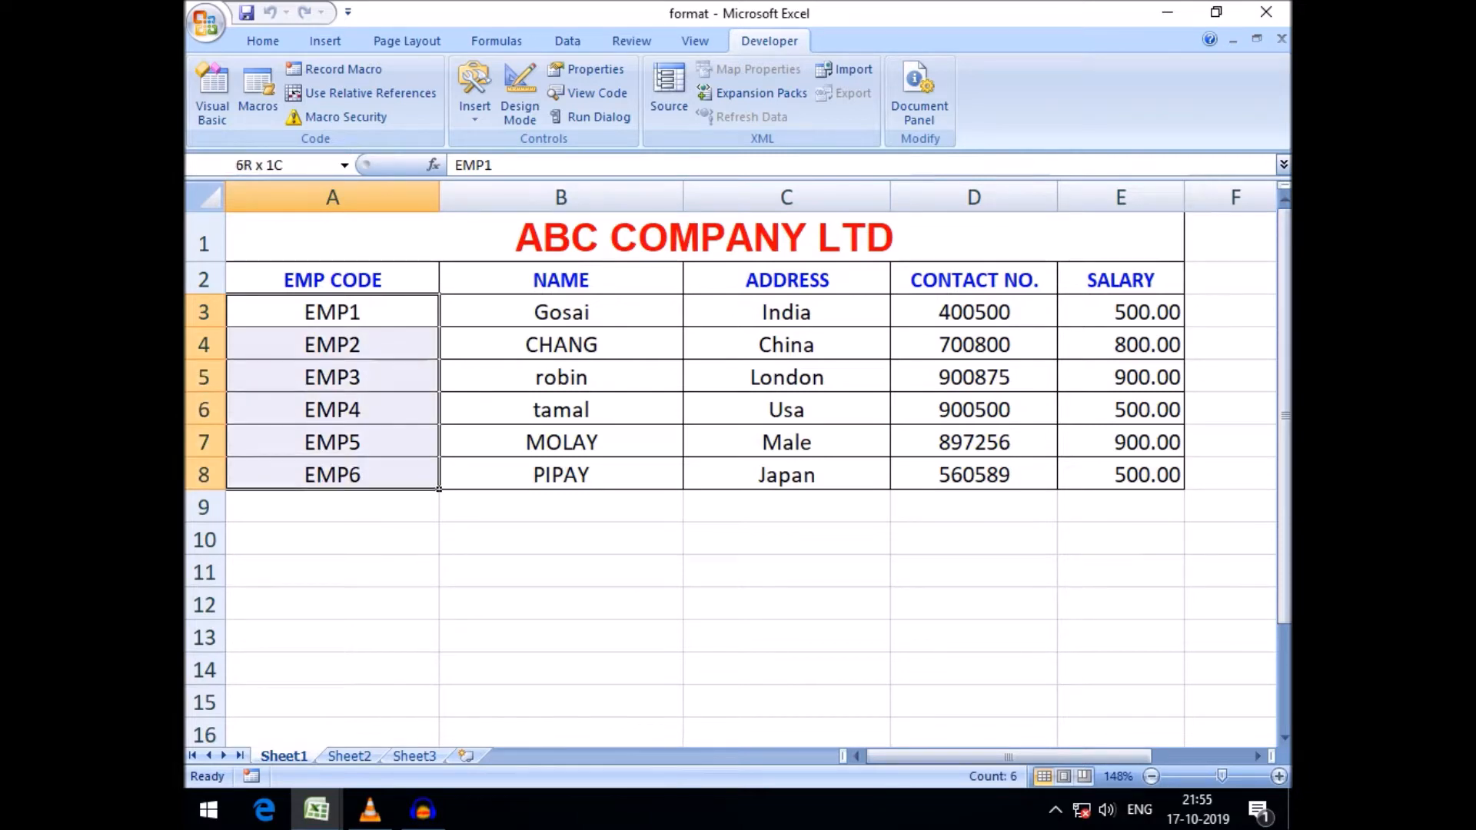
key(shift+Down)
key(shift+Down)
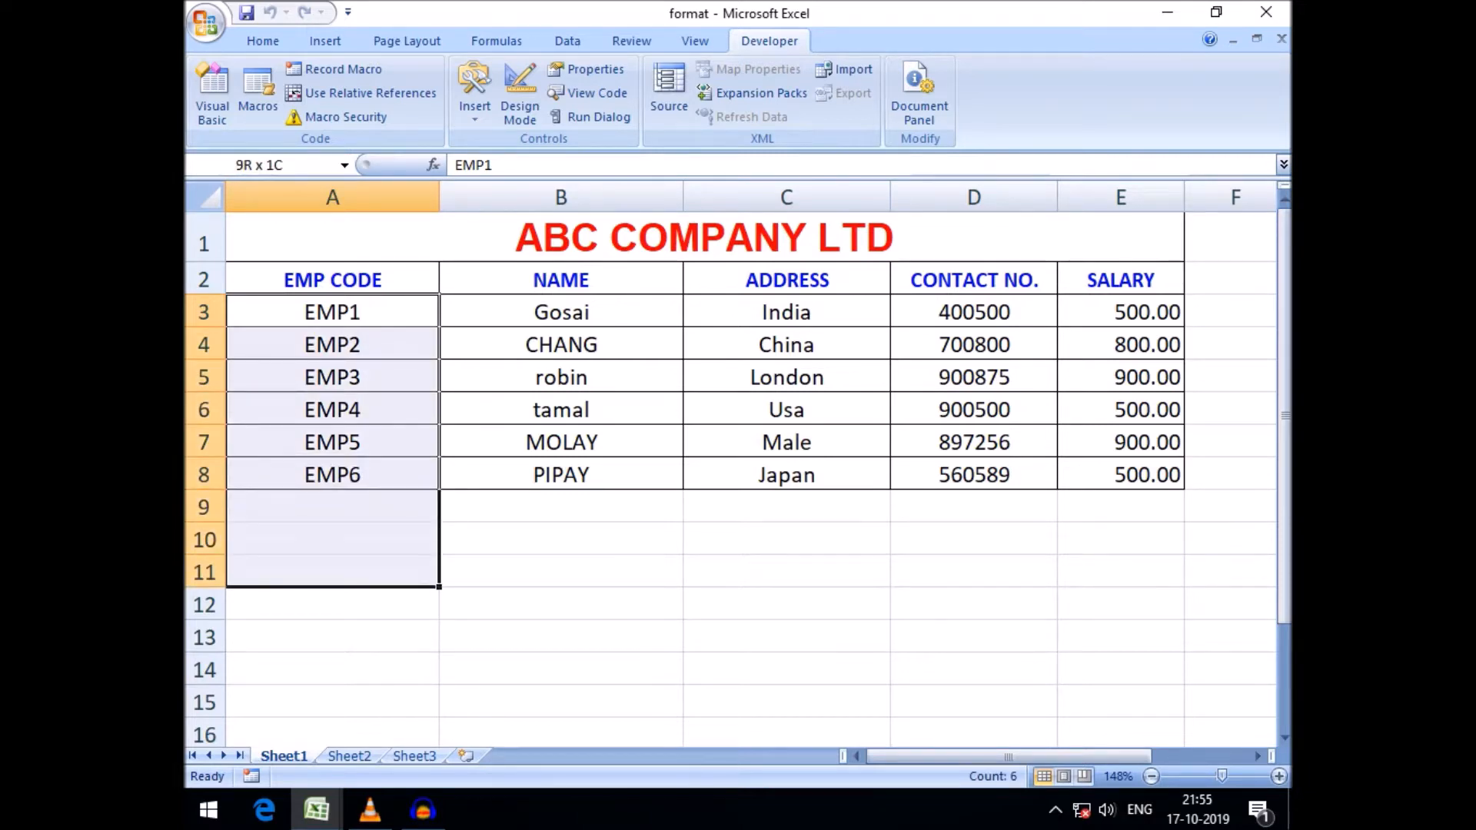
drag(332, 313, 332, 475)
click(333, 313)
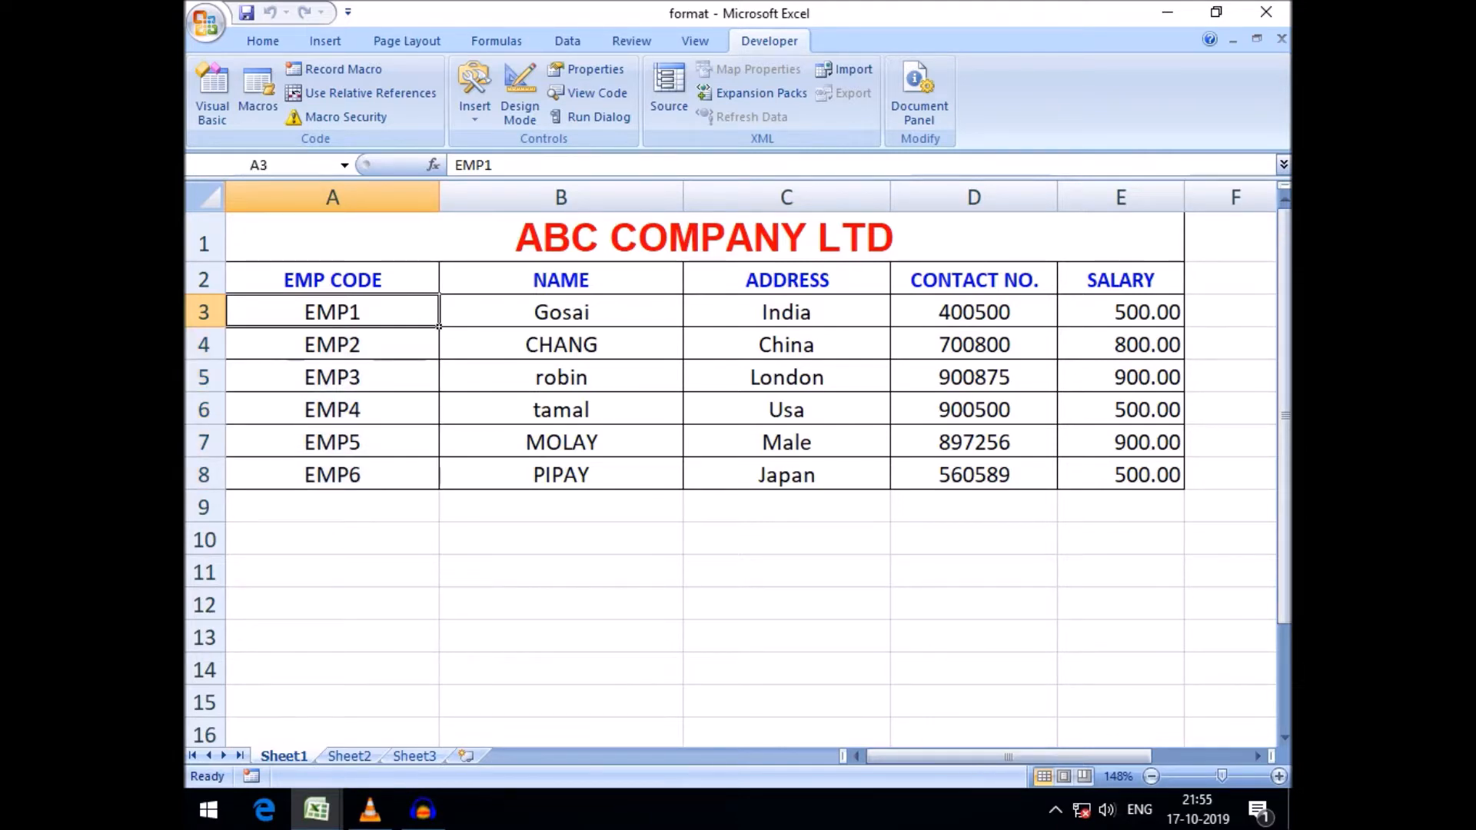
drag(332, 312, 332, 703)
scroll(562, 457, down, 1)
click(561, 457)
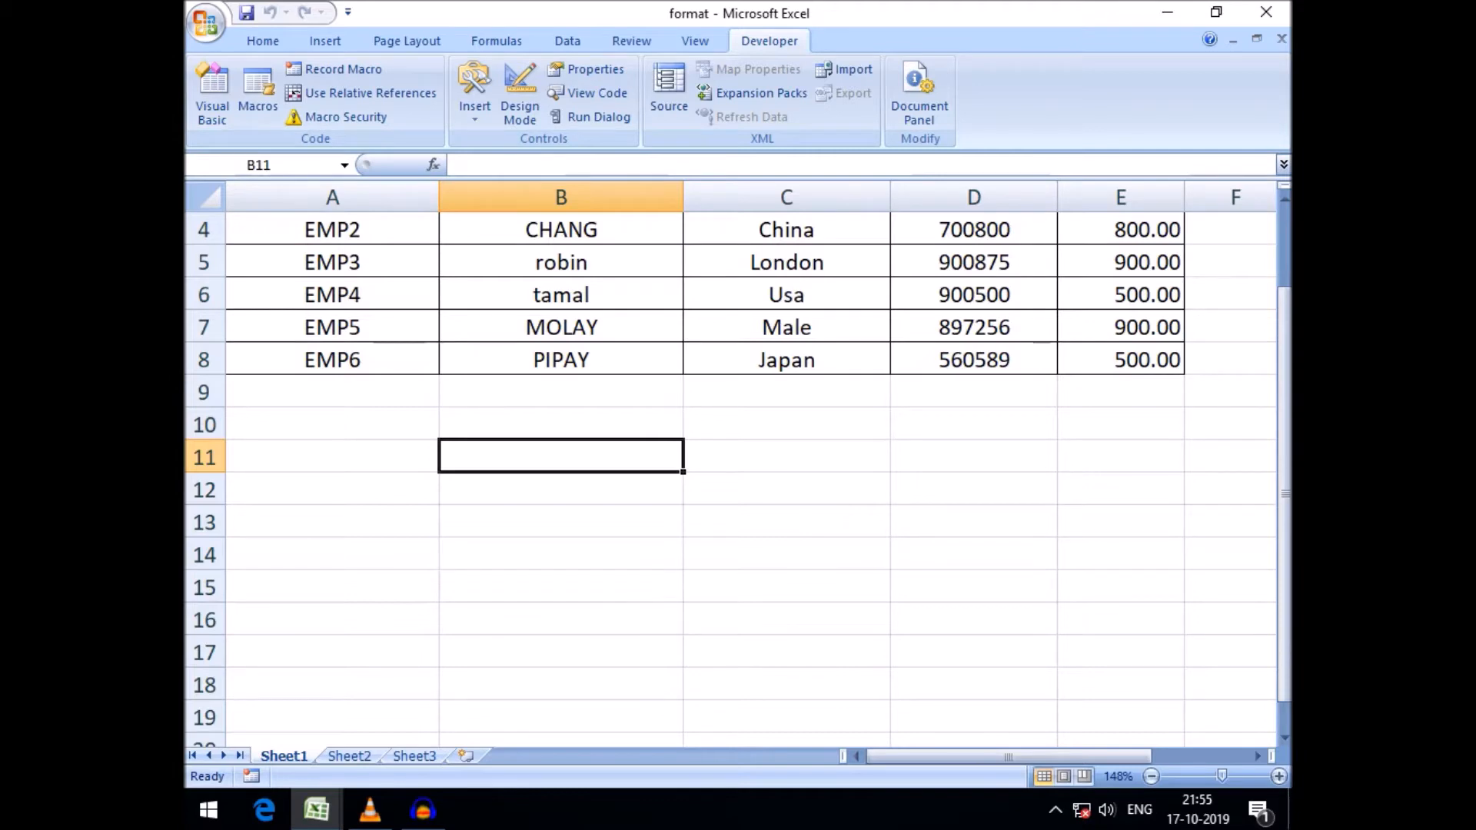
Return to the VBA editor, run the form and enter EMP3 as the EMP Code
mouse_move(317, 810)
click(540, 692)
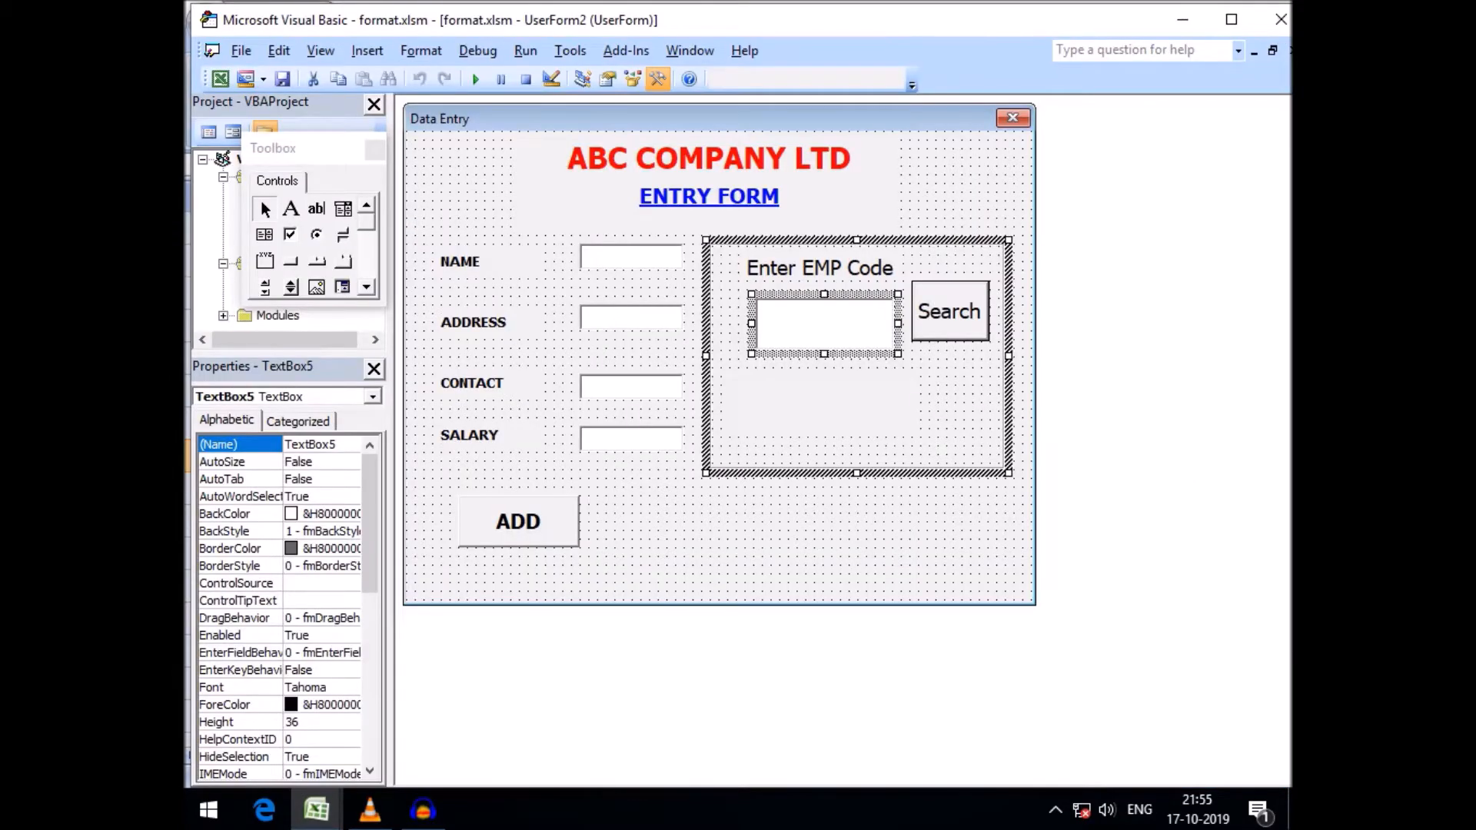
click(807, 554)
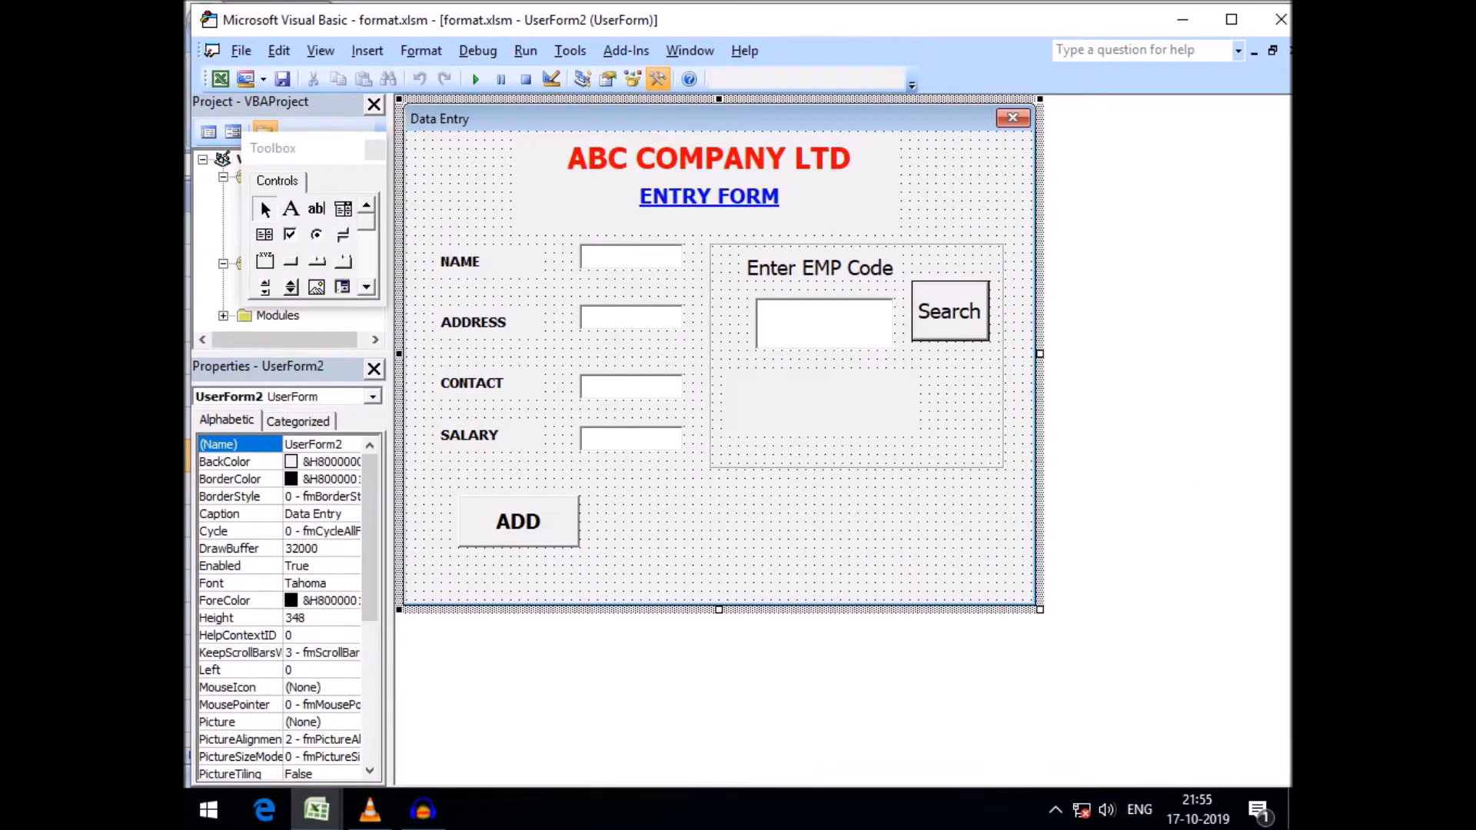
click(824, 324)
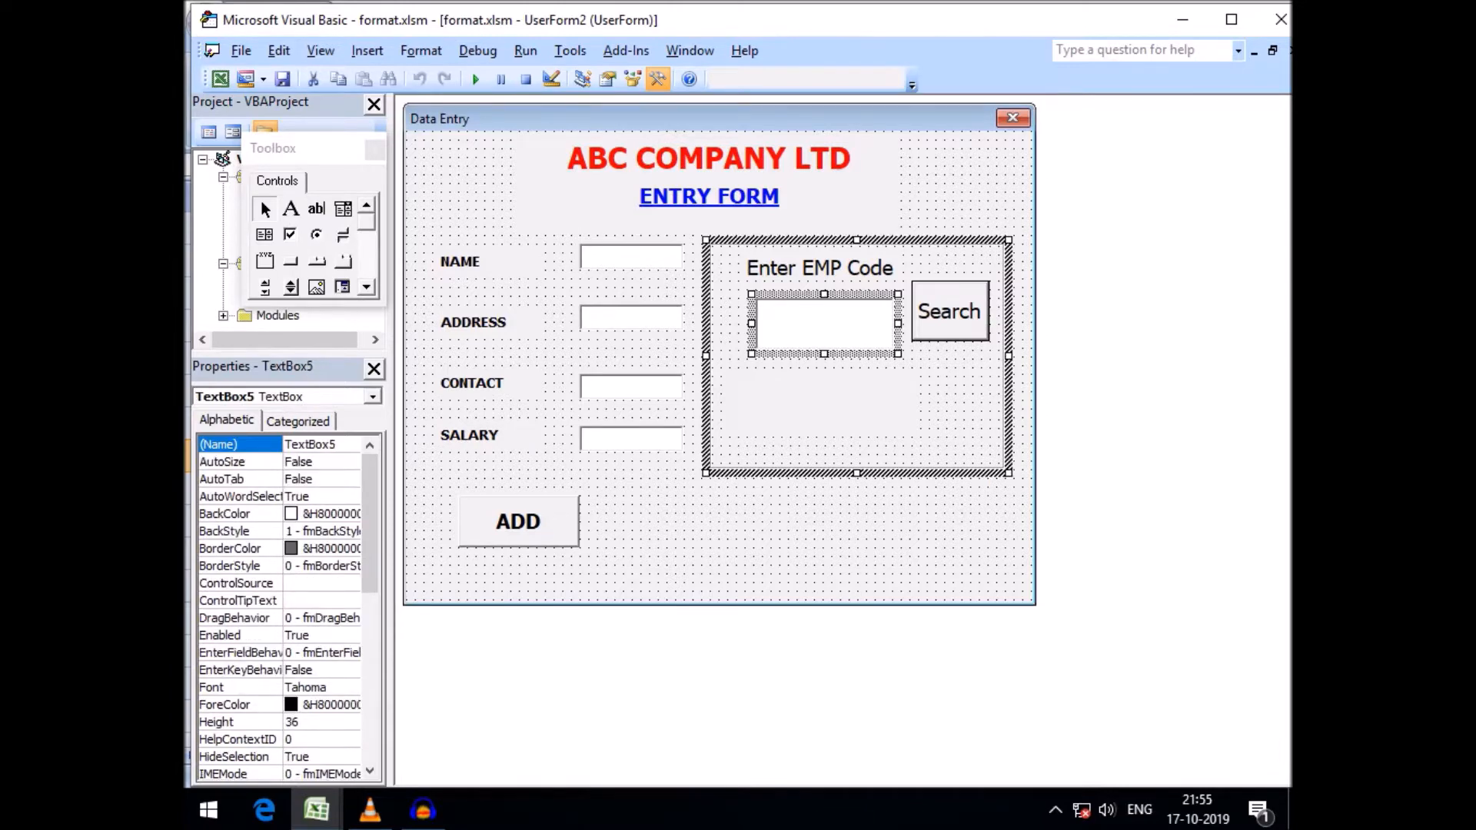
click(476, 79)
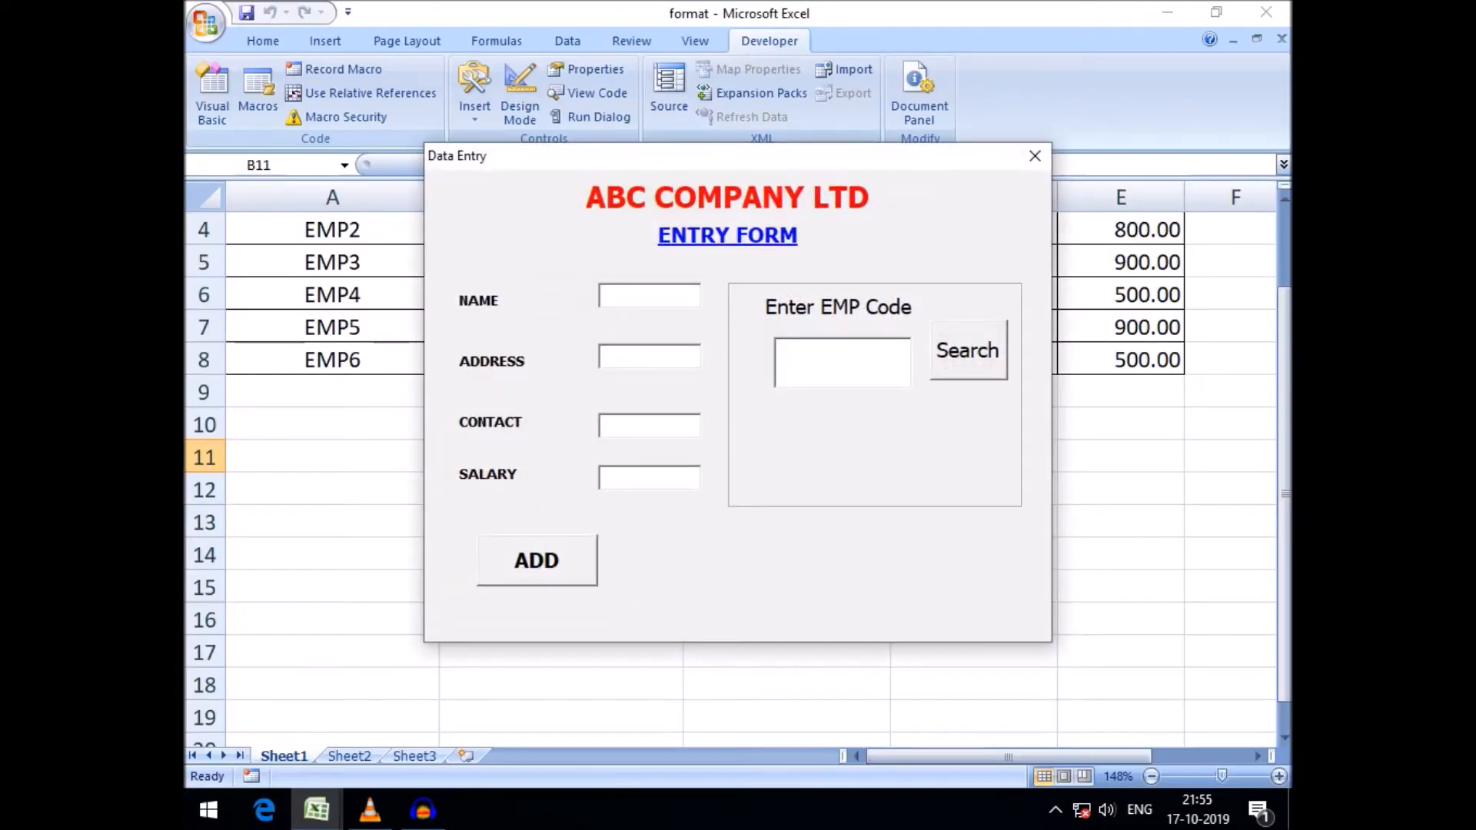
text(G)
key(BackSpace)
text(EMP3)
drag(738, 156, 814, 341)
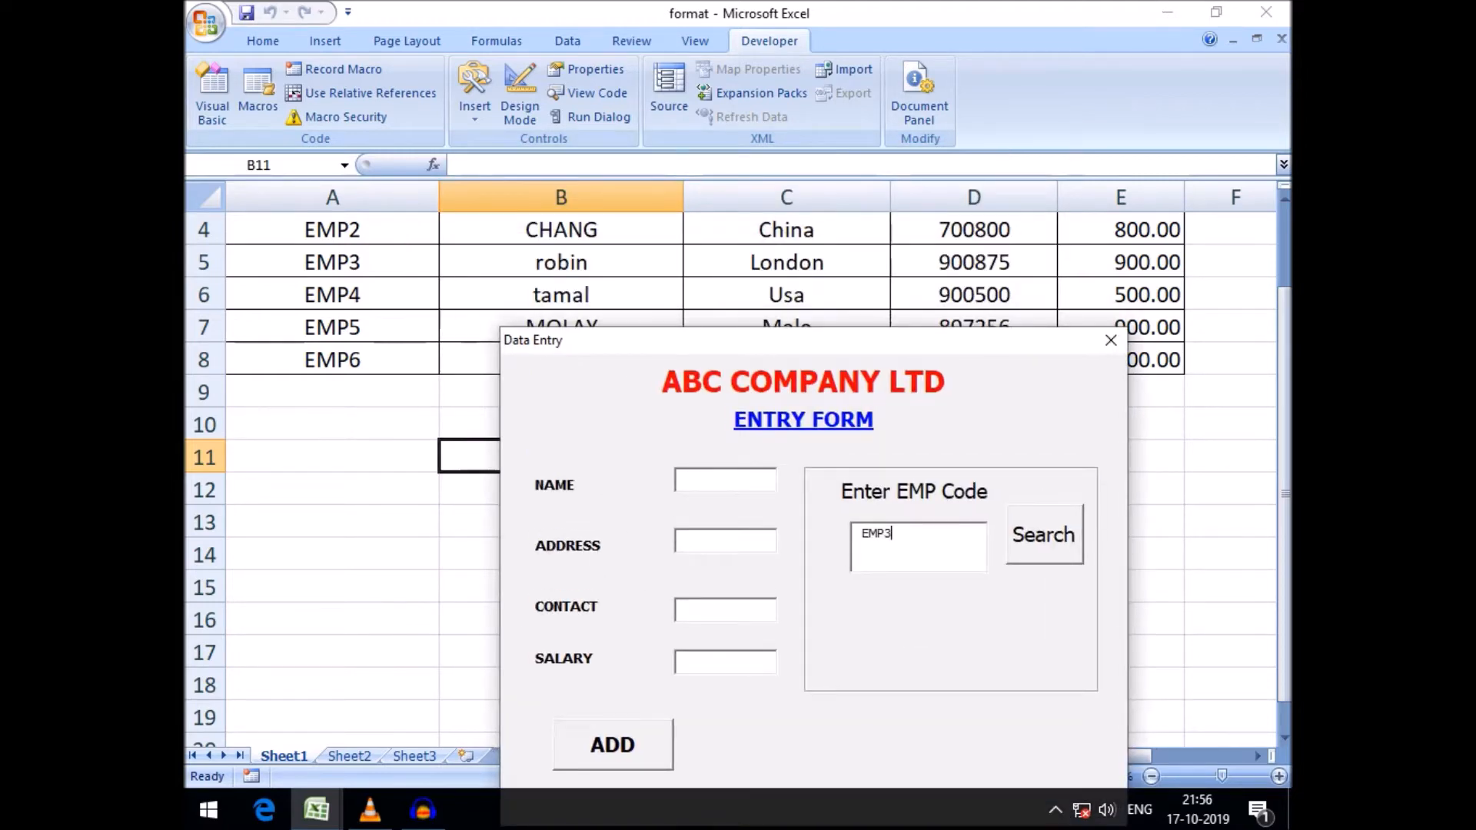
Search for EMP3 with the Search button and close the running form
double_click(876, 533)
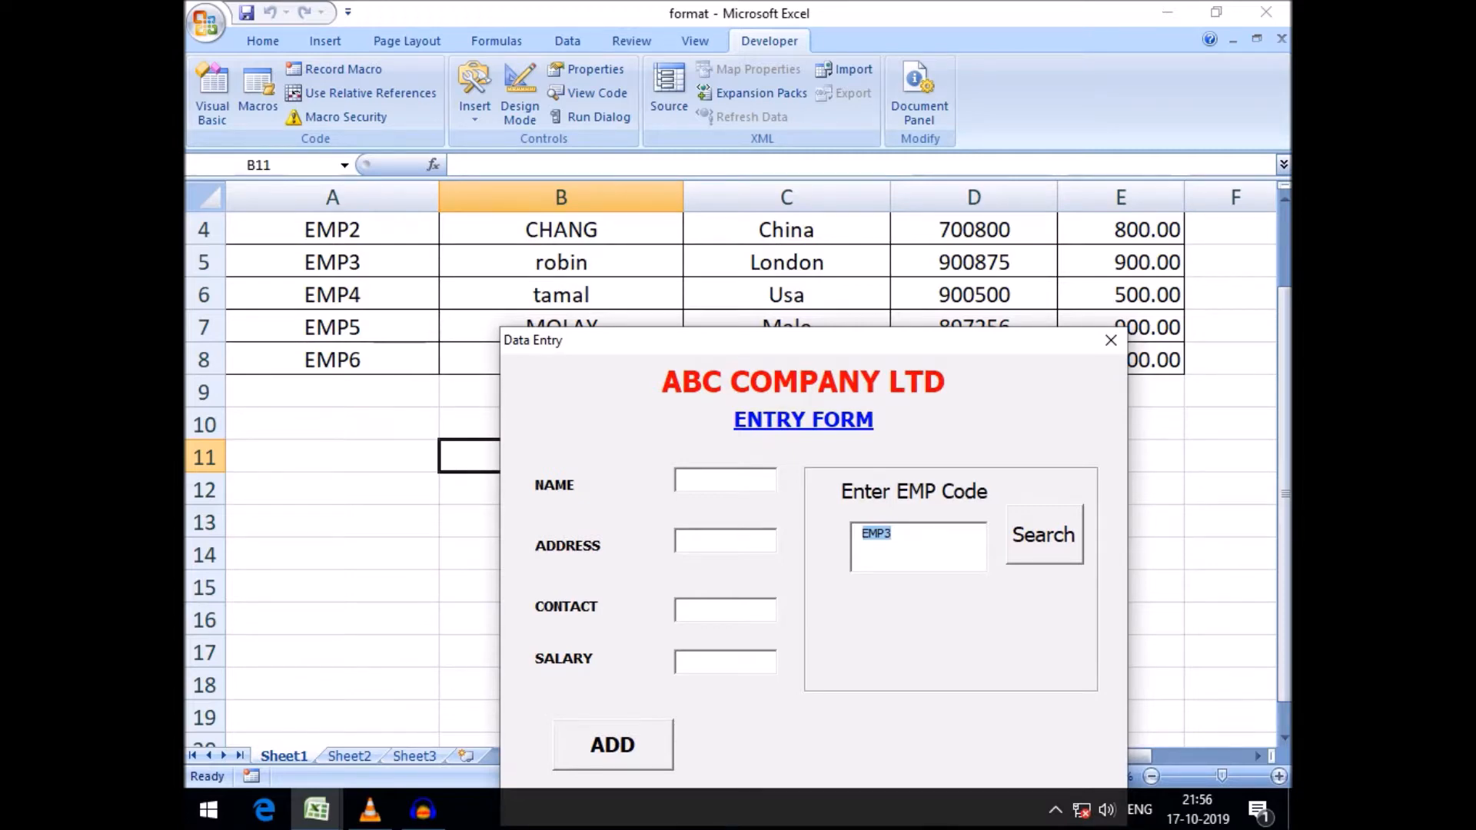
drag(807, 341, 809, 369)
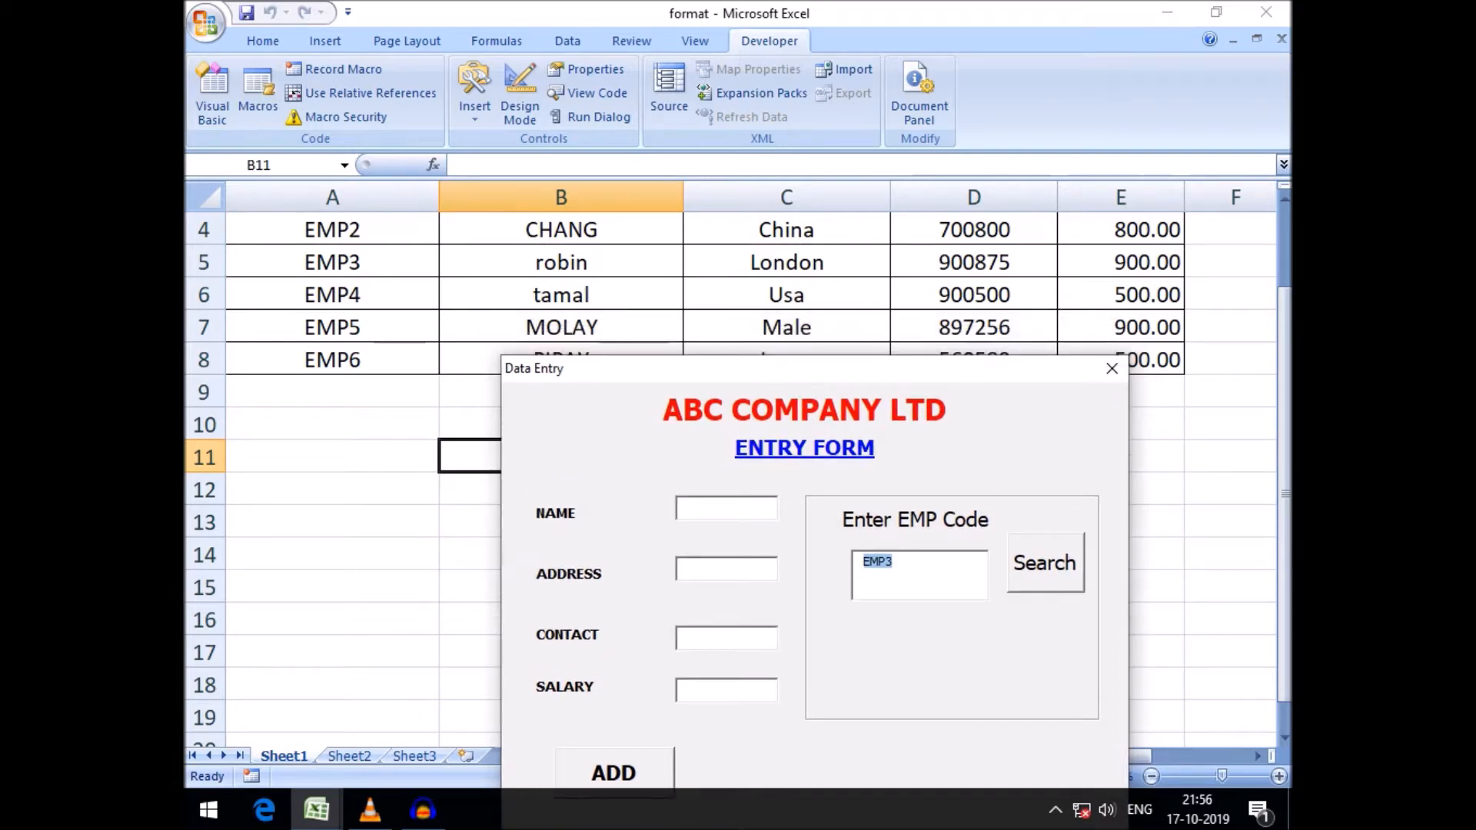
key(Tab)
key(Return)
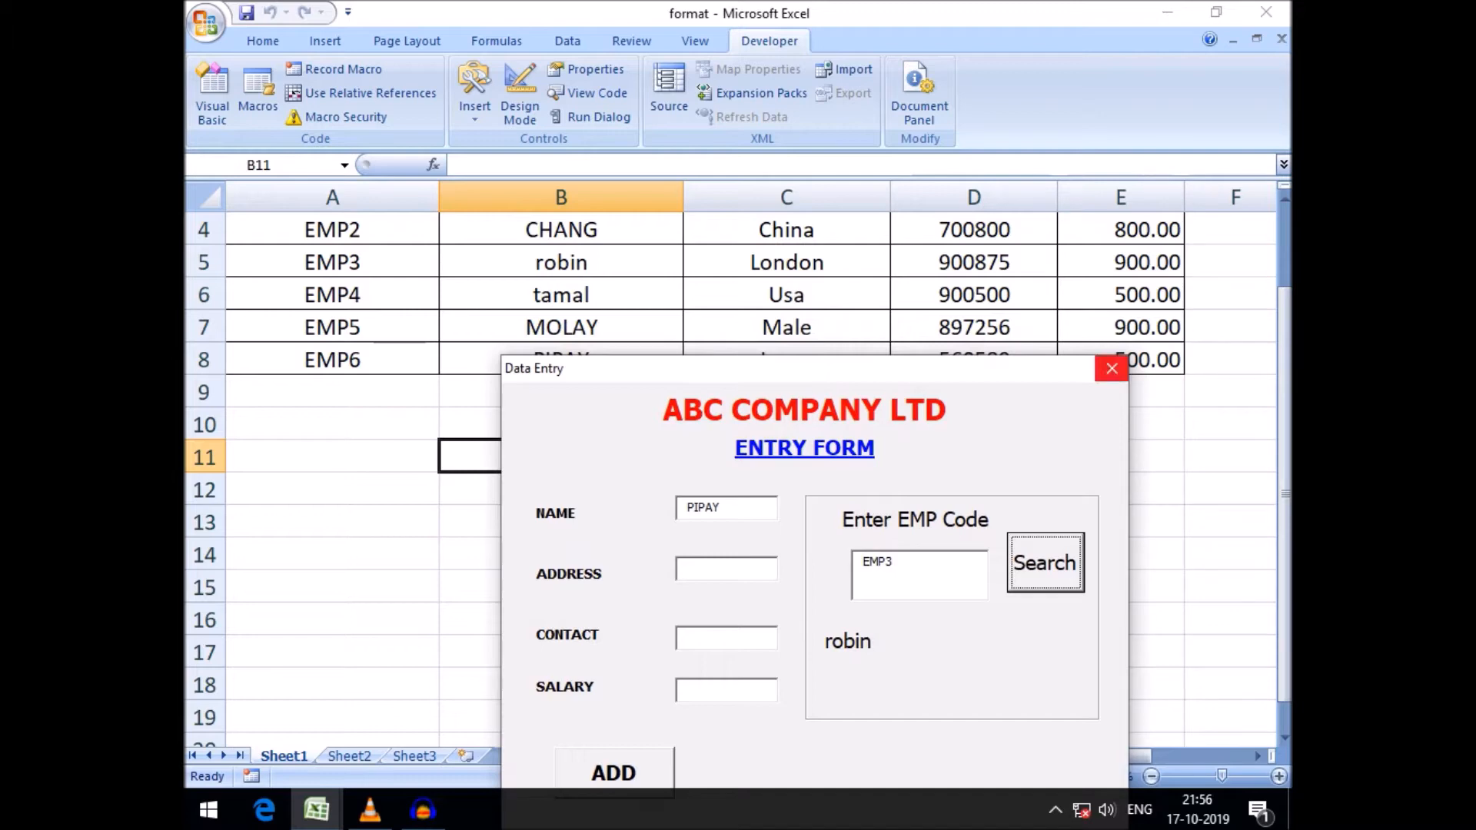
click(1111, 369)
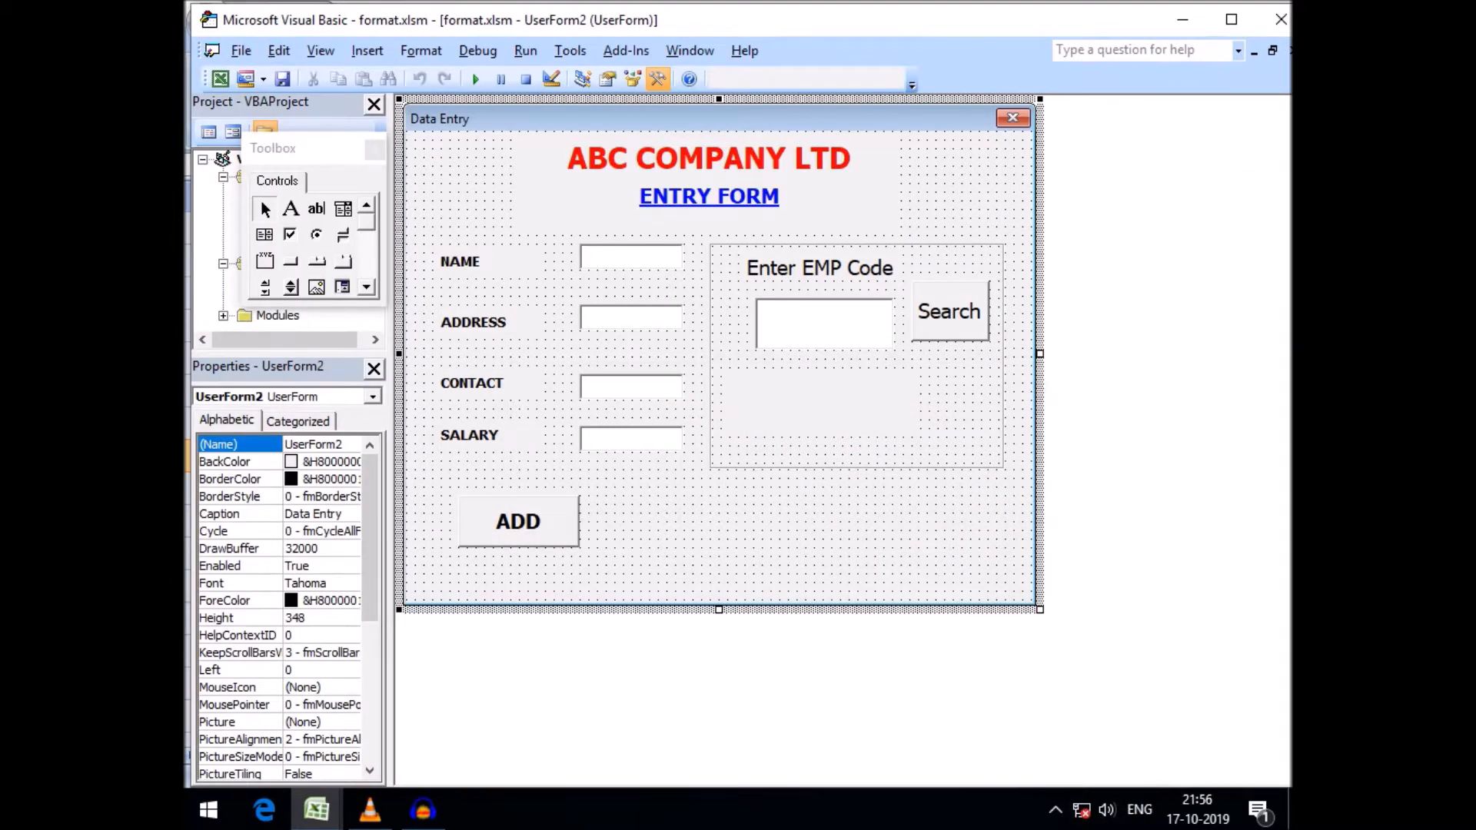
Open the Search button's code, highlight TextBox5 in the If line, and switch to Excel
double_click(949, 311)
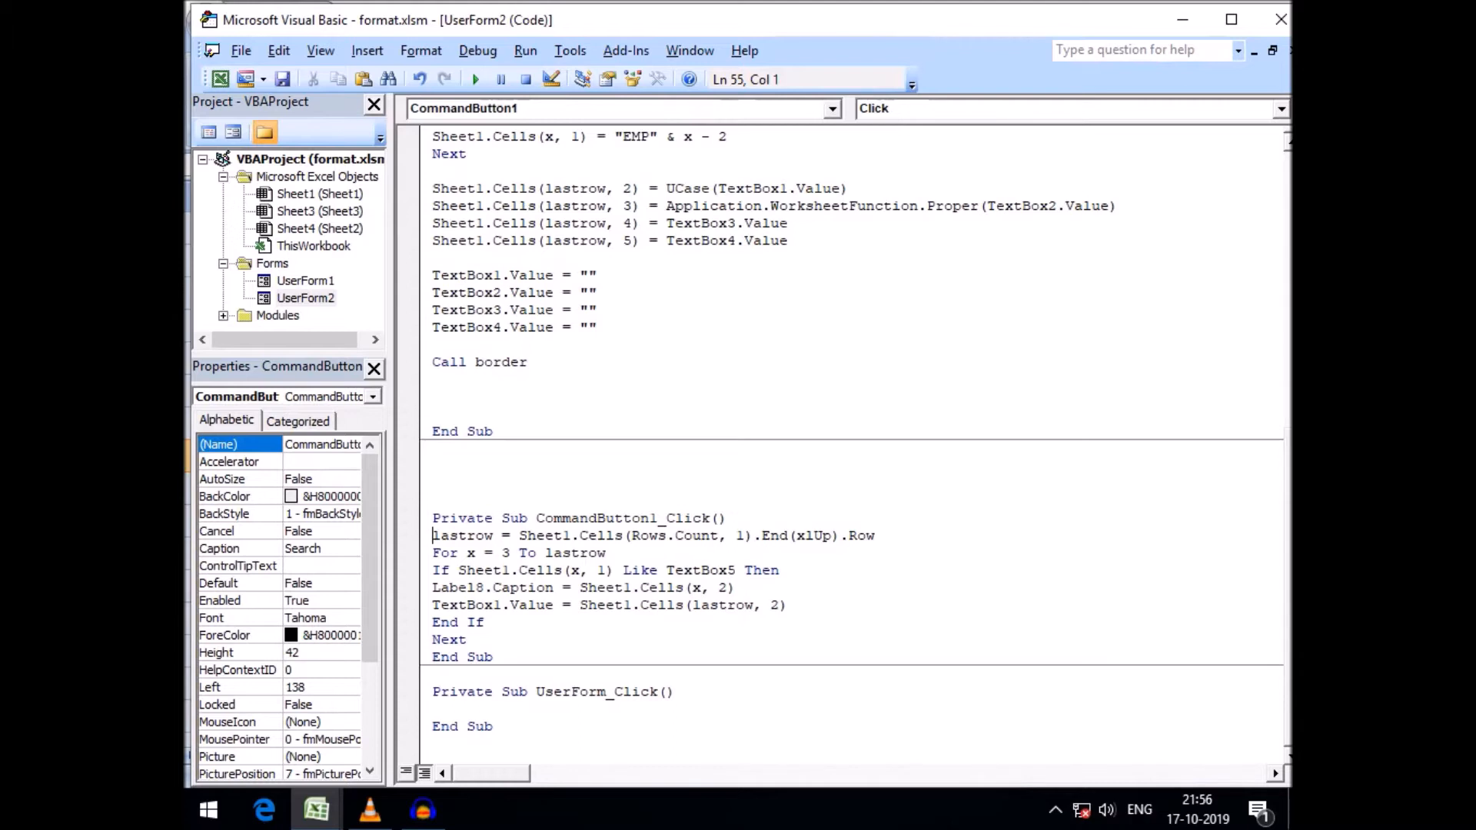
double_click(693, 571)
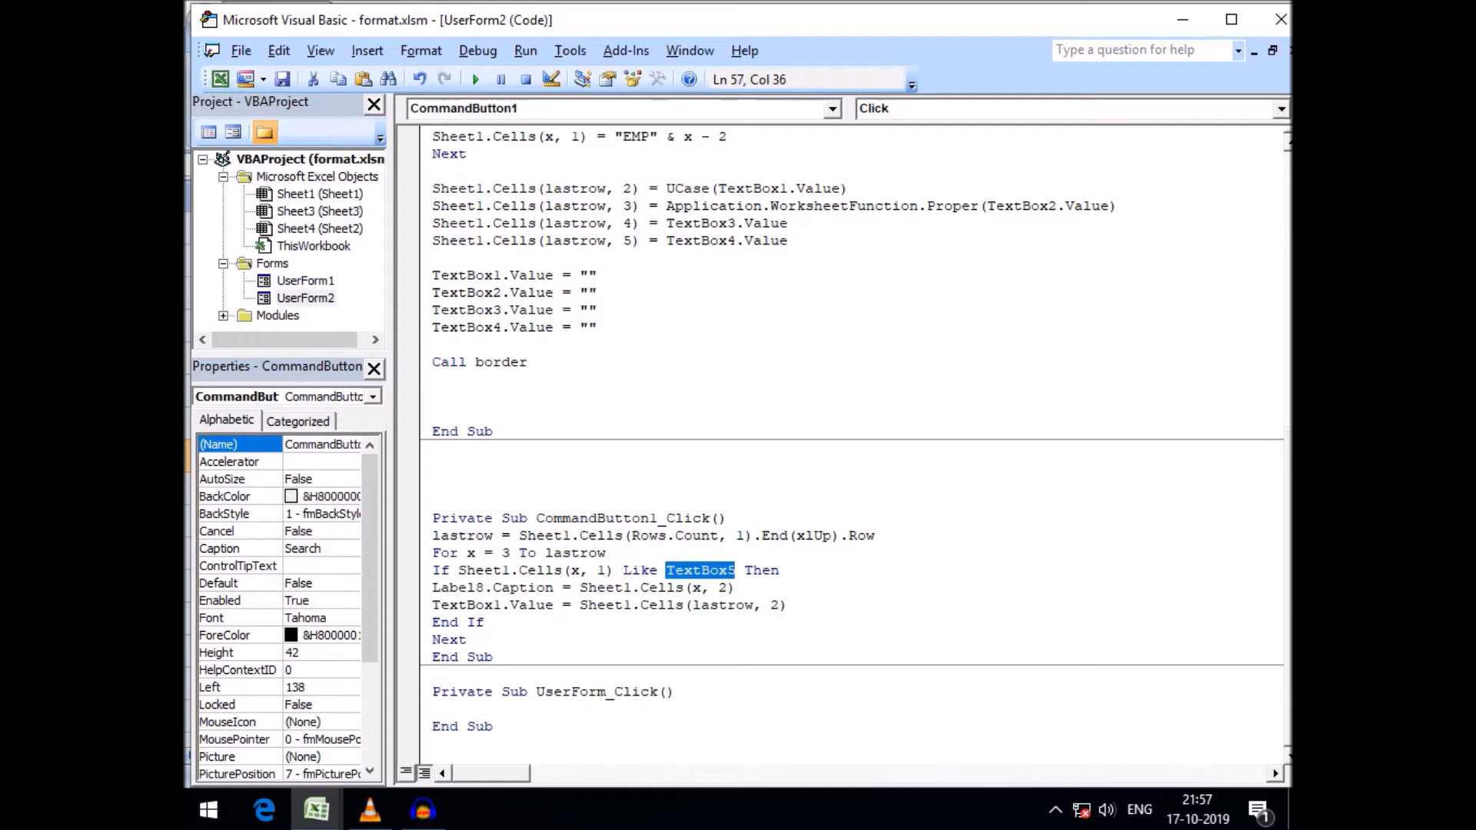
click(466, 589)
click(317, 809)
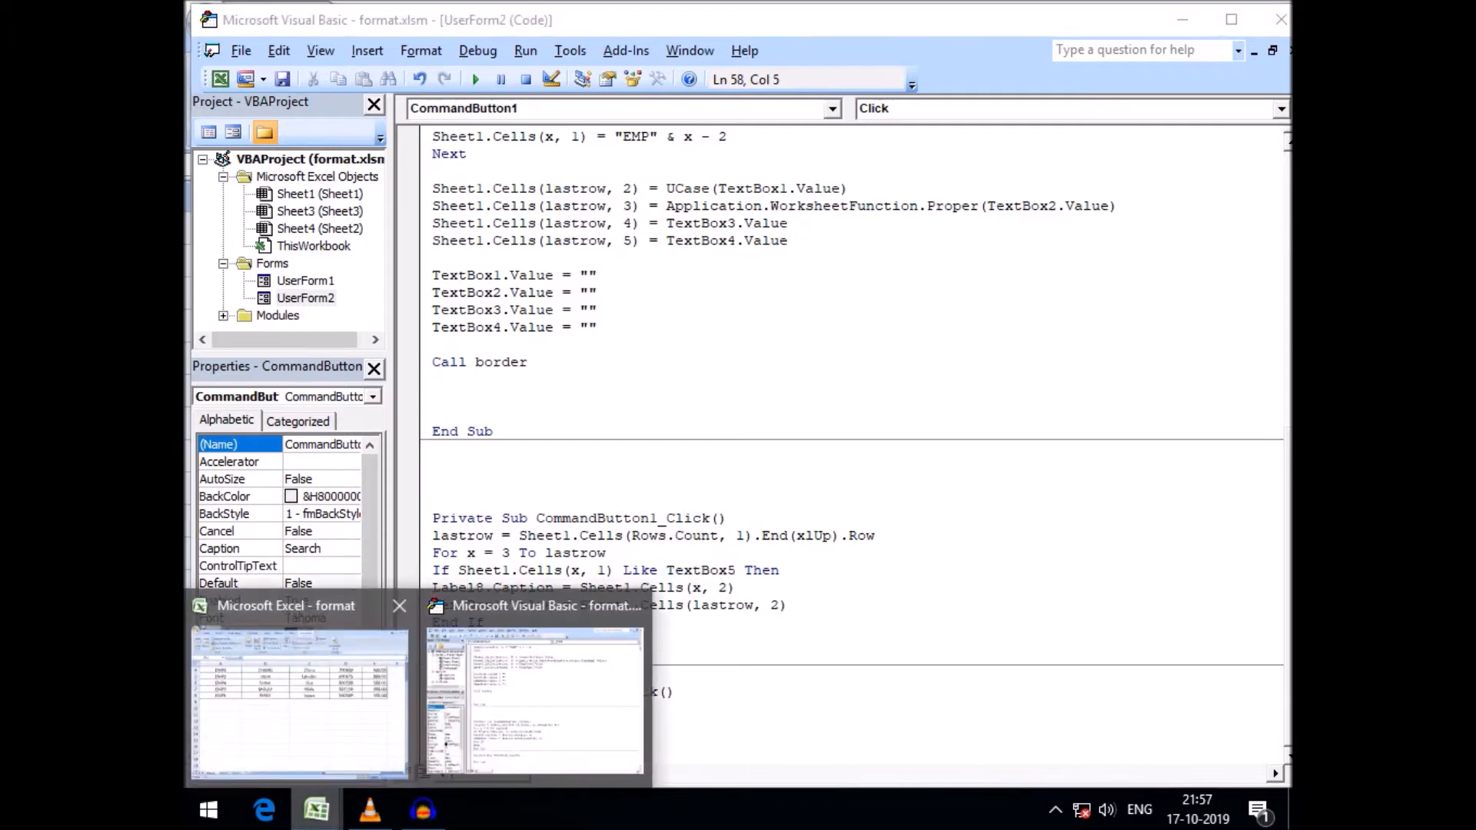
click(300, 700)
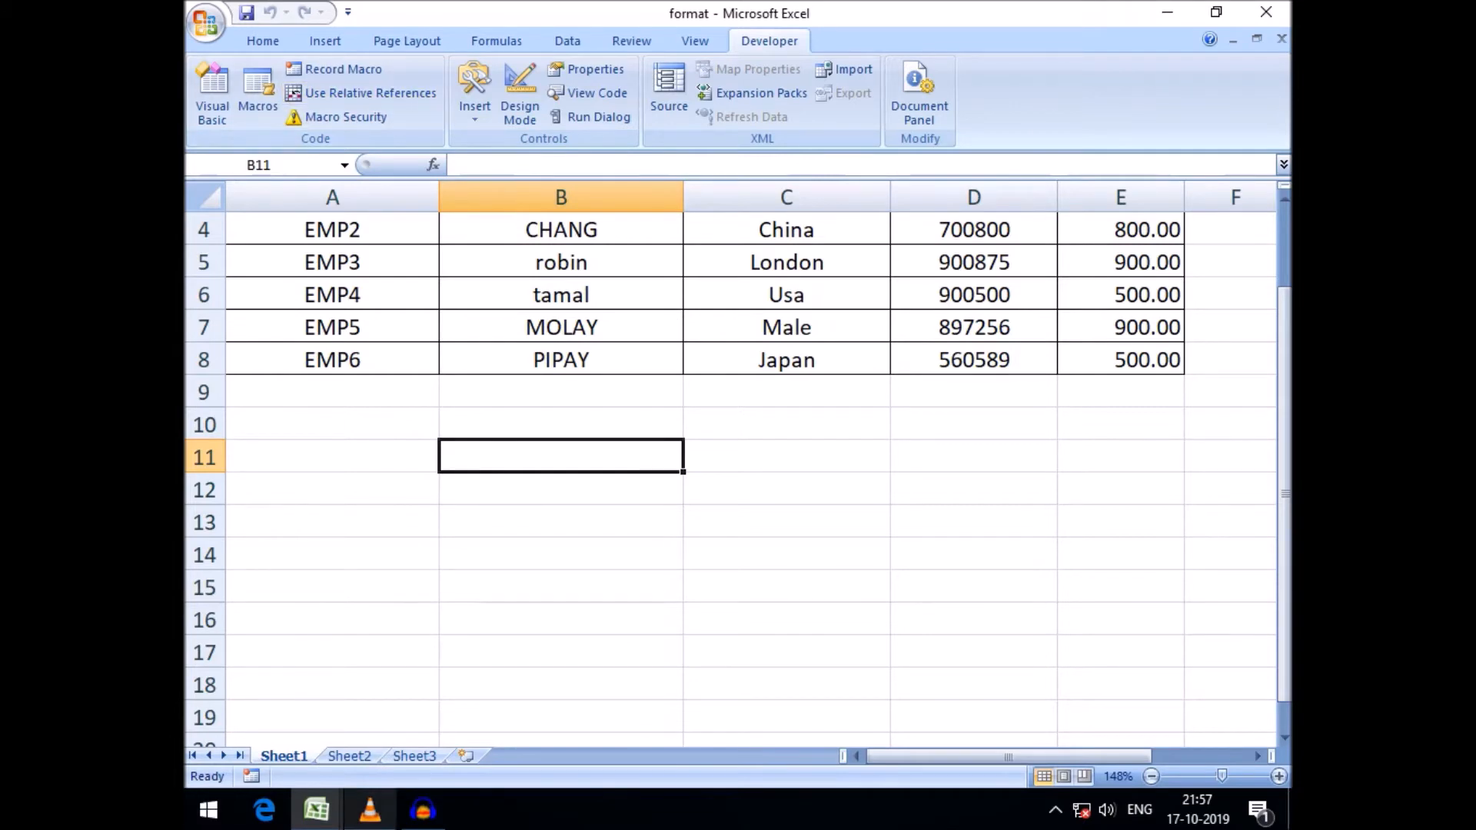
Return to the form designer, select the result label in the frame and nudge it slightly right
click(317, 809)
click(539, 692)
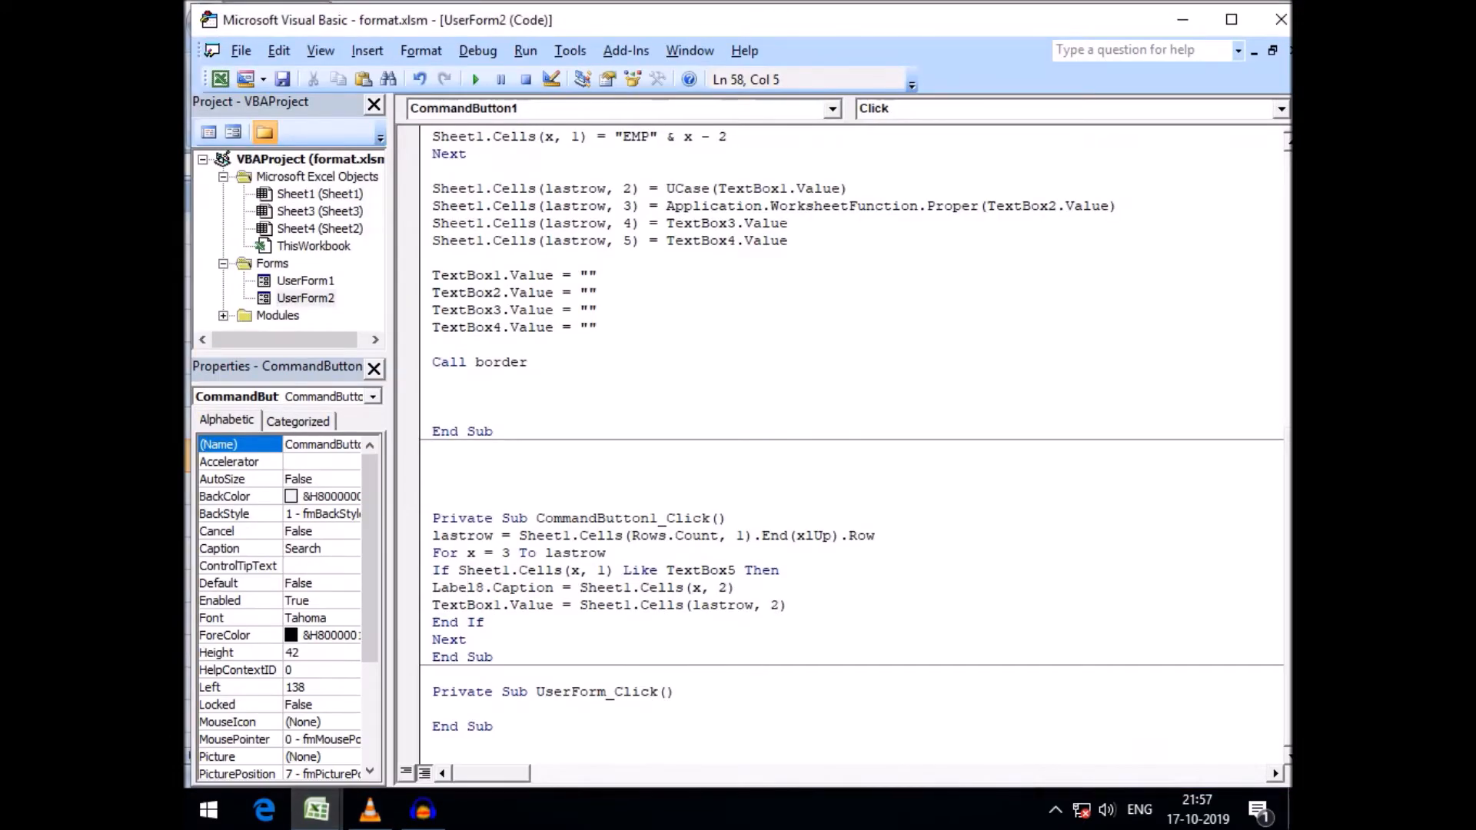
double_click(306, 299)
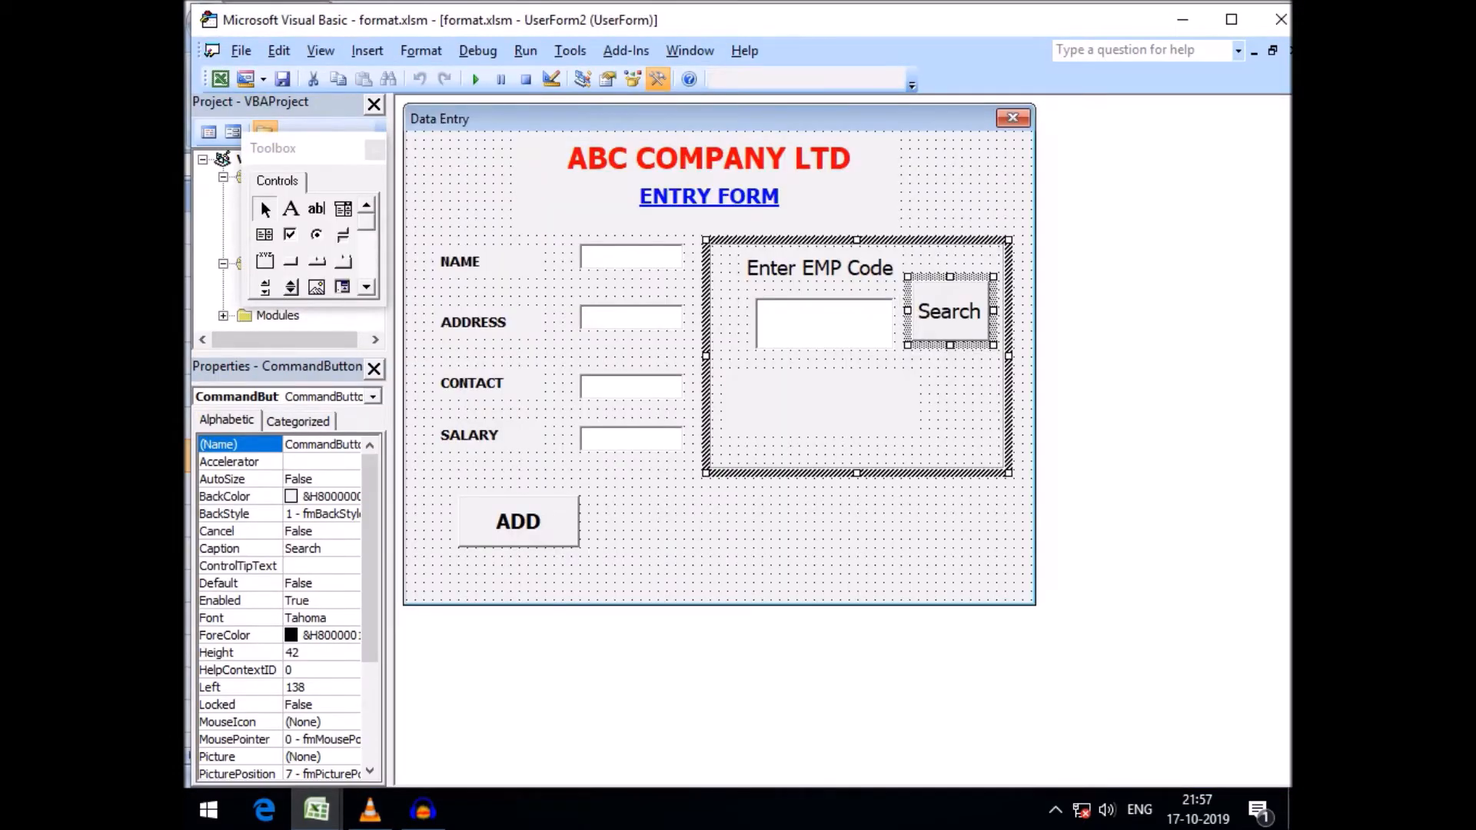
click(824, 406)
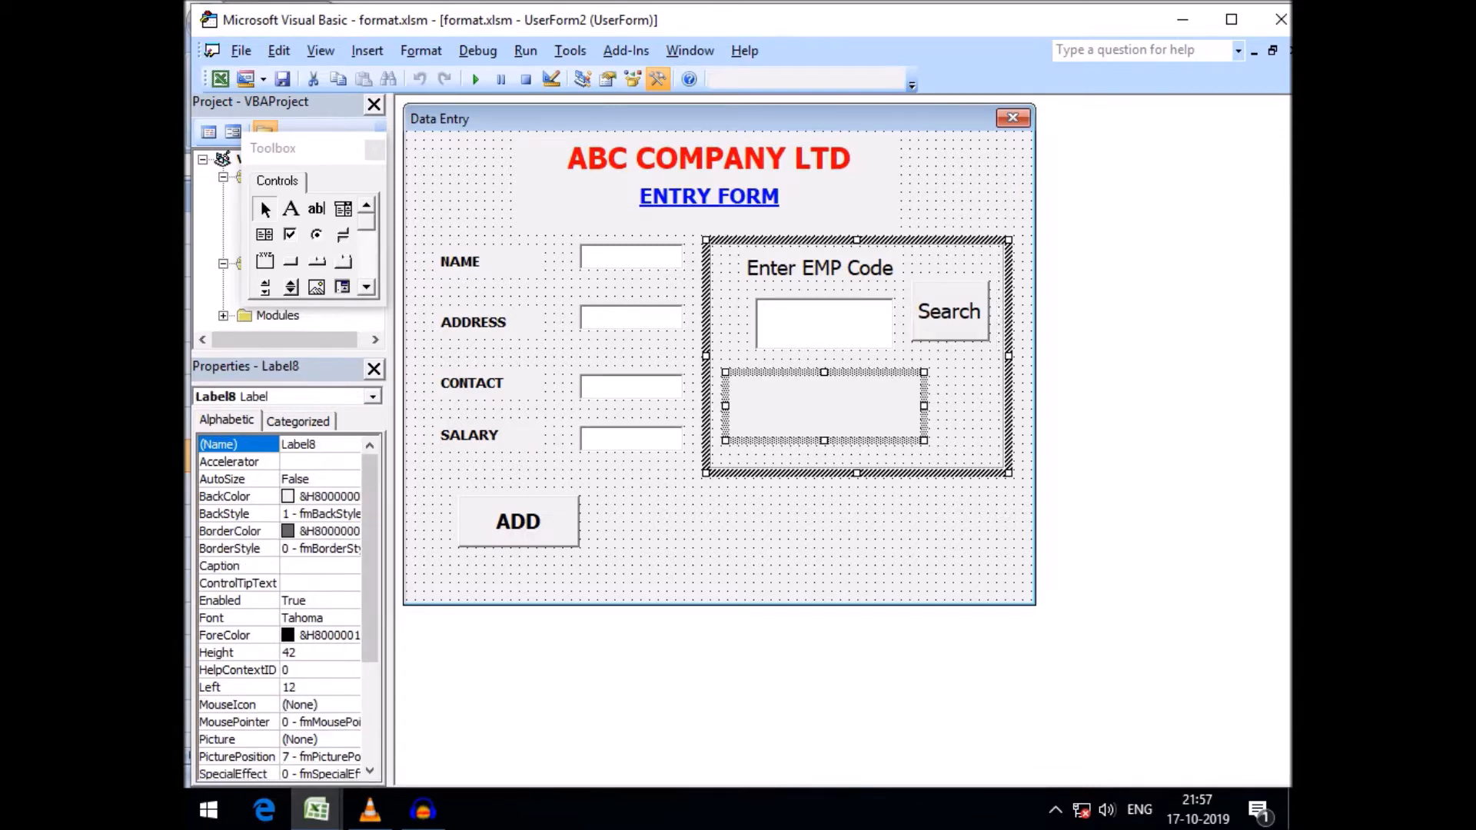
double_click(240, 445)
click(799, 540)
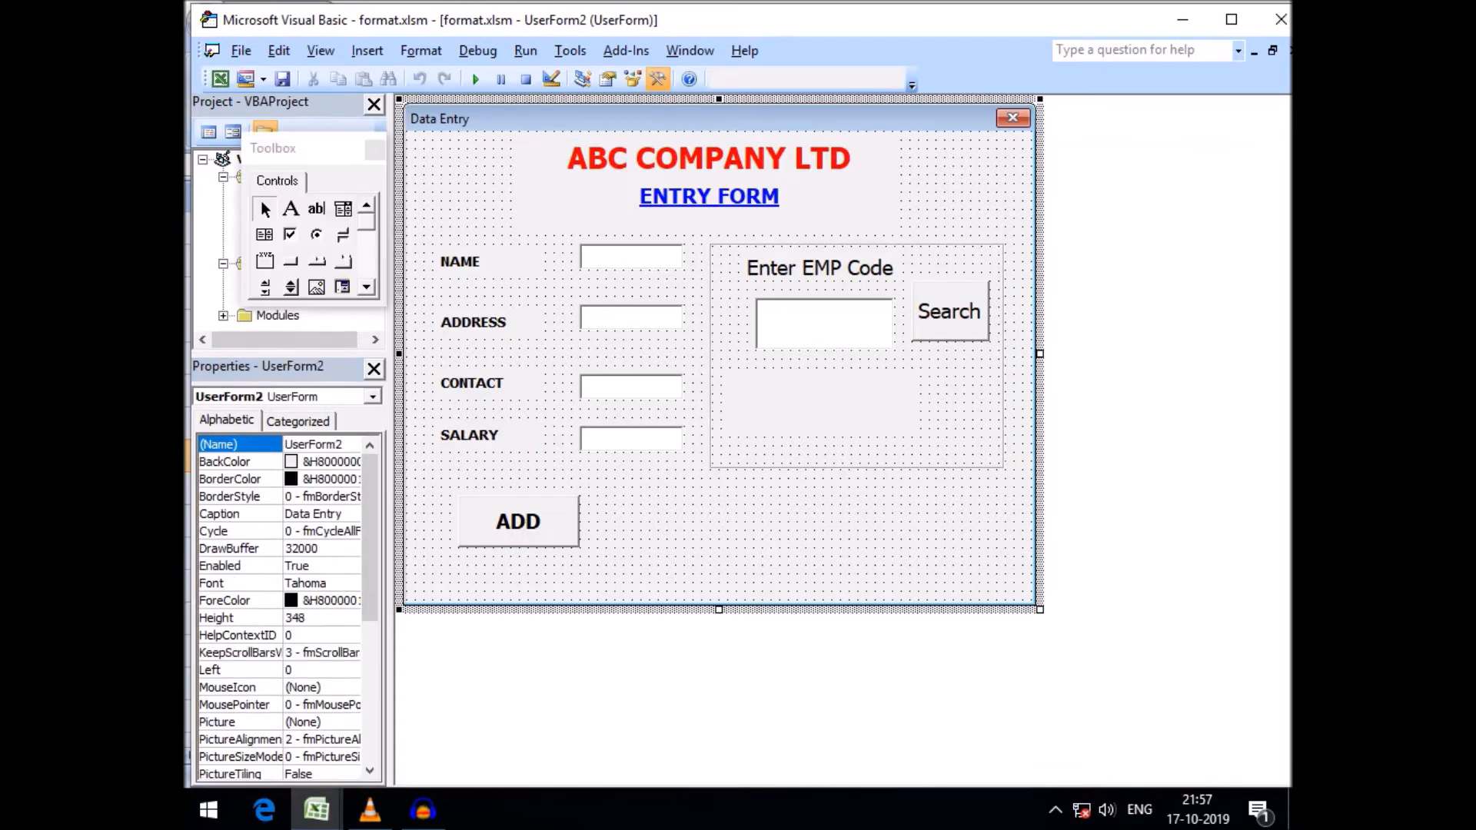
drag(825, 406, 833, 406)
click(807, 539)
click(317, 810)
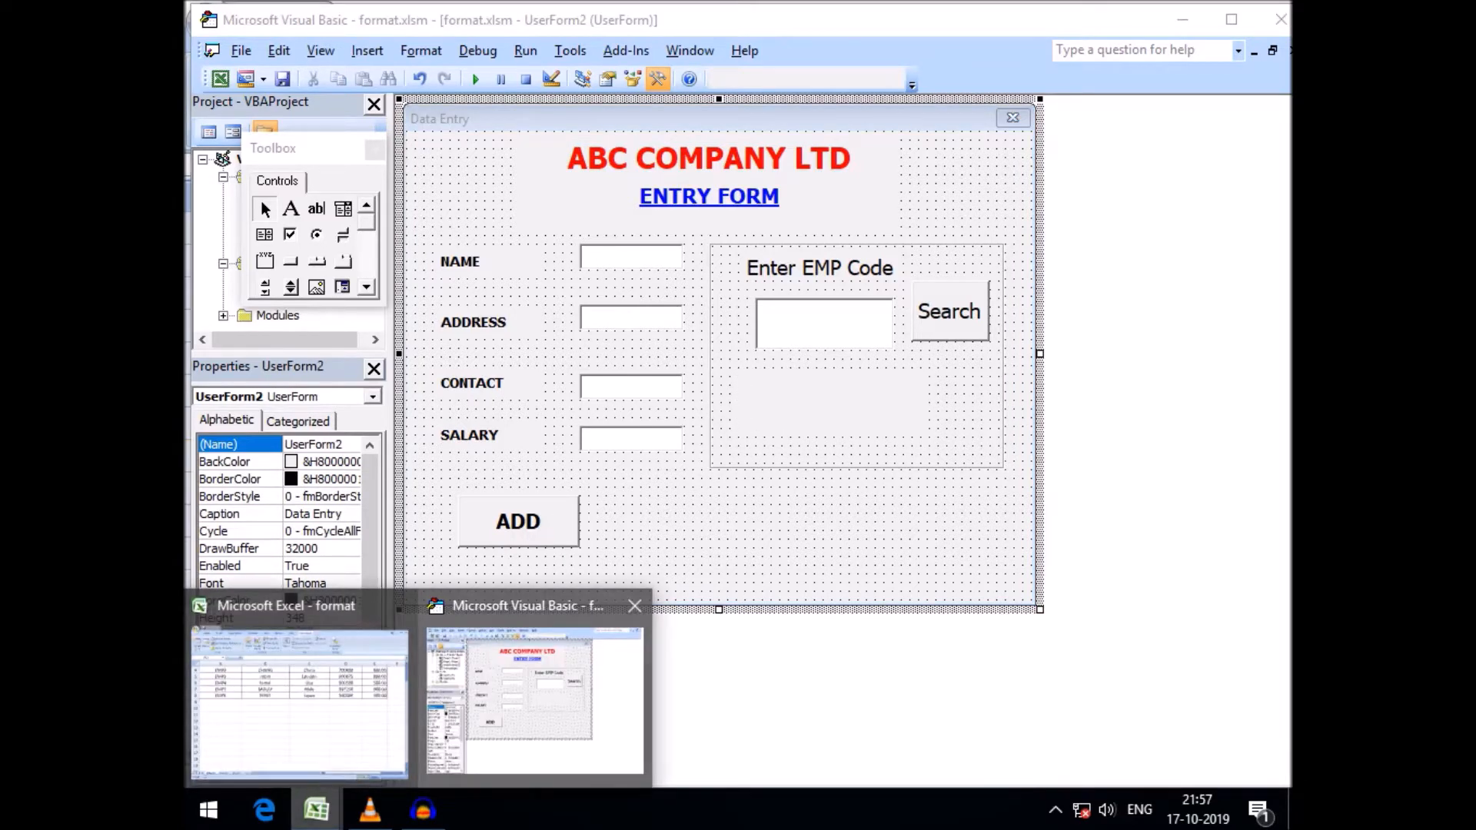
click(535, 700)
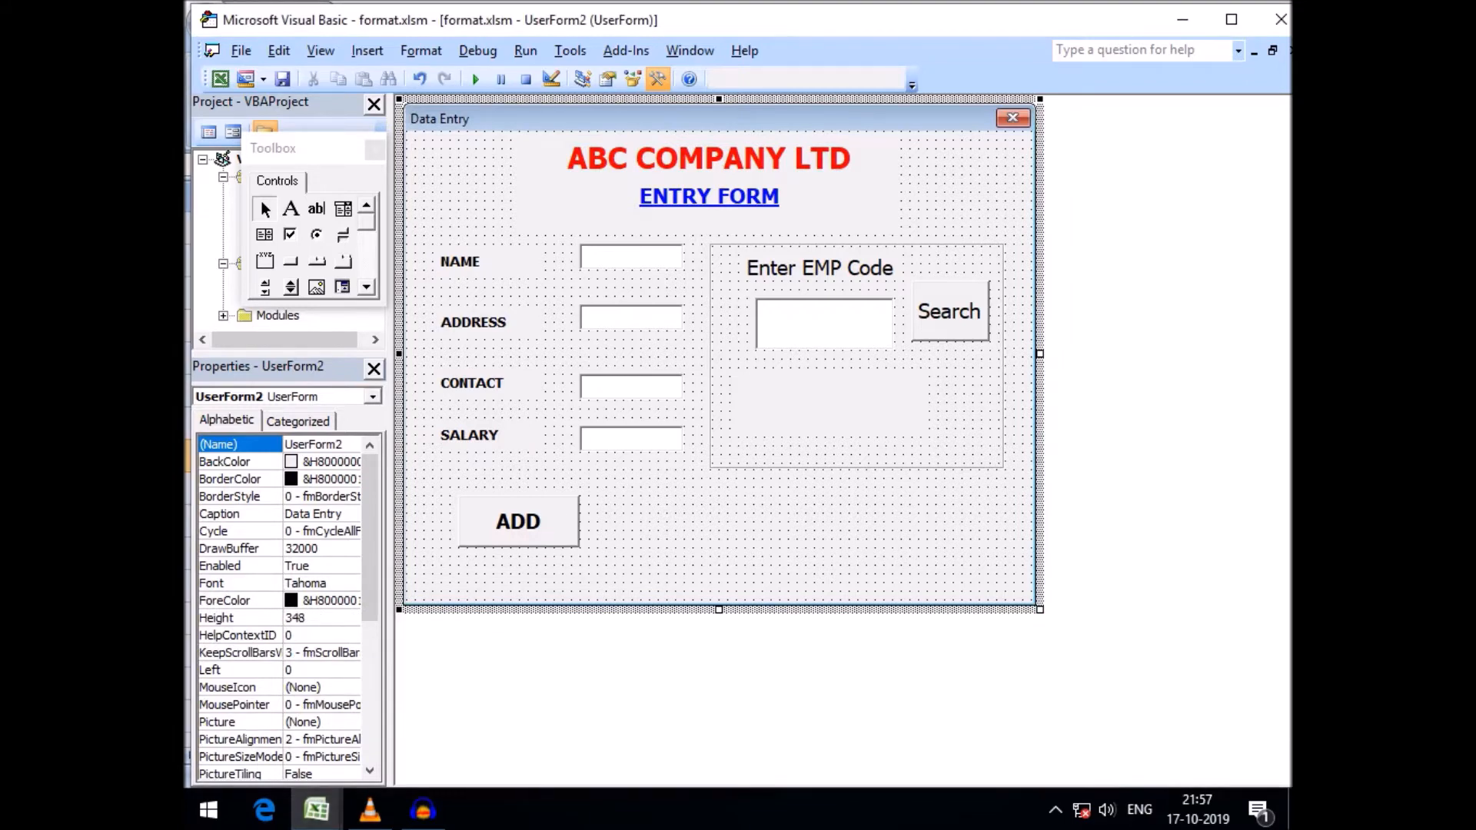
Open the Search button's code and examine the Sheet1.Cells arguments in the If and Label8 lines
double_click(949, 312)
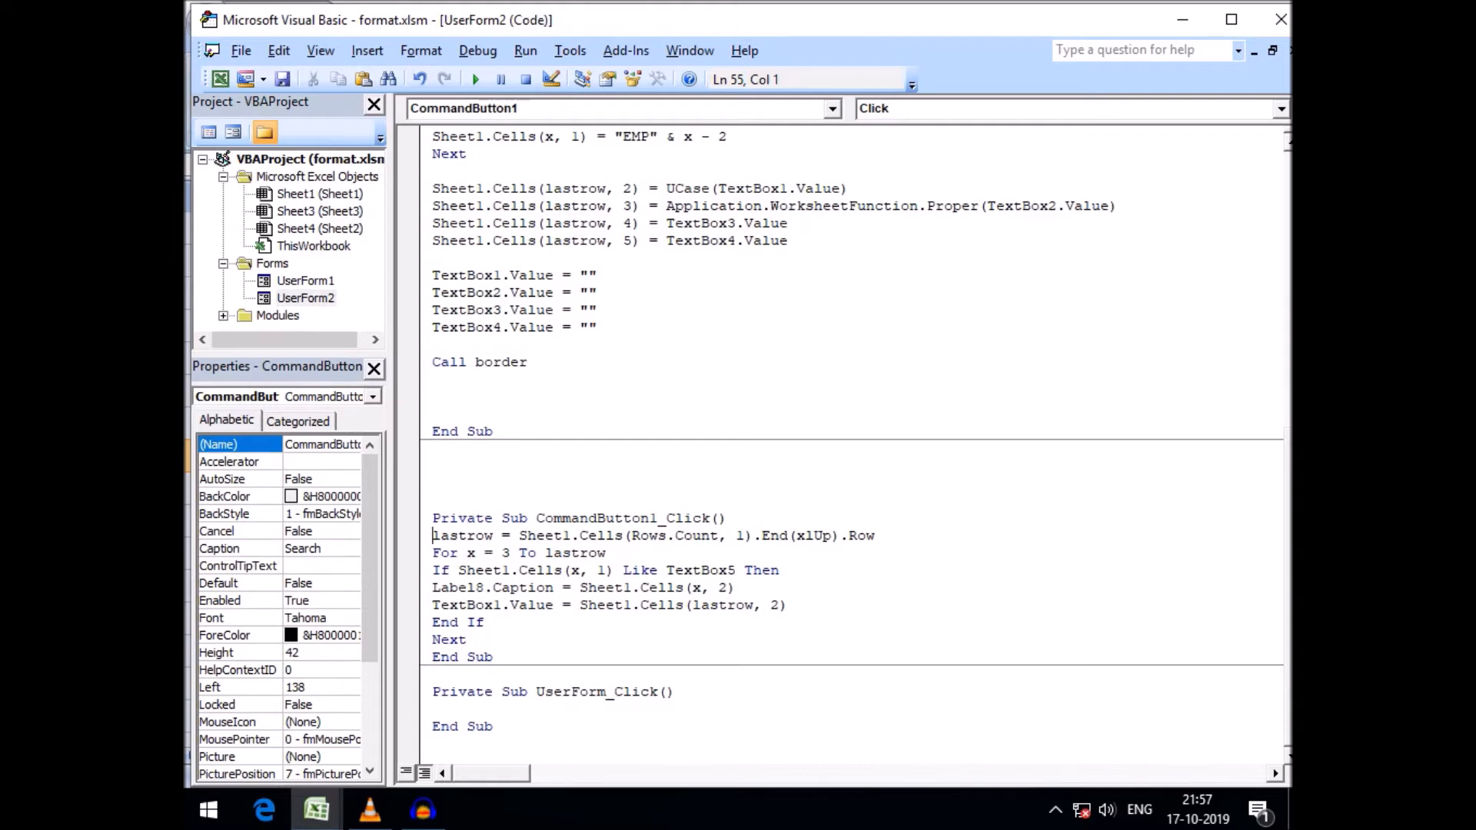
drag(458, 571, 613, 571)
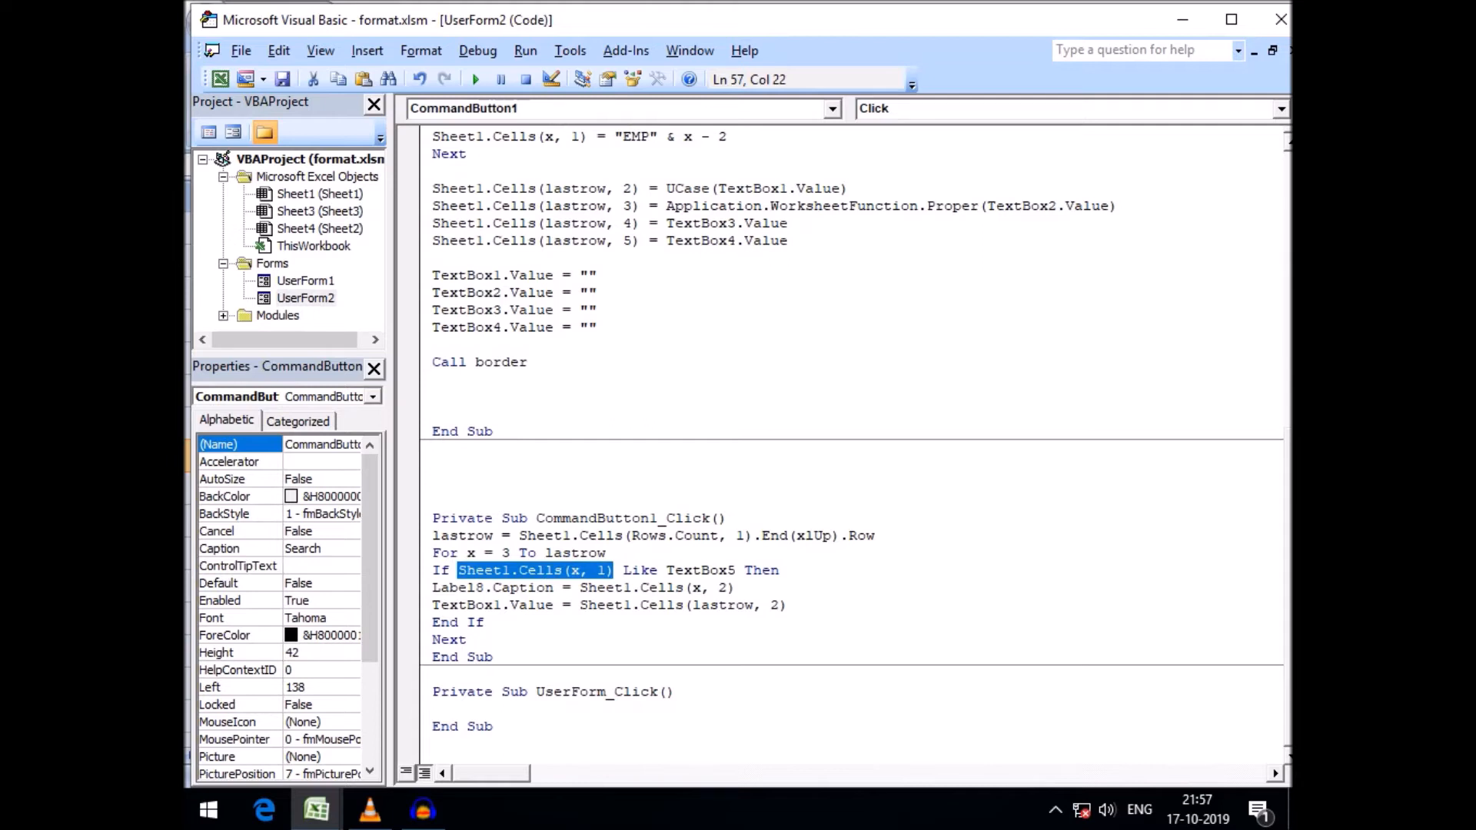
click(710, 588)
drag(735, 588, 692, 589)
click(589, 571)
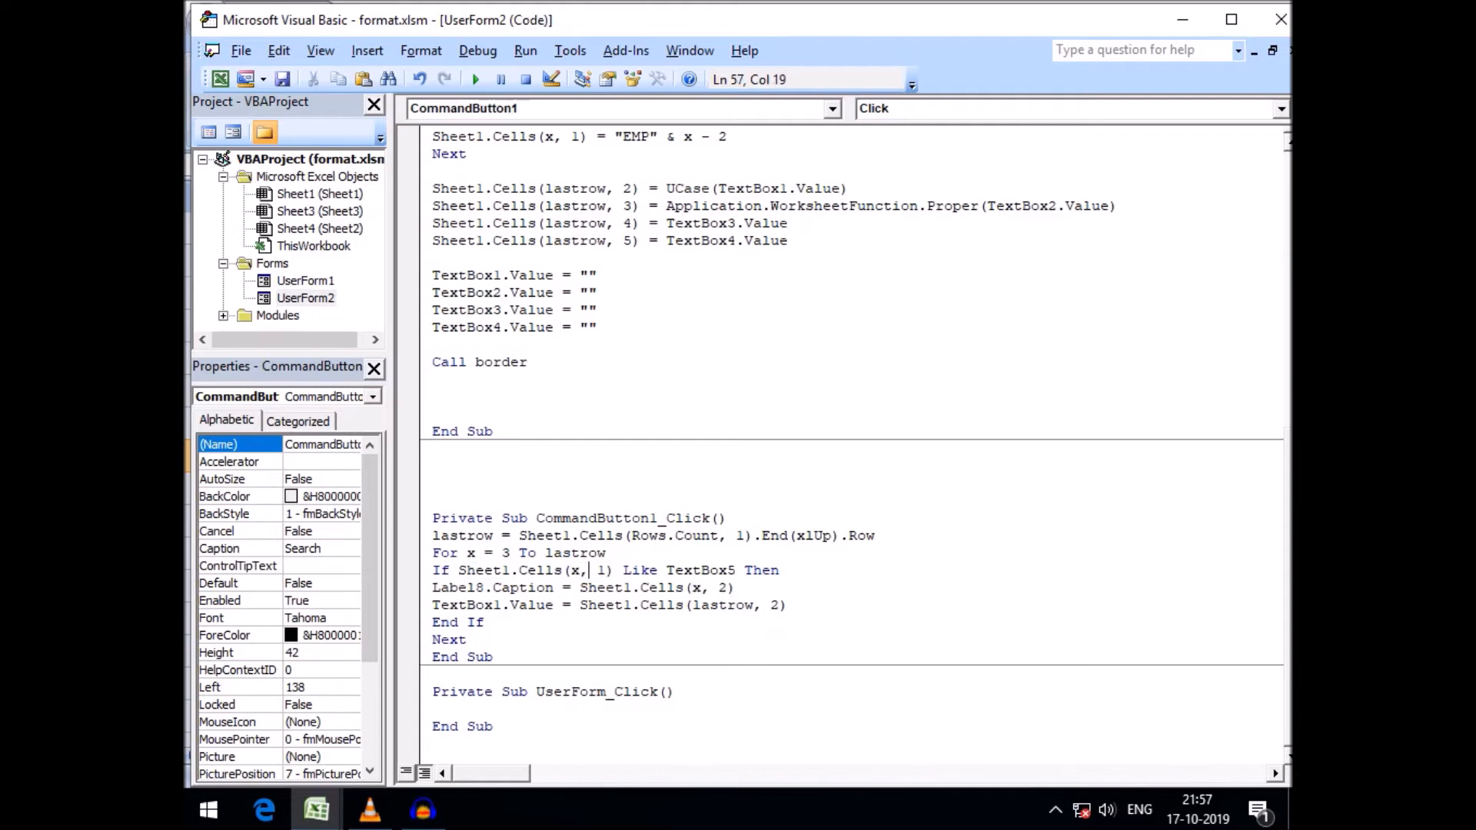
click(736, 589)
drag(735, 588, 708, 588)
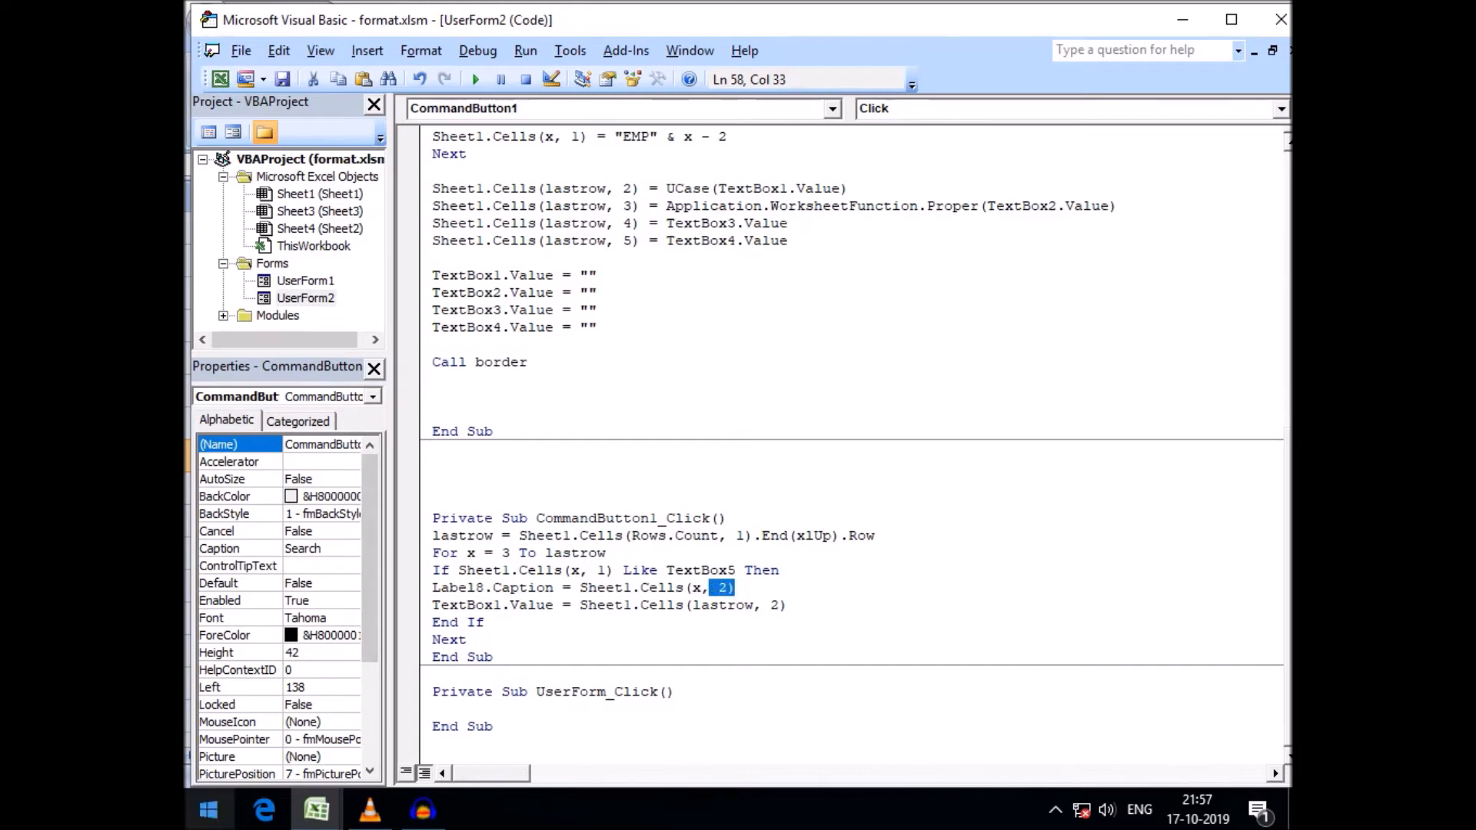
Switch to Excel, inspect the NAME header and cell B3, then return to the VBA editor
click(316, 810)
click(306, 698)
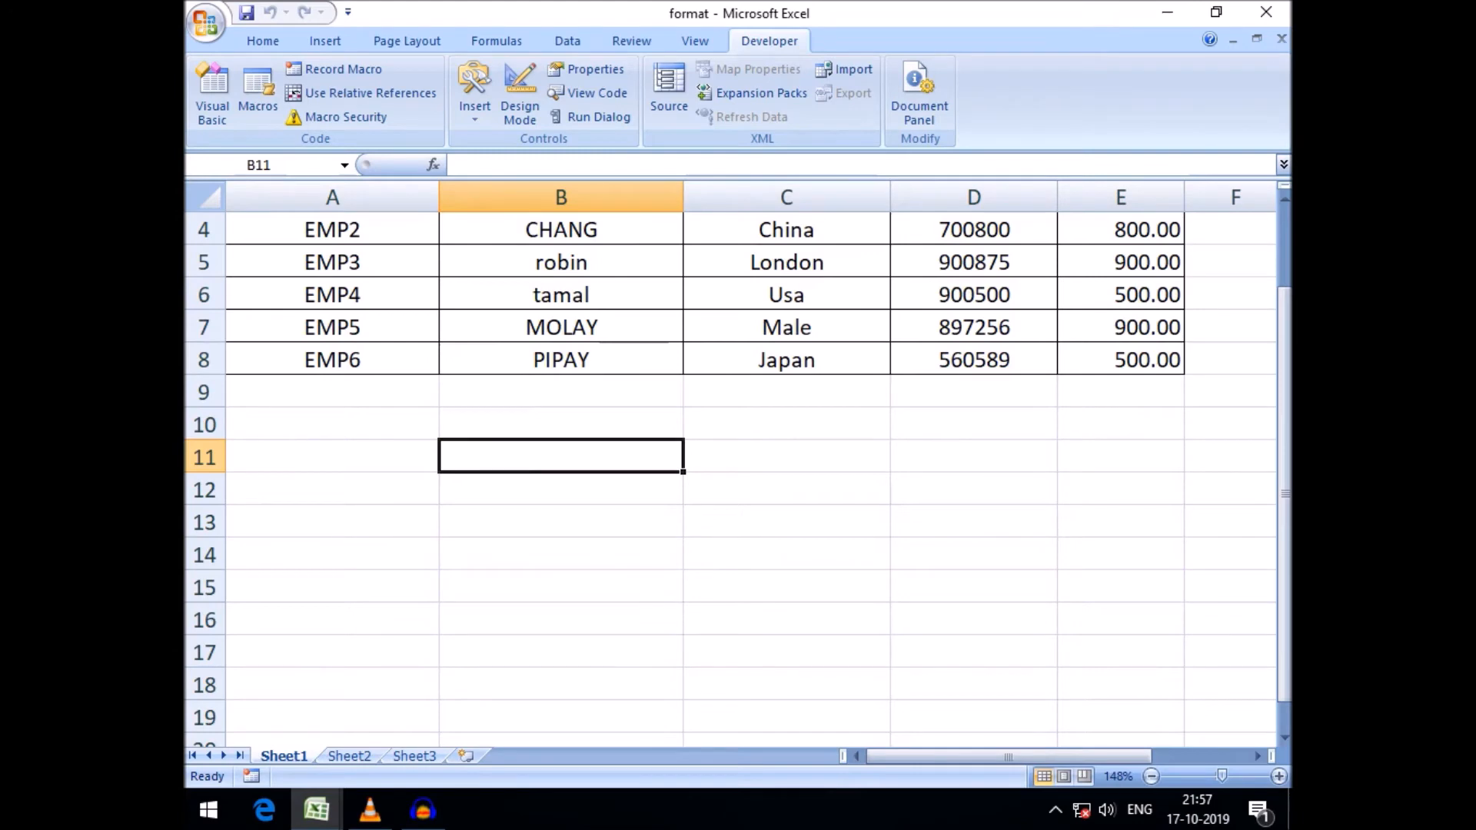
scroll(730, 478, up, 1)
click(561, 280)
click(562, 312)
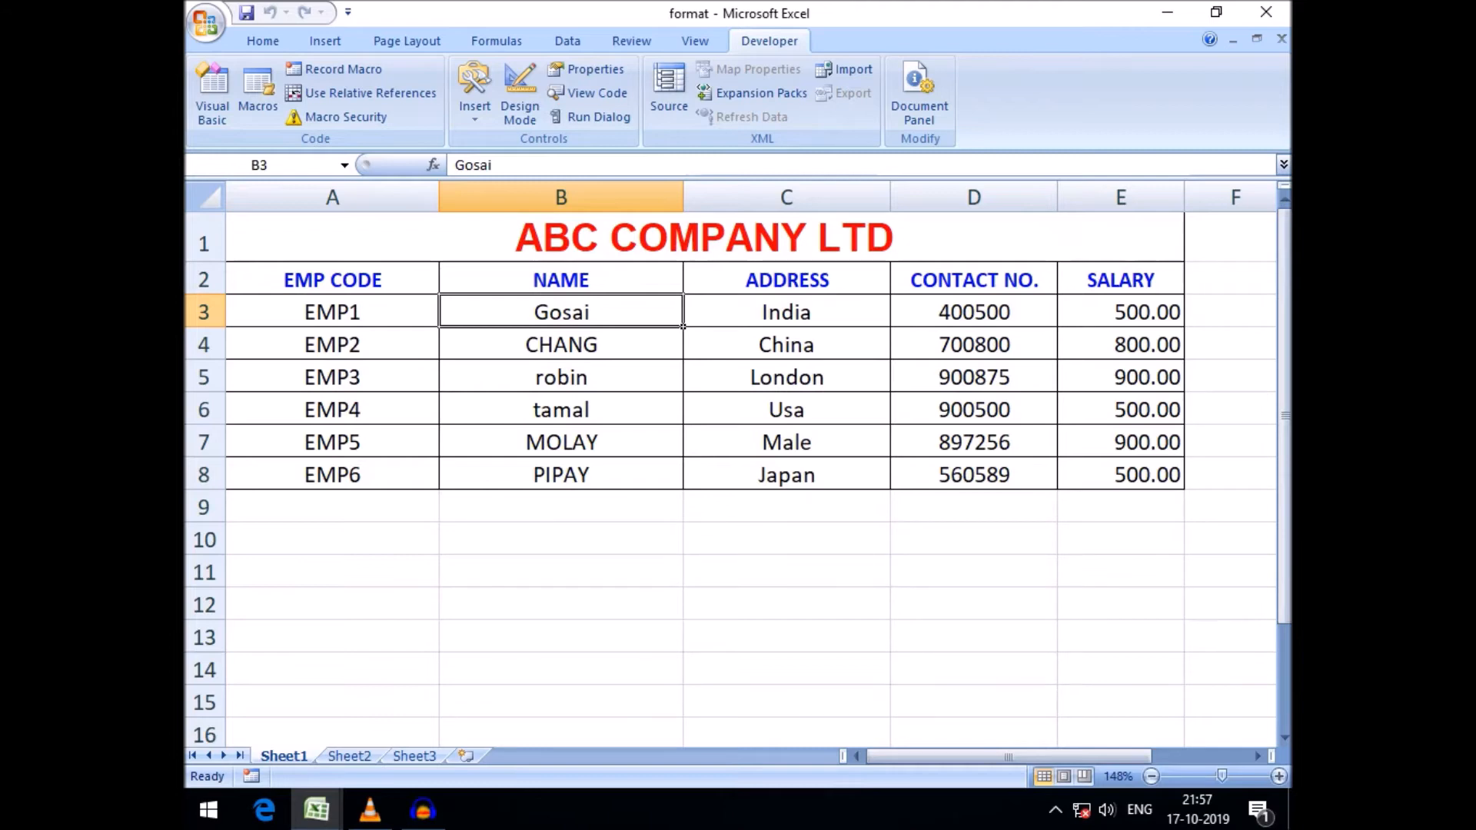
click(212, 92)
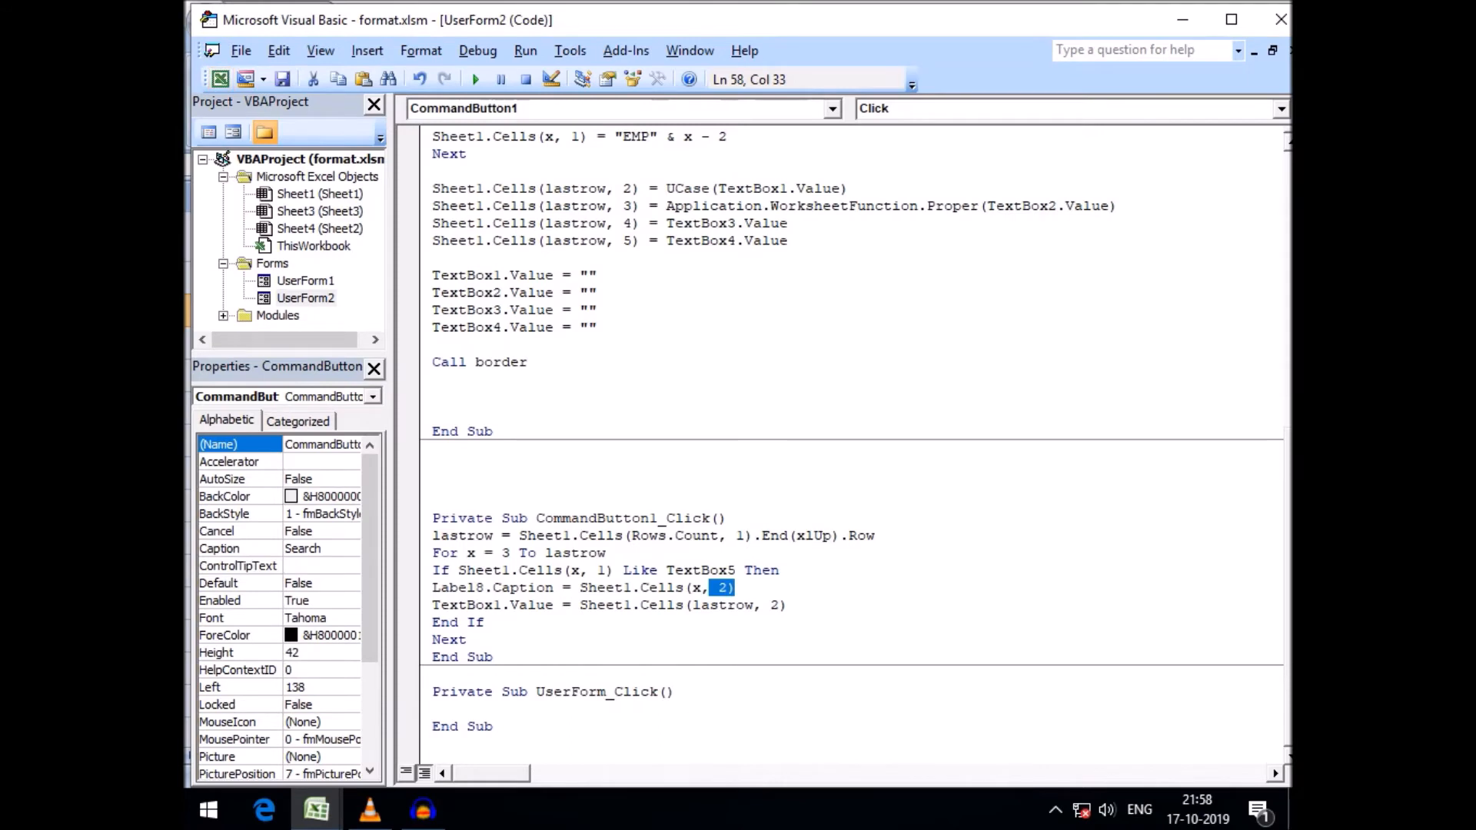
Examine the Sheet1.Cells arguments in the If, Label8 and TextBox1 lines of the Search button's code
drag(570, 570, 606, 571)
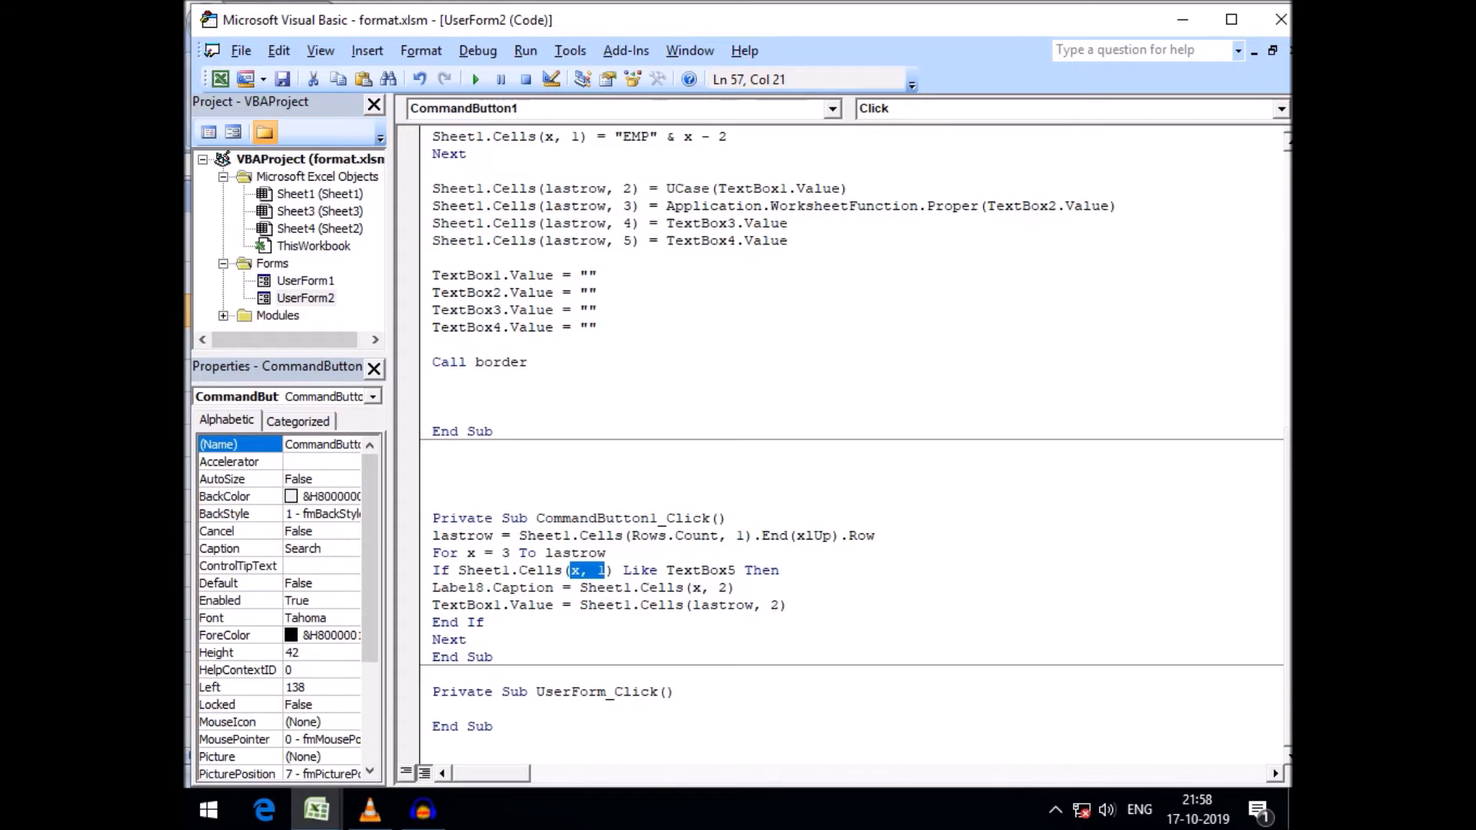
double_click(700, 570)
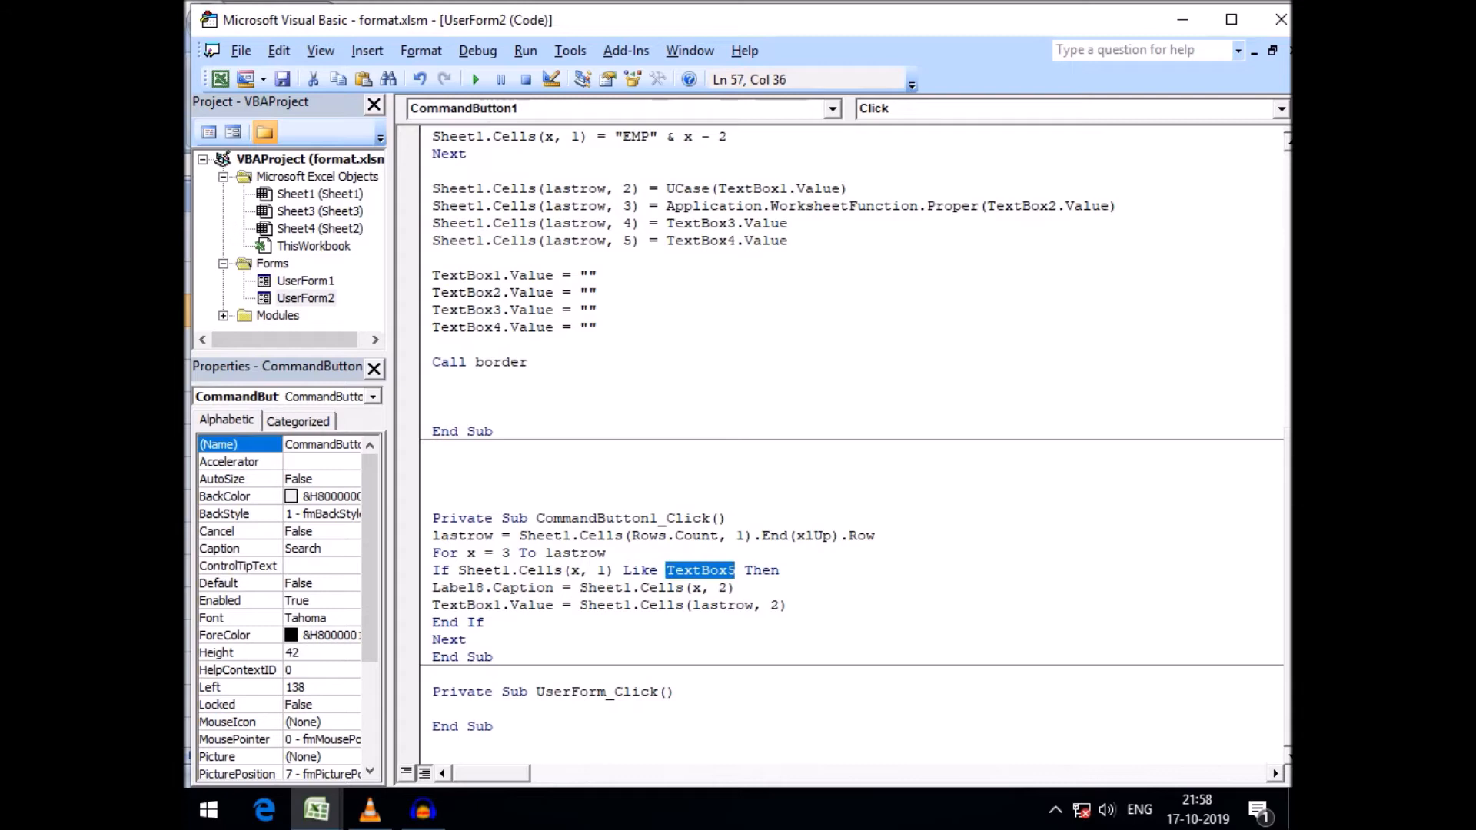
drag(552, 588, 467, 588)
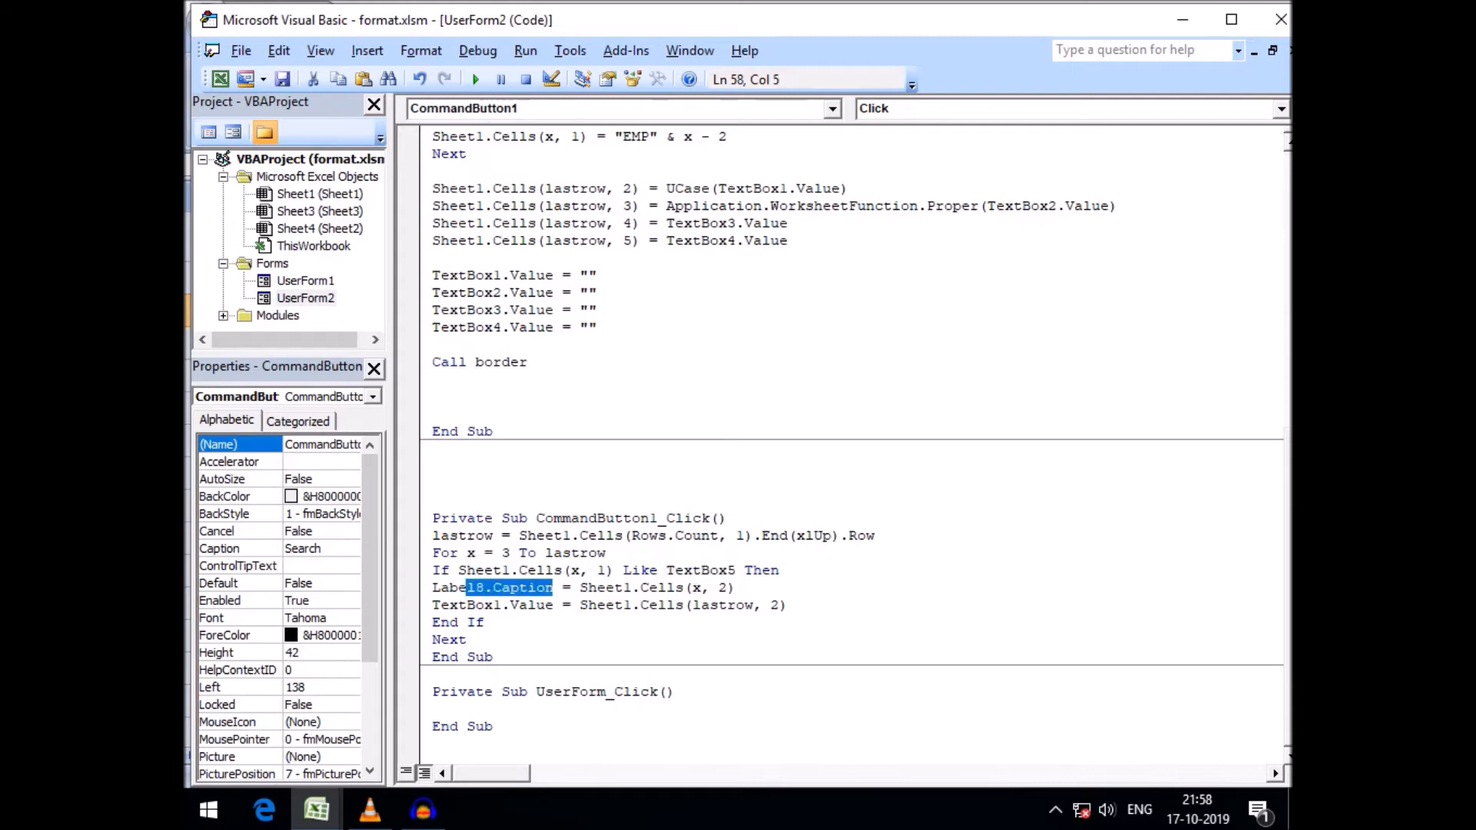
drag(580, 588, 735, 588)
click(701, 589)
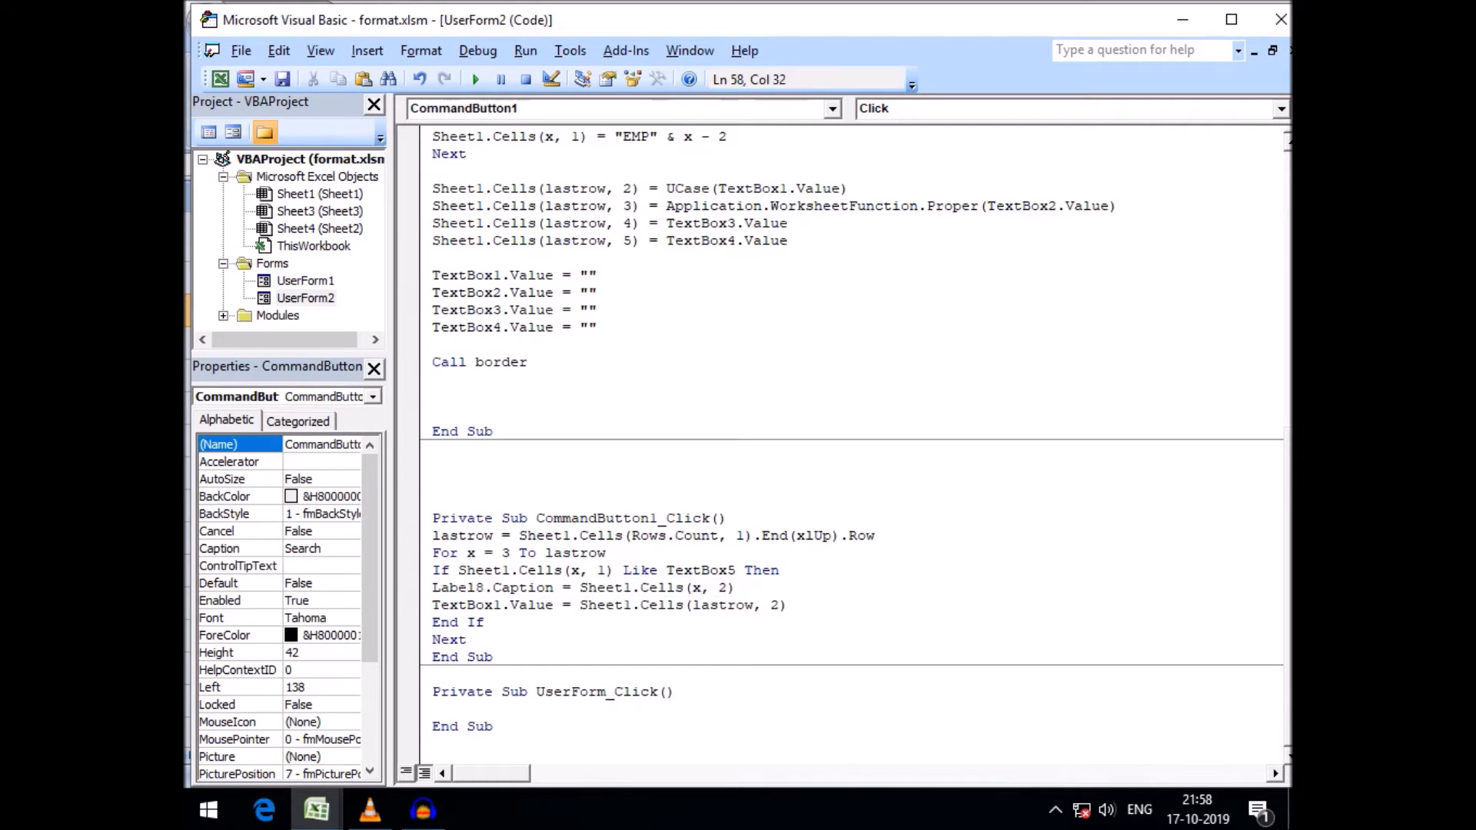
click(694, 588)
drag(694, 588, 726, 588)
key(Right)
key(shift+Left)
key(End)
key(shift+Left)
key(shift+Left)
key(shift+Left)
key(shift+Left)
click(728, 588)
click(485, 623)
drag(788, 605, 432, 605)
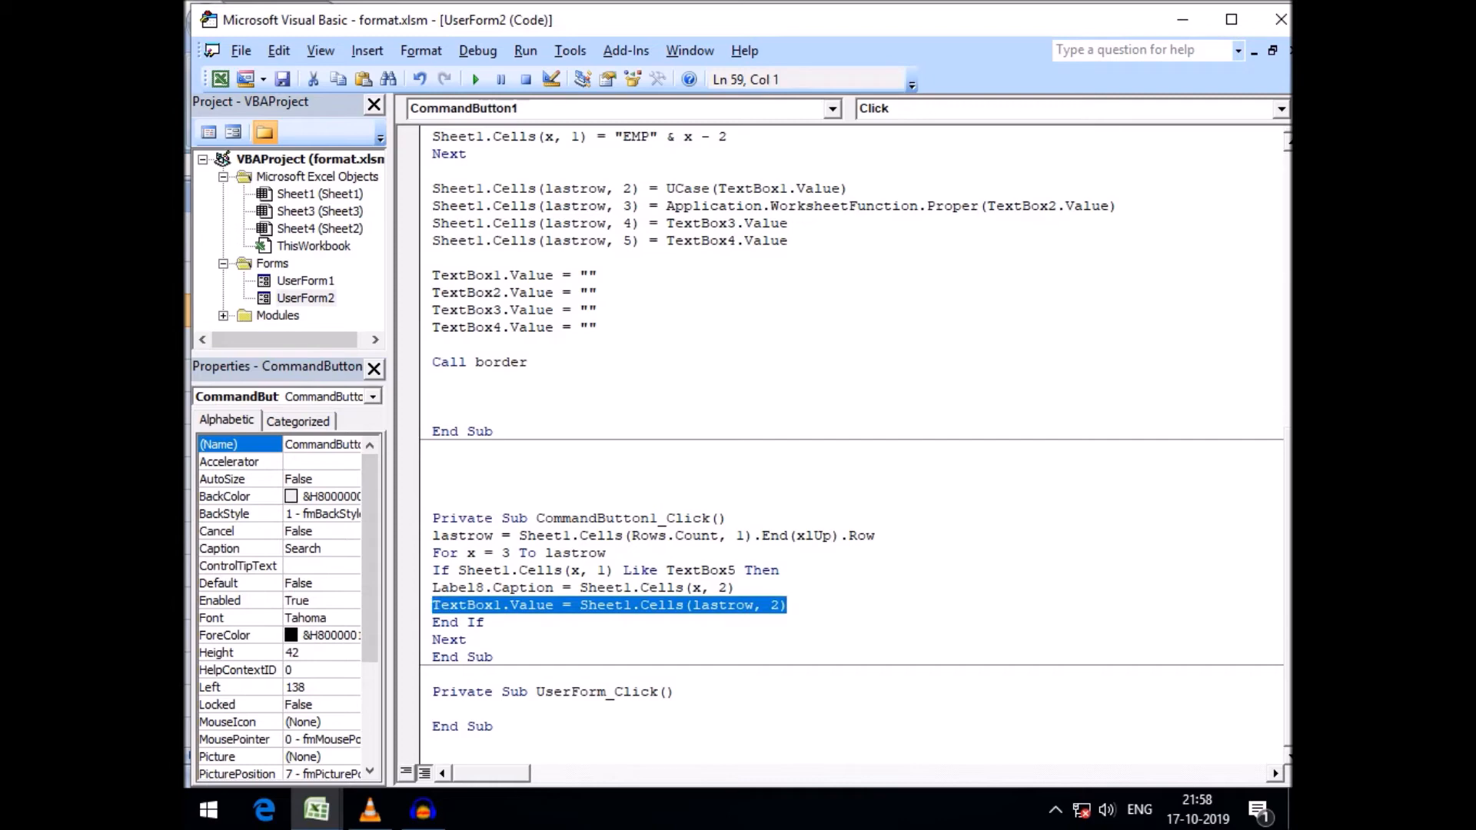
Switch to Excel to check the employee sheet, then return to the VBA editor
mouse_move(317, 810)
click(304, 700)
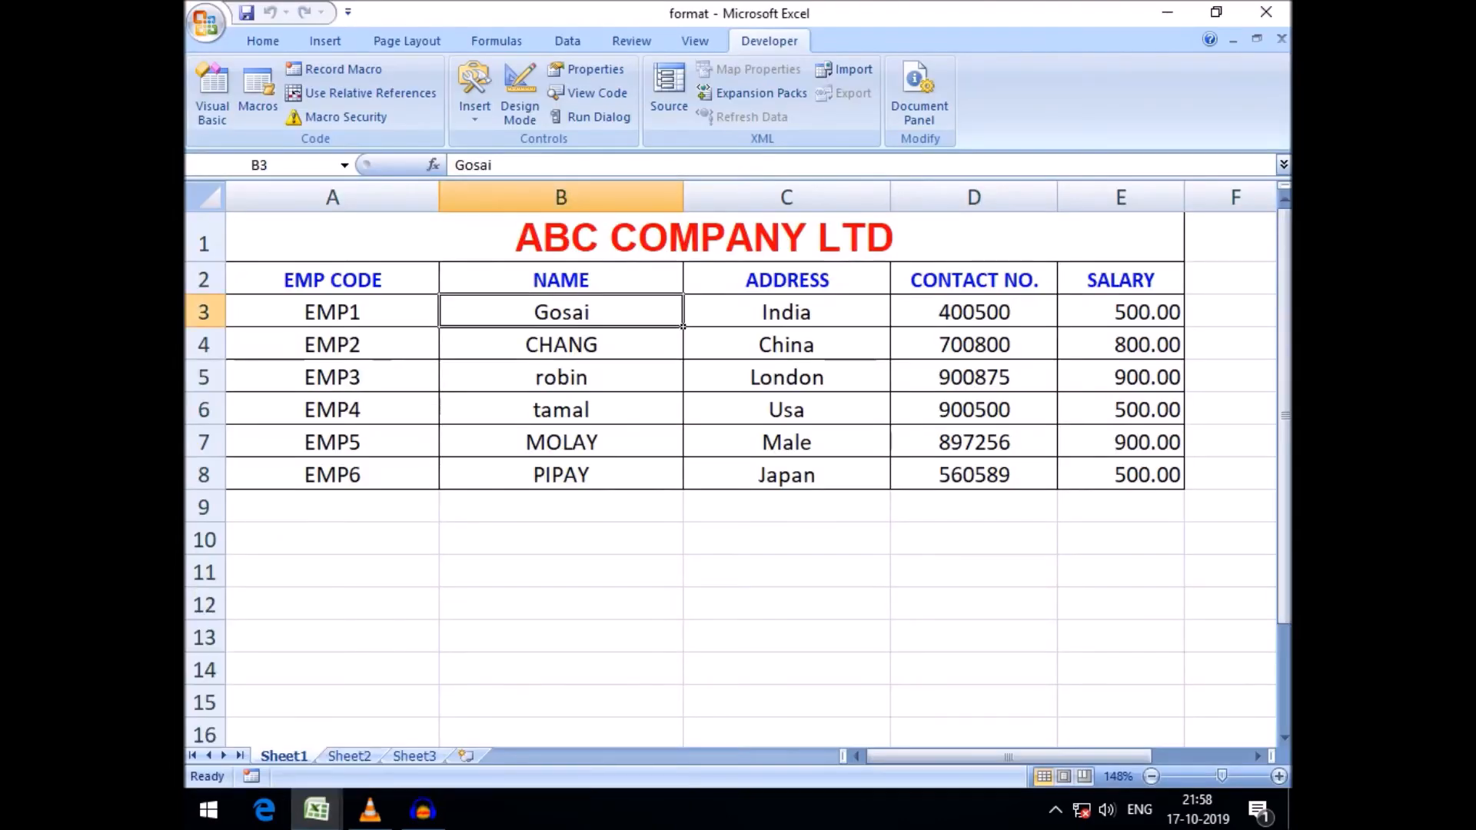
click(543, 695)
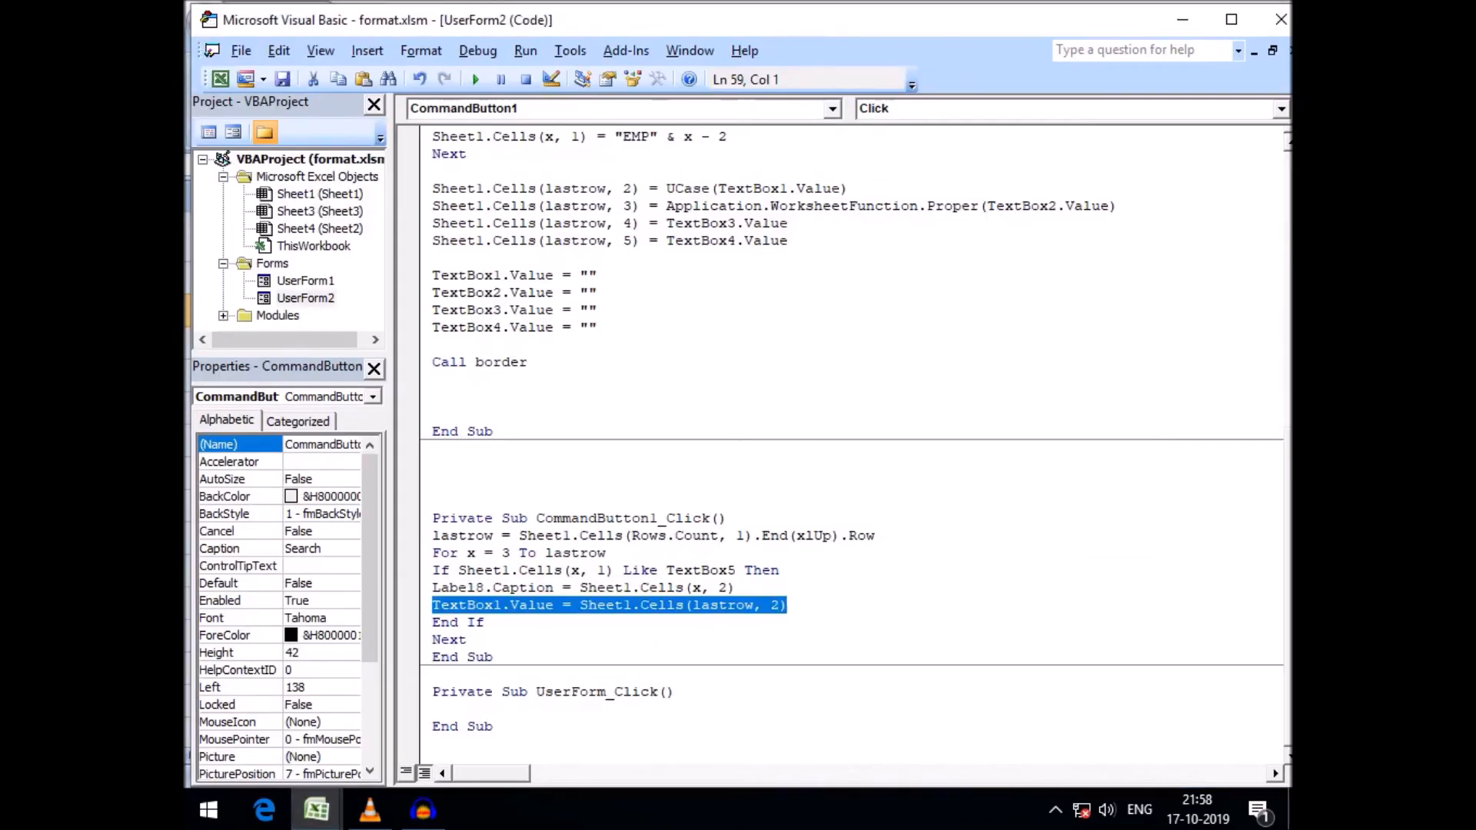
Run the form and search for the EMP code EMP4
click(475, 79)
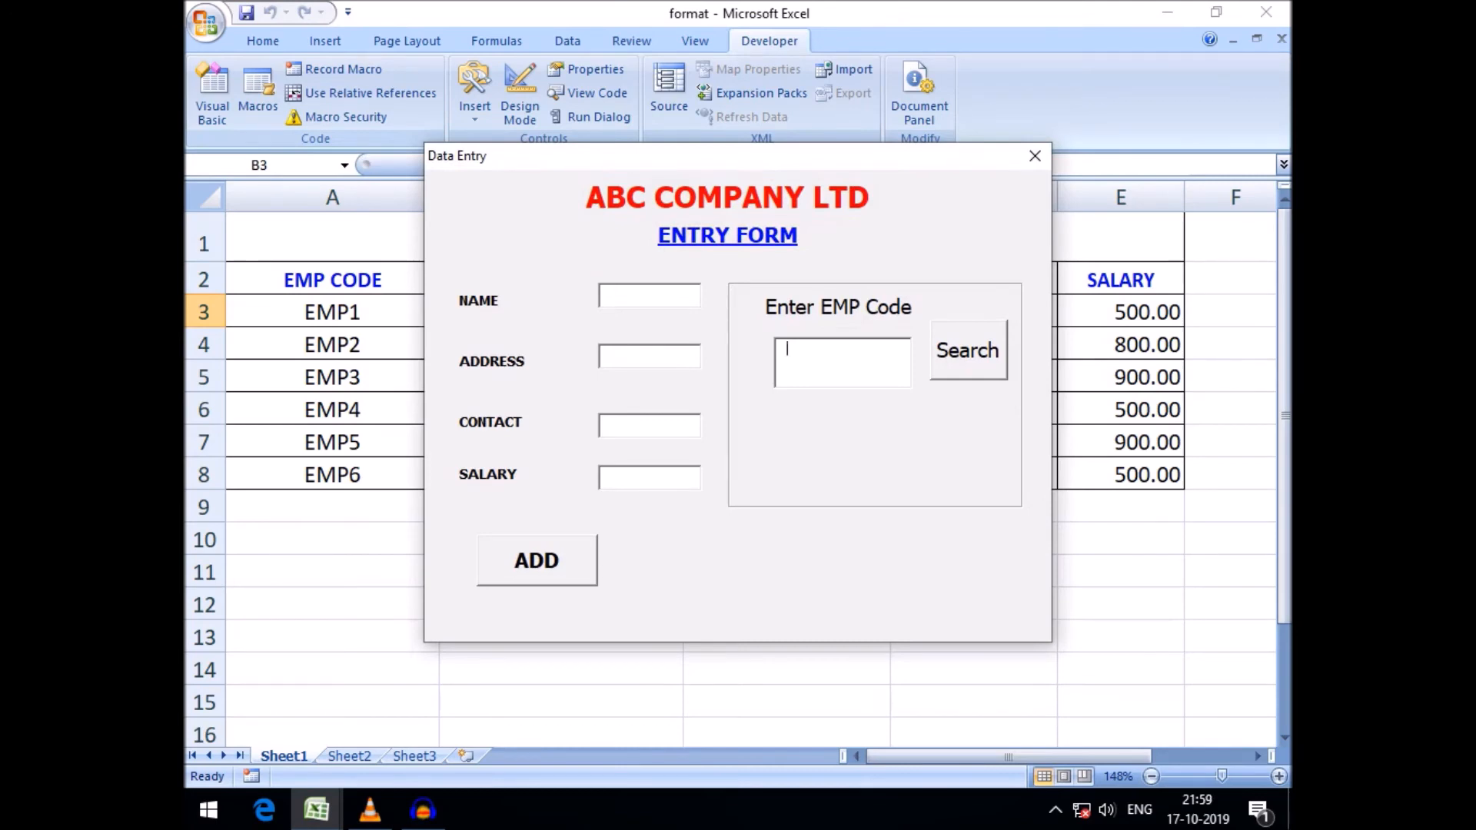
text(EMP4)
click(968, 350)
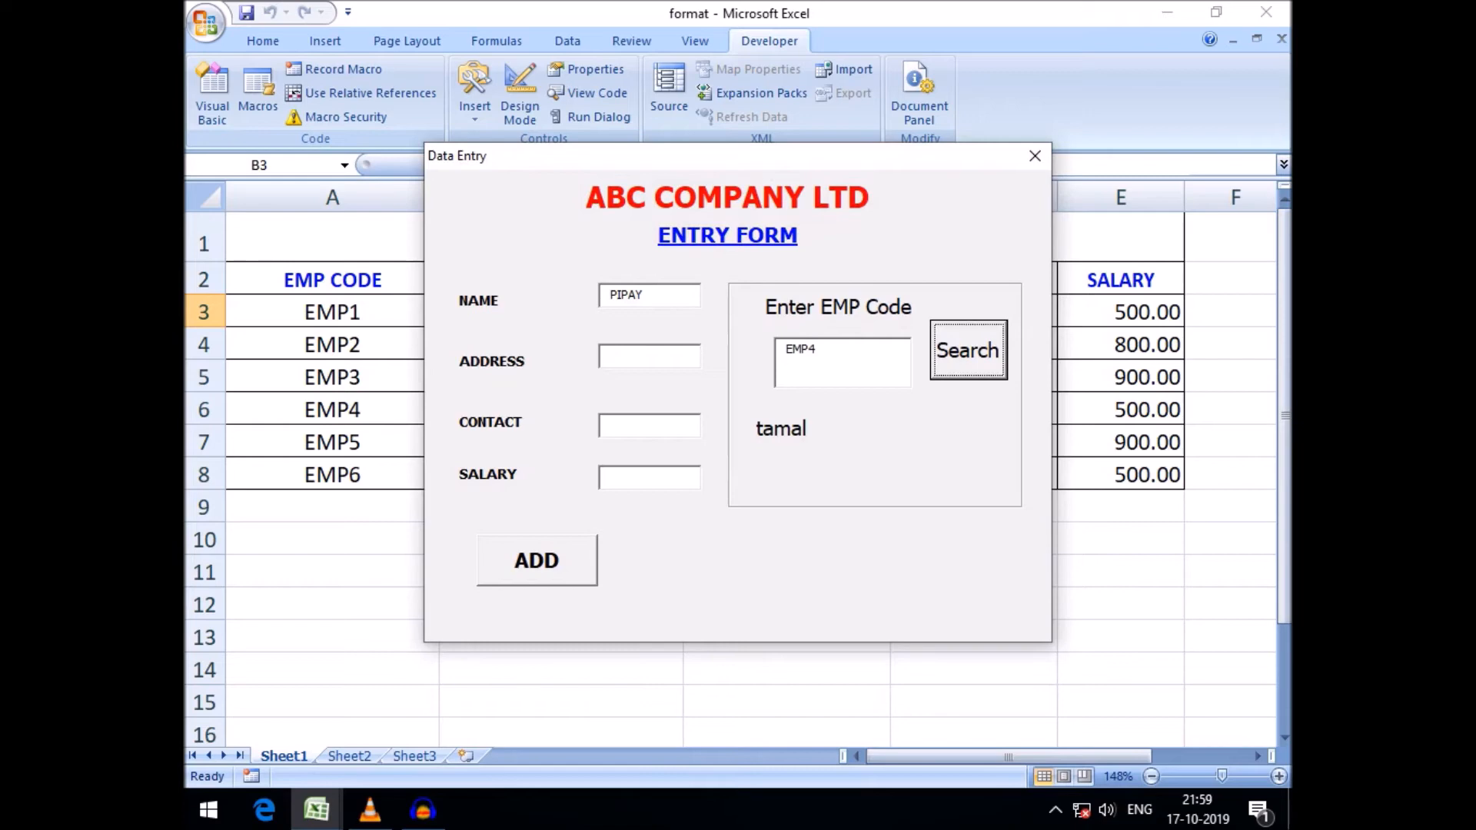
Move the running form down to compare its results with the sheet rows, then close it
drag(739, 156, 759, 444)
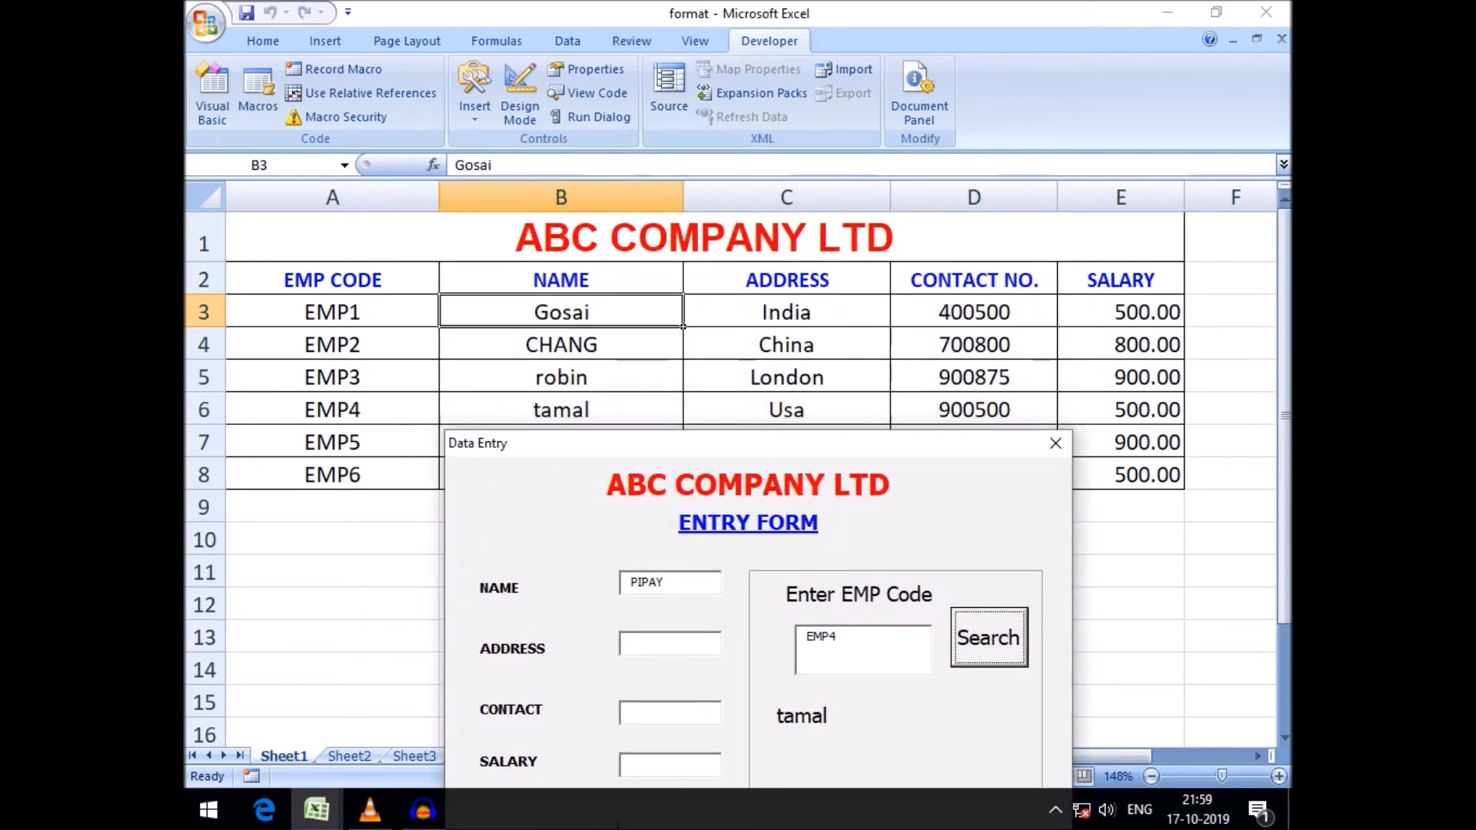
drag(759, 444, 735, 479)
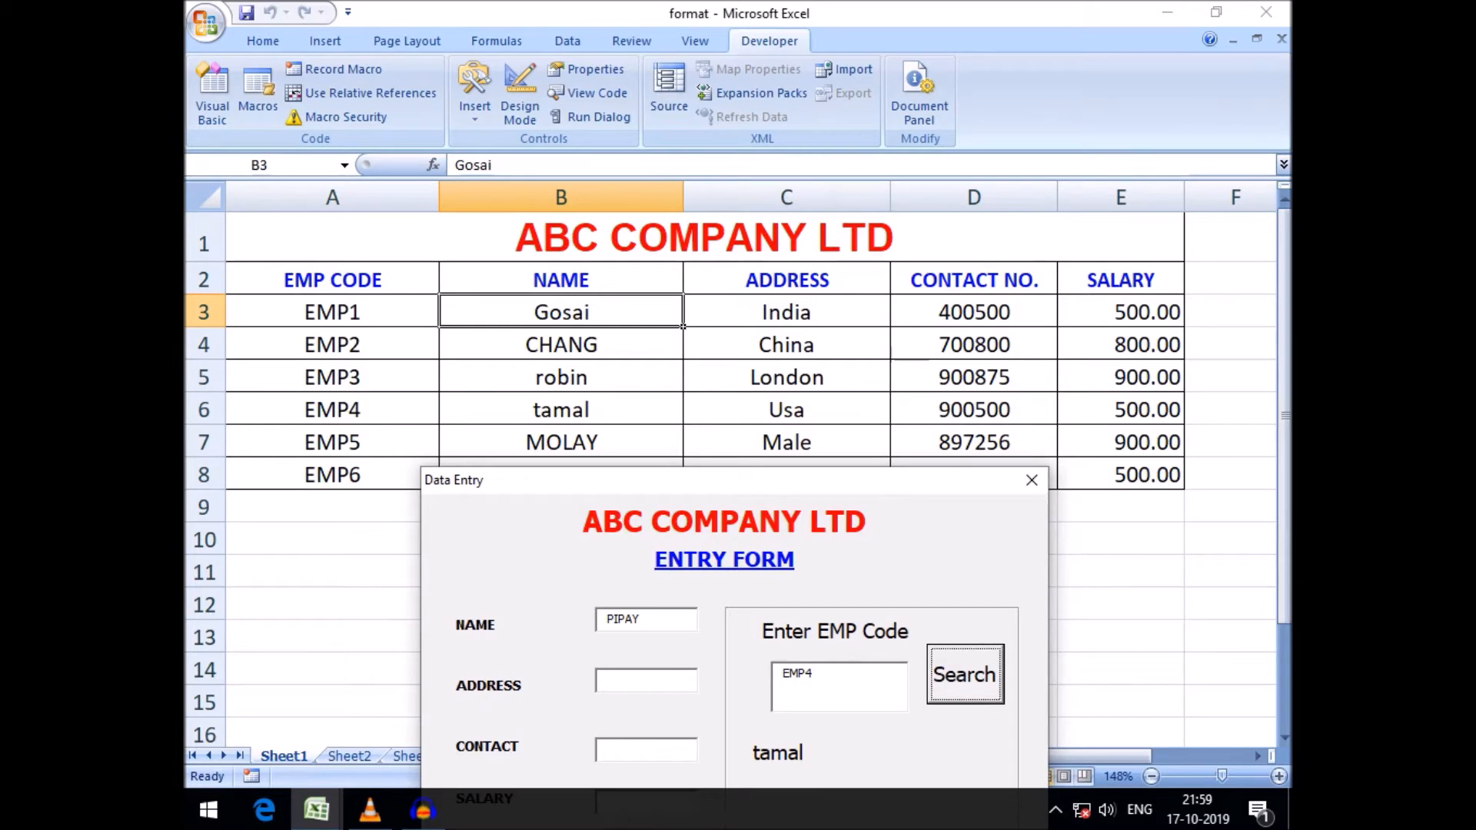
click(1032, 480)
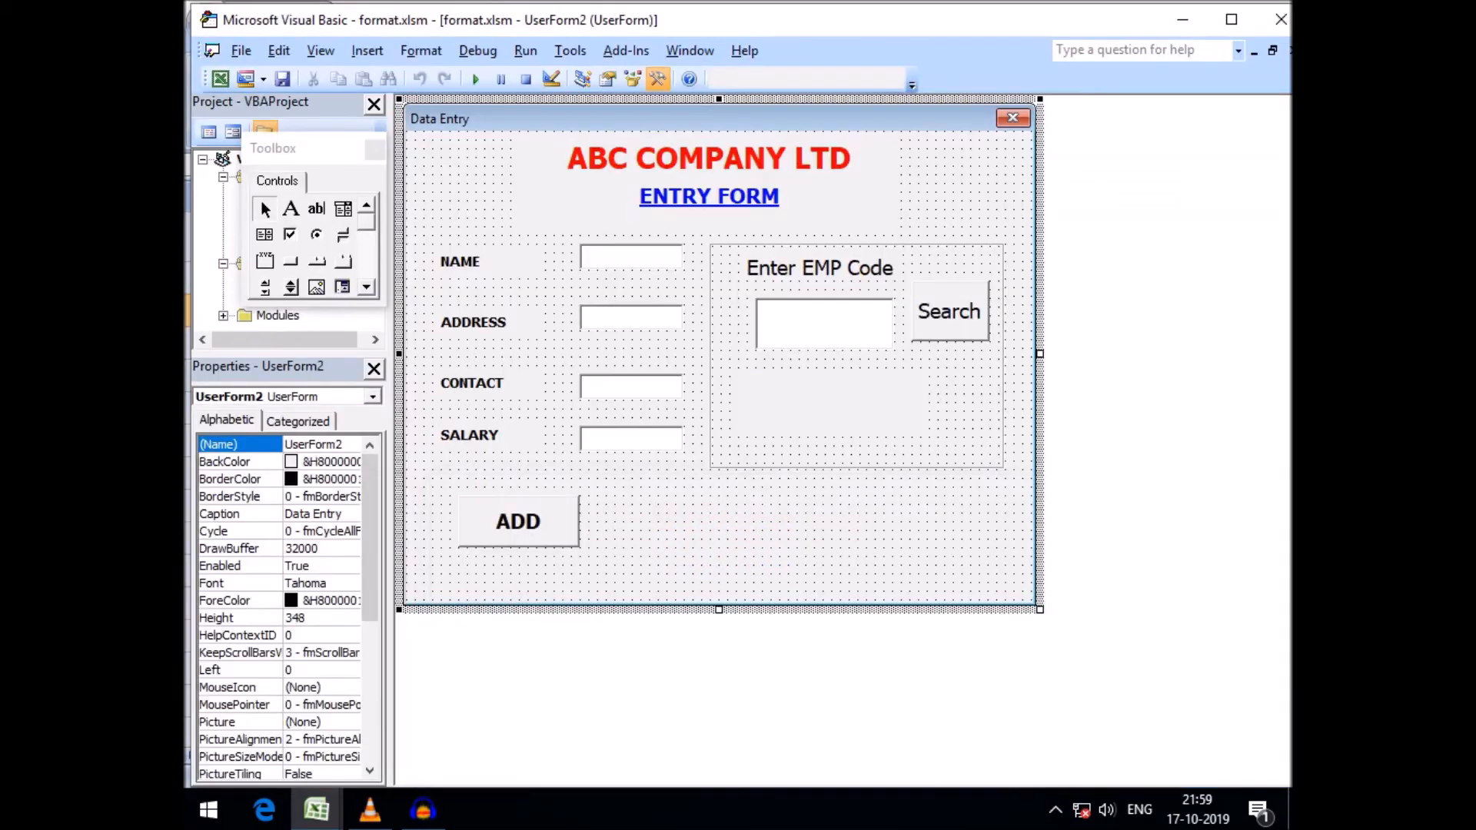
In the Search button's code, replace lastrow with X in the TextBox1 line's Cells arguments
double_click(950, 311)
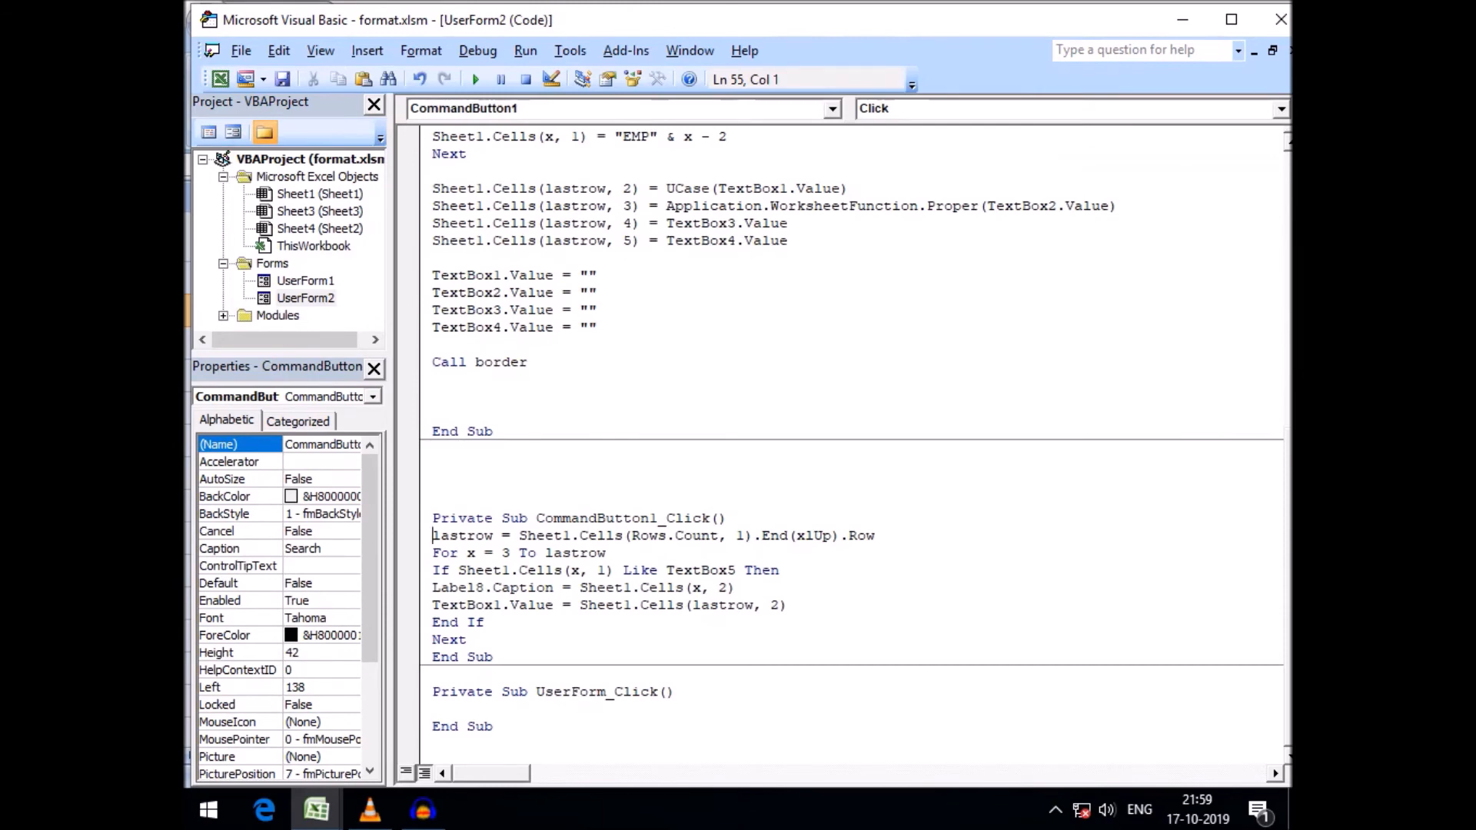
double_click(722, 606)
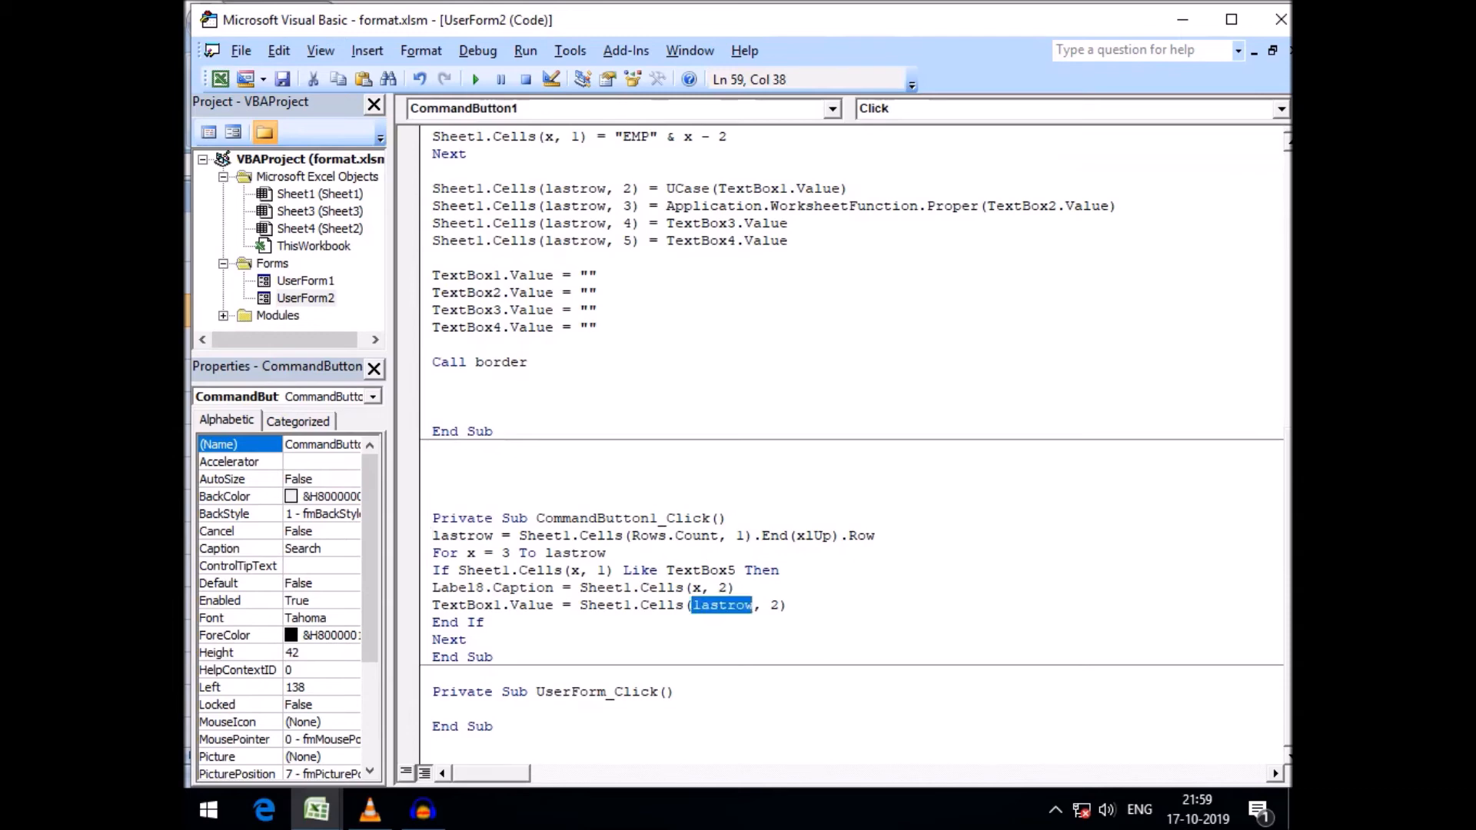
key(Delete)
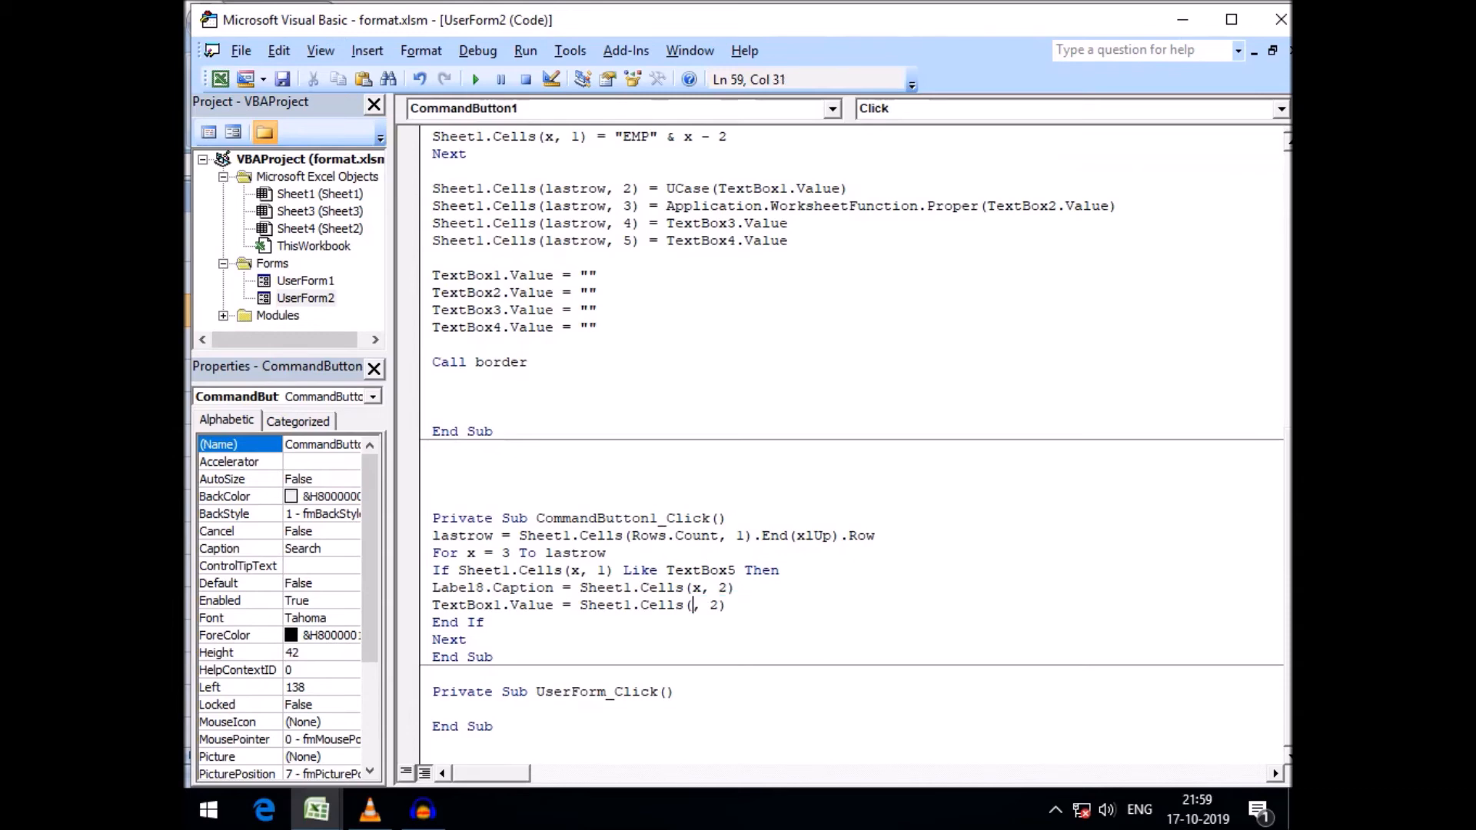
text(X)
click(468, 640)
Run the form, search for EMP3 and check the NAME box, then close the form
click(476, 79)
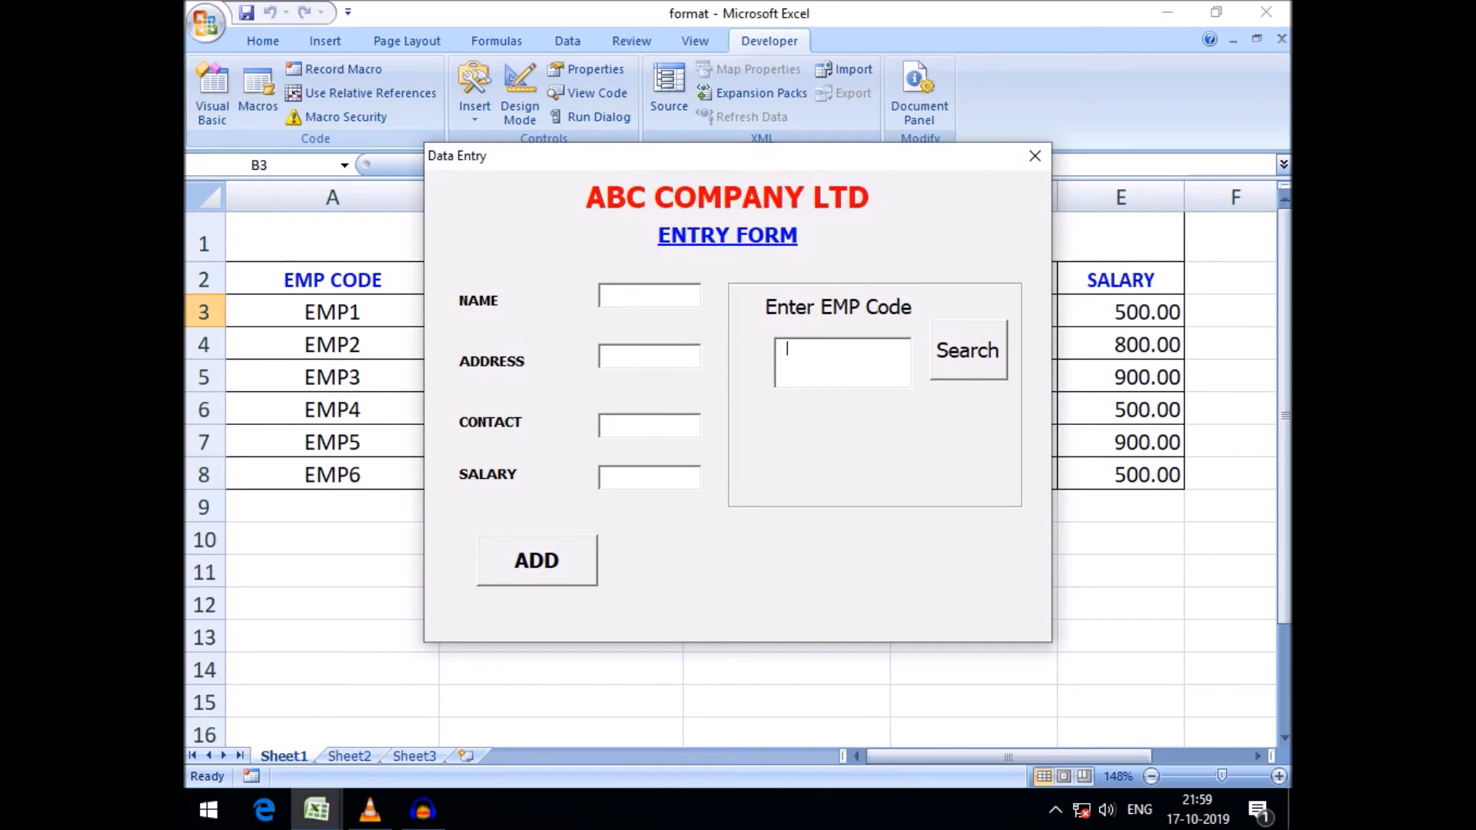
text(EMP3)
key(Tab)
key(Return)
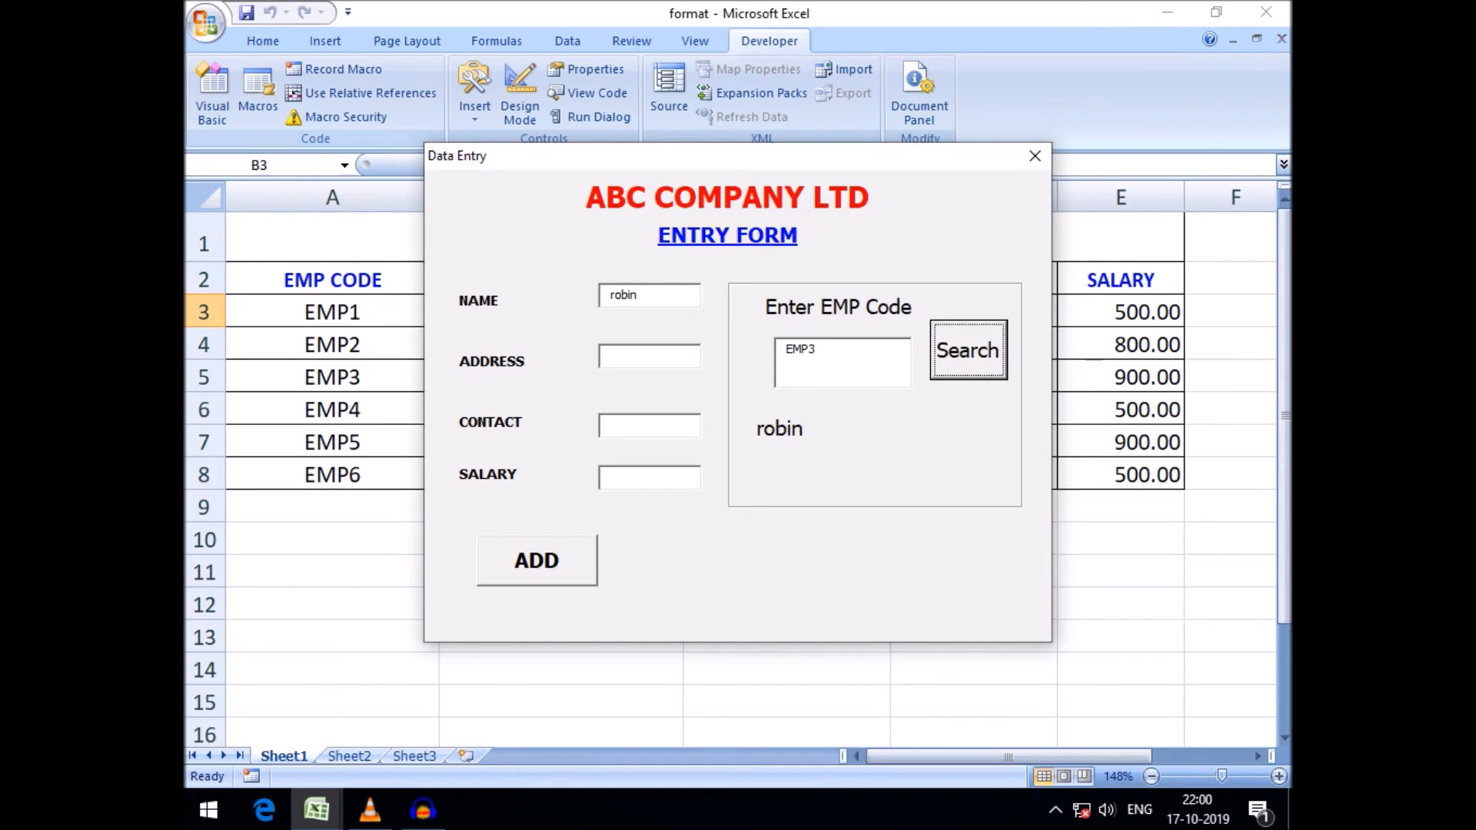
key(Tab)
click(817, 350)
drag(639, 295, 608, 295)
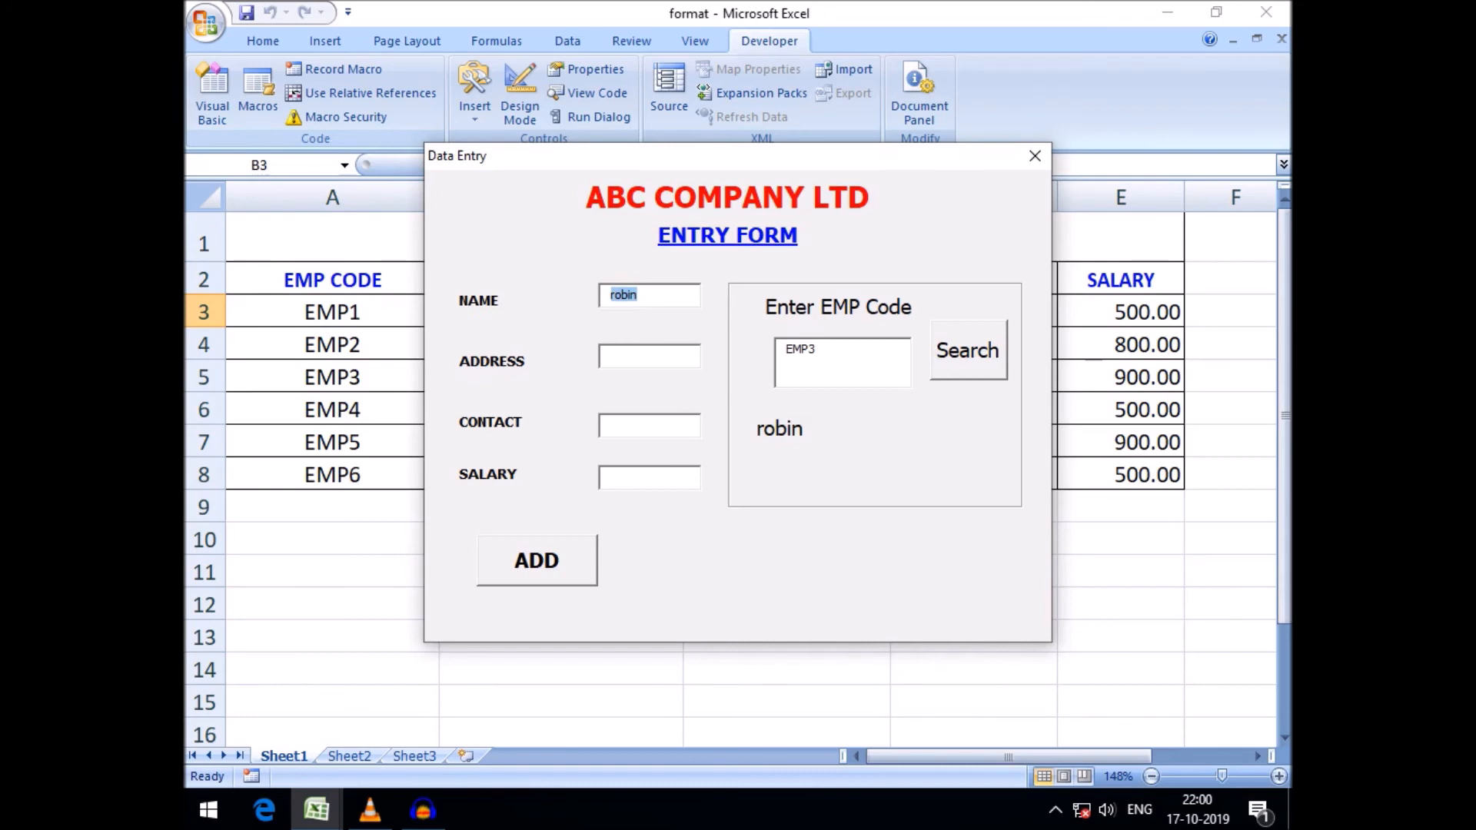
click(1035, 155)
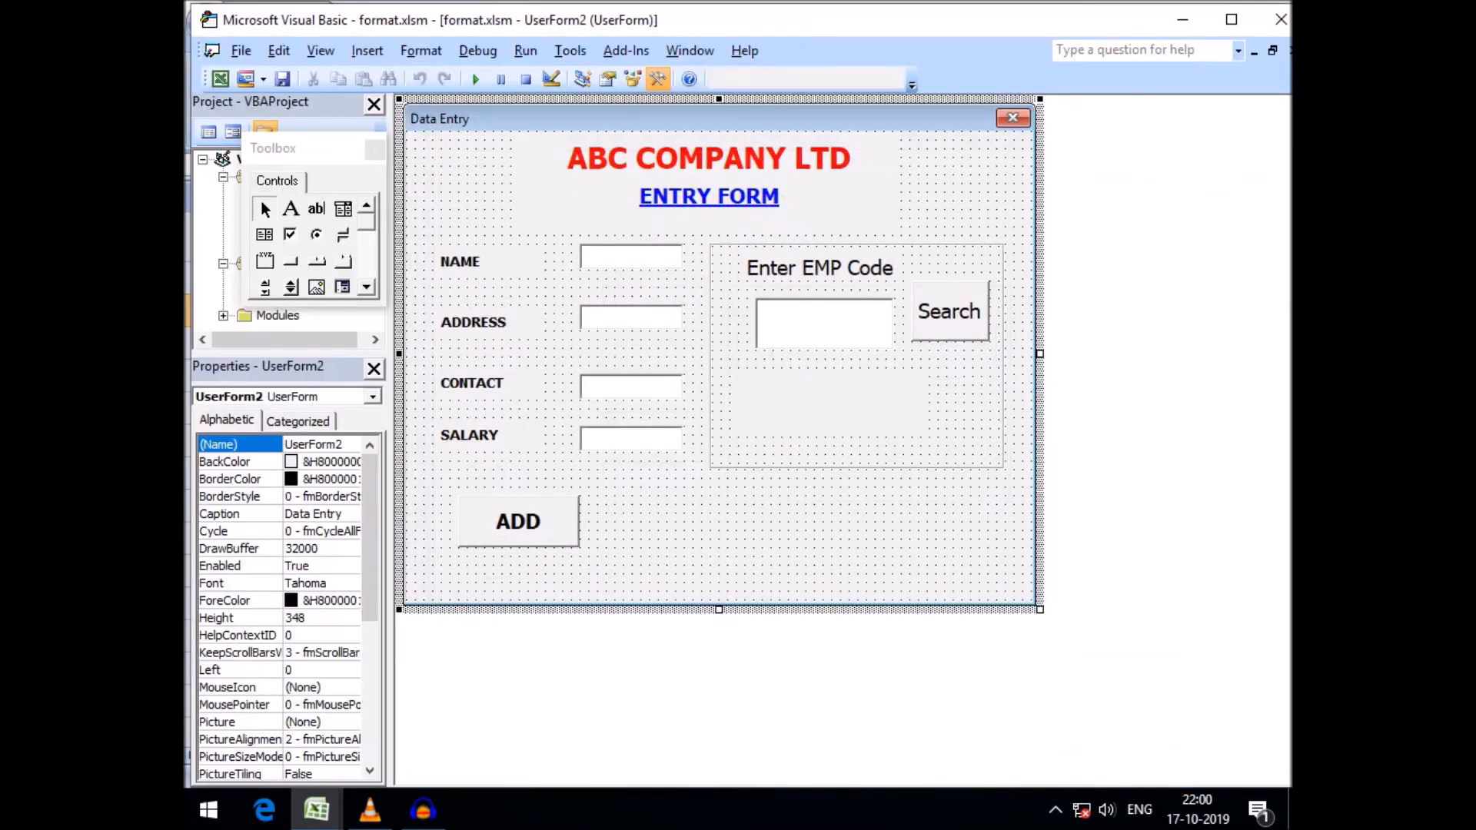
Run the form again, search for EMP5 and check the NAME box, then close it
click(475, 79)
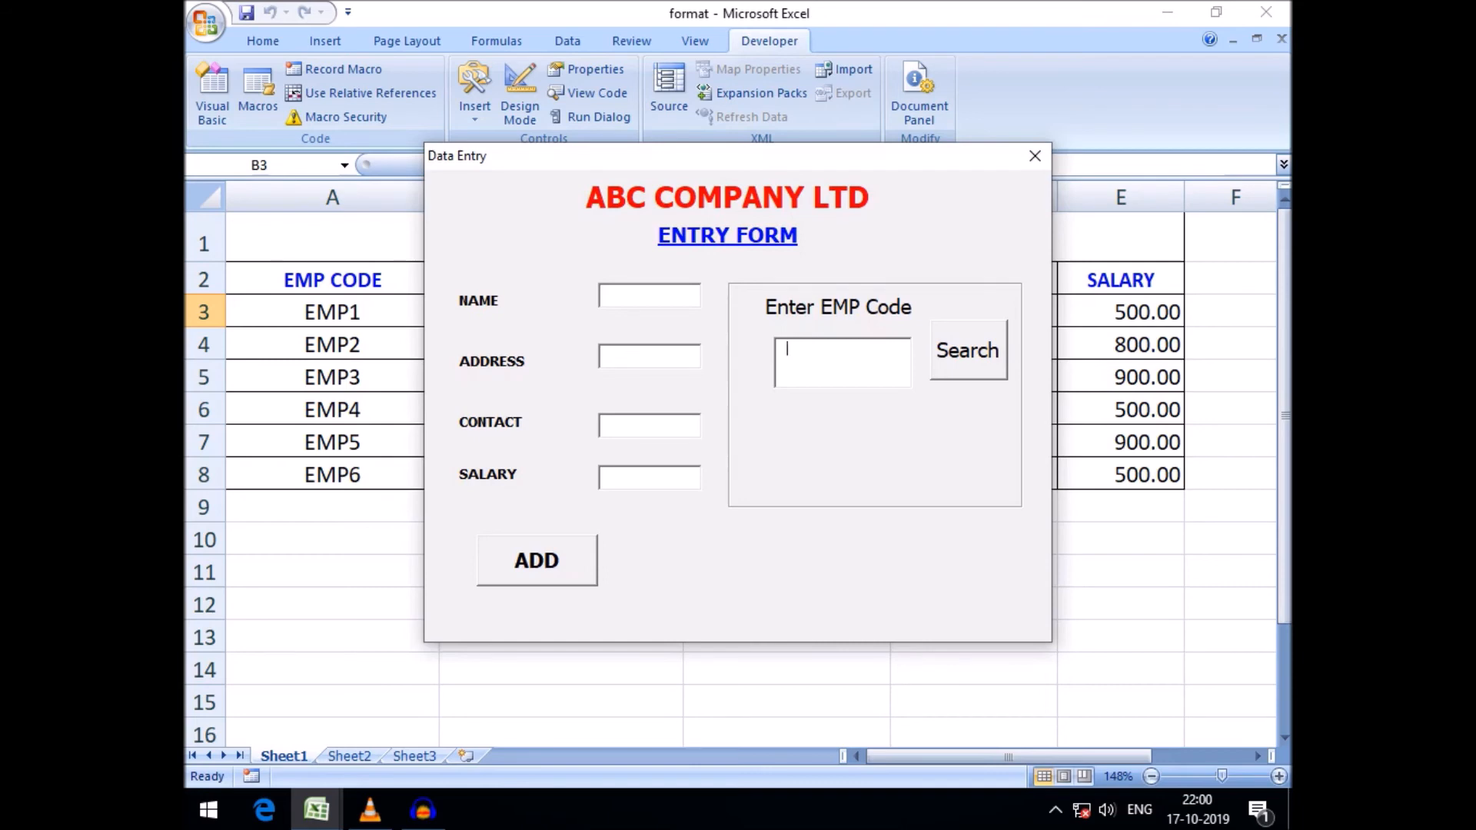
text(EMP5)
click(969, 350)
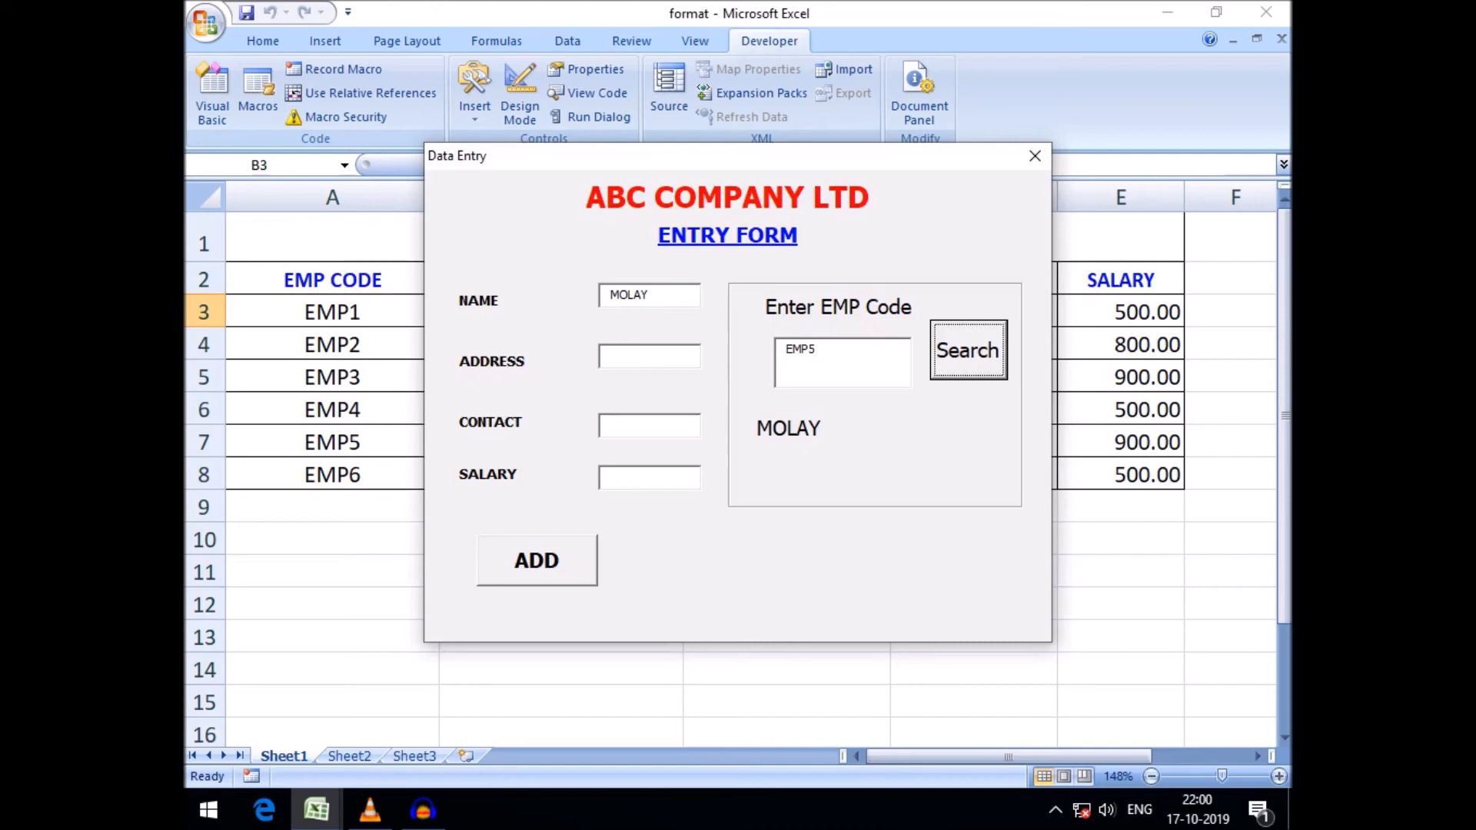
key(Tab)
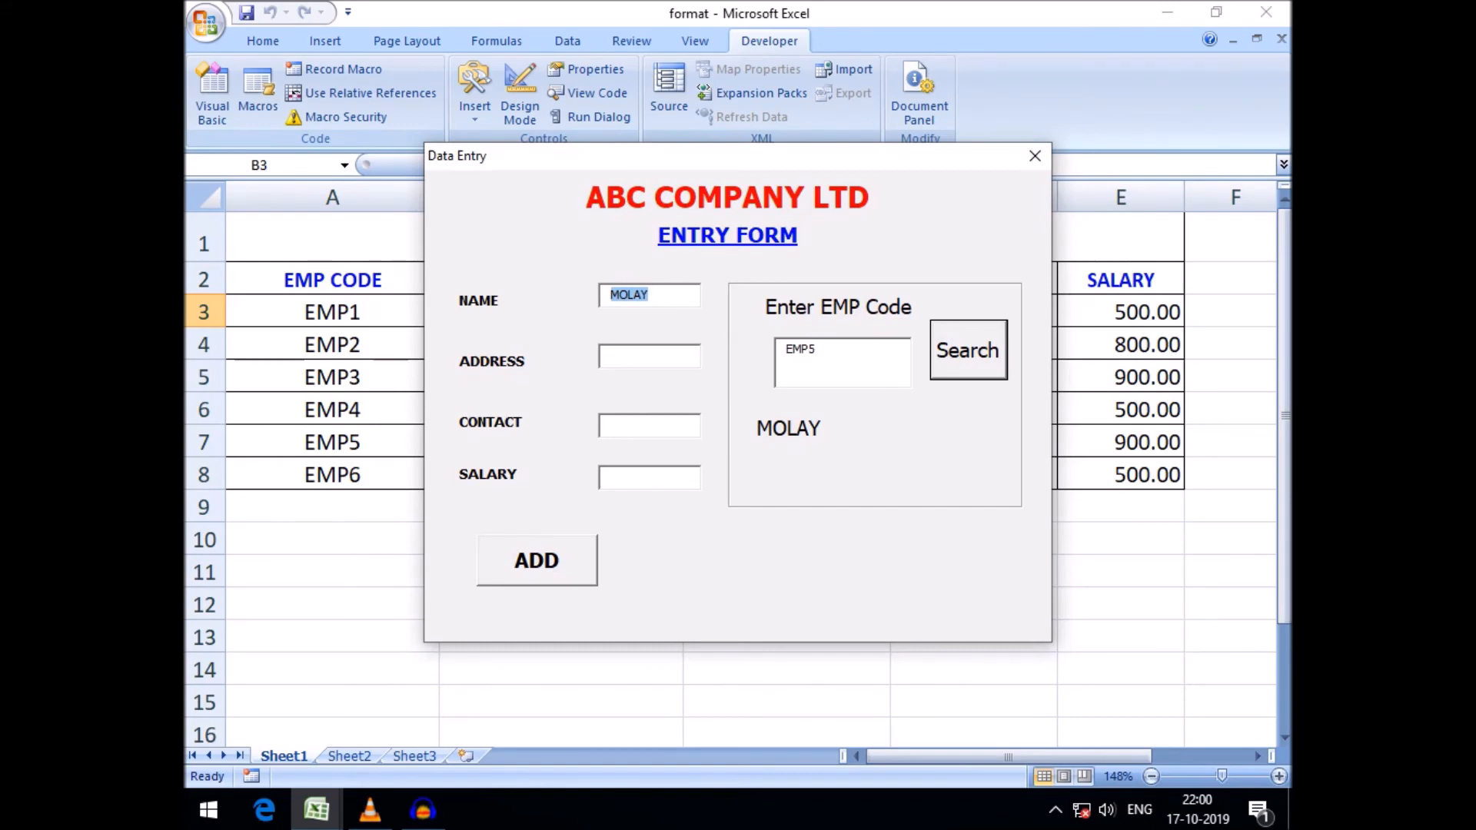
click(1035, 156)
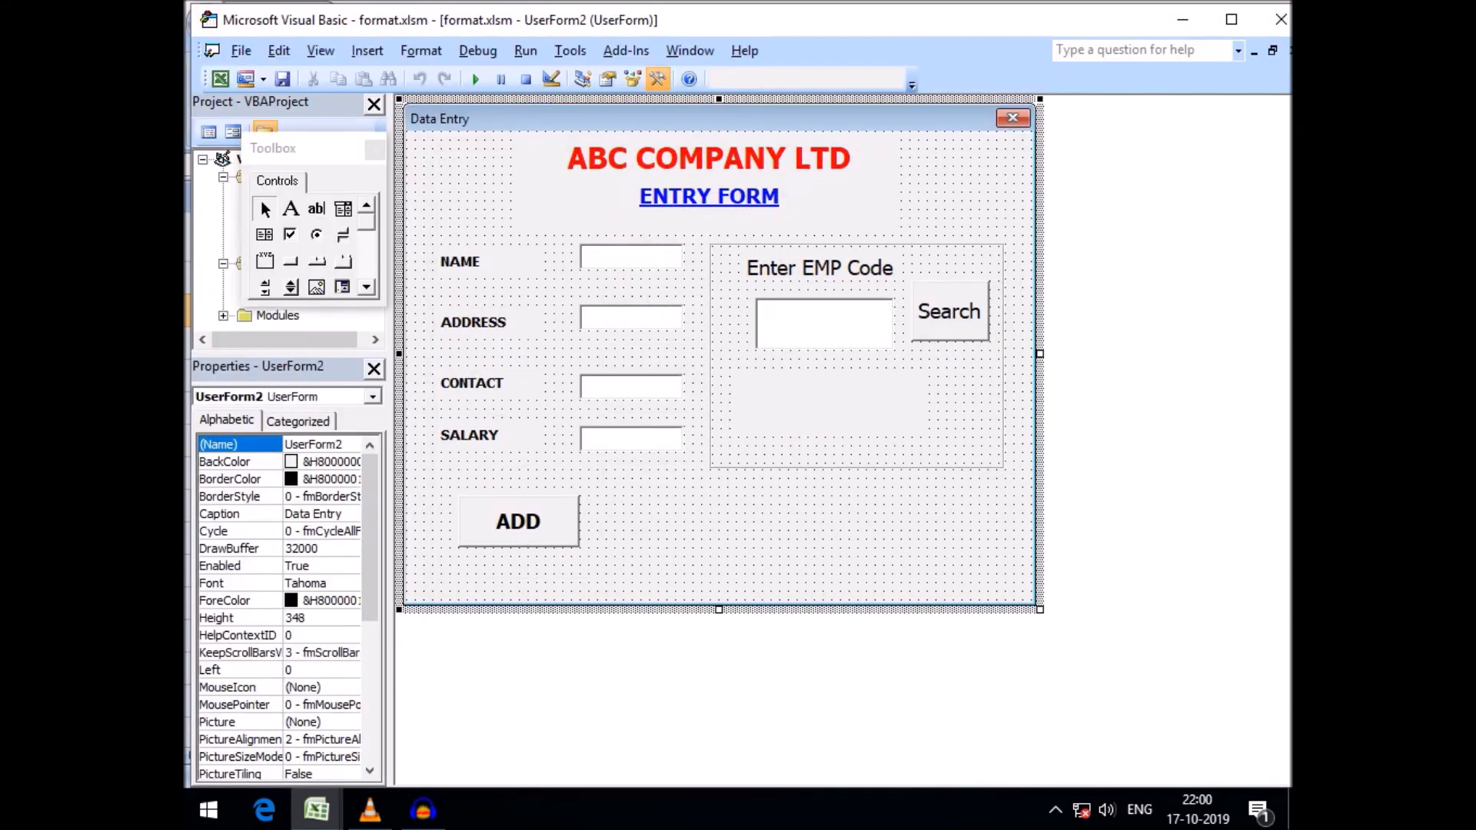
click(475, 78)
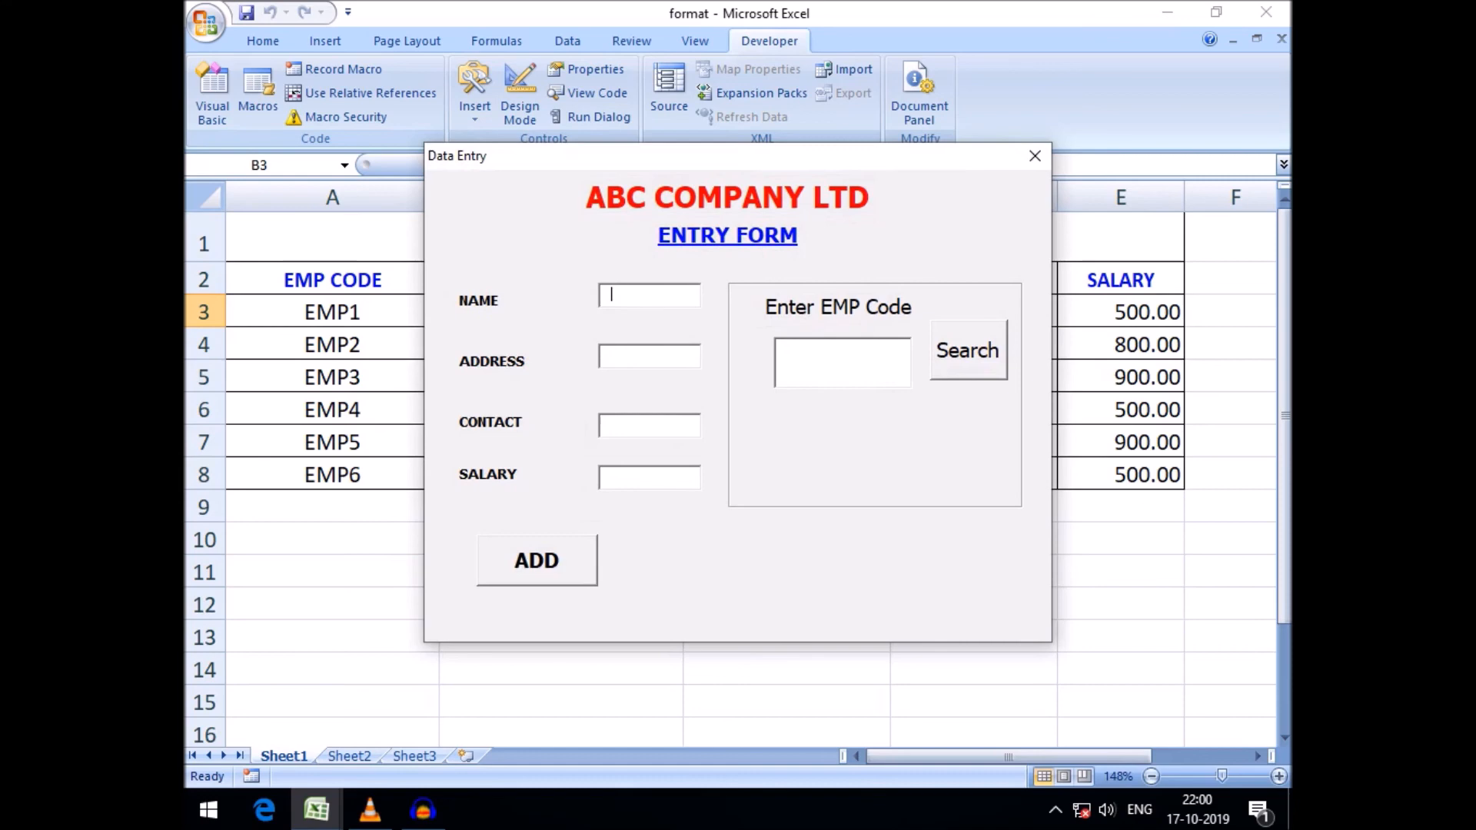
click(1034, 156)
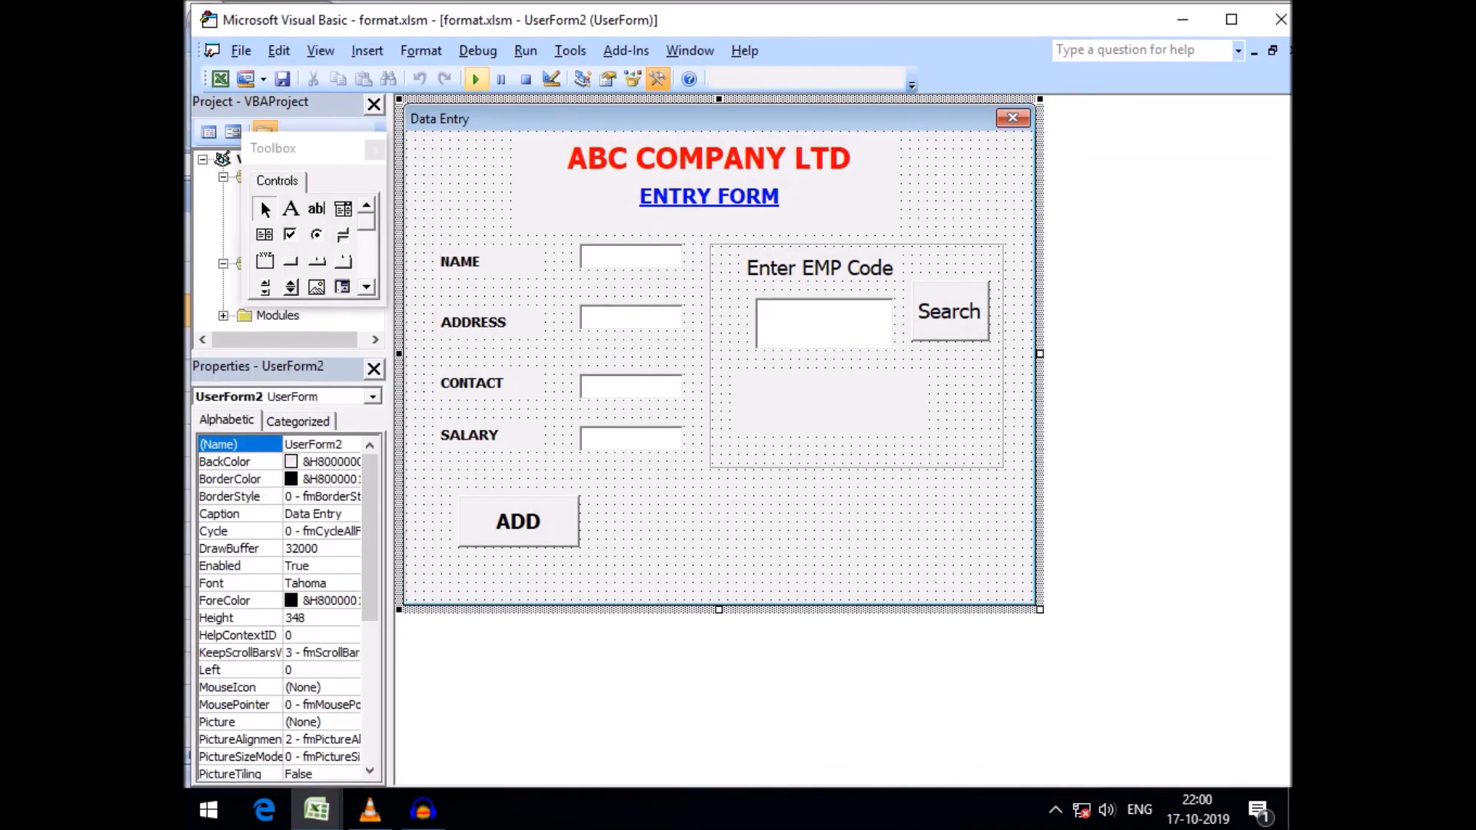
click(476, 78)
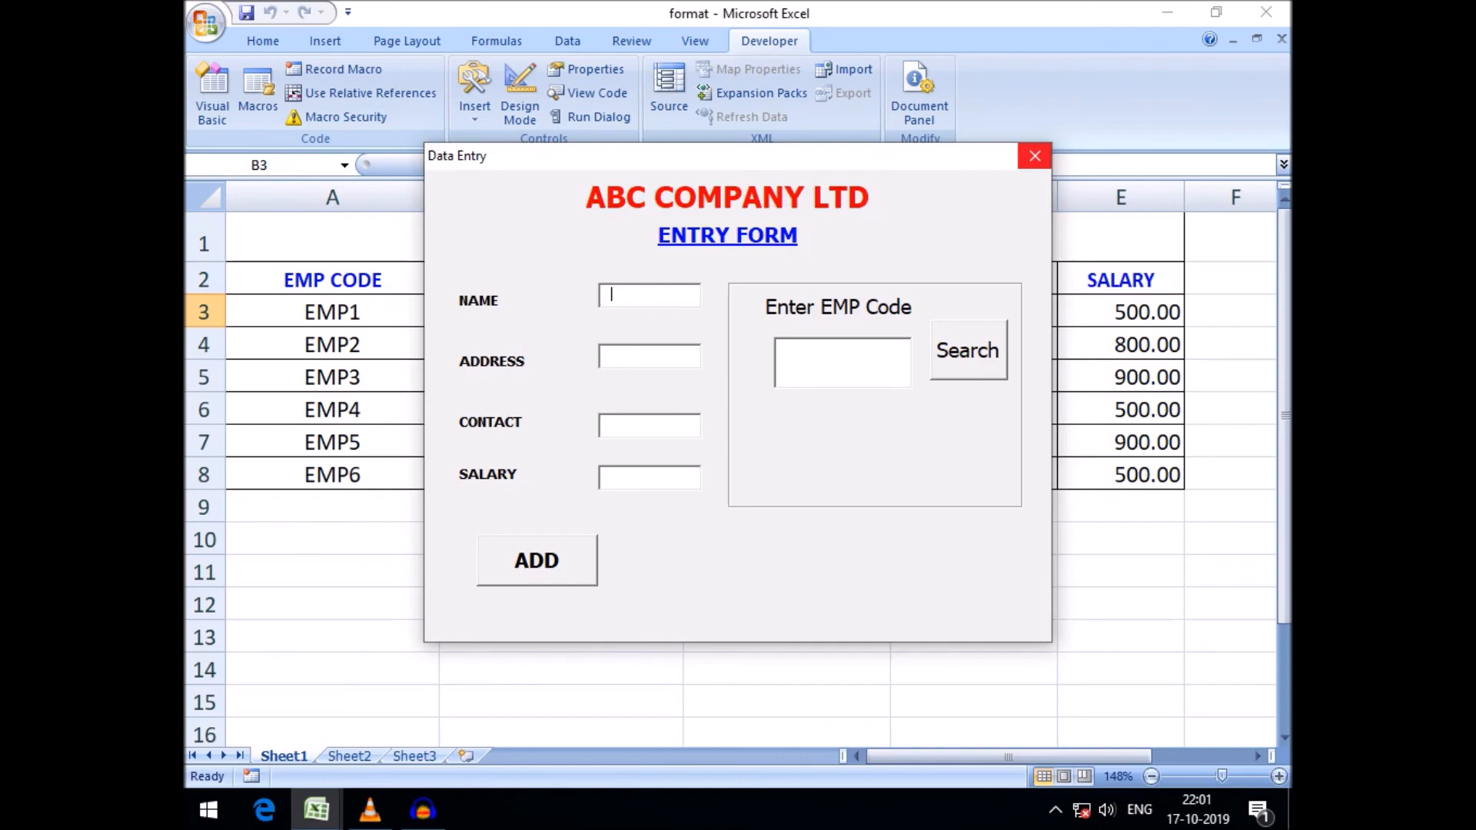
click(1035, 156)
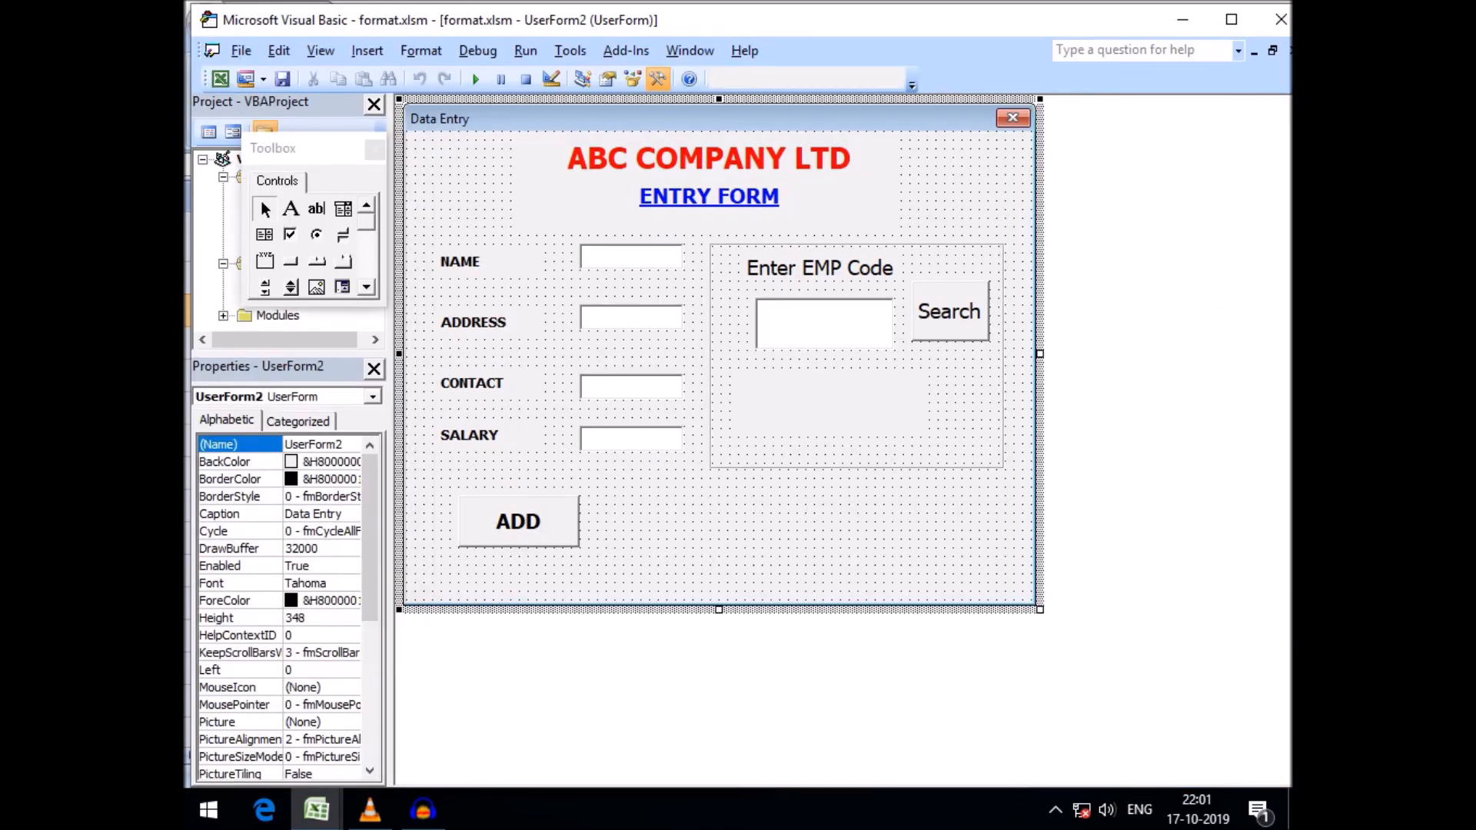